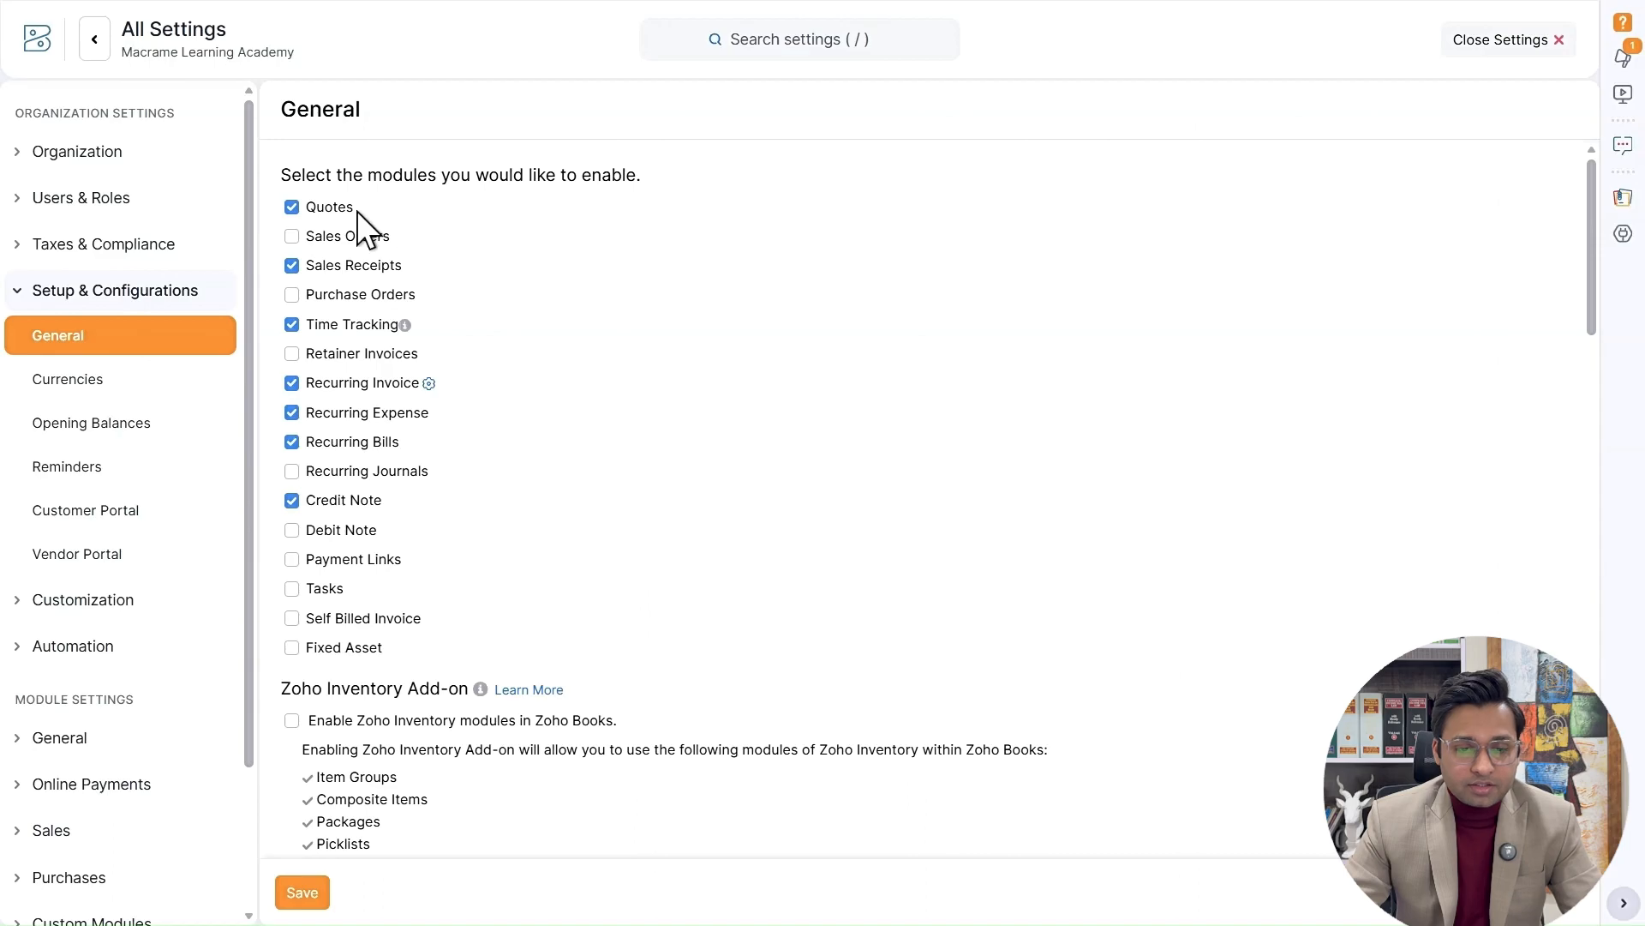
# - Enable the Sales Orders, Purchase Orders, Retainer Invoices, Recurring Journals, Debit Note, Payment Links, Tasks, Self Billed Invoice and Fixed Asset modules
pyautogui.click(375, 240)
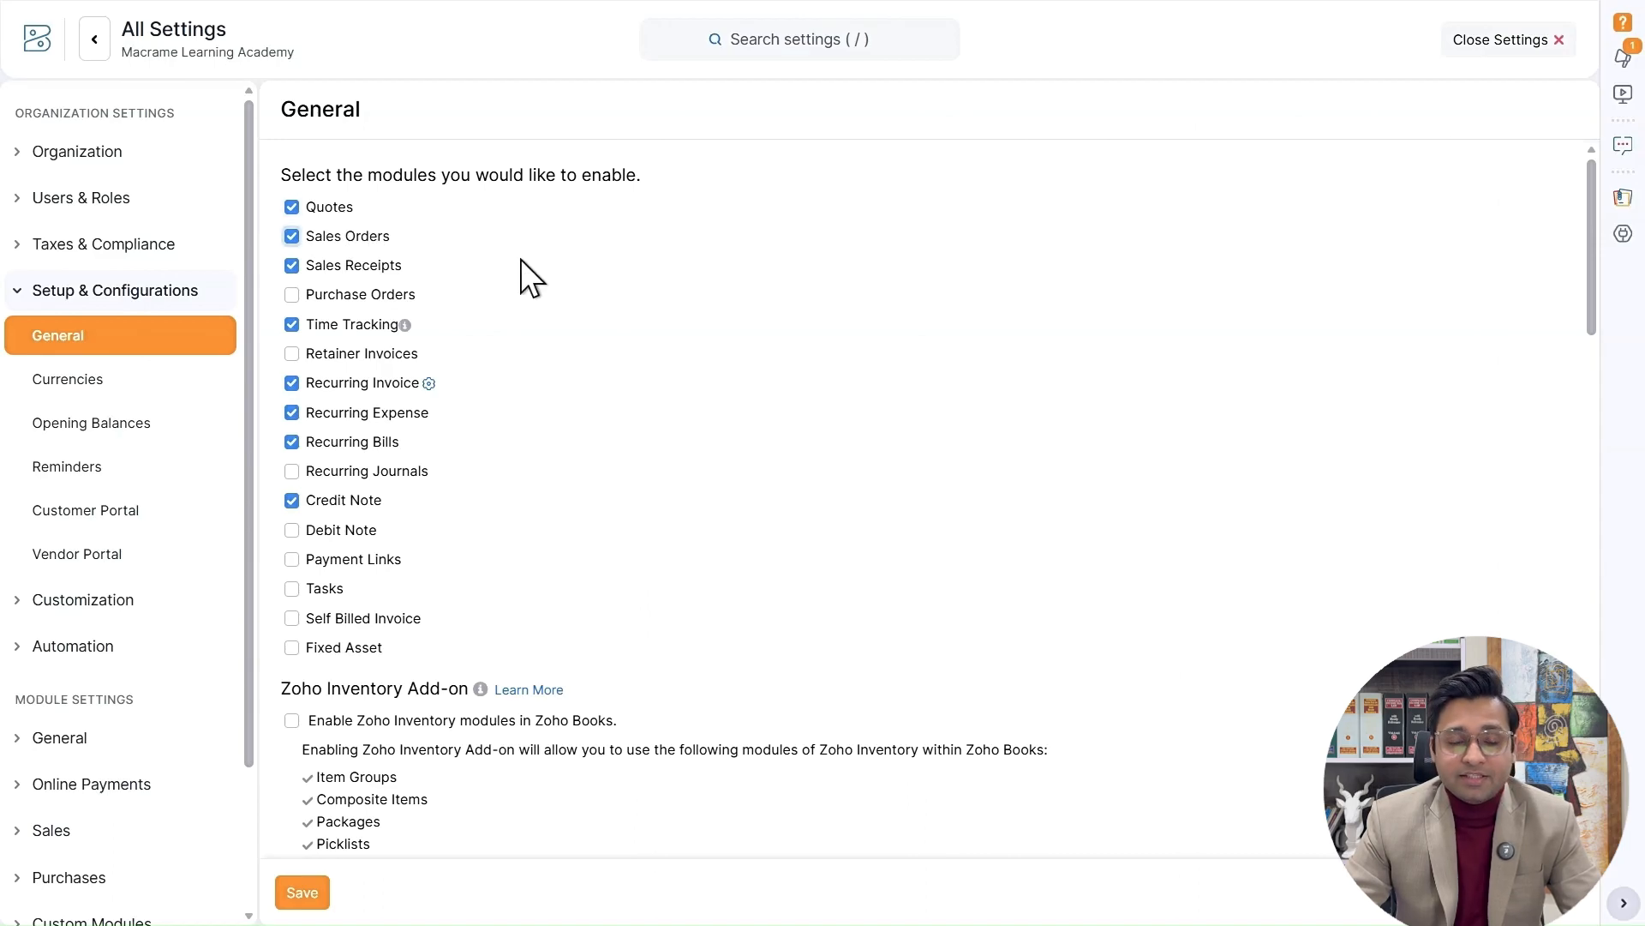
pyautogui.click(406, 292)
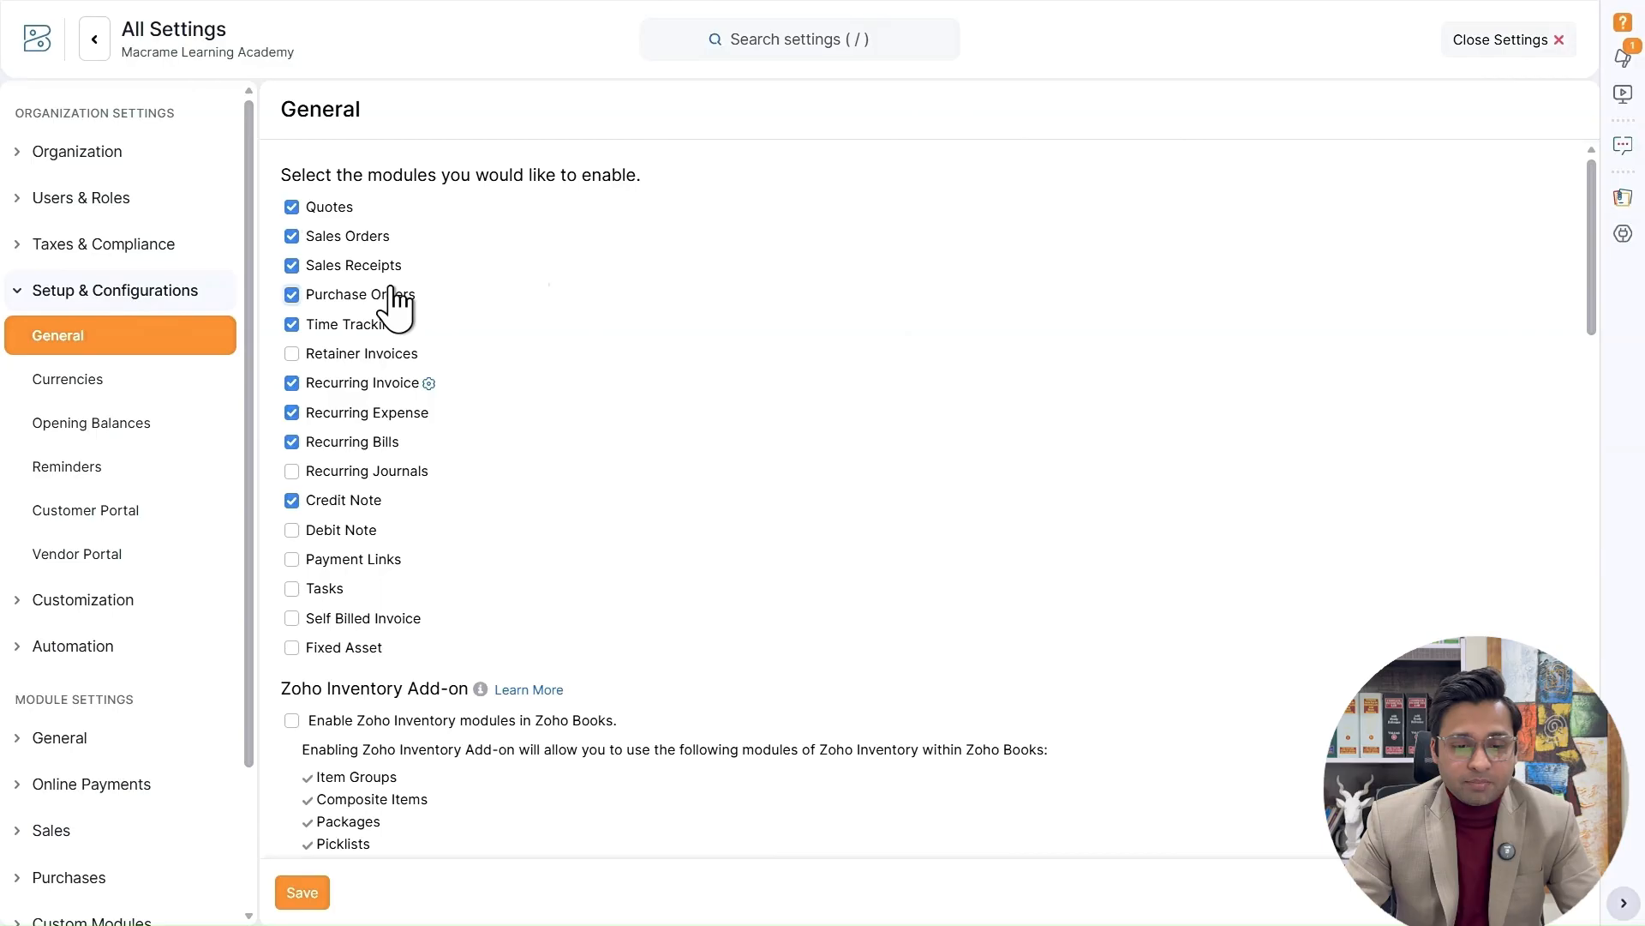
pyautogui.click(400, 354)
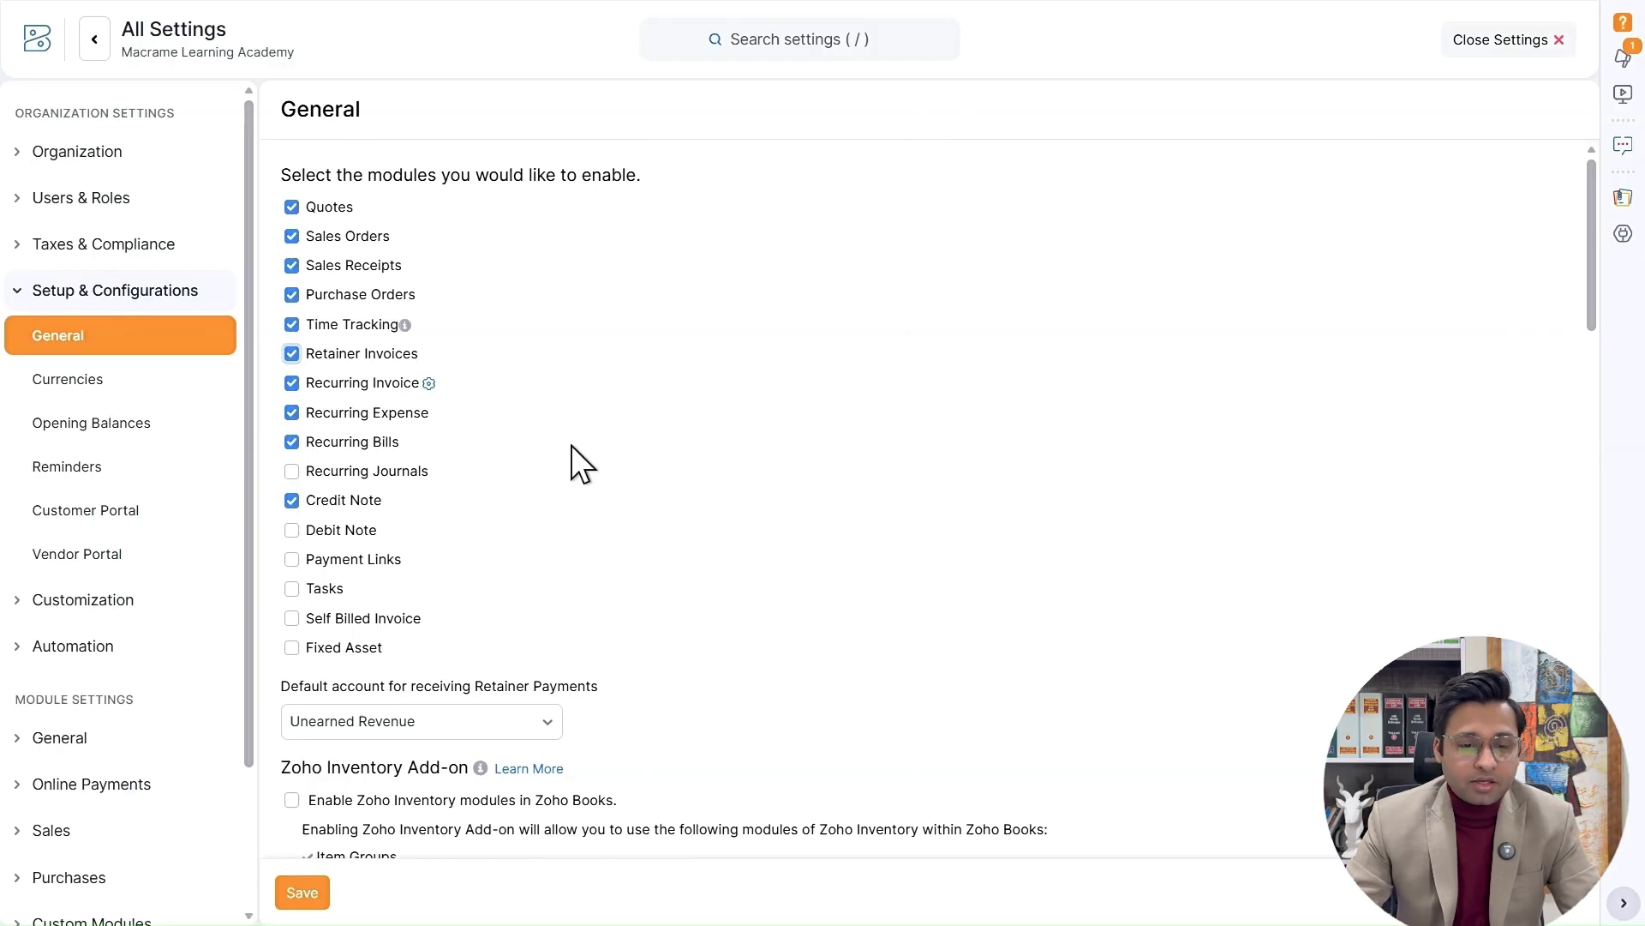
pyautogui.click(404, 473)
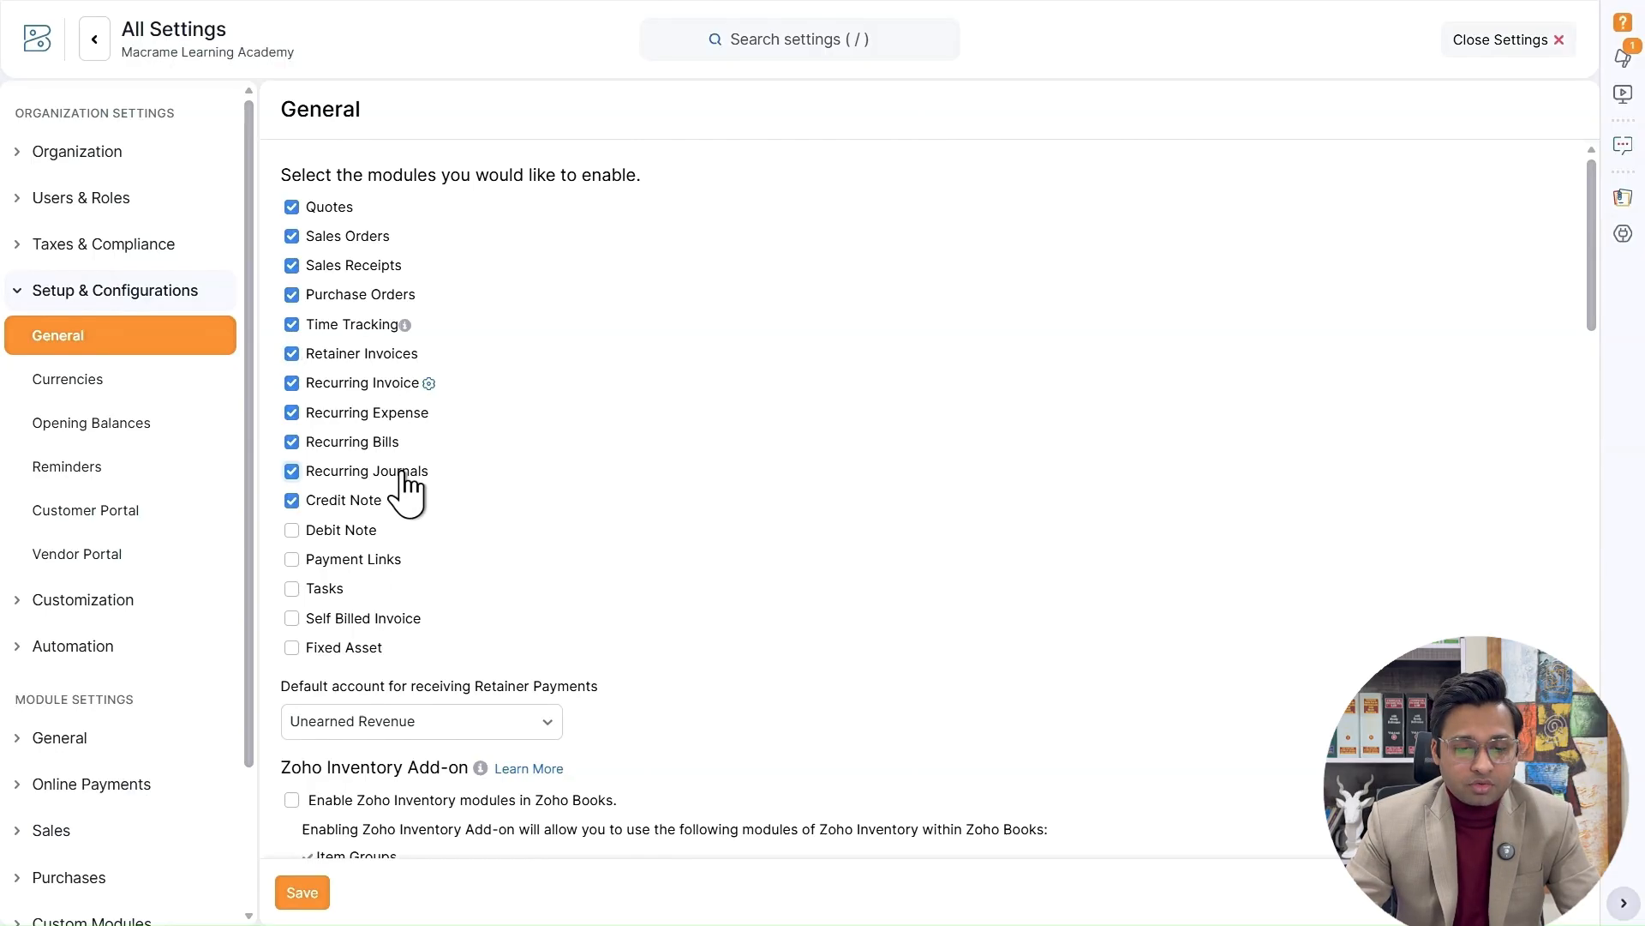
pyautogui.click(368, 540)
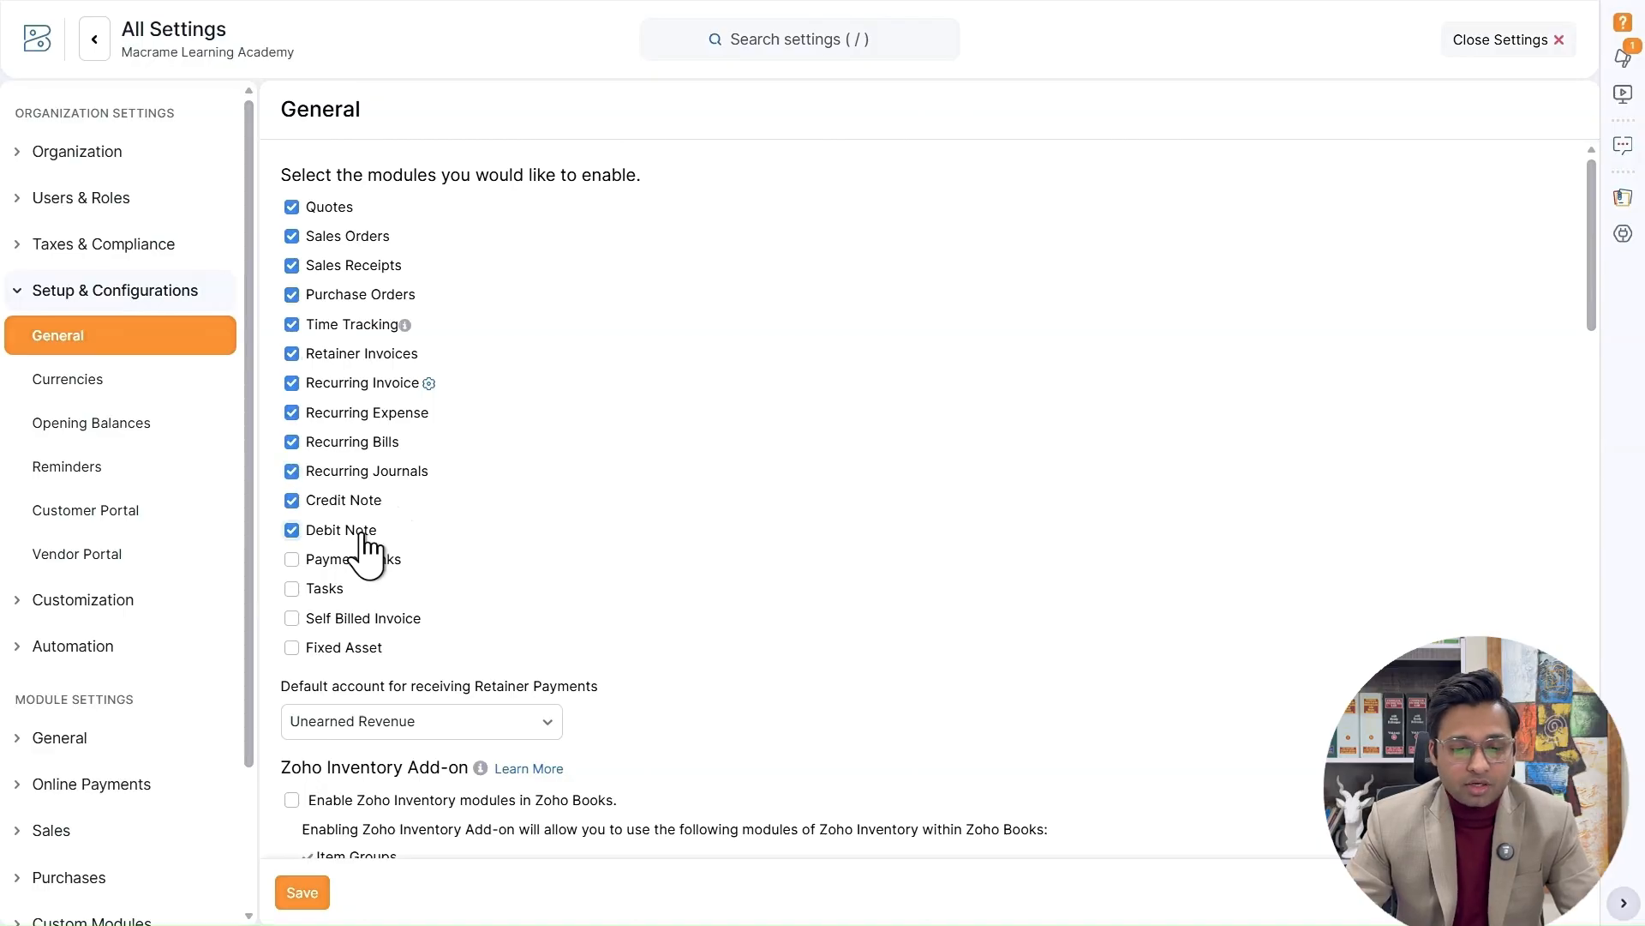
pyautogui.click(371, 567)
pyautogui.click(366, 588)
pyautogui.click(381, 621)
pyautogui.click(377, 653)
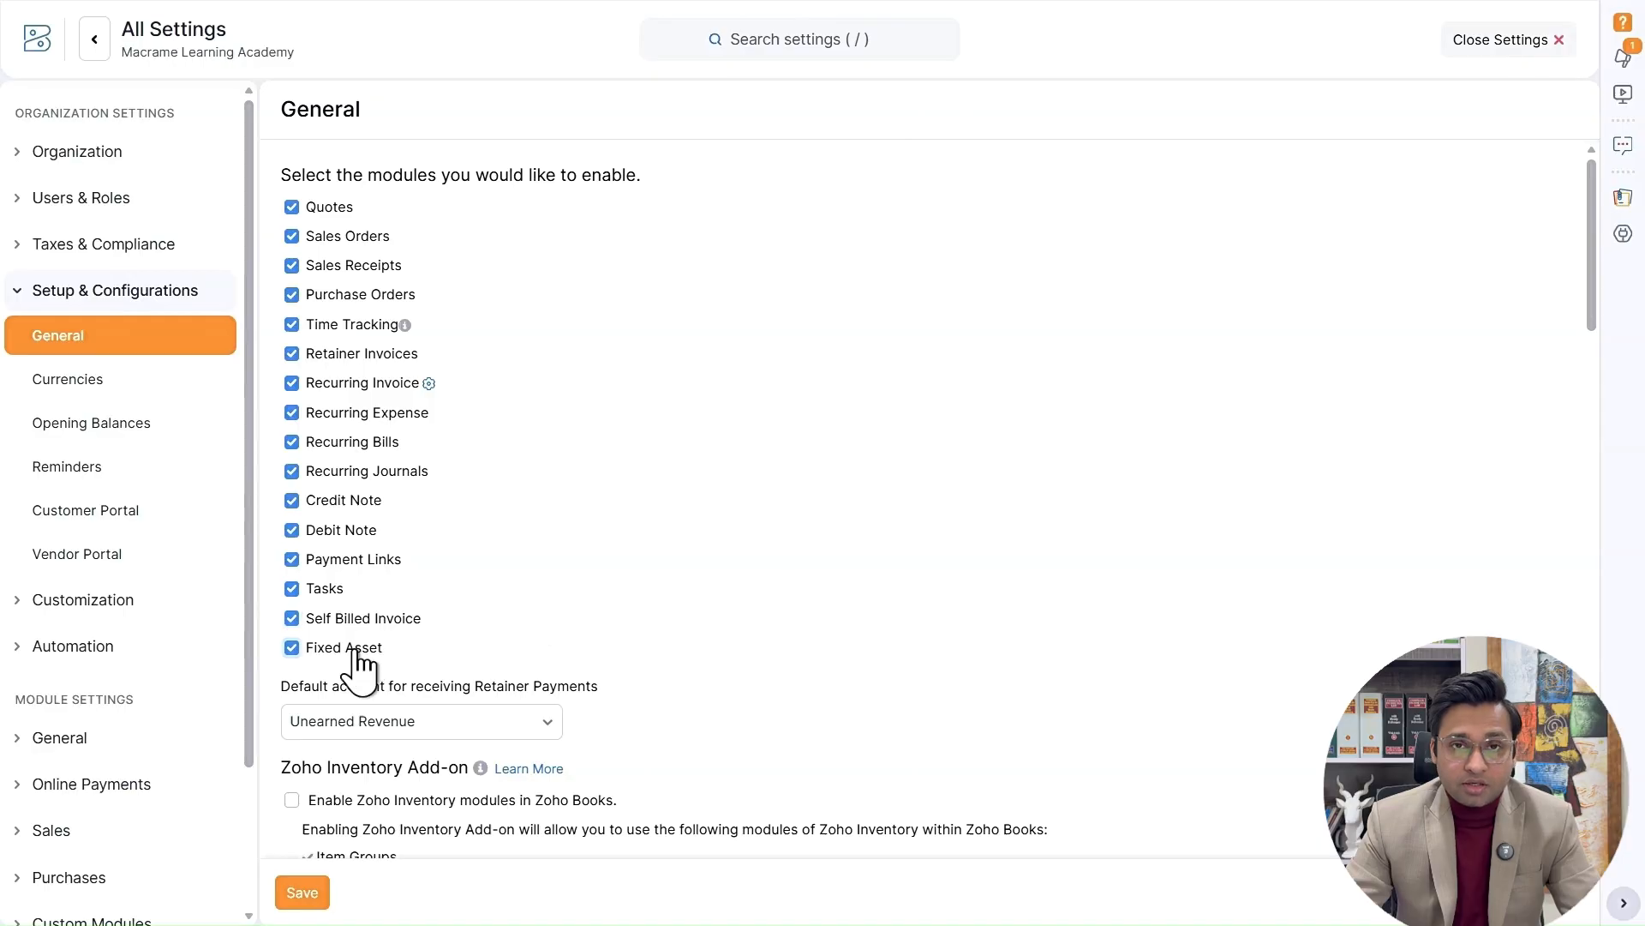
# - Choose Unearned Revenue as the default account for receiving retainer payments
pyautogui.scroll(-3, 809, 507)
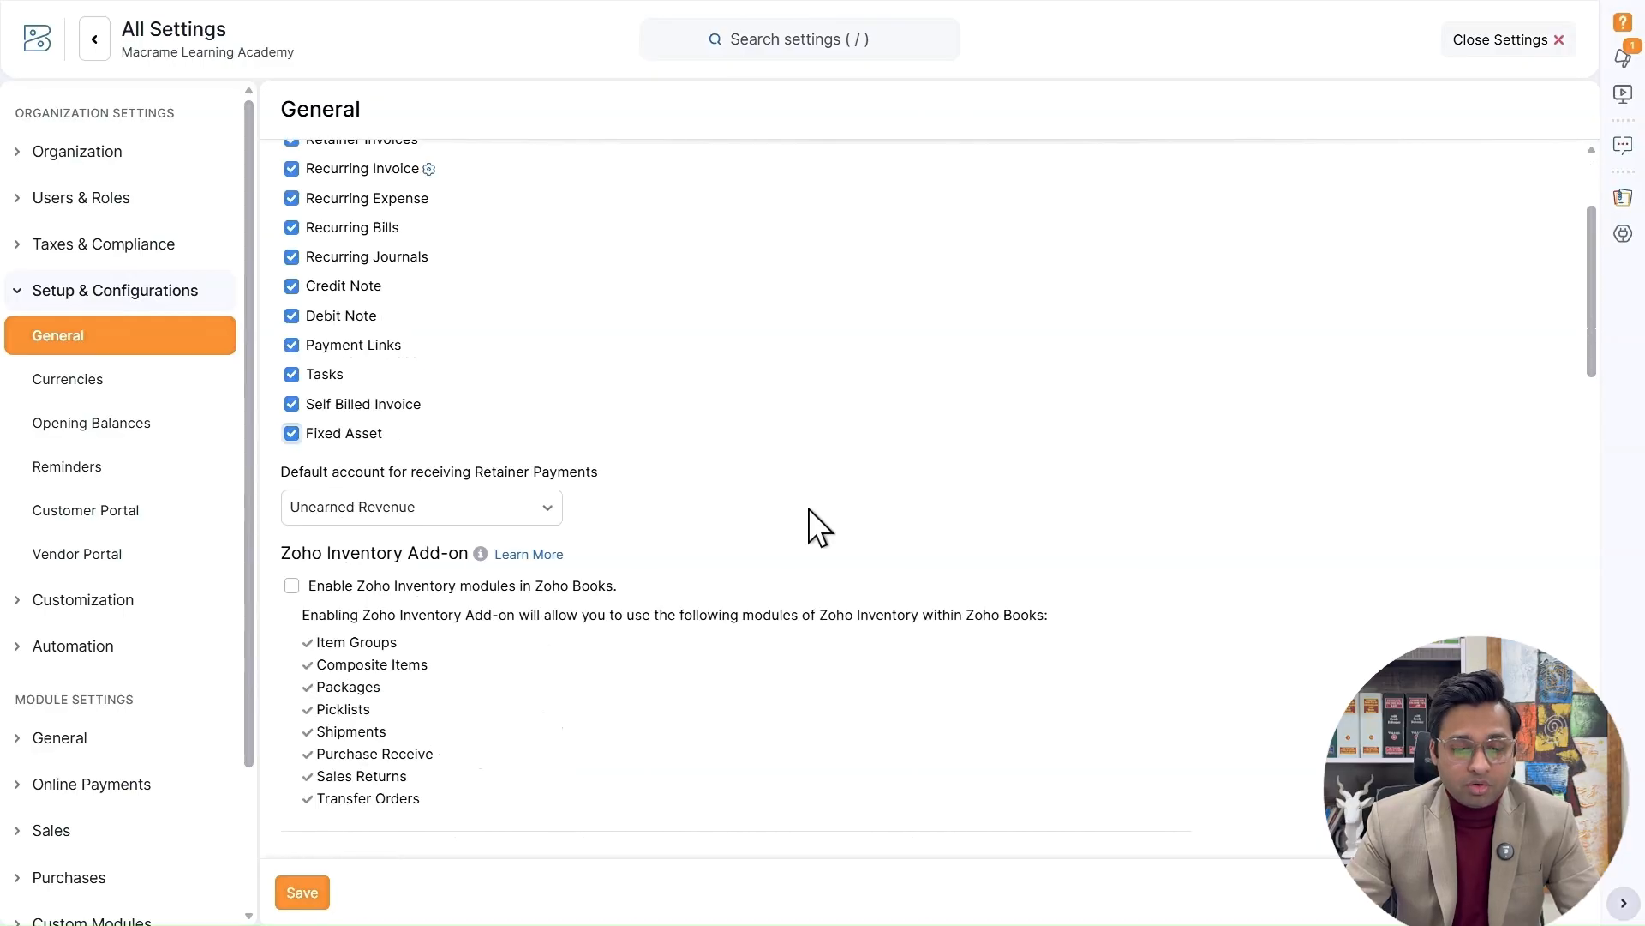
pyautogui.scroll(3, 809, 507)
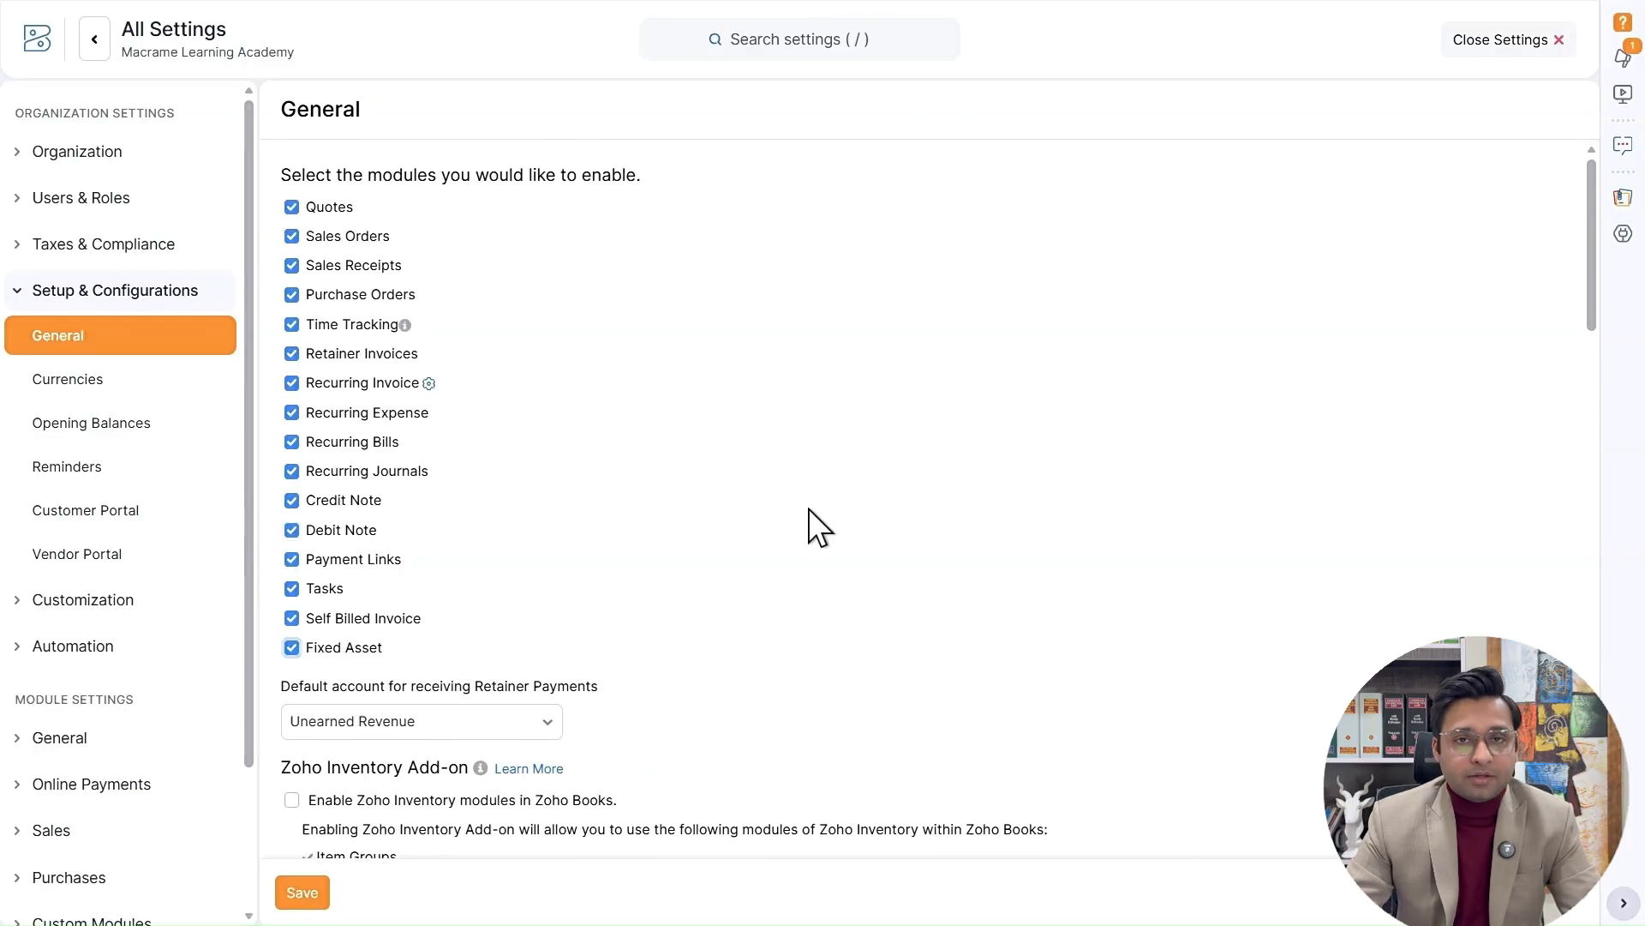
pyautogui.scroll(-3, 809, 508)
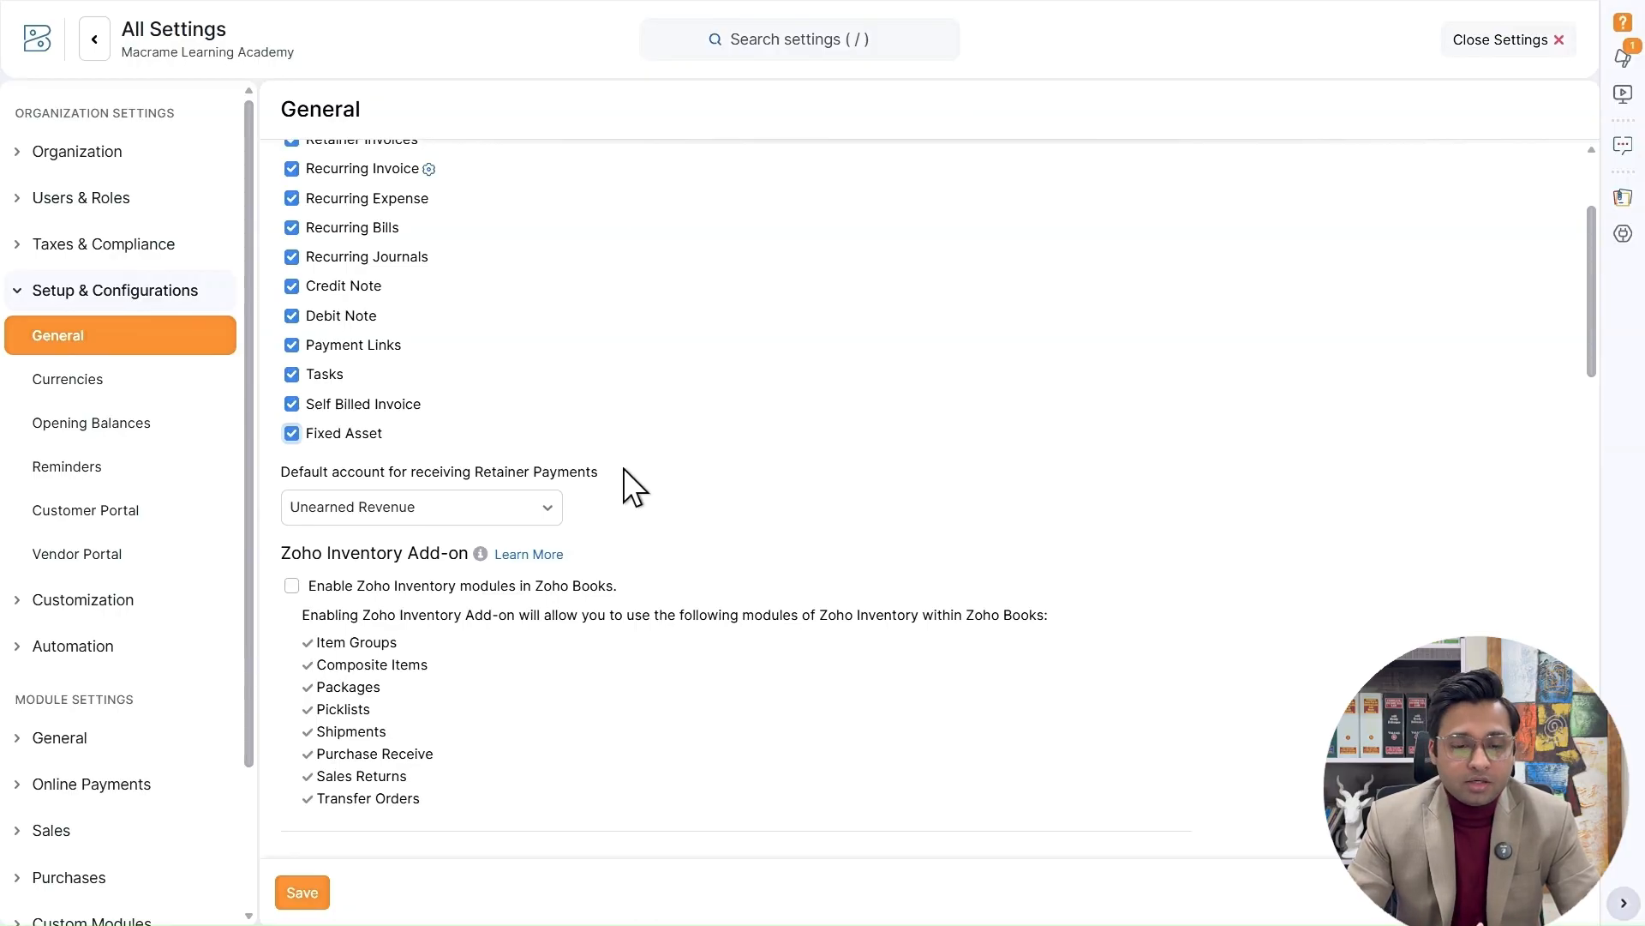
pyautogui.click(547, 507)
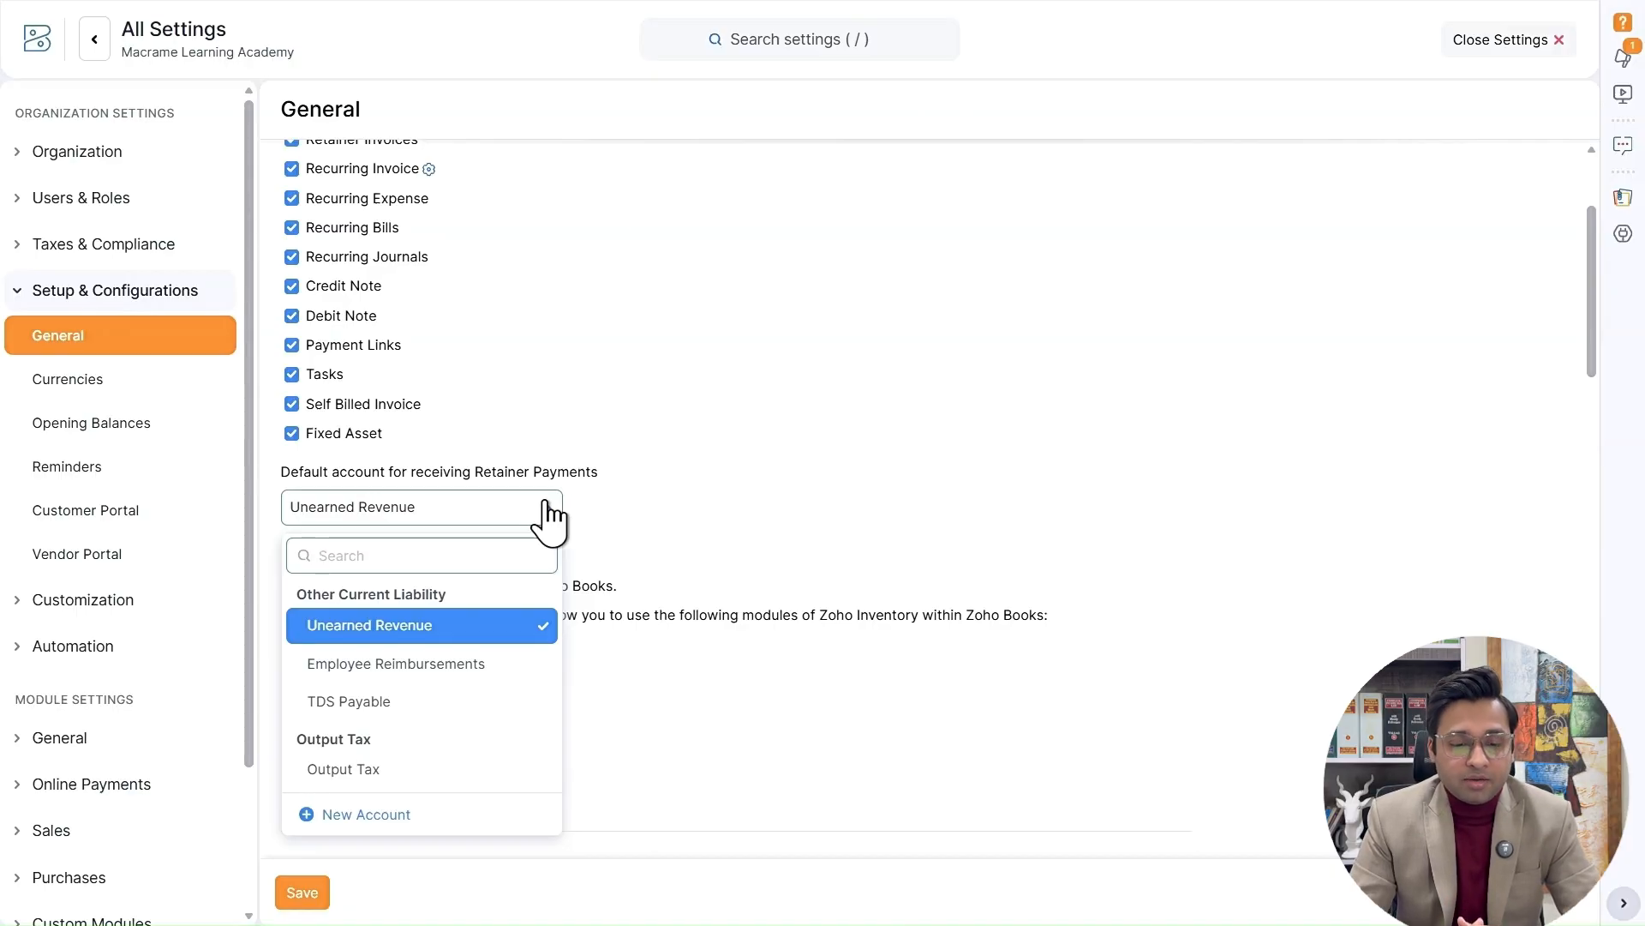
pyautogui.click(519, 634)
pyautogui.click(815, 444)
# - Set the first day of the work week to Monday
pyautogui.scroll(-1, 816, 444)
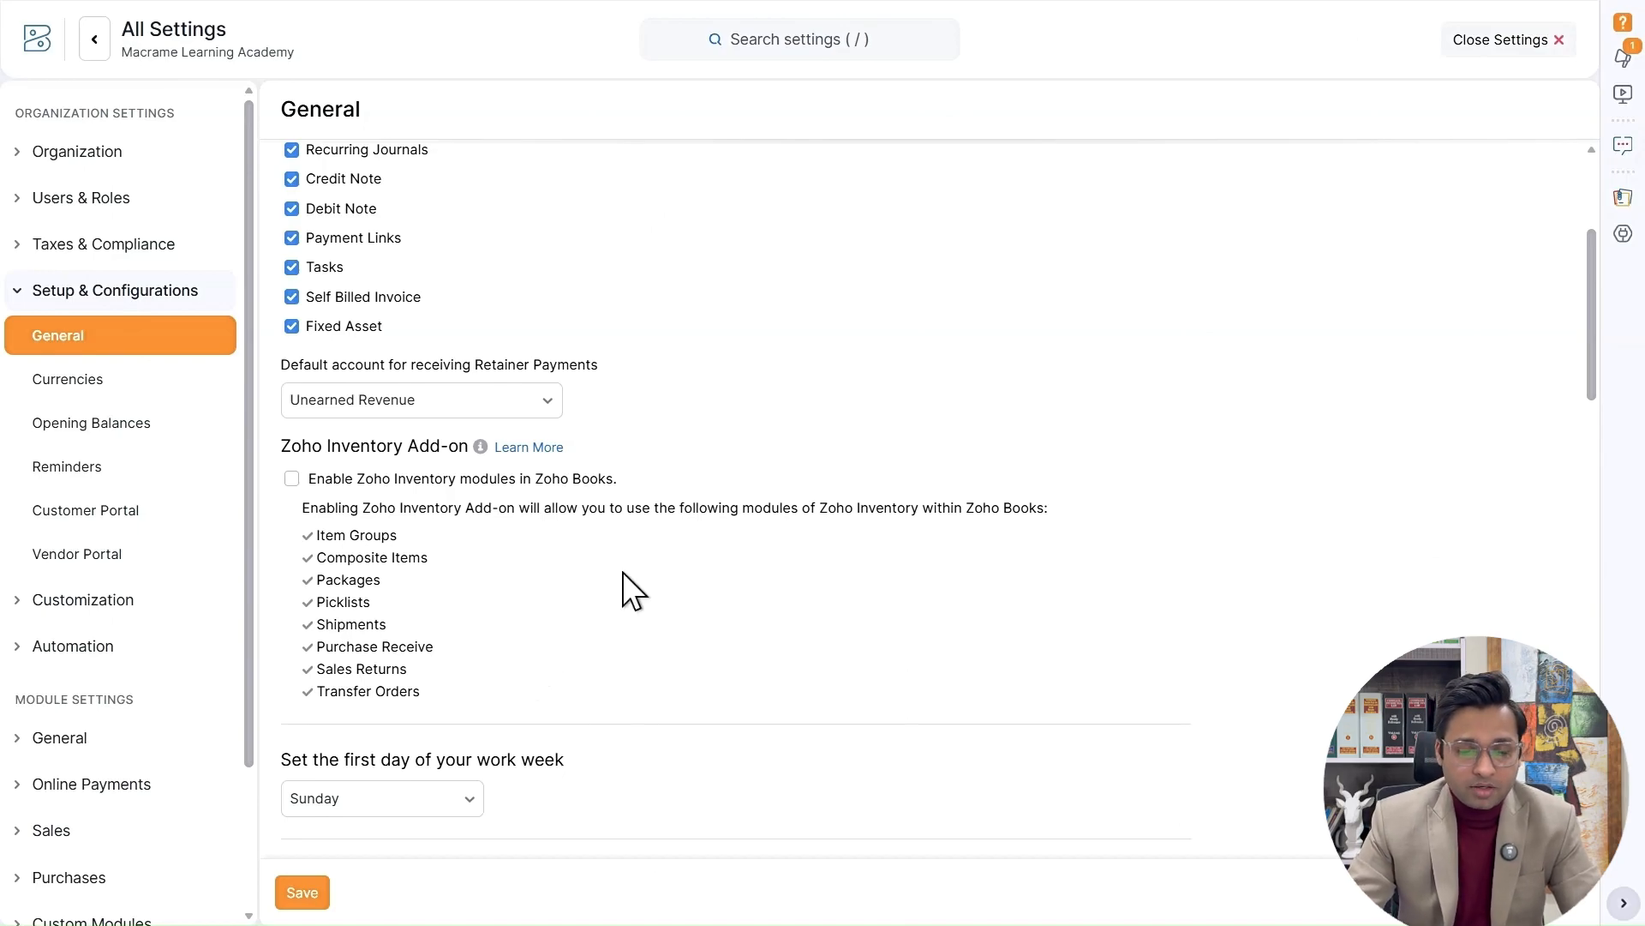
pyautogui.scroll(-3, 692, 519)
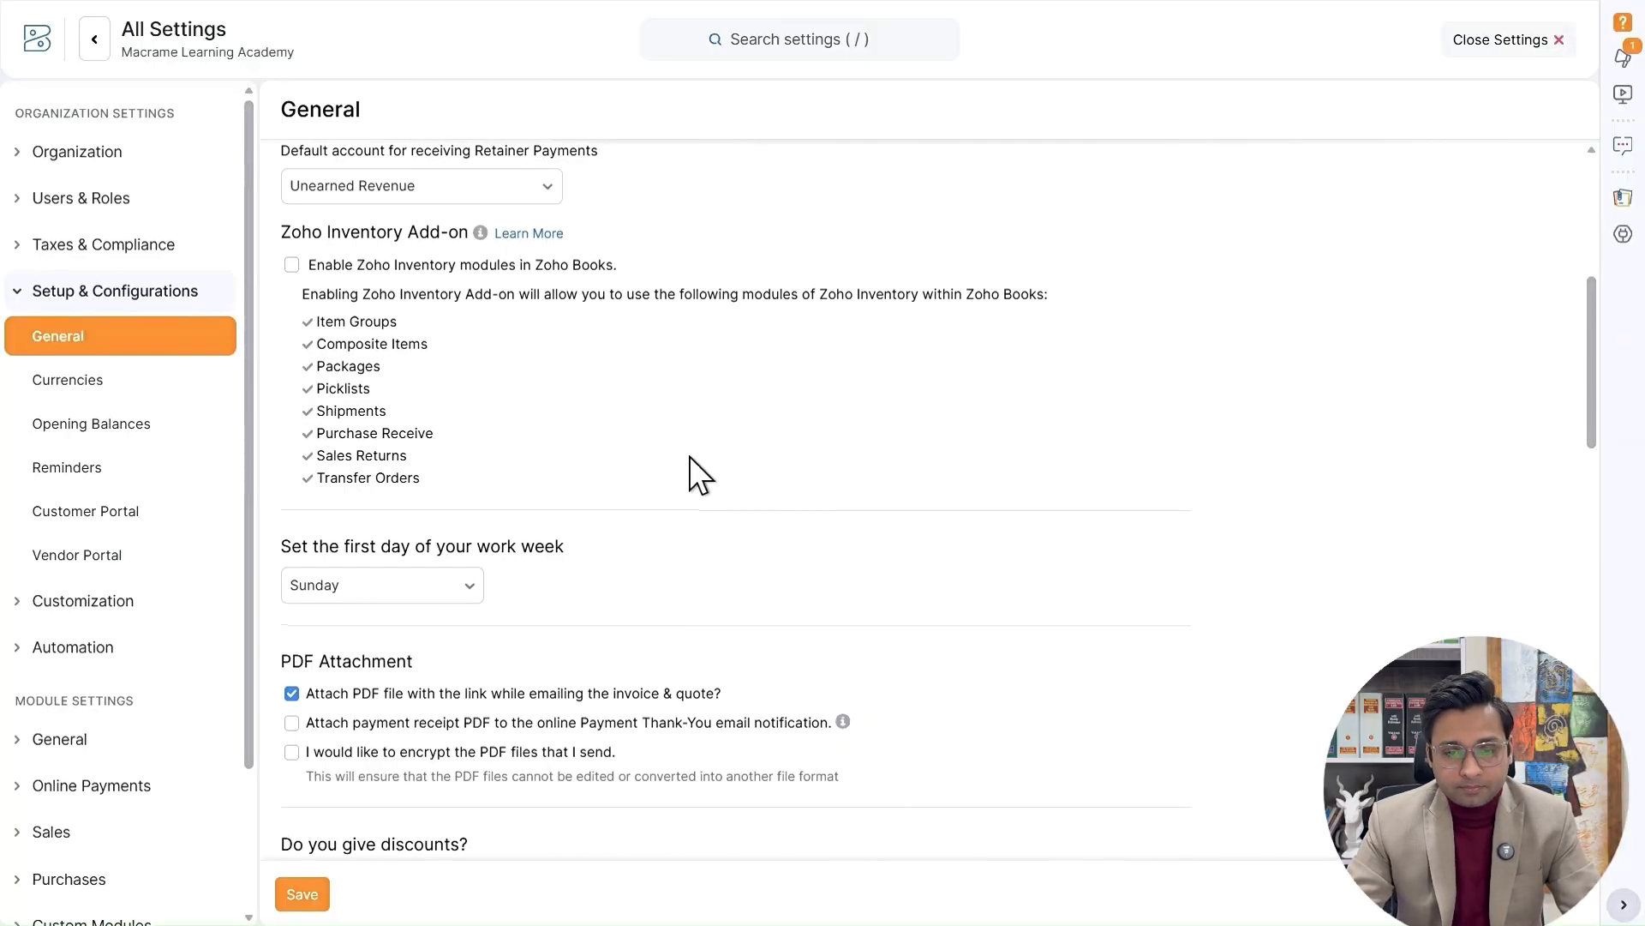
pyautogui.scroll(-1, 727, 426)
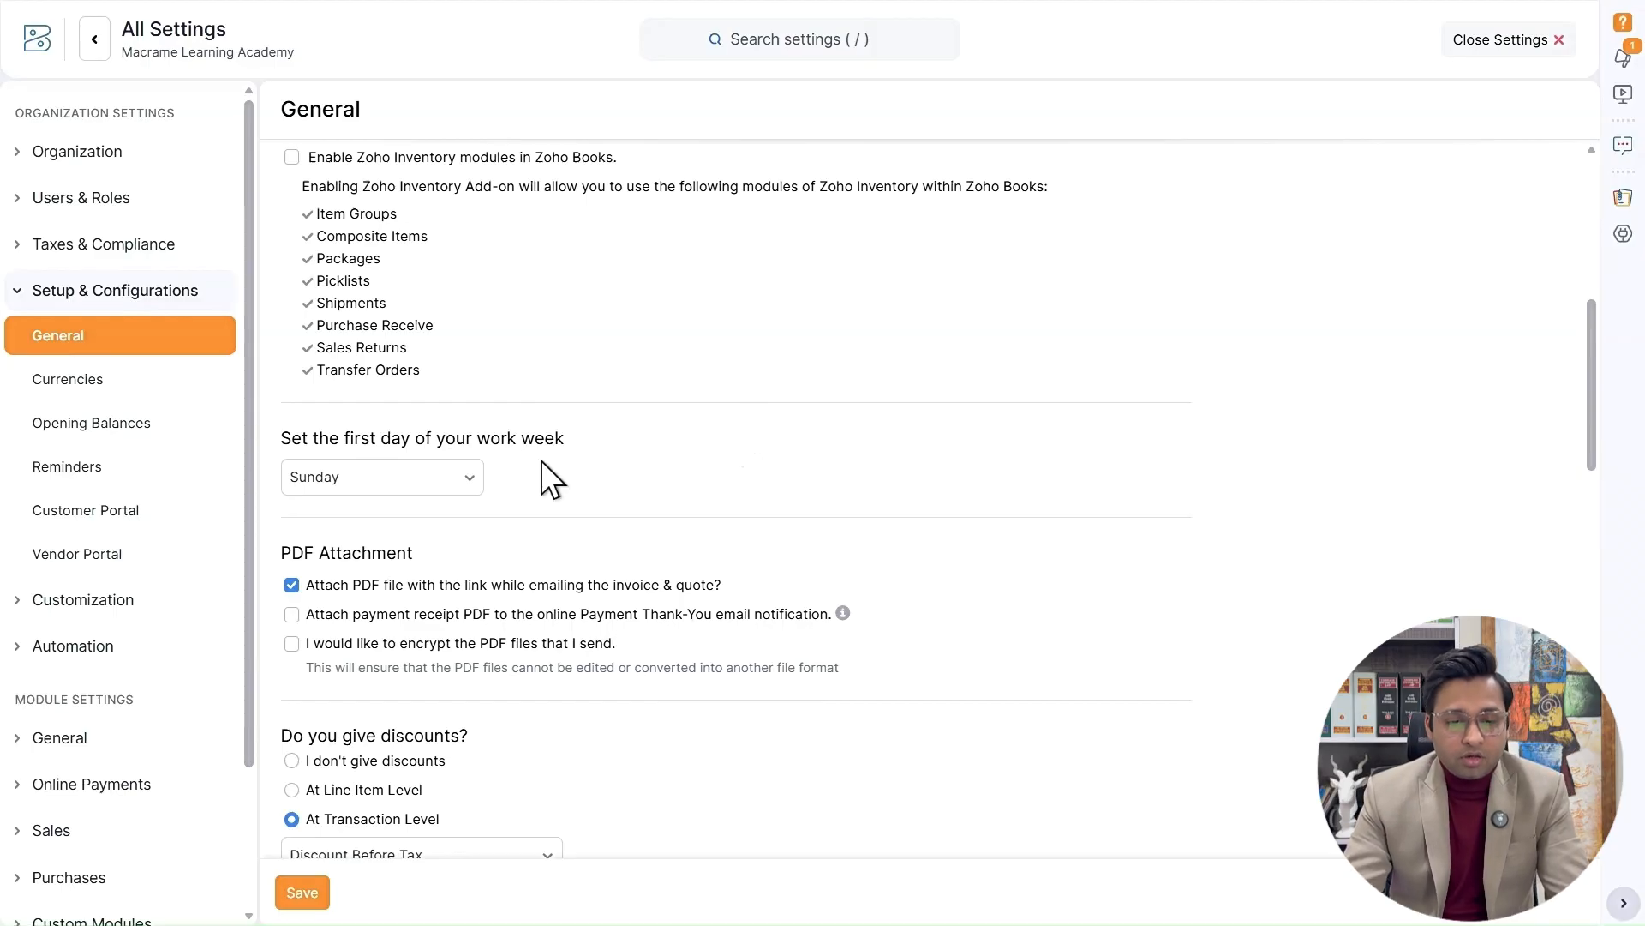
pyautogui.click(474, 481)
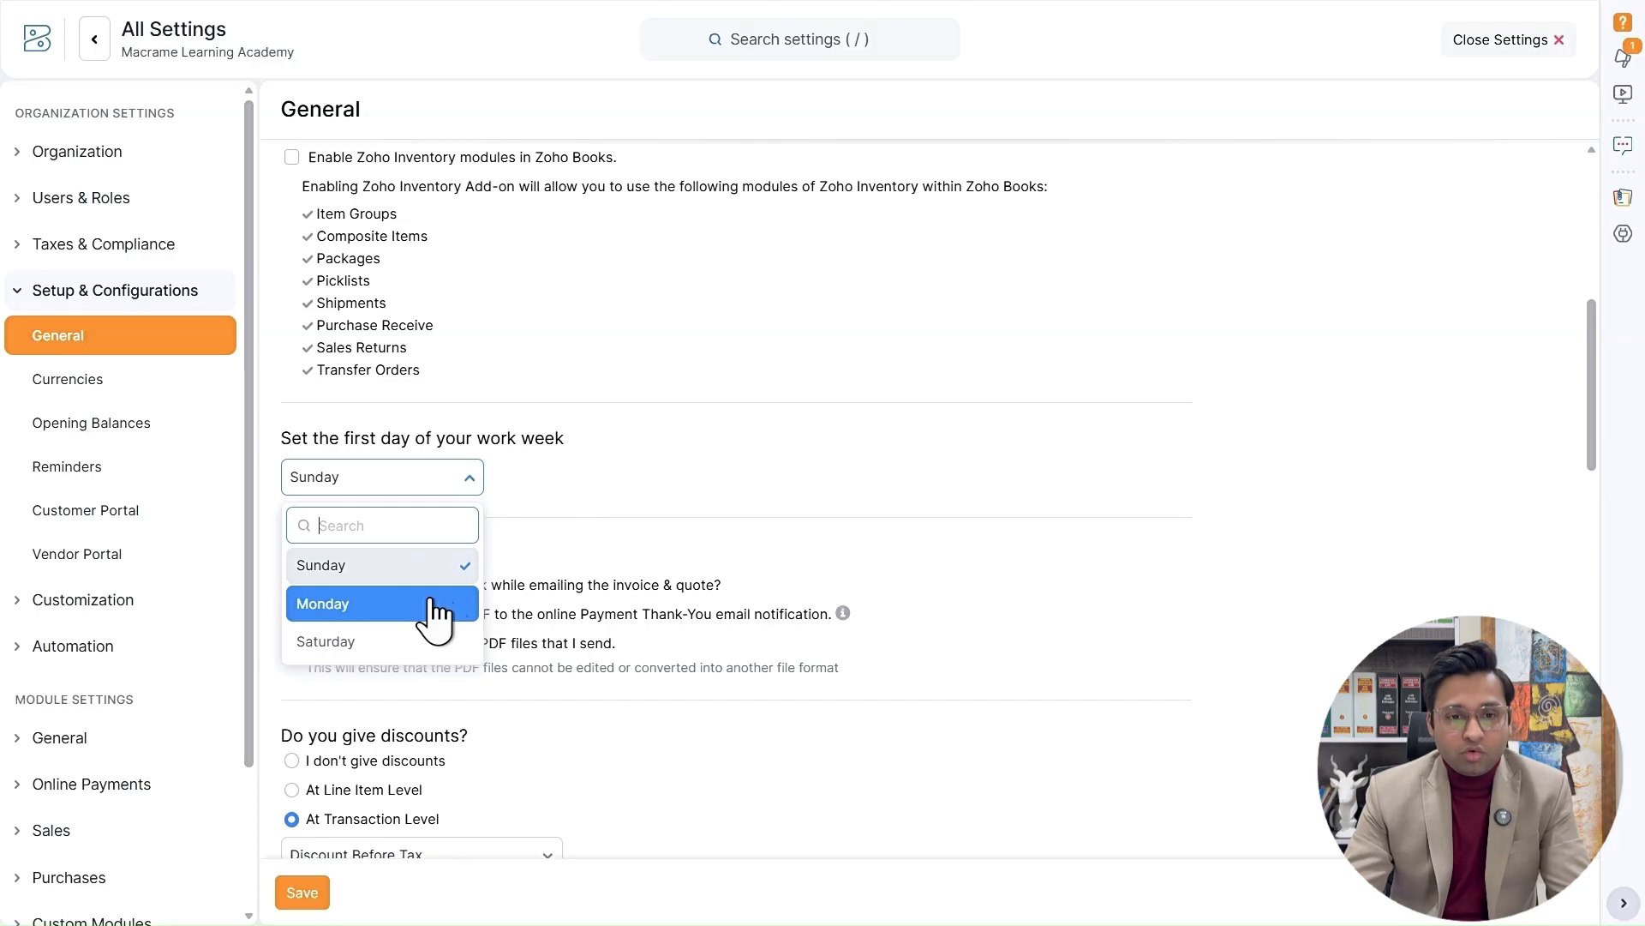
pyautogui.click(437, 610)
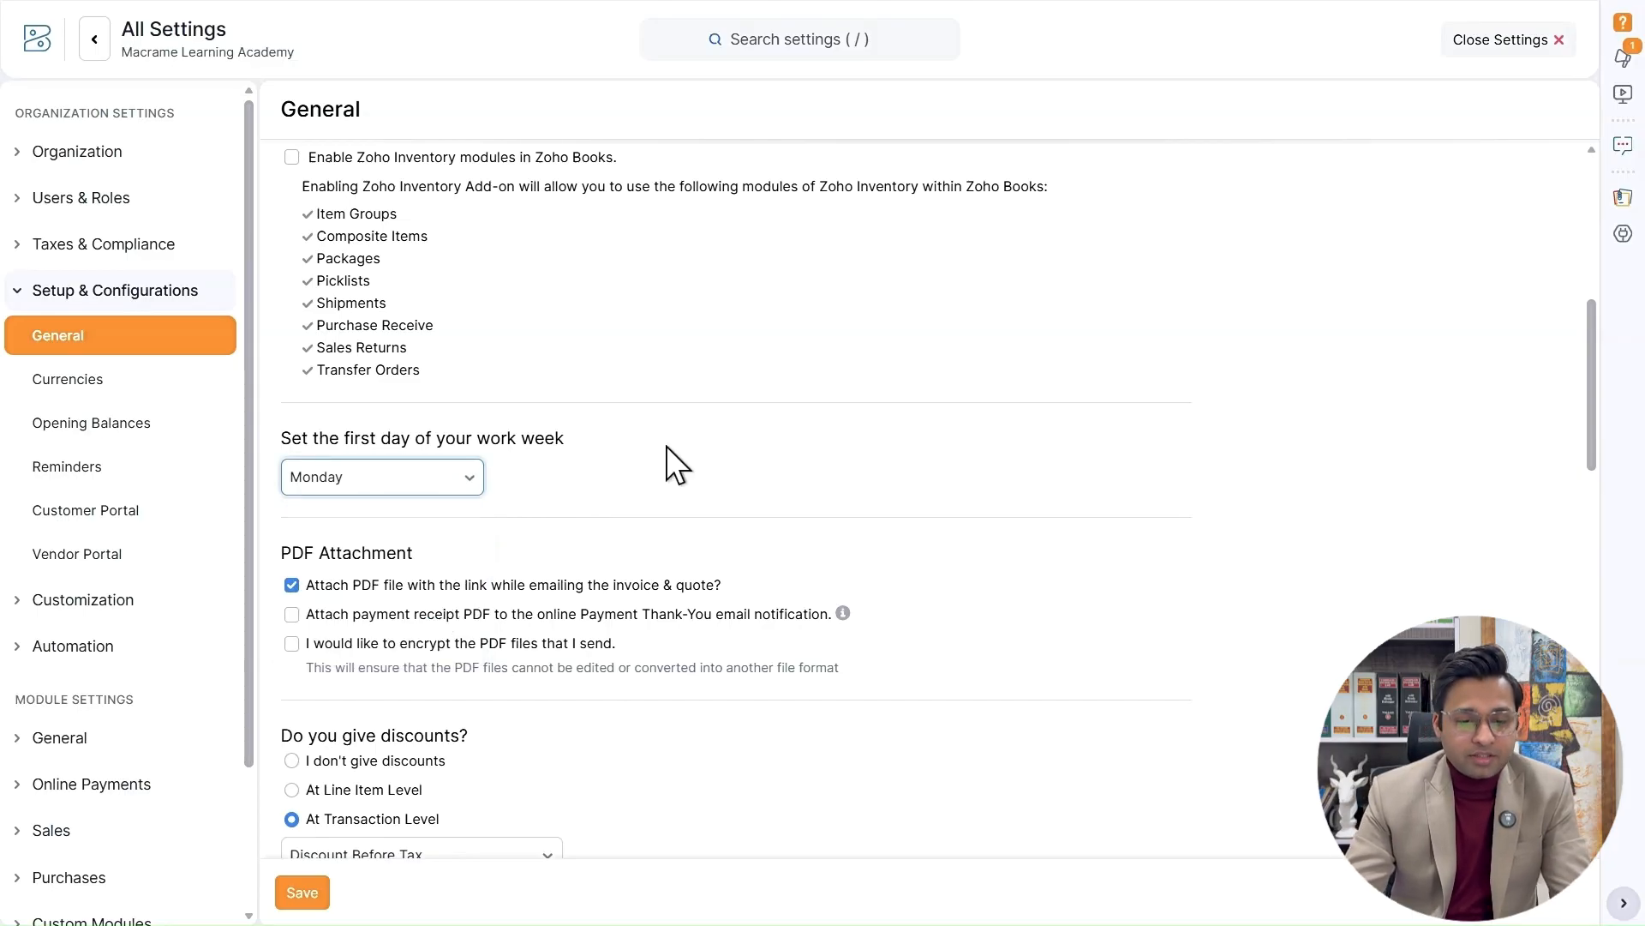
# - Enable attaching the payment receipt PDF to the online Payment Thank-You email notification and encrypting the PDF files that are sent
pyautogui.scroll(-1, 596, 451)
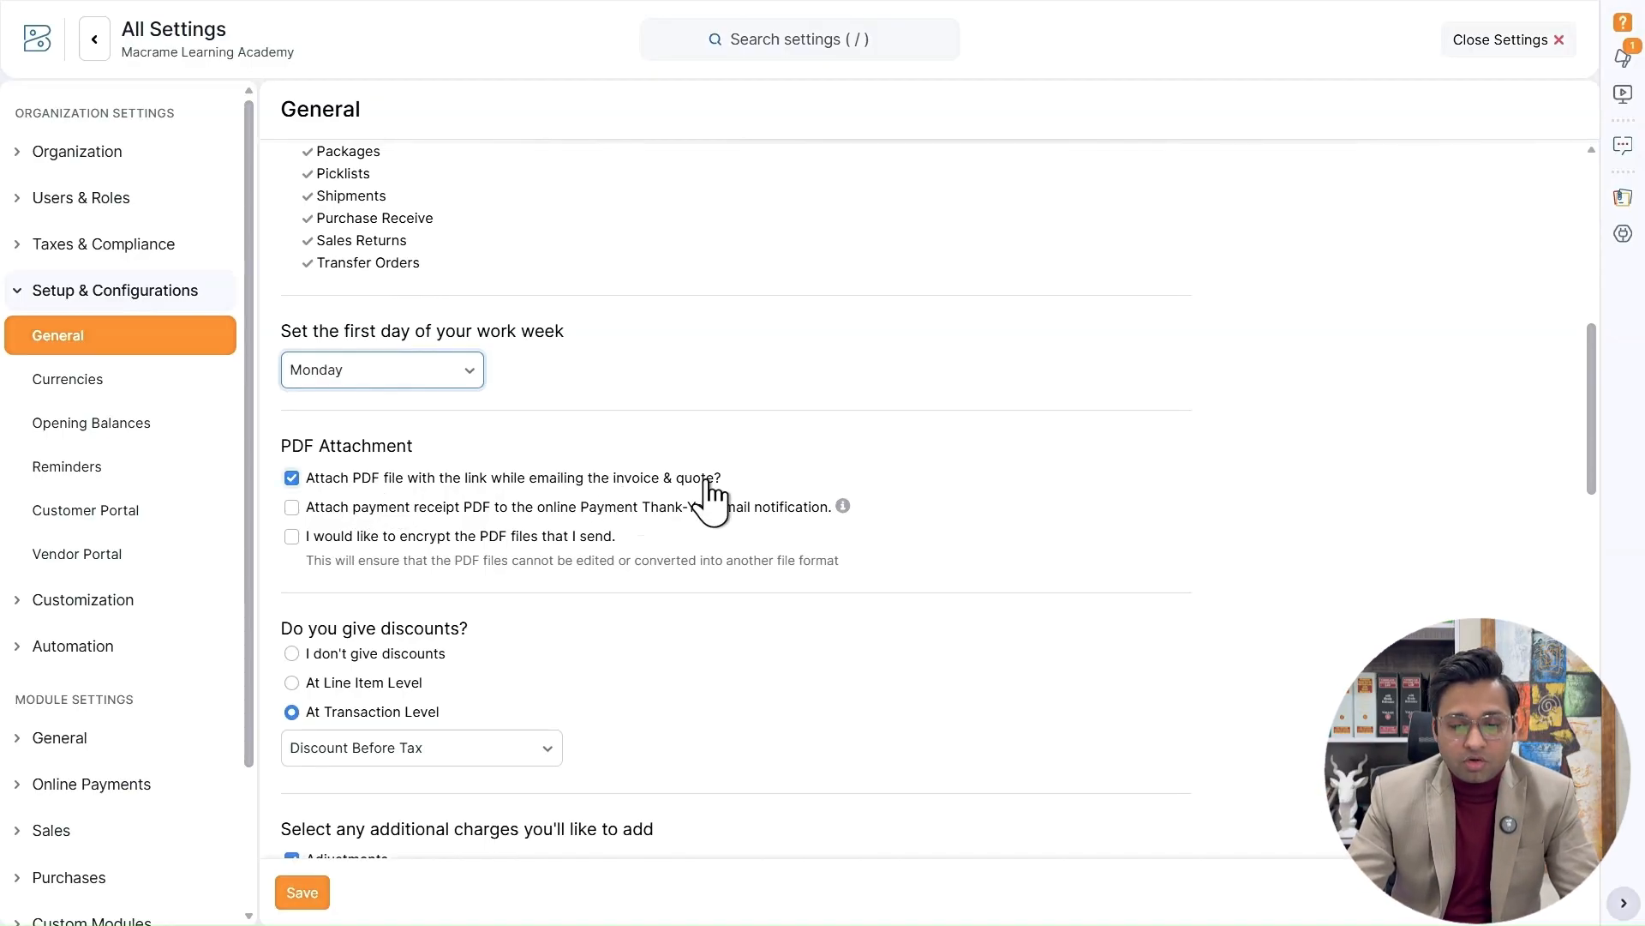
pyautogui.click(384, 511)
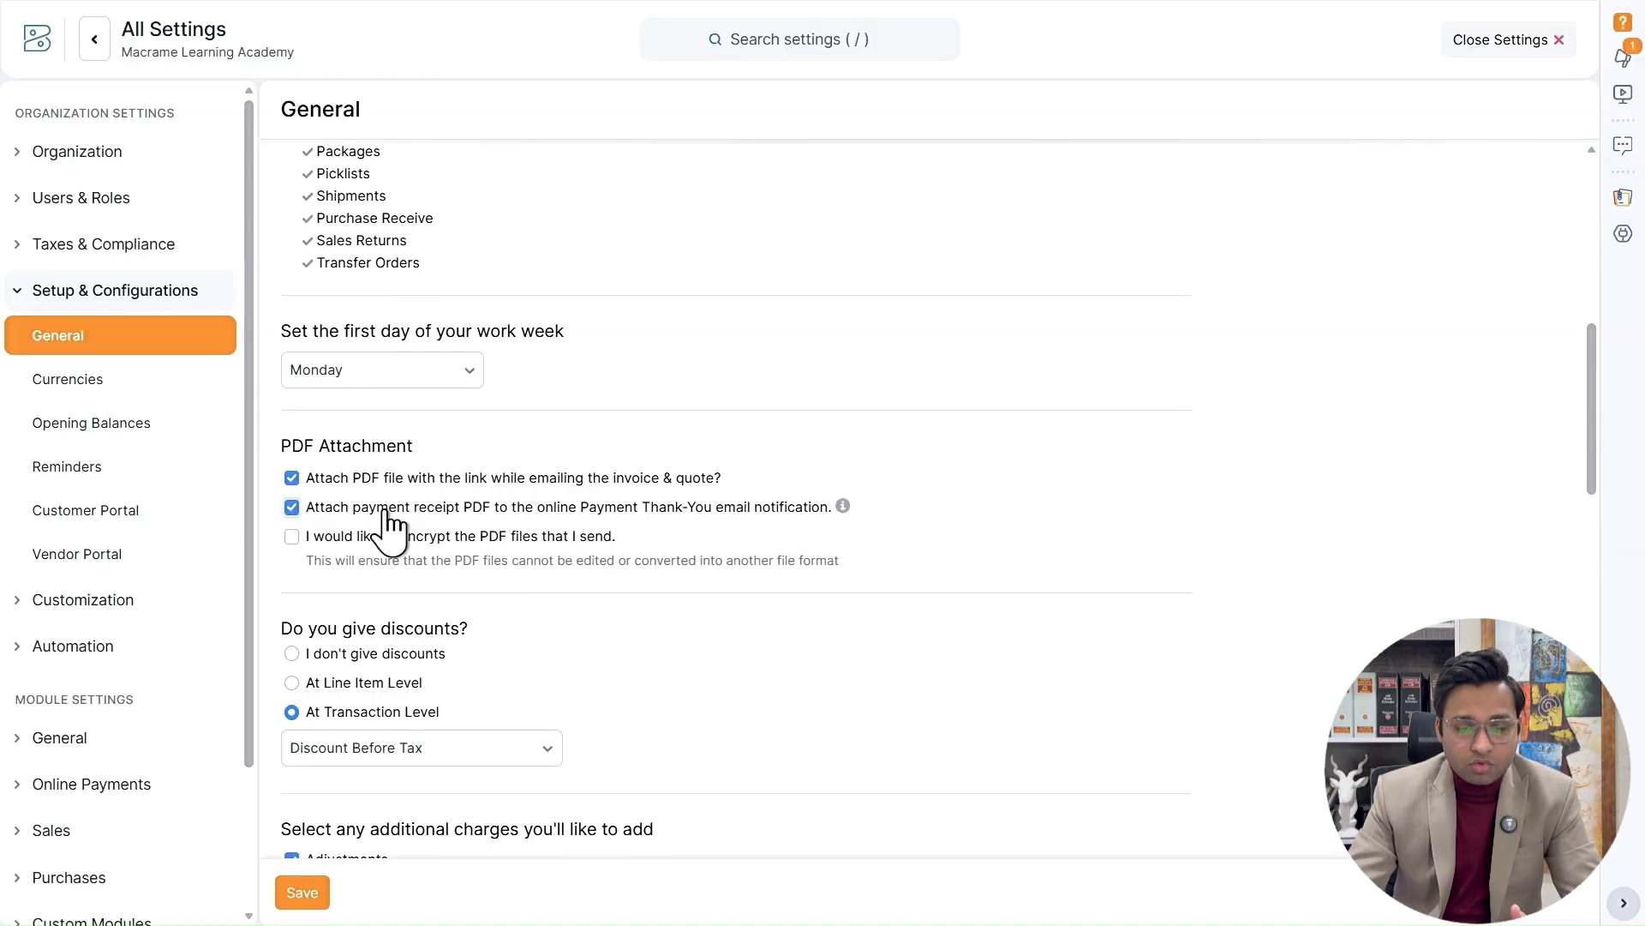
pyautogui.click(500, 538)
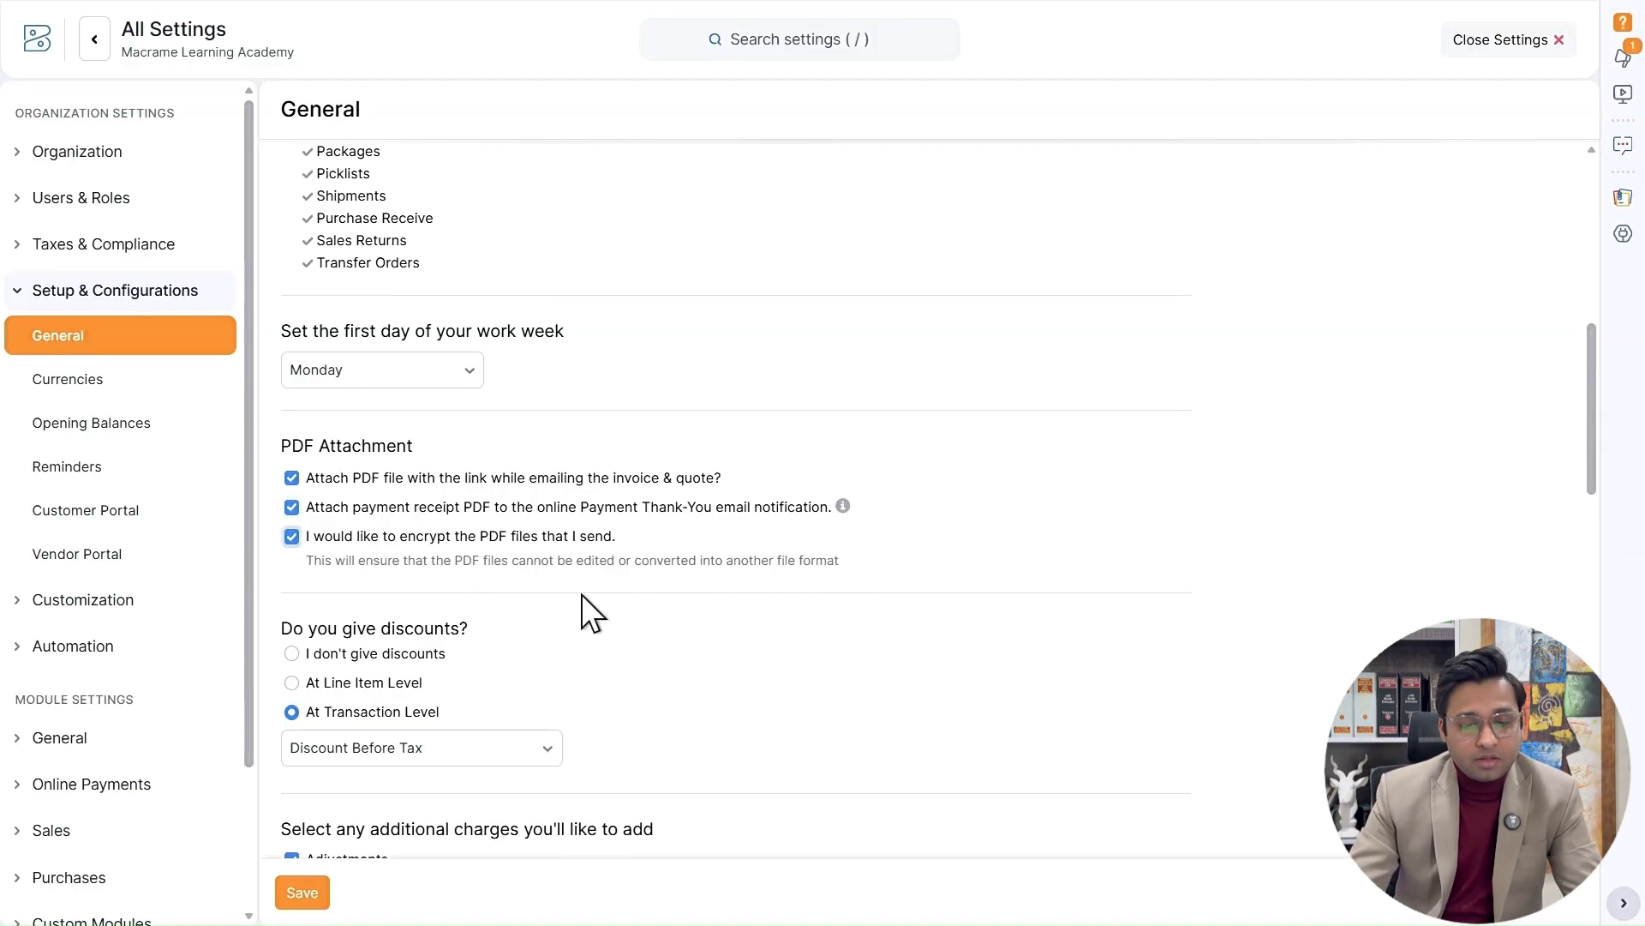
# - Compare the line-item discount option, and settle on discounts at transaction level with Discount Before Tax
pyautogui.scroll(-1, 716, 659)
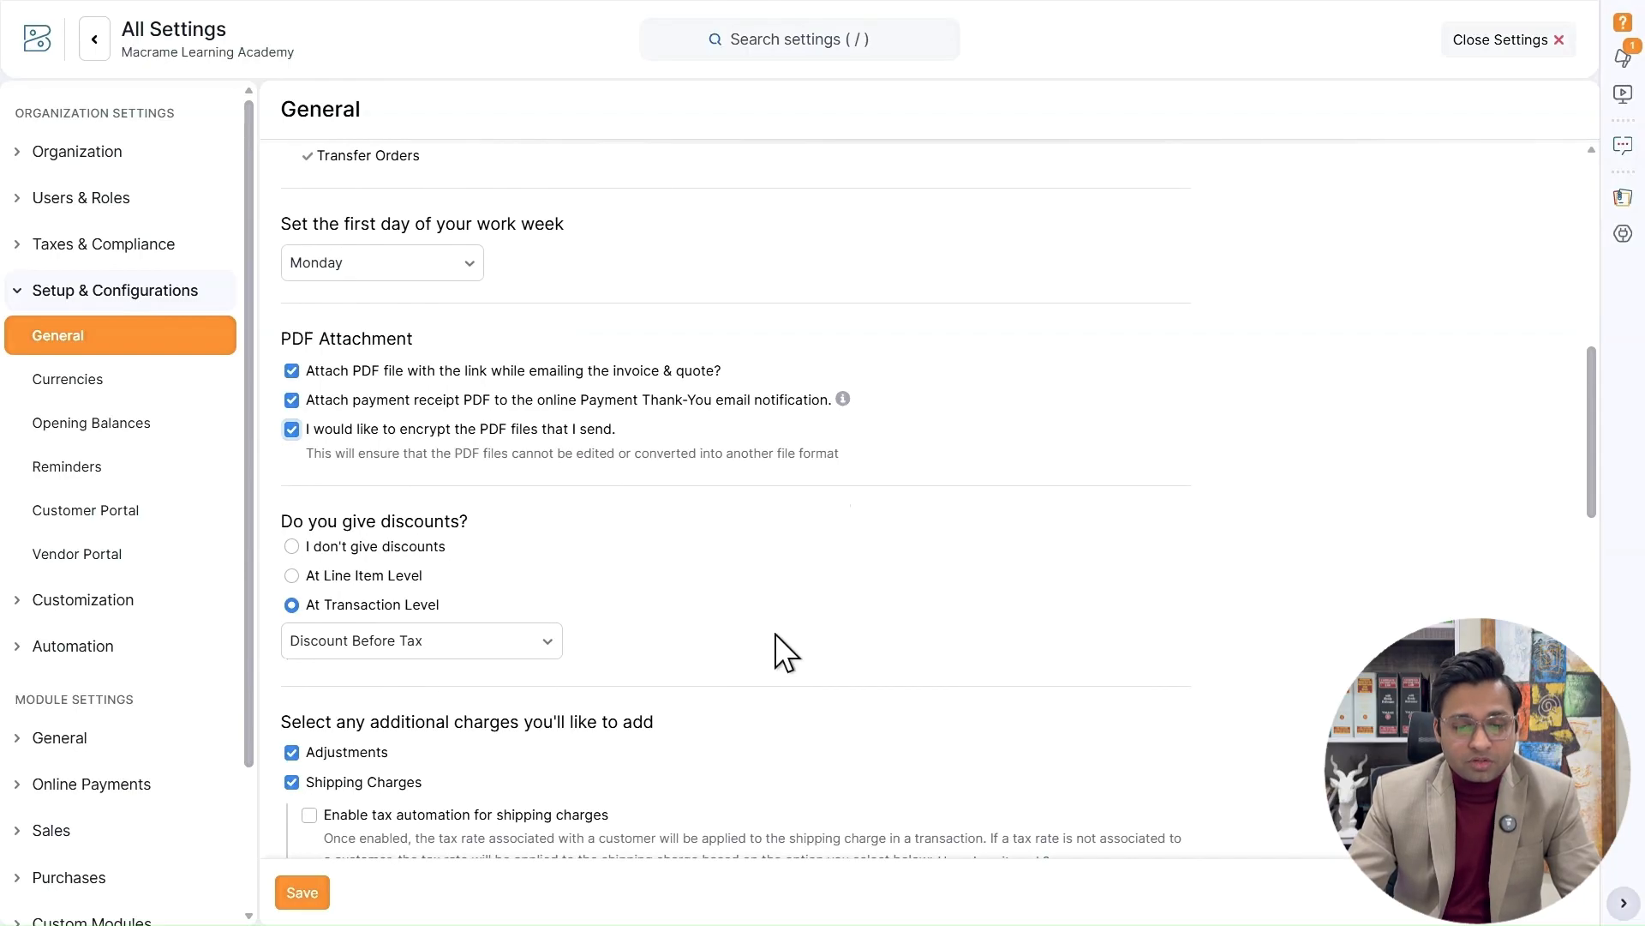
pyautogui.scroll(-1, 763, 549)
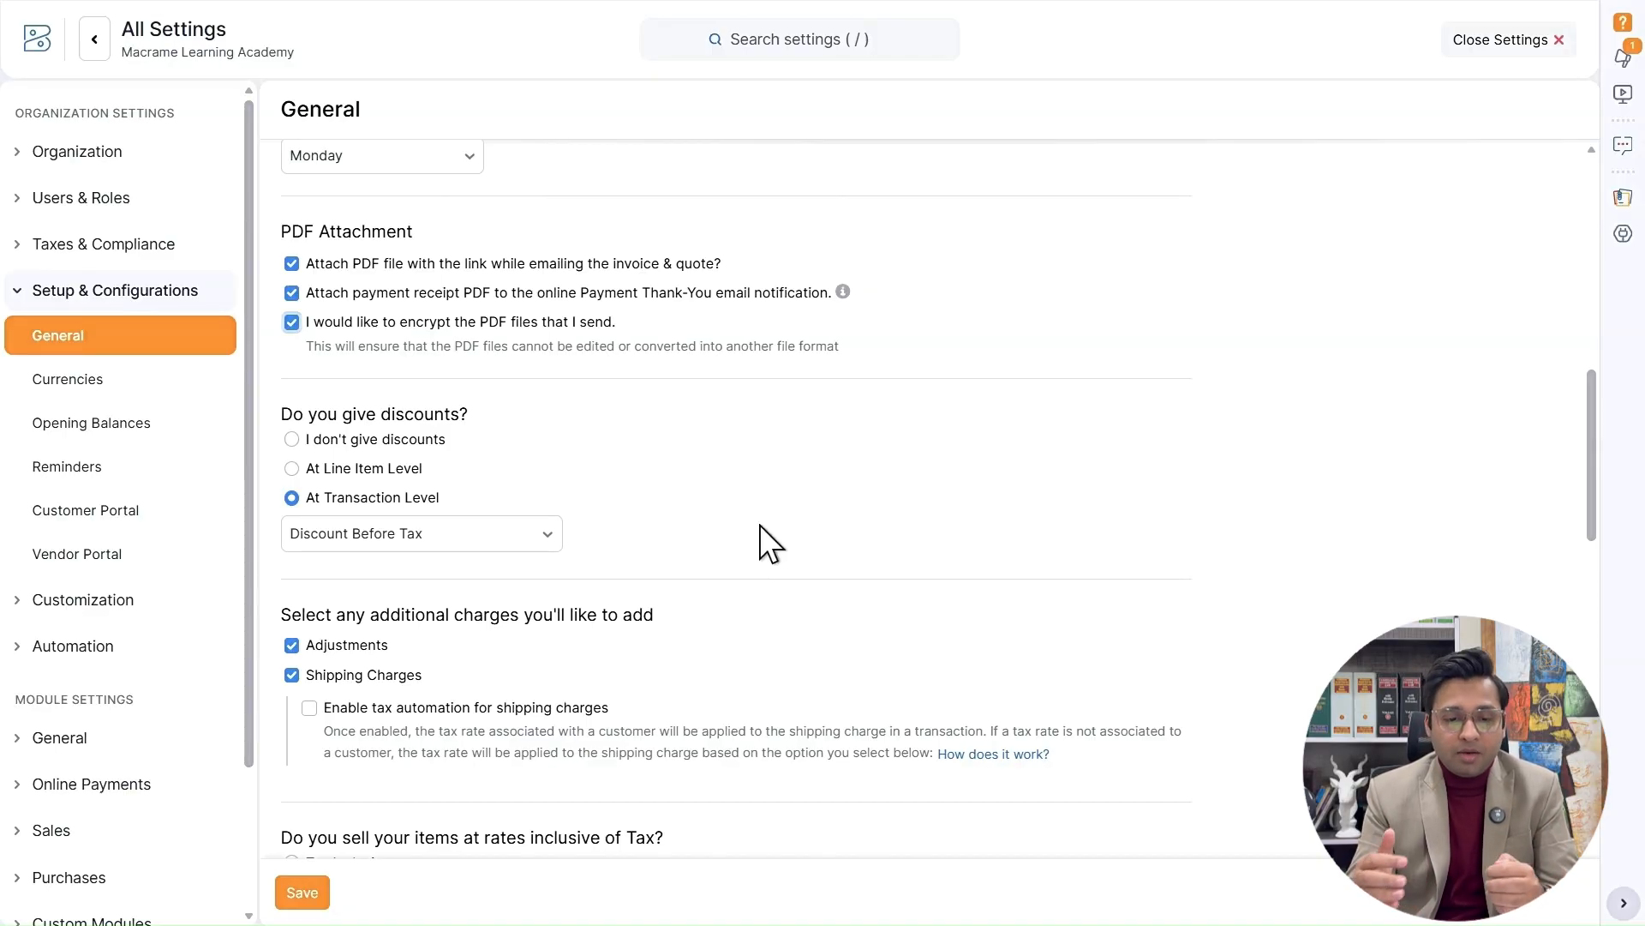
pyautogui.click(384, 470)
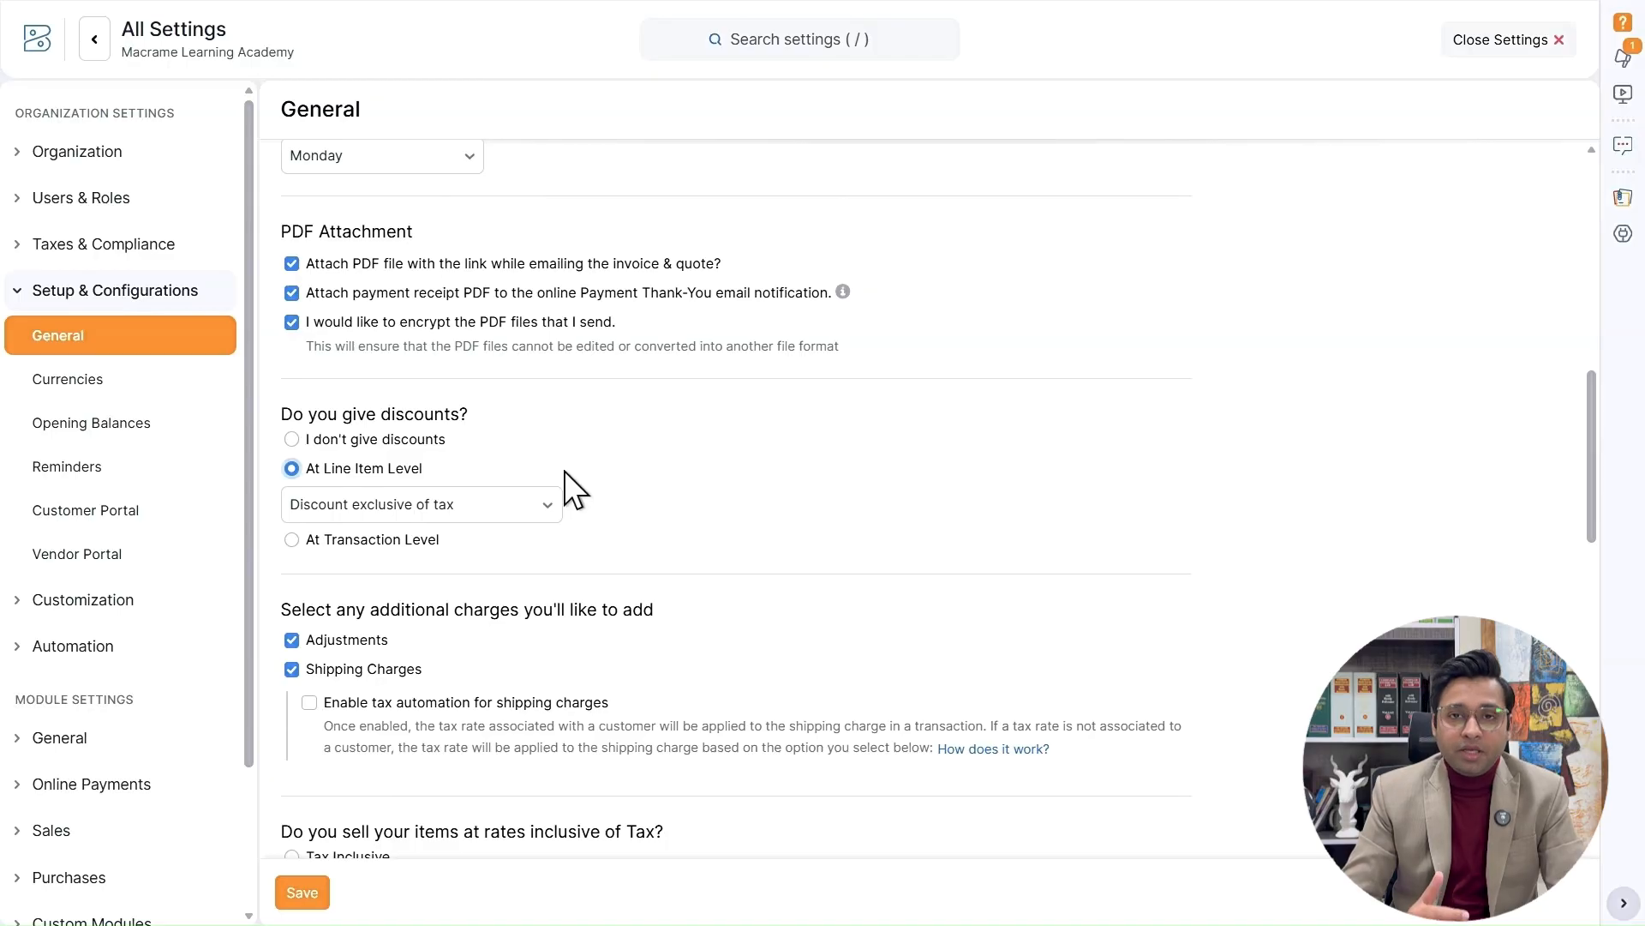
pyautogui.click(417, 540)
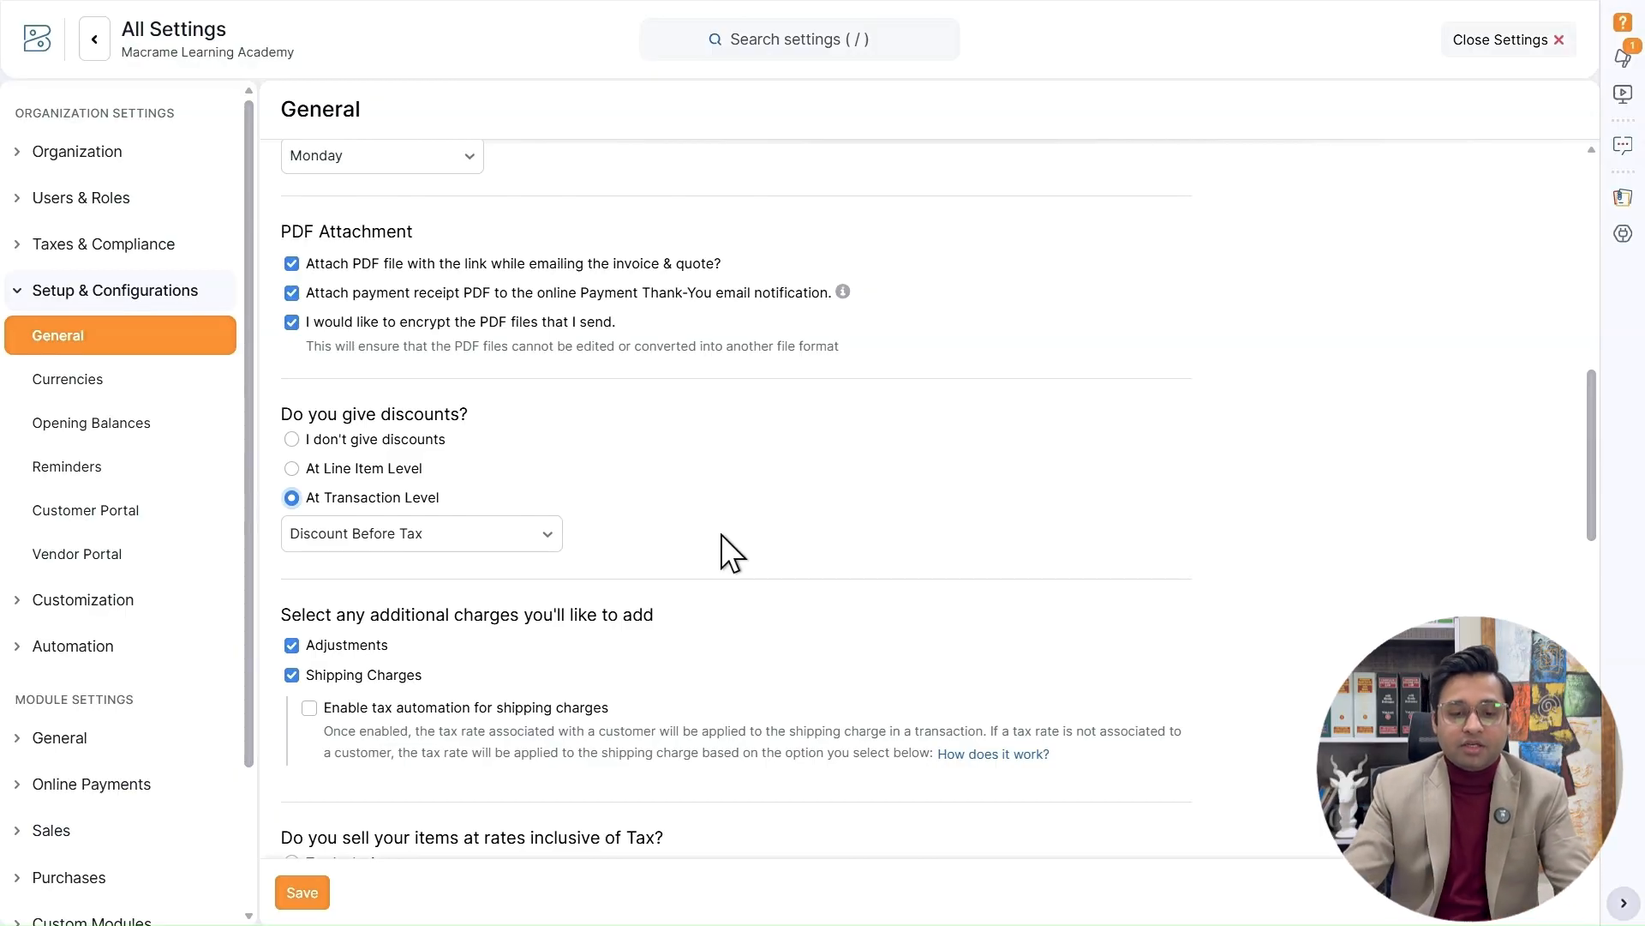
pyautogui.click(548, 545)
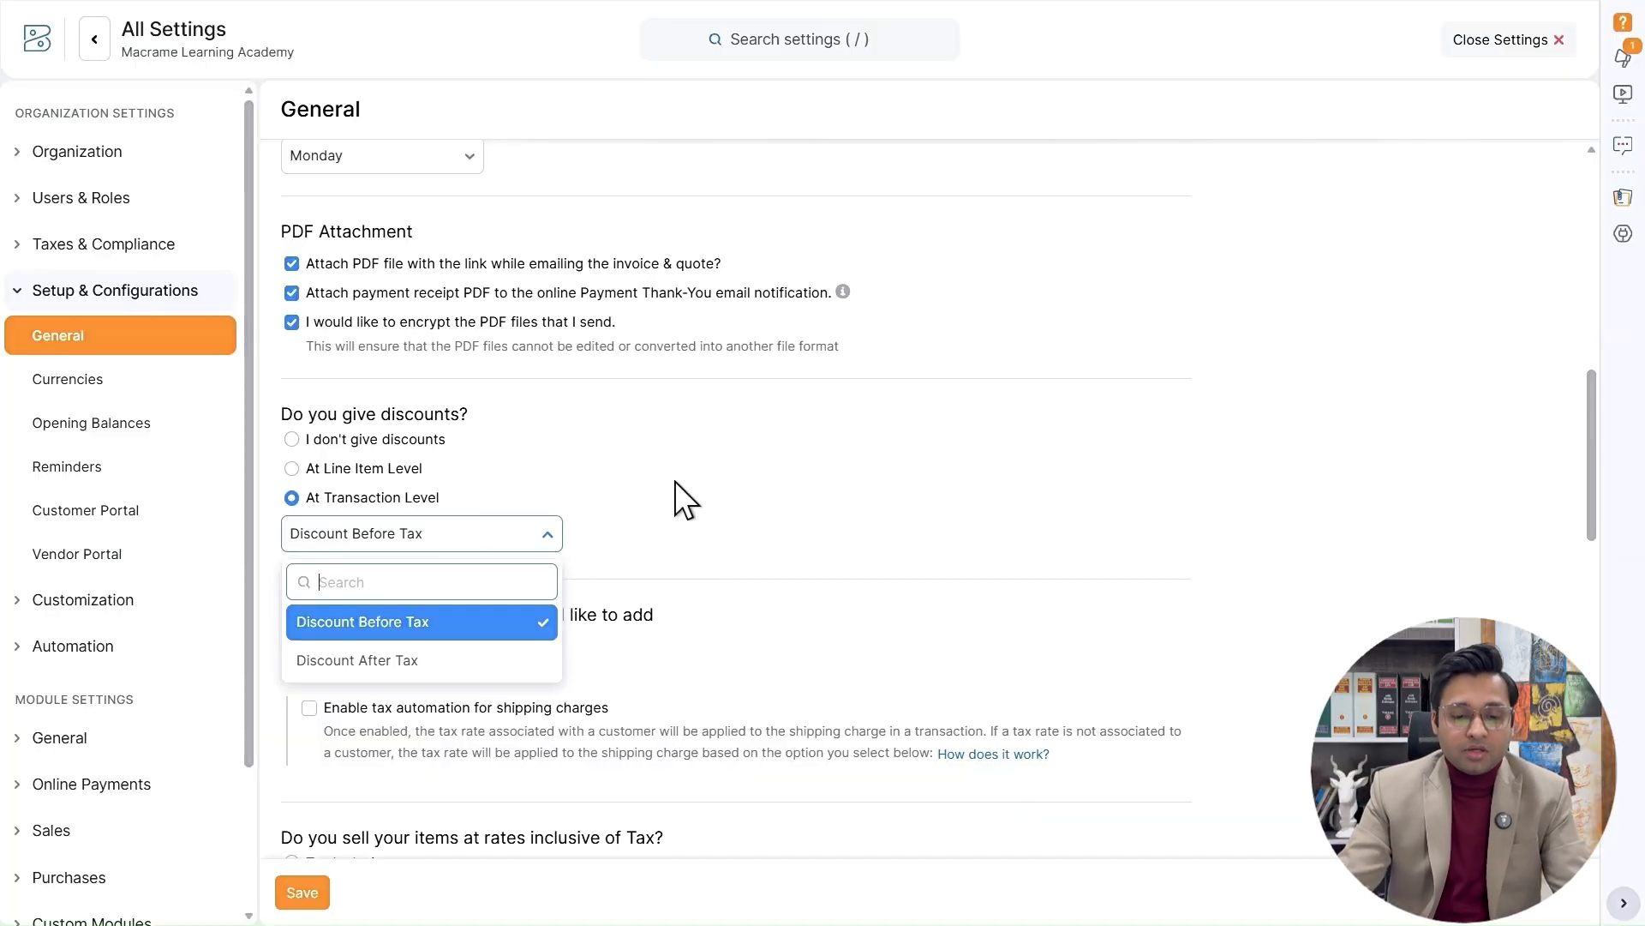
pyautogui.click(519, 636)
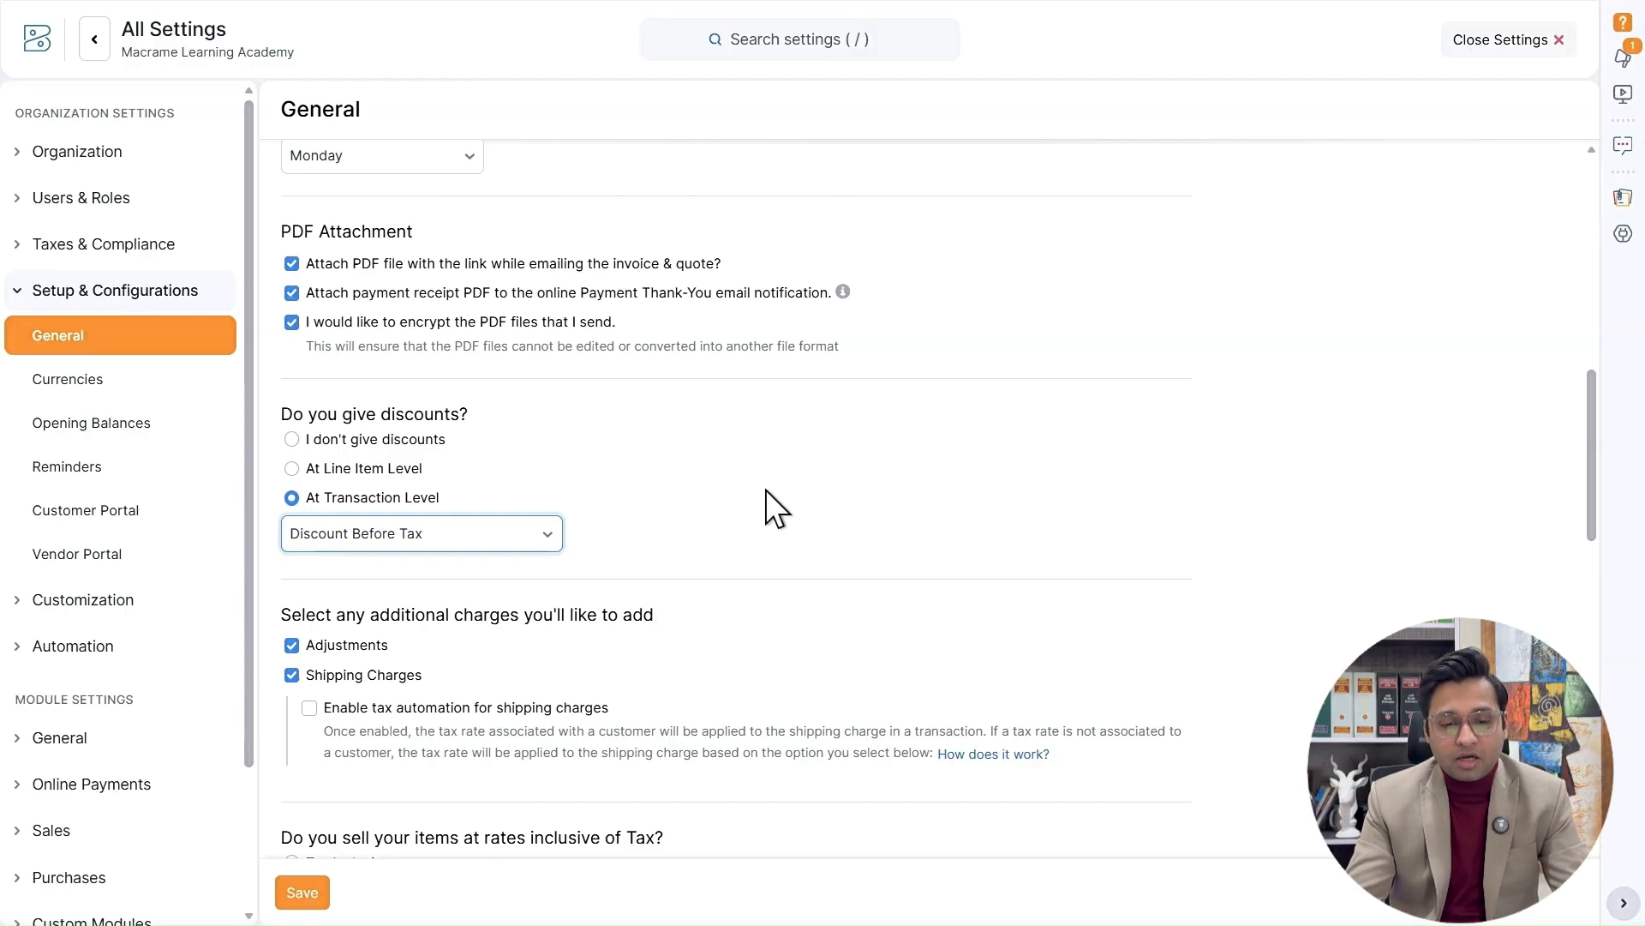
# - Enable tax automation for shipping charges and keep Apply Default Tax Rate as the fallback option
pyautogui.scroll(-3, 790, 473)
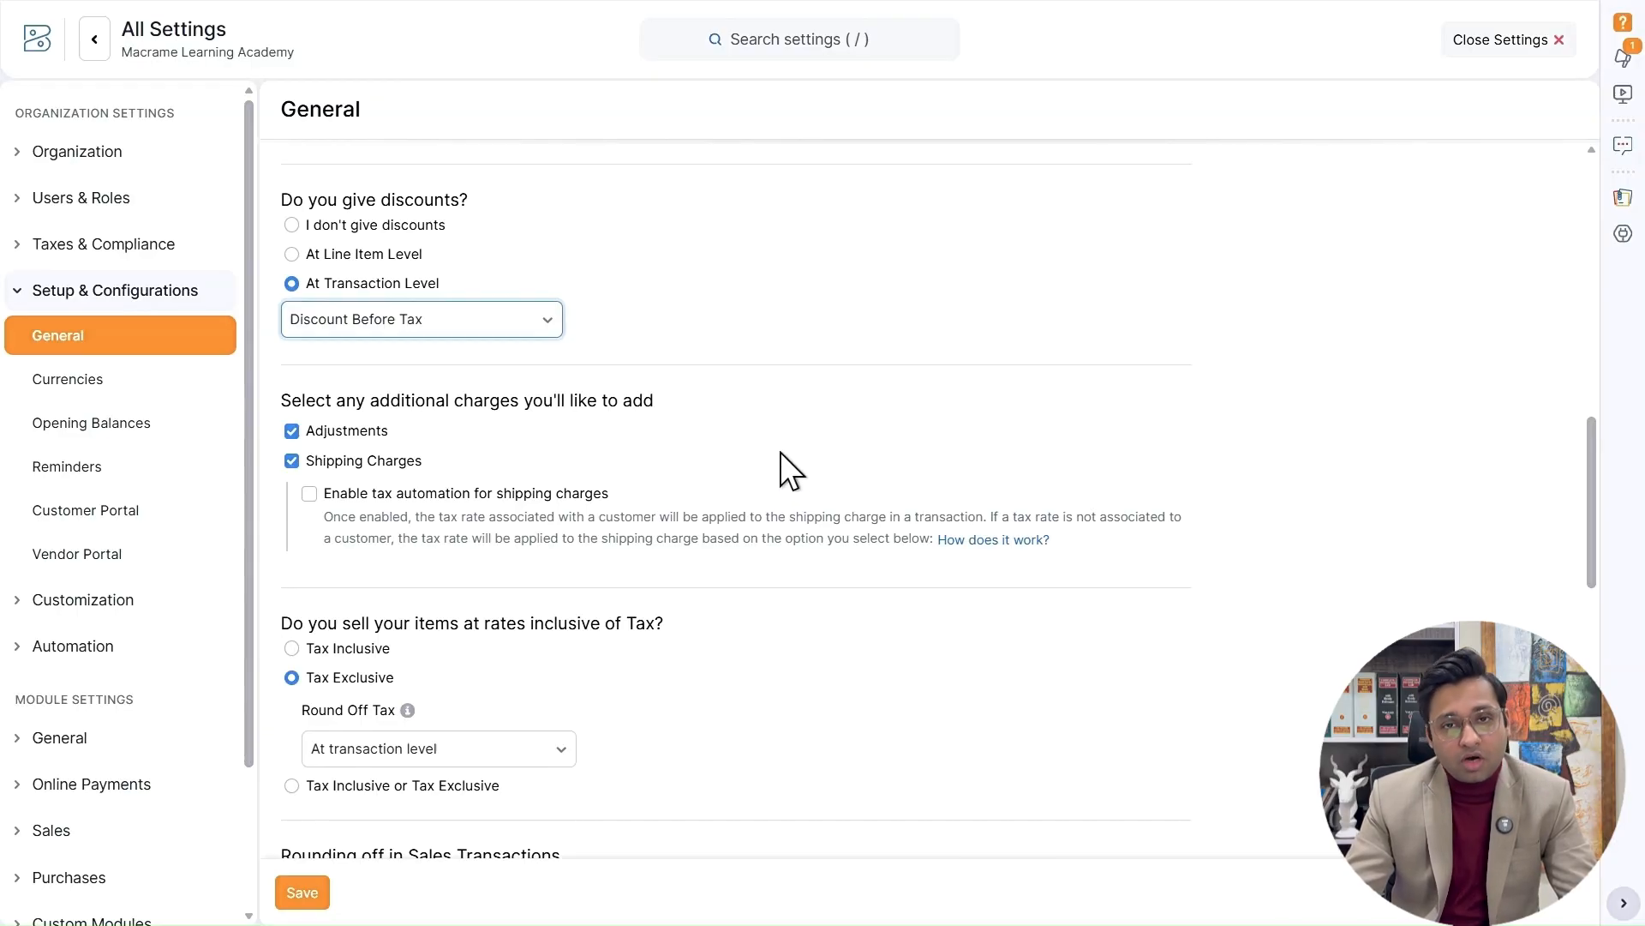
pyautogui.click(597, 495)
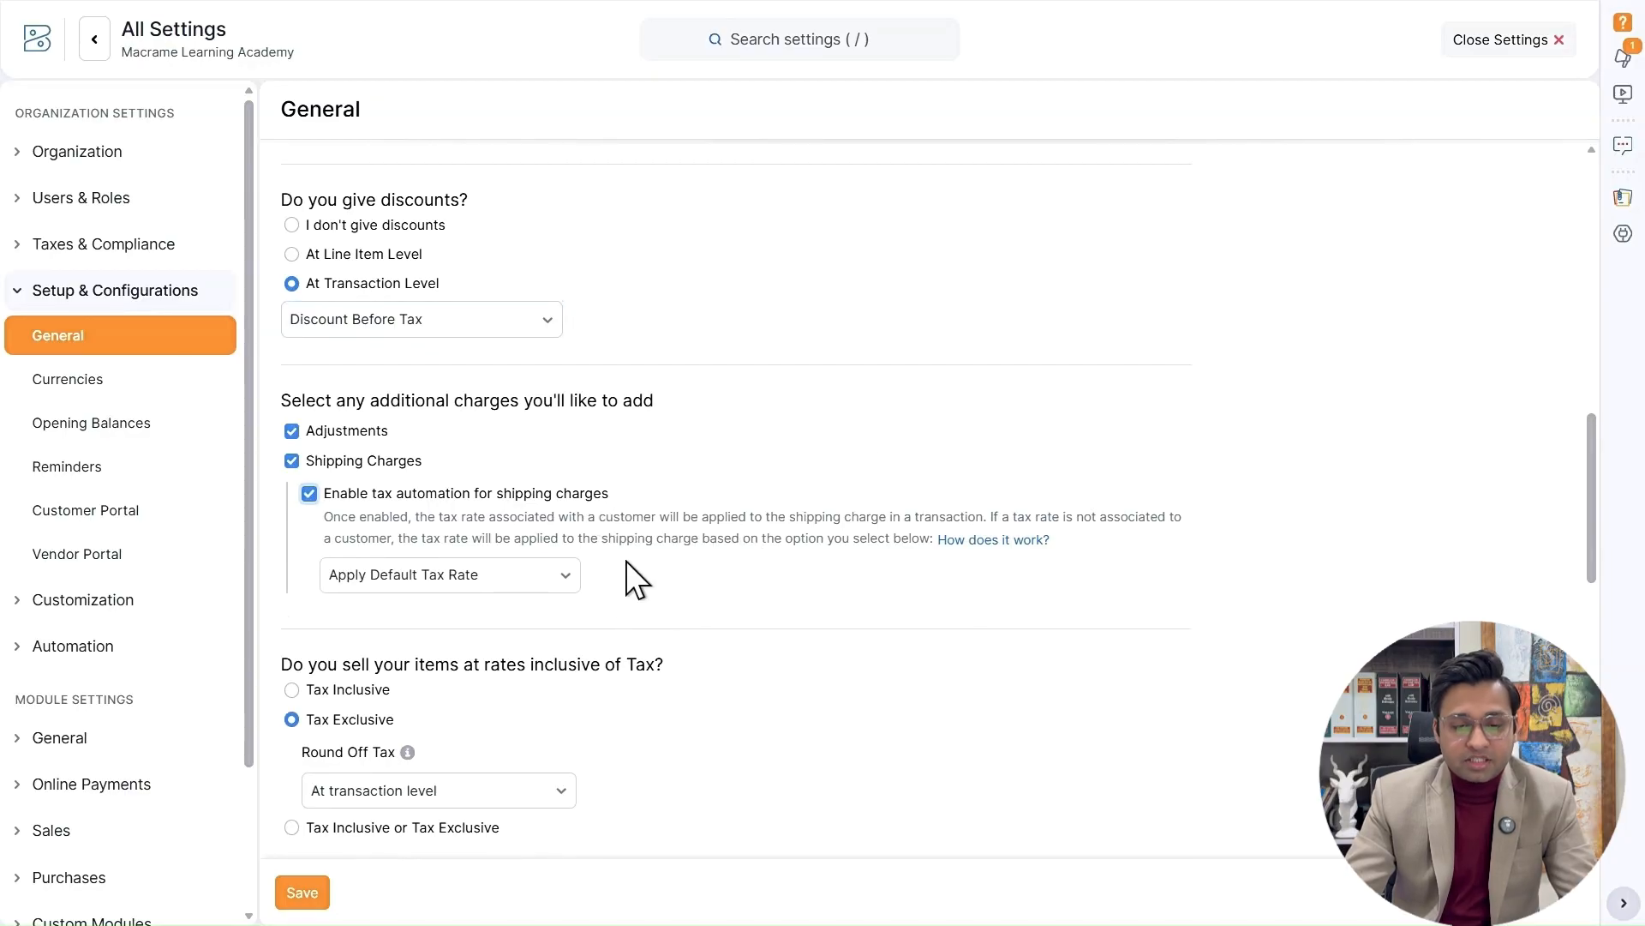
pyautogui.click(565, 578)
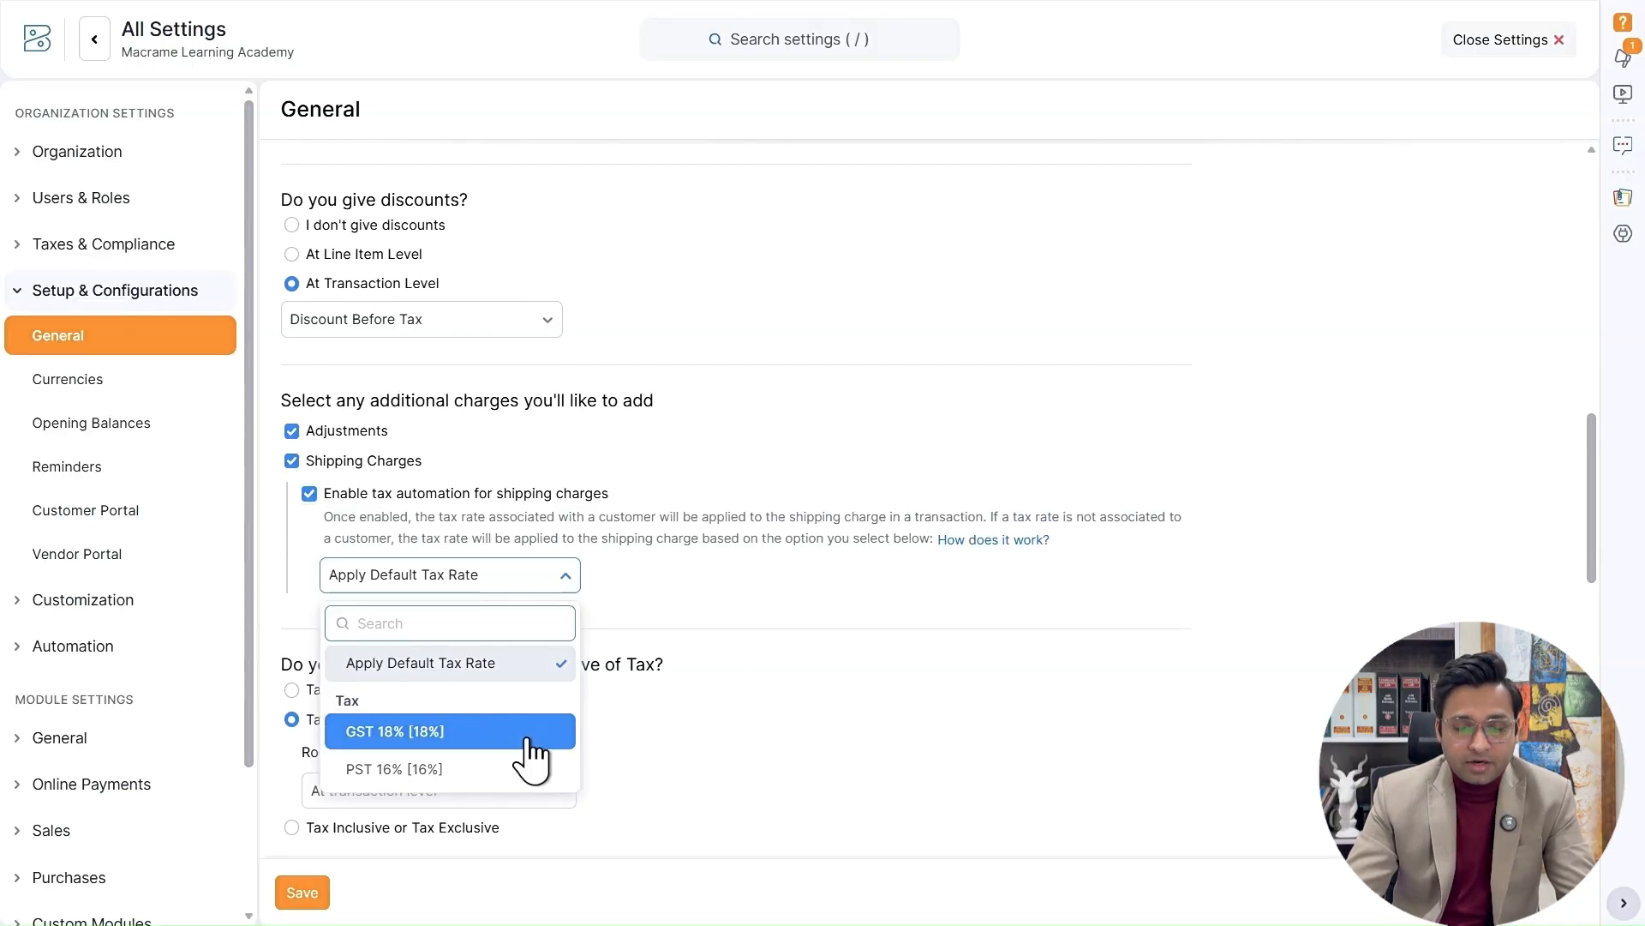
pyautogui.click(752, 588)
pyautogui.scroll(-3, 771, 554)
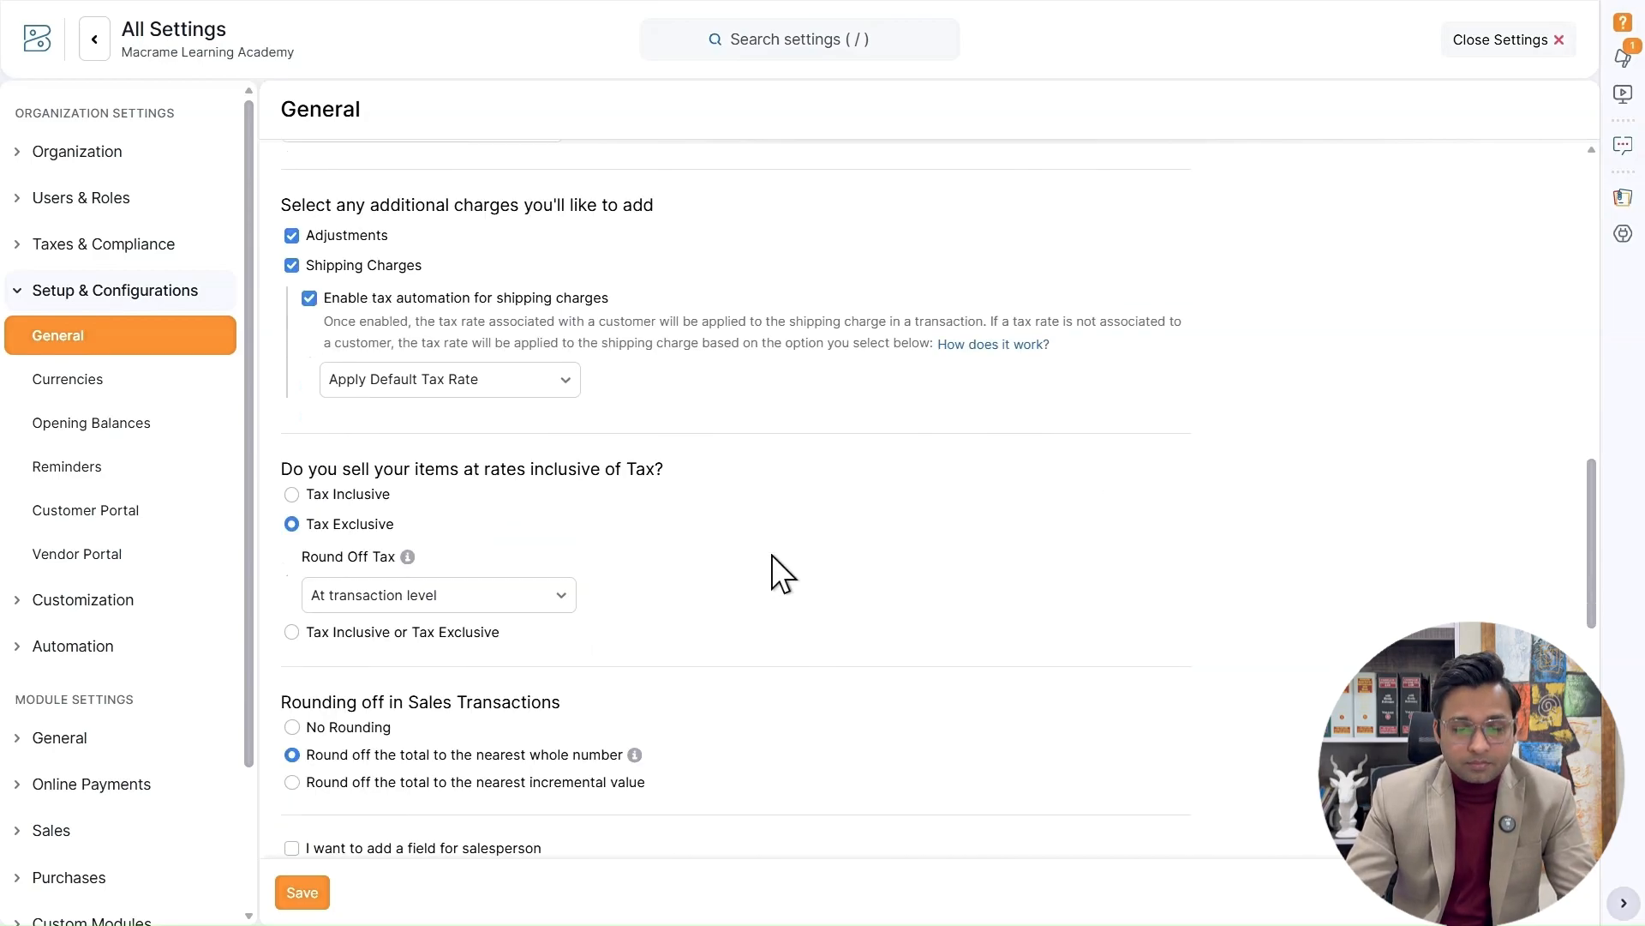
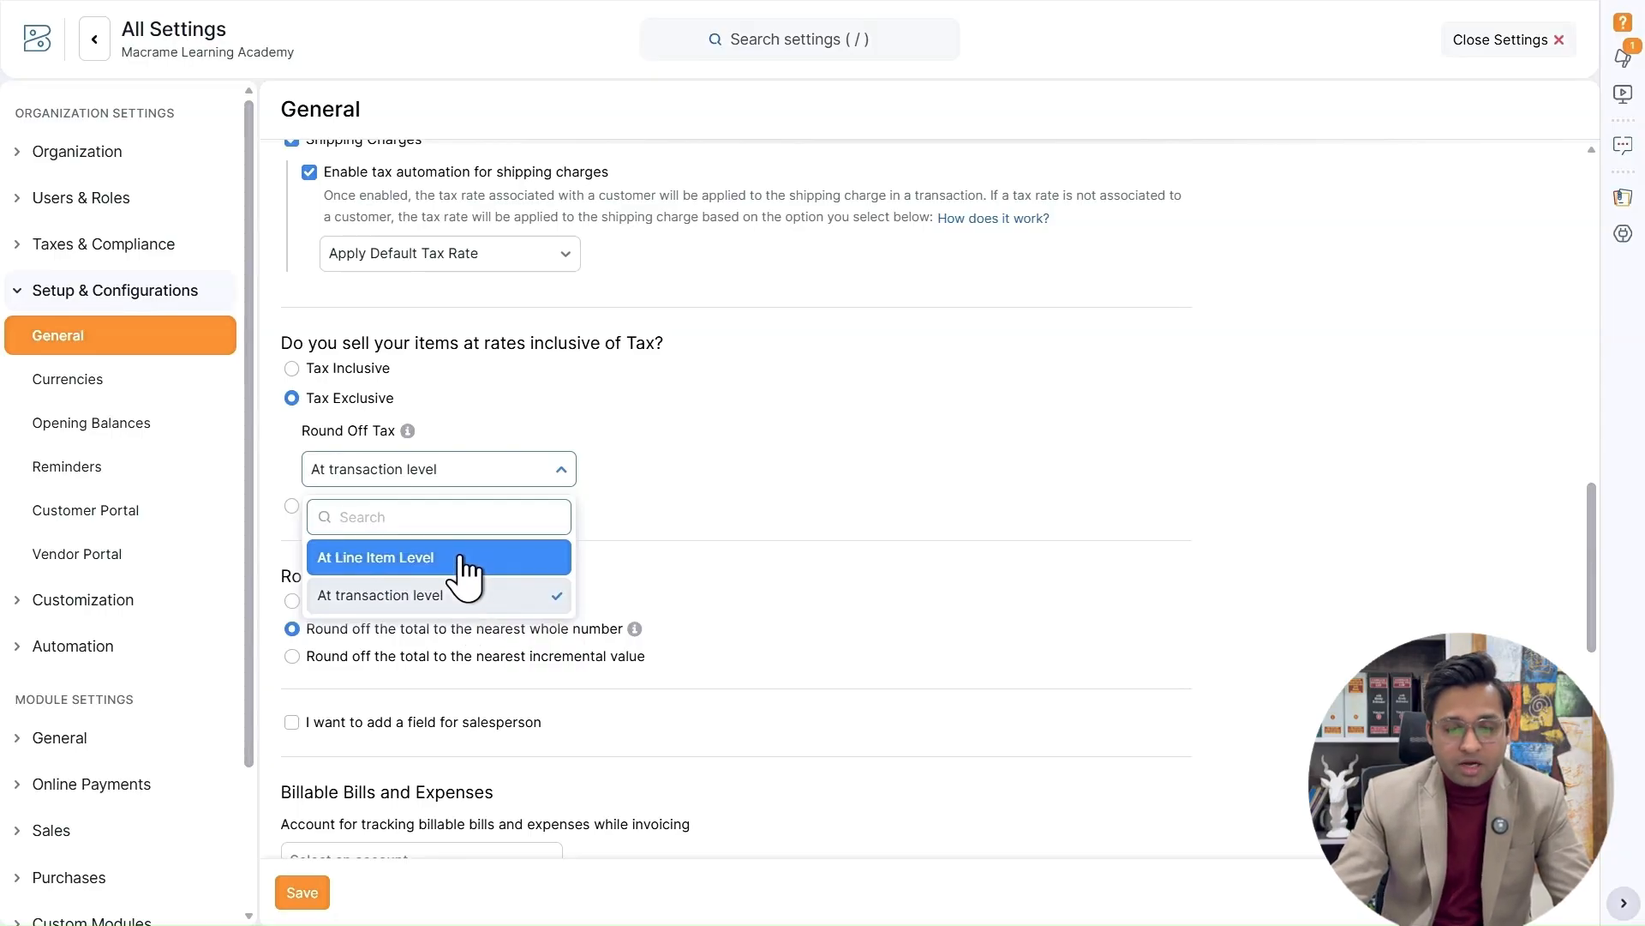
# - Set Round Off Tax to At Line Item Level for items sold at tax-exclusive rates
pyautogui.click(460, 594)
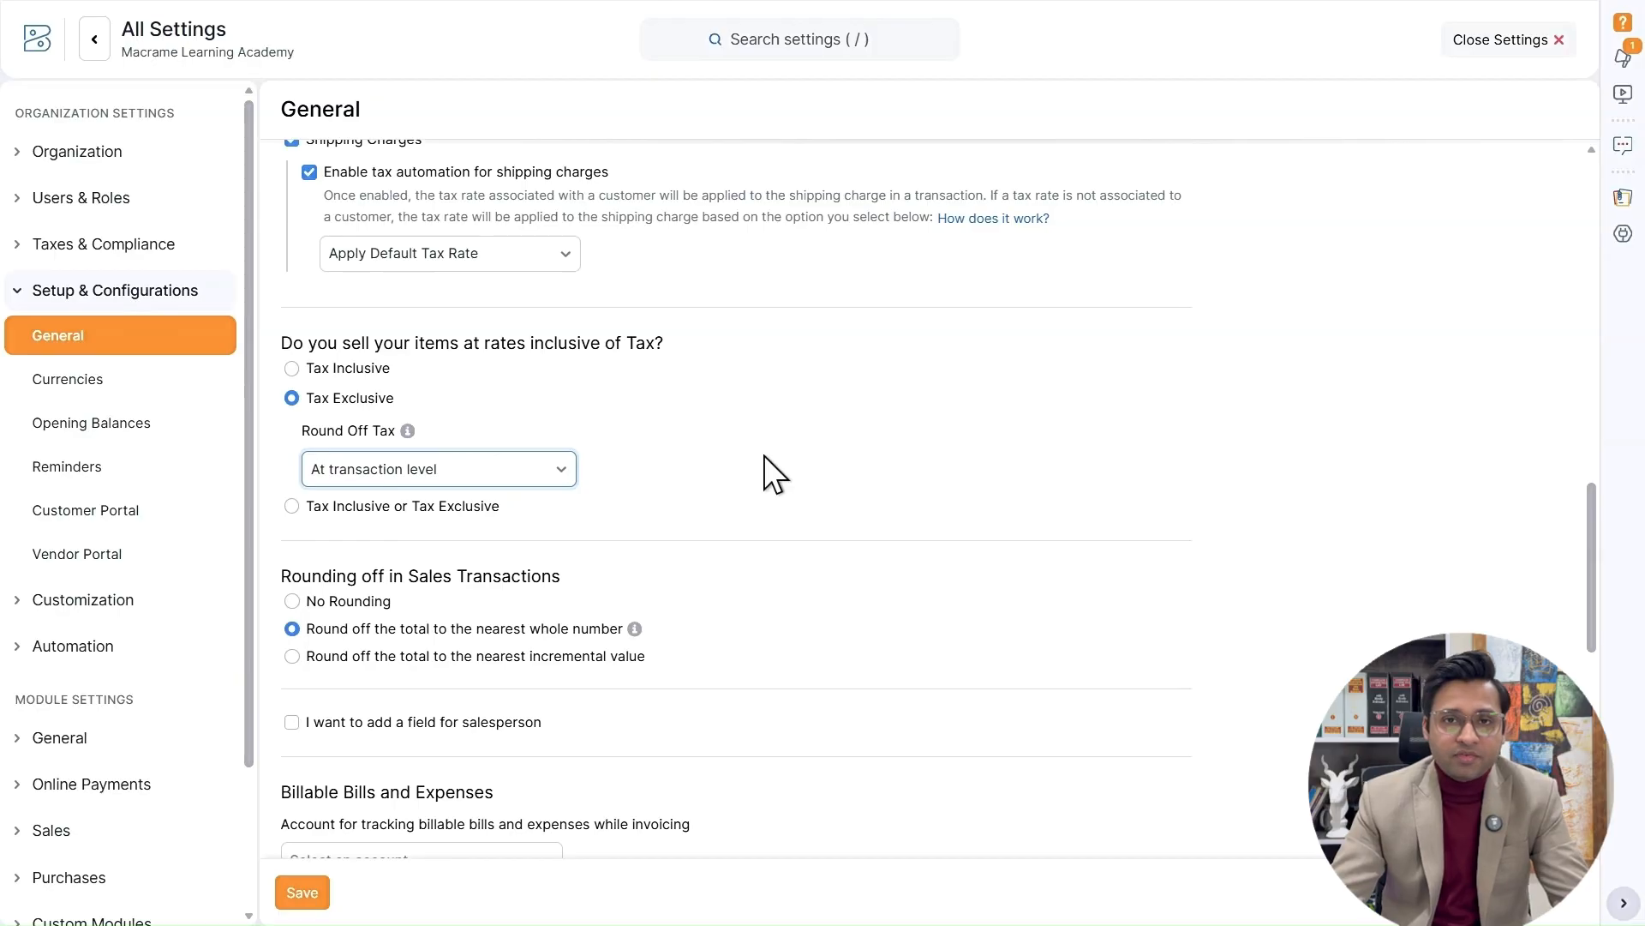
pyautogui.click(518, 478)
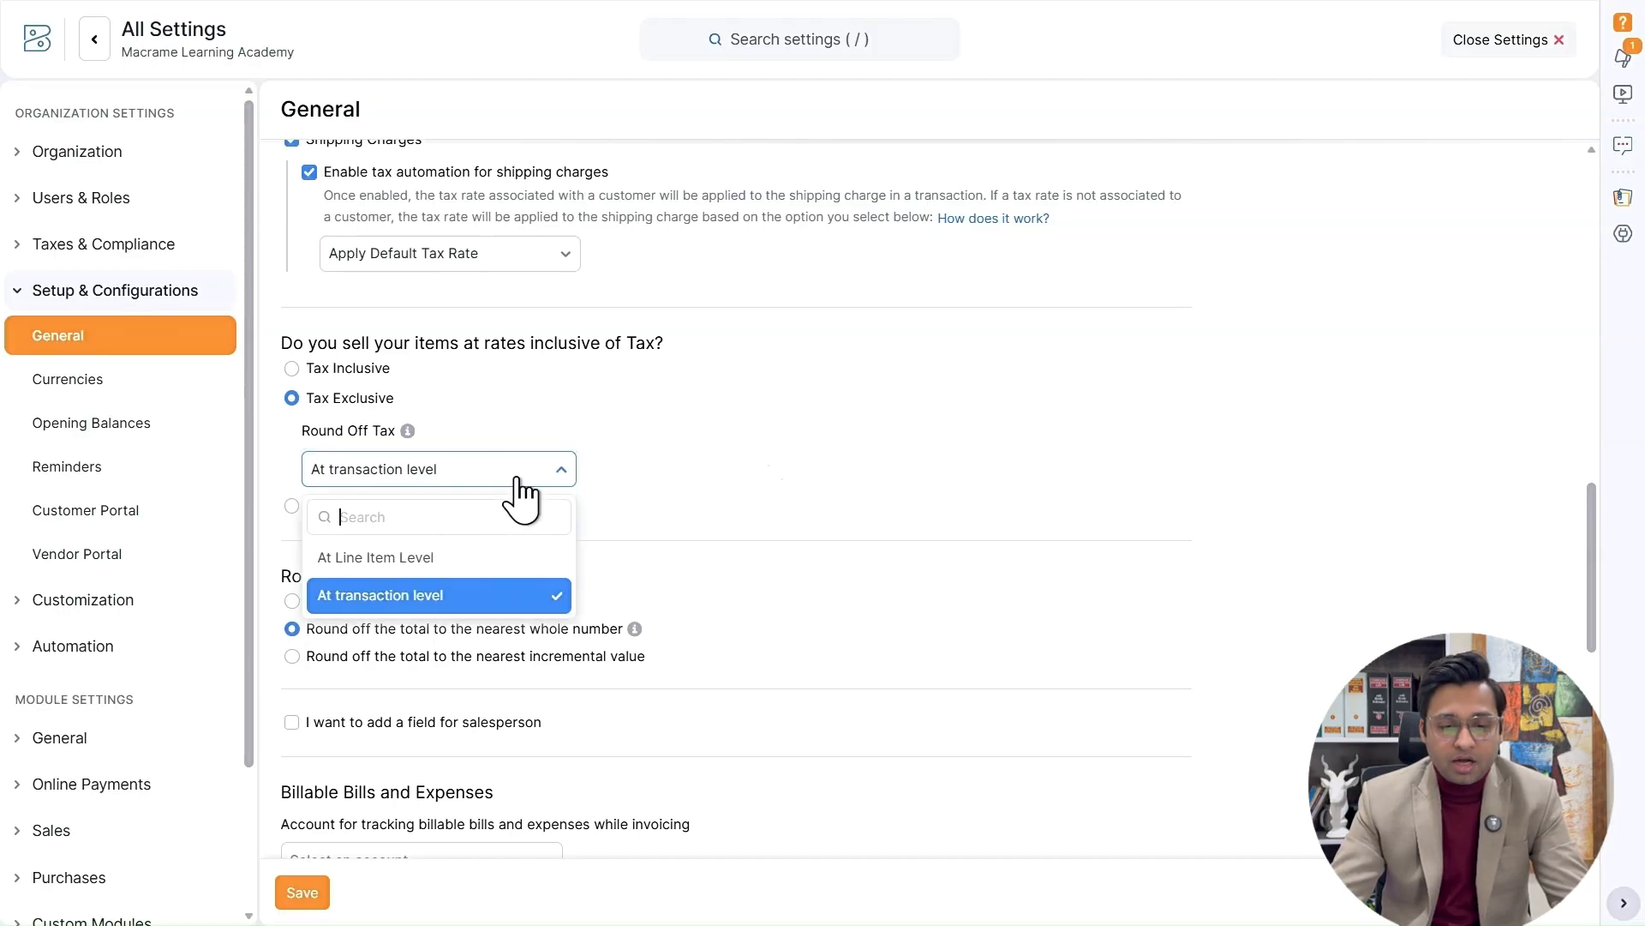
pyautogui.click(514, 559)
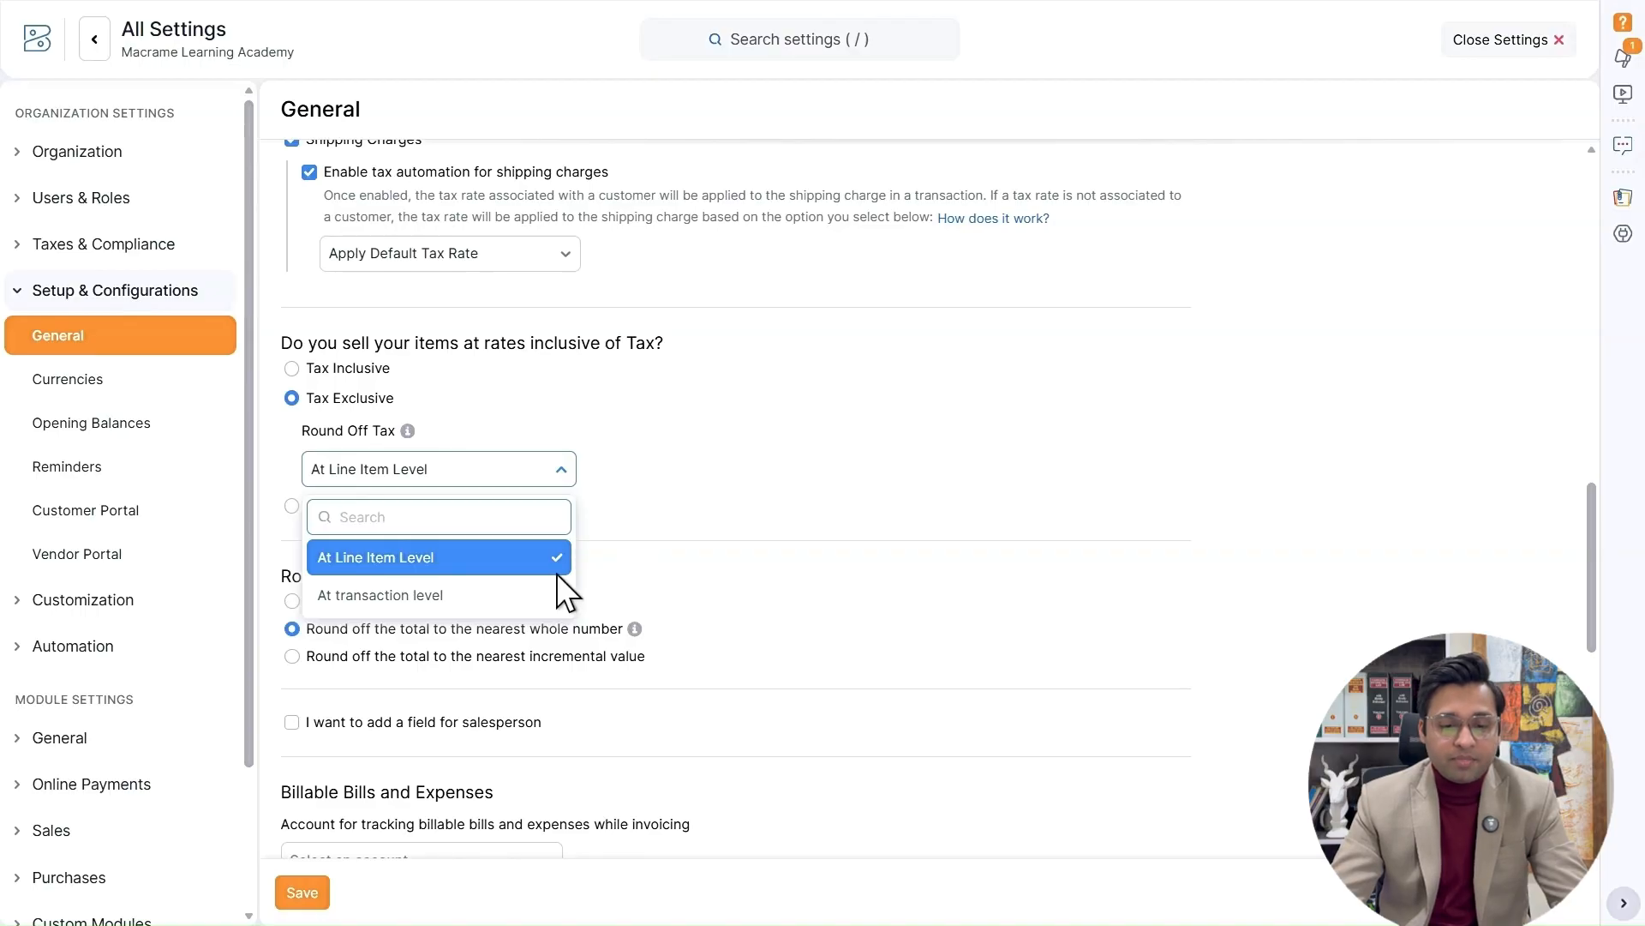
pyautogui.click(666, 443)
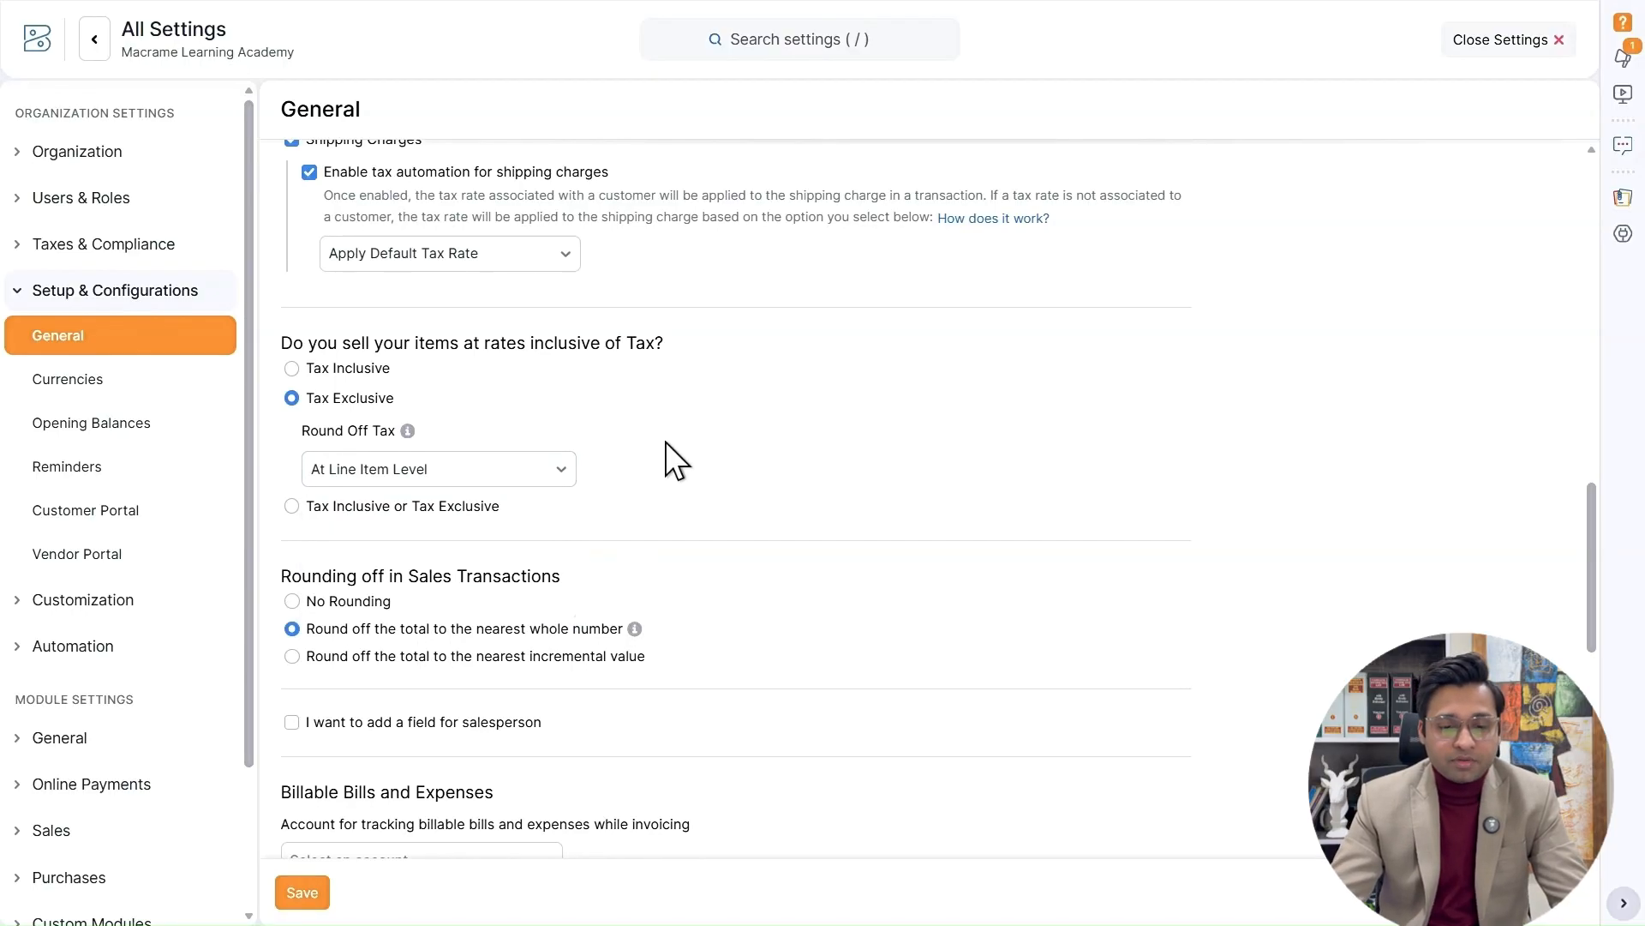
# - Set the item rates to Tax Inclusive or Tax Exclusive, with Round Off Tax at transaction level
pyautogui.click(468, 512)
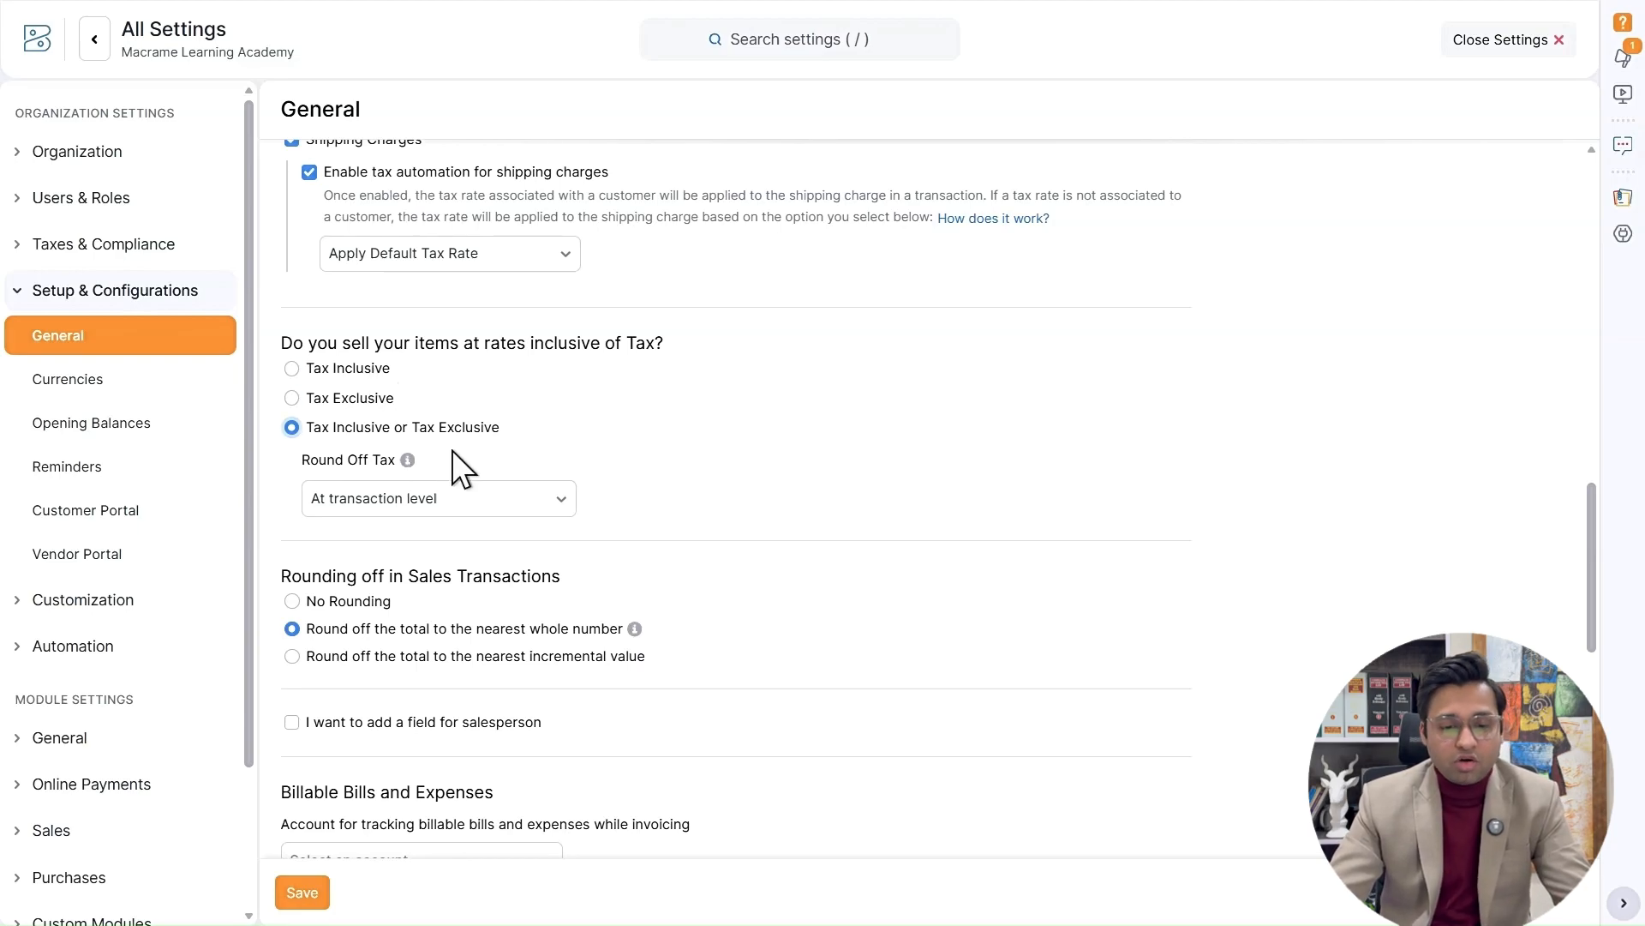
pyautogui.click(521, 504)
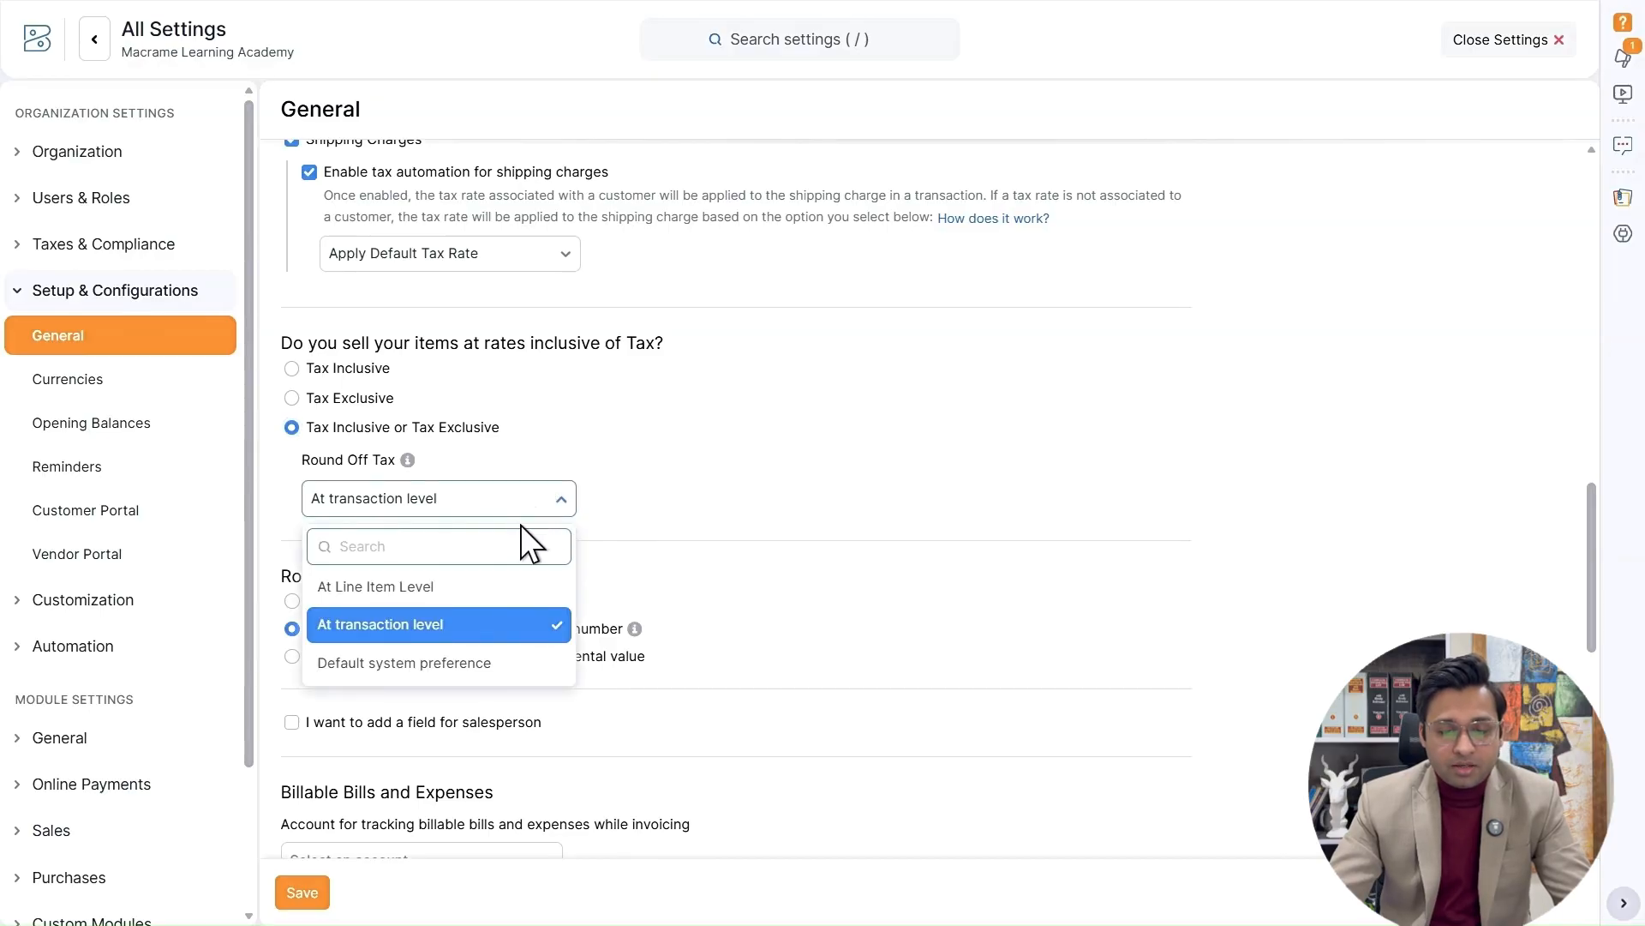
pyautogui.click(501, 630)
# - Enable the additional field for salesperson below the sales transaction rounding options
pyautogui.scroll(-3, 772, 480)
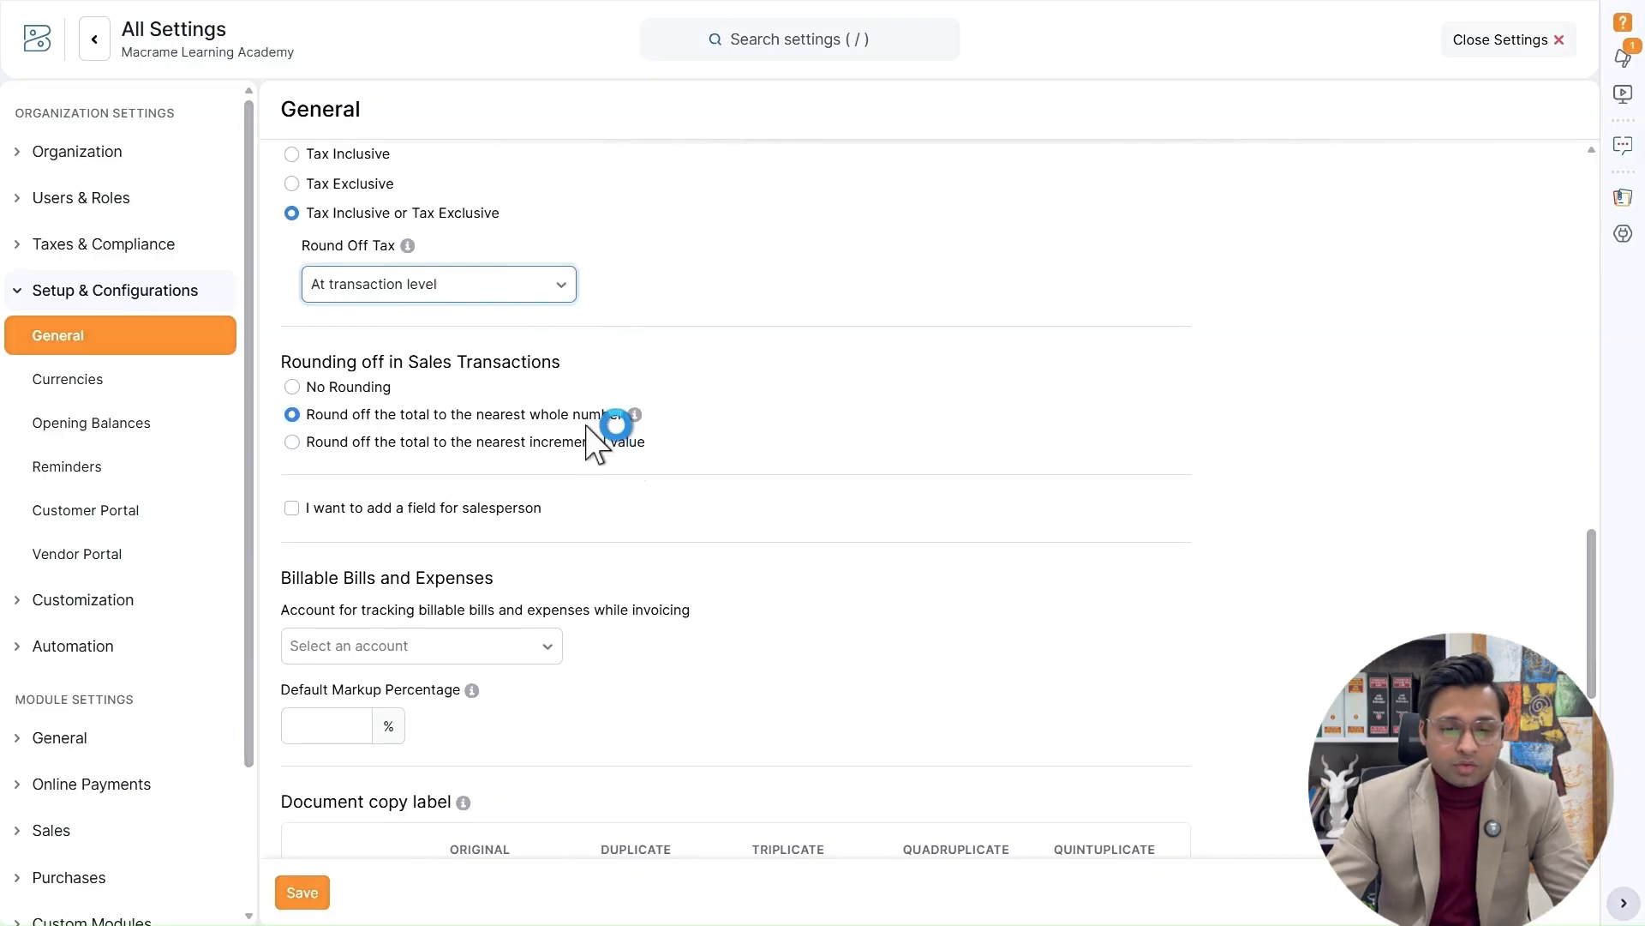
pyautogui.scroll(-1, 820, 444)
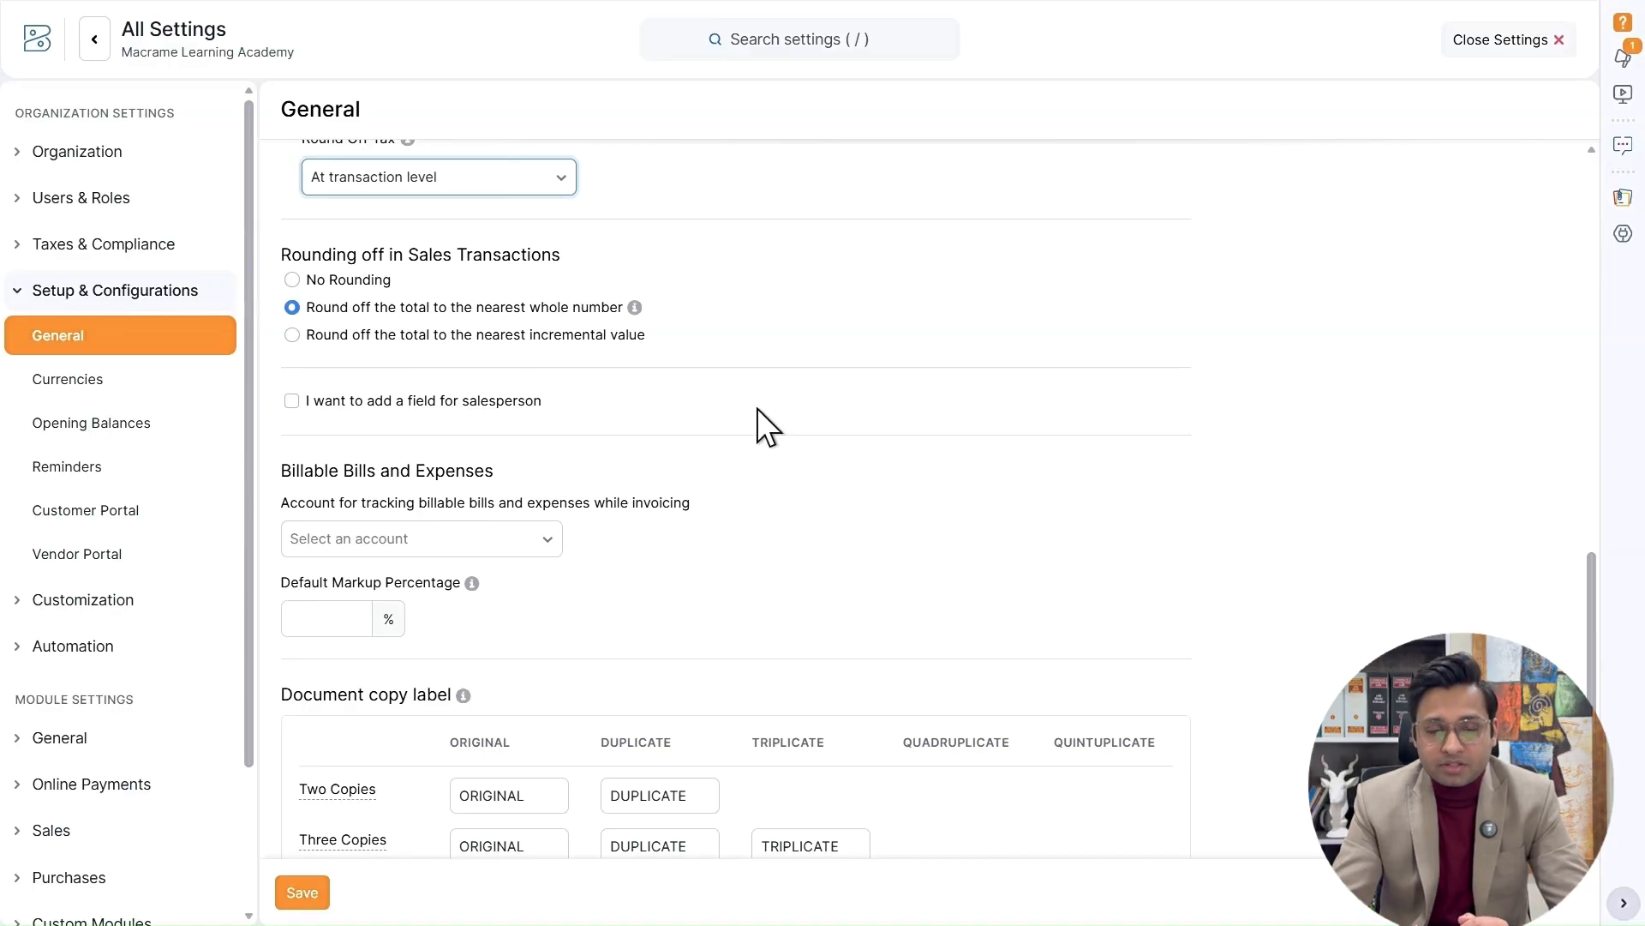
pyautogui.click(470, 401)
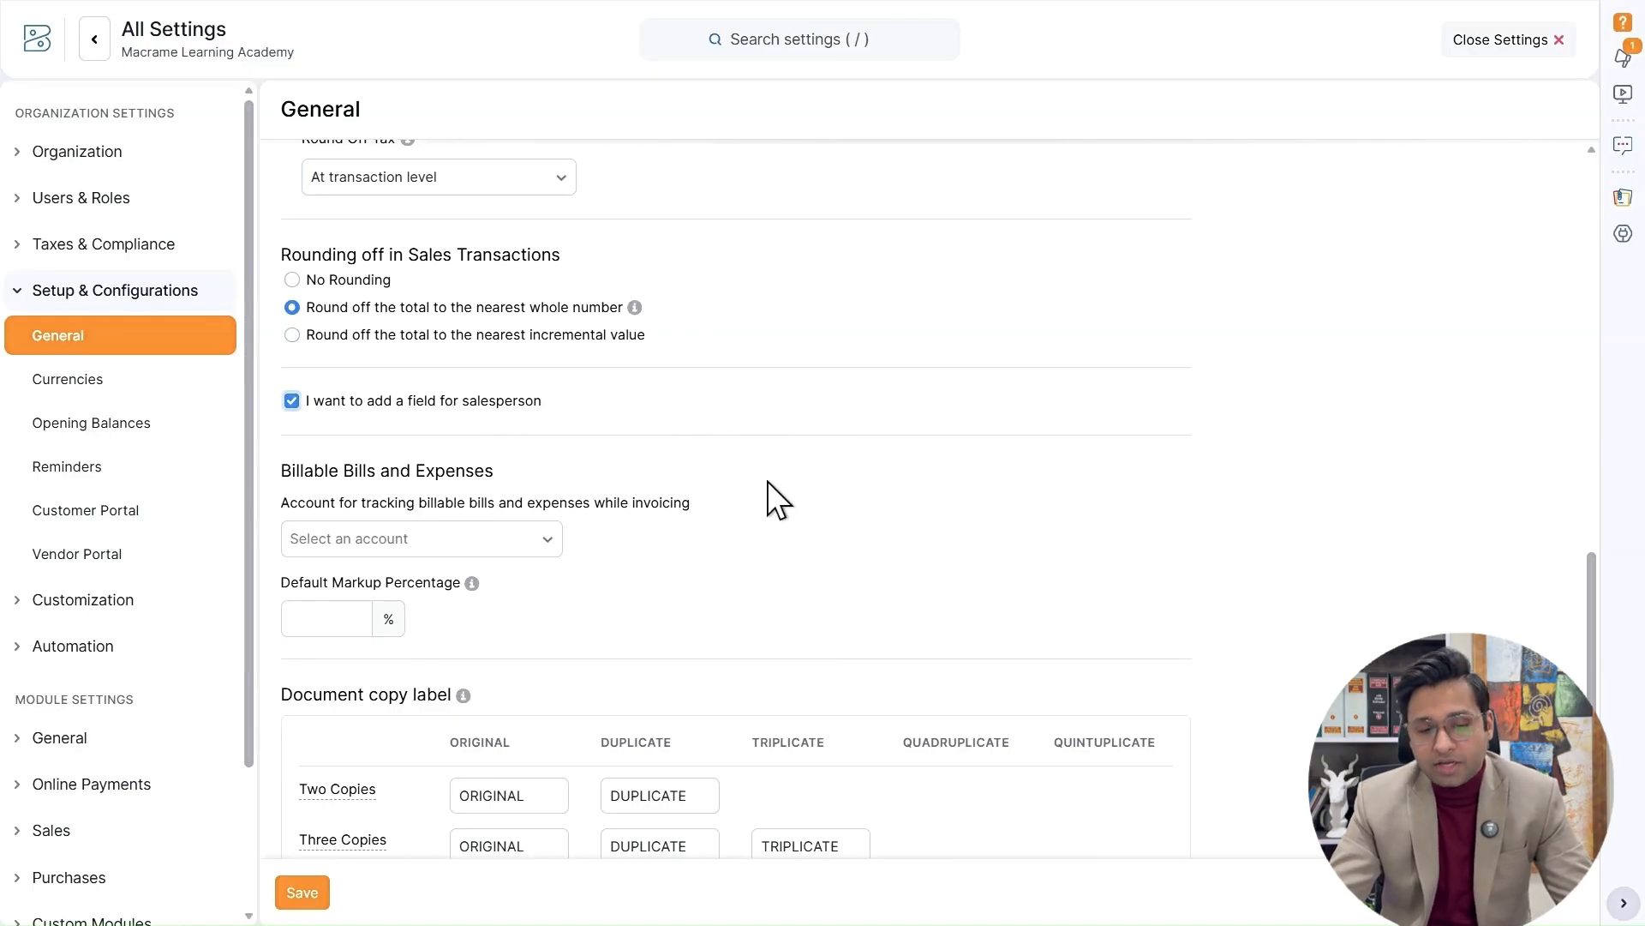
# - Set the Default Markup Percentage for billable bills and expenses to 100%, leaving the tracking account unselected
pyautogui.scroll(-2, 768, 481)
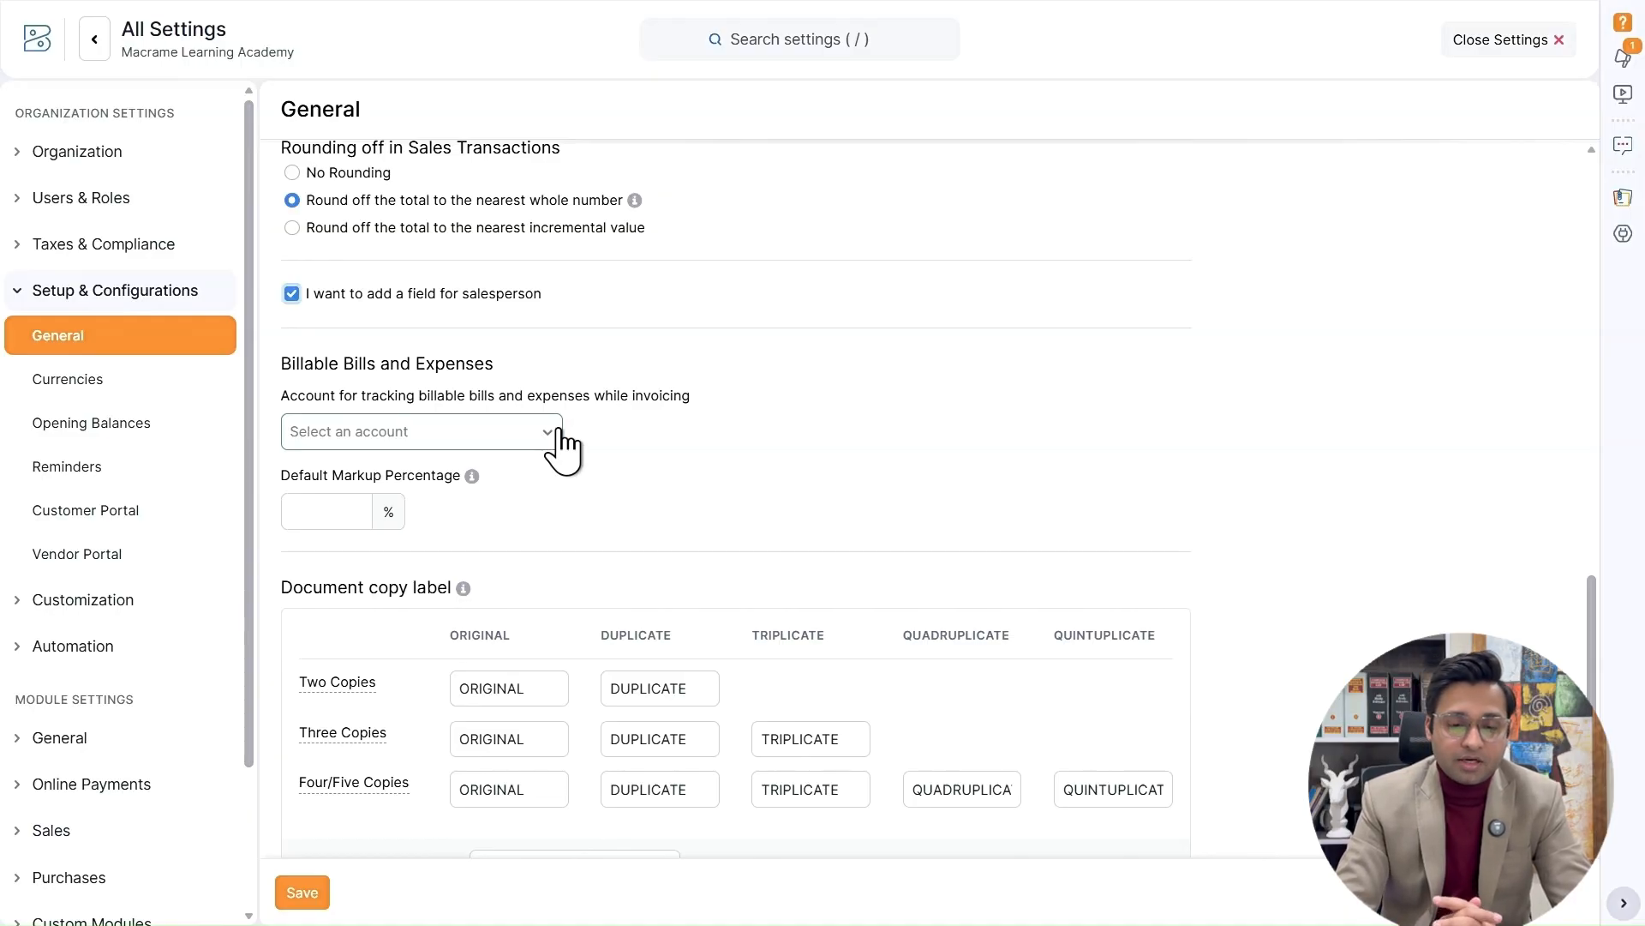
pyautogui.click(540, 433)
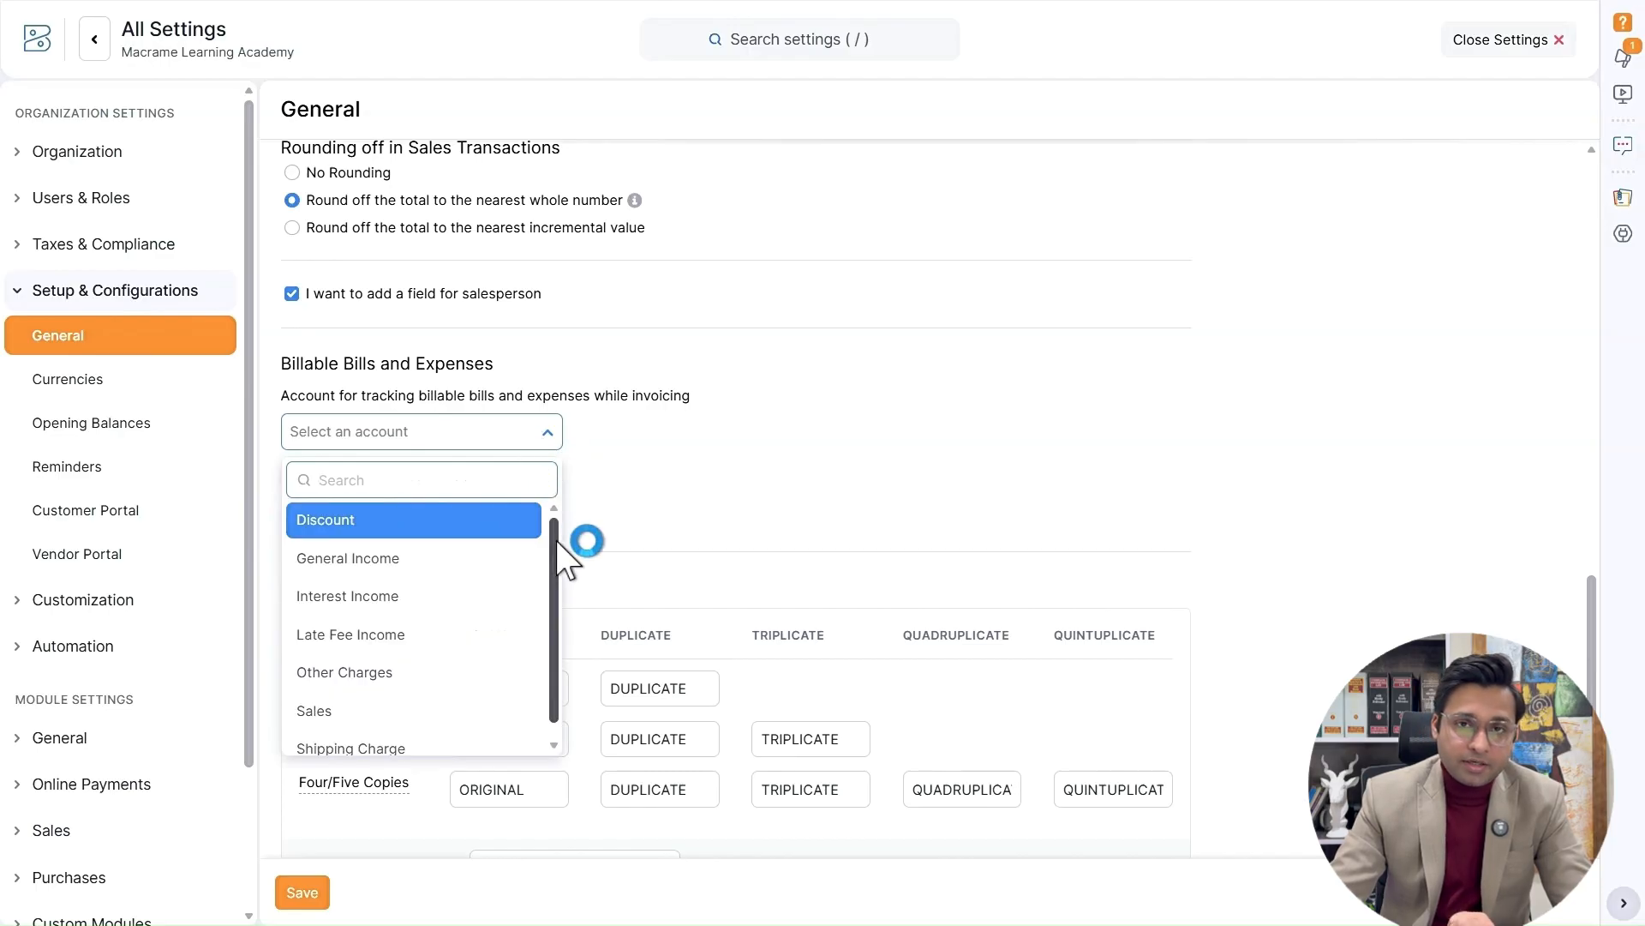
pyautogui.press('Tab')
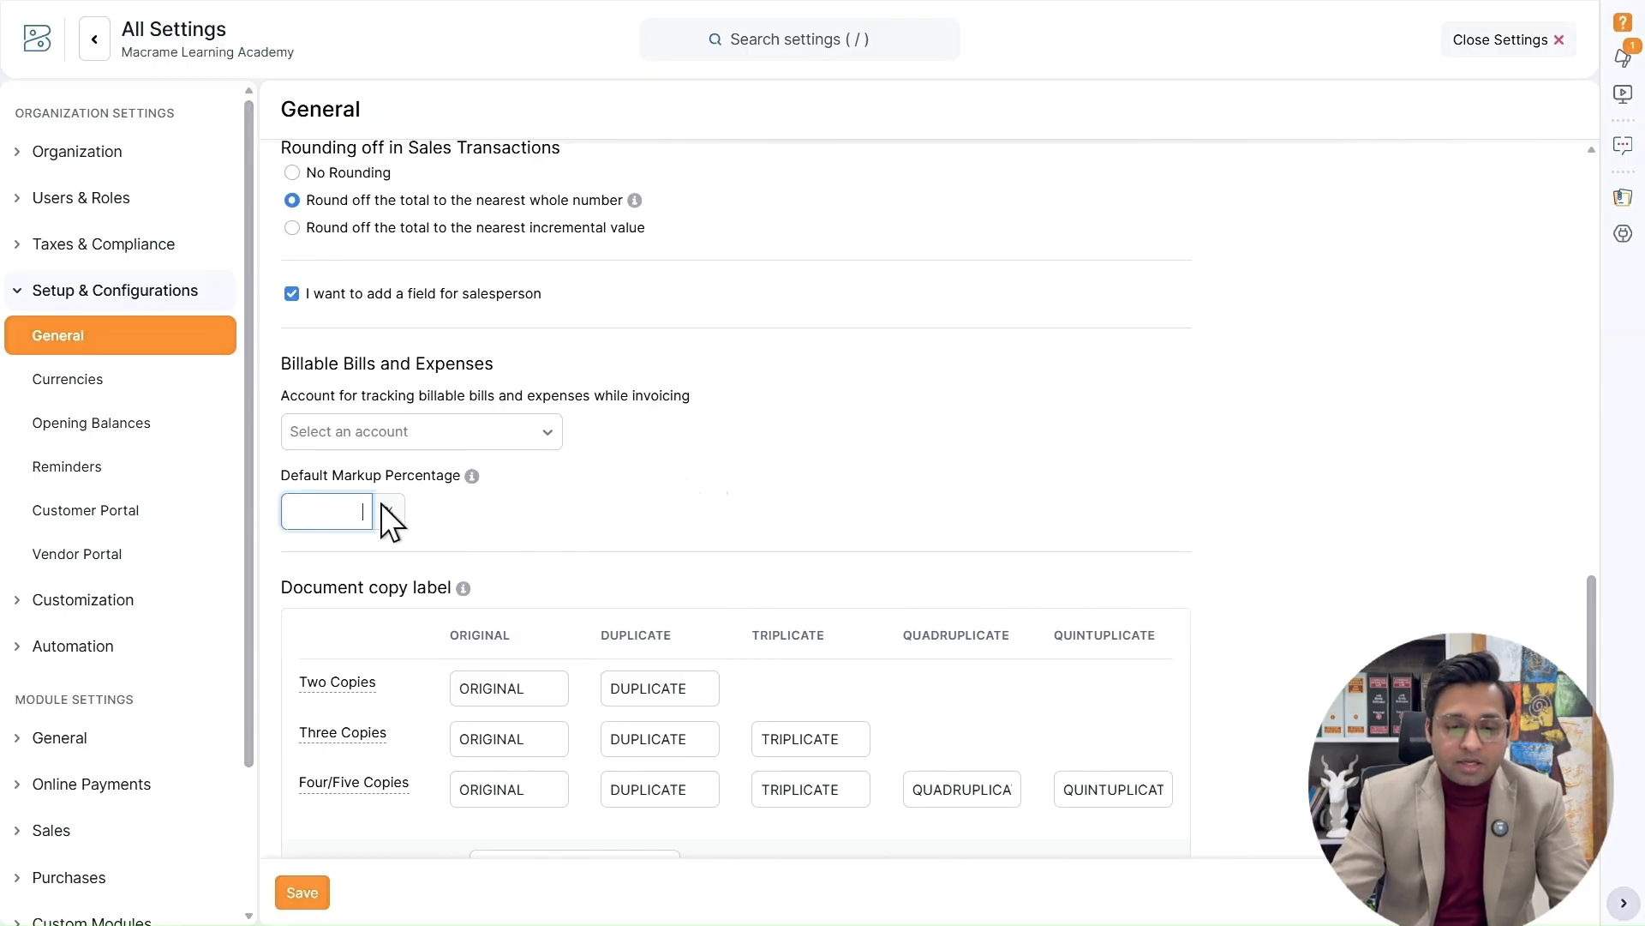
pyautogui.write('10')
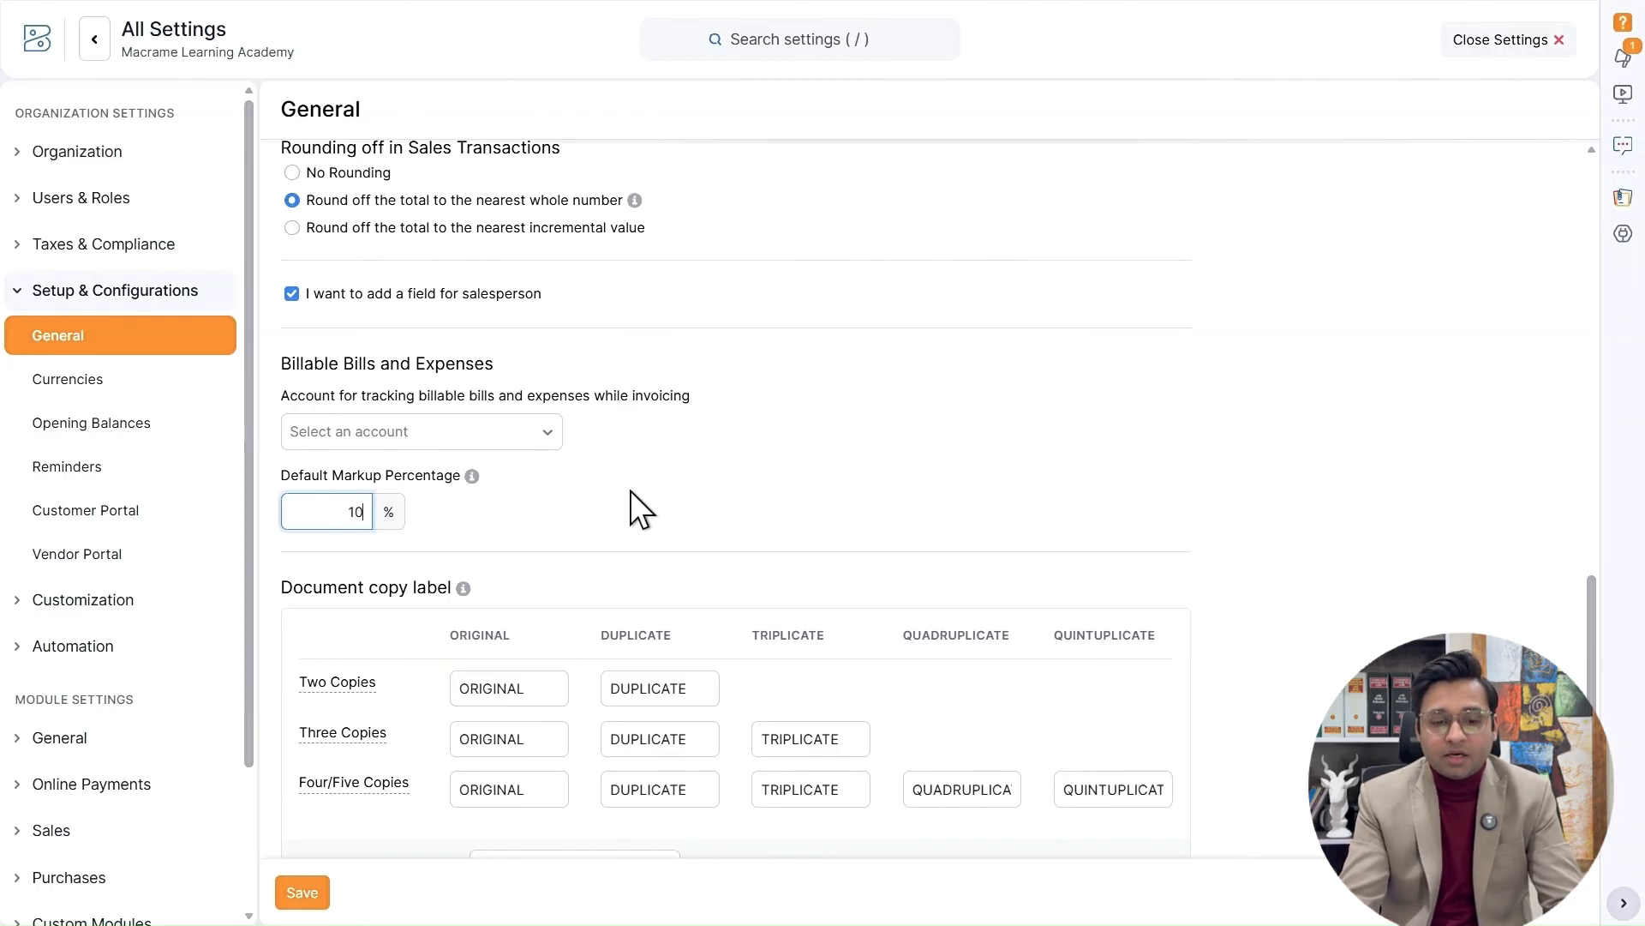
pyautogui.write('0')
pyautogui.press('Tab')
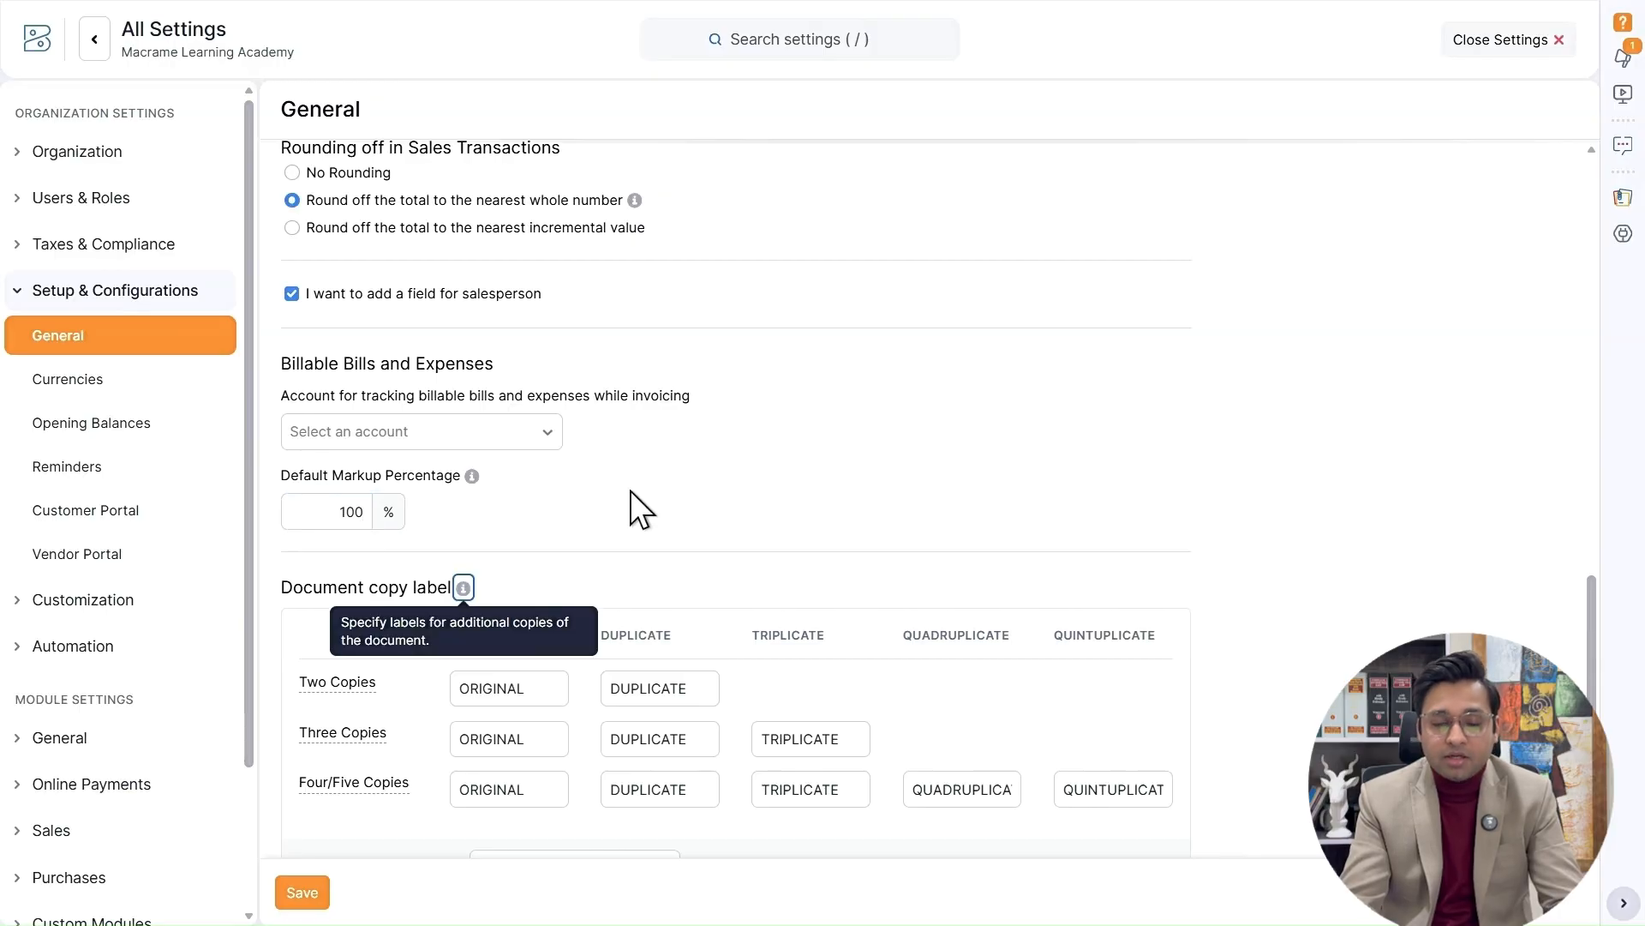
pyautogui.click(630, 490)
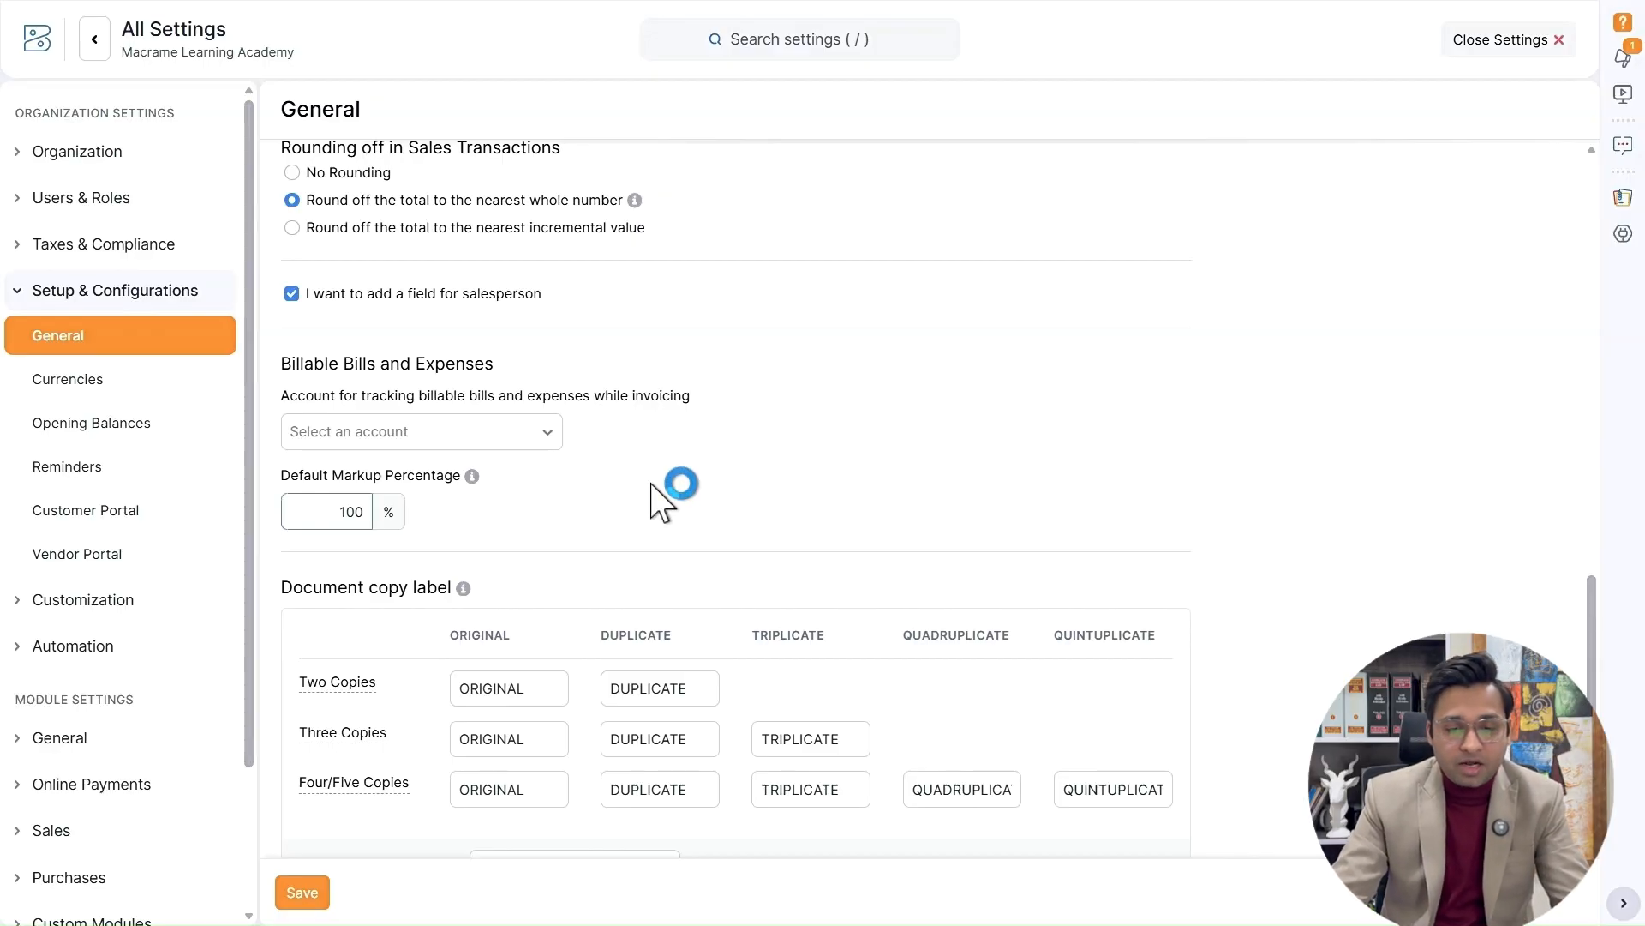
# - Change the third document copy label in the Three Copies row to CUSTOMER
pyautogui.scroll(-1, 661, 501)
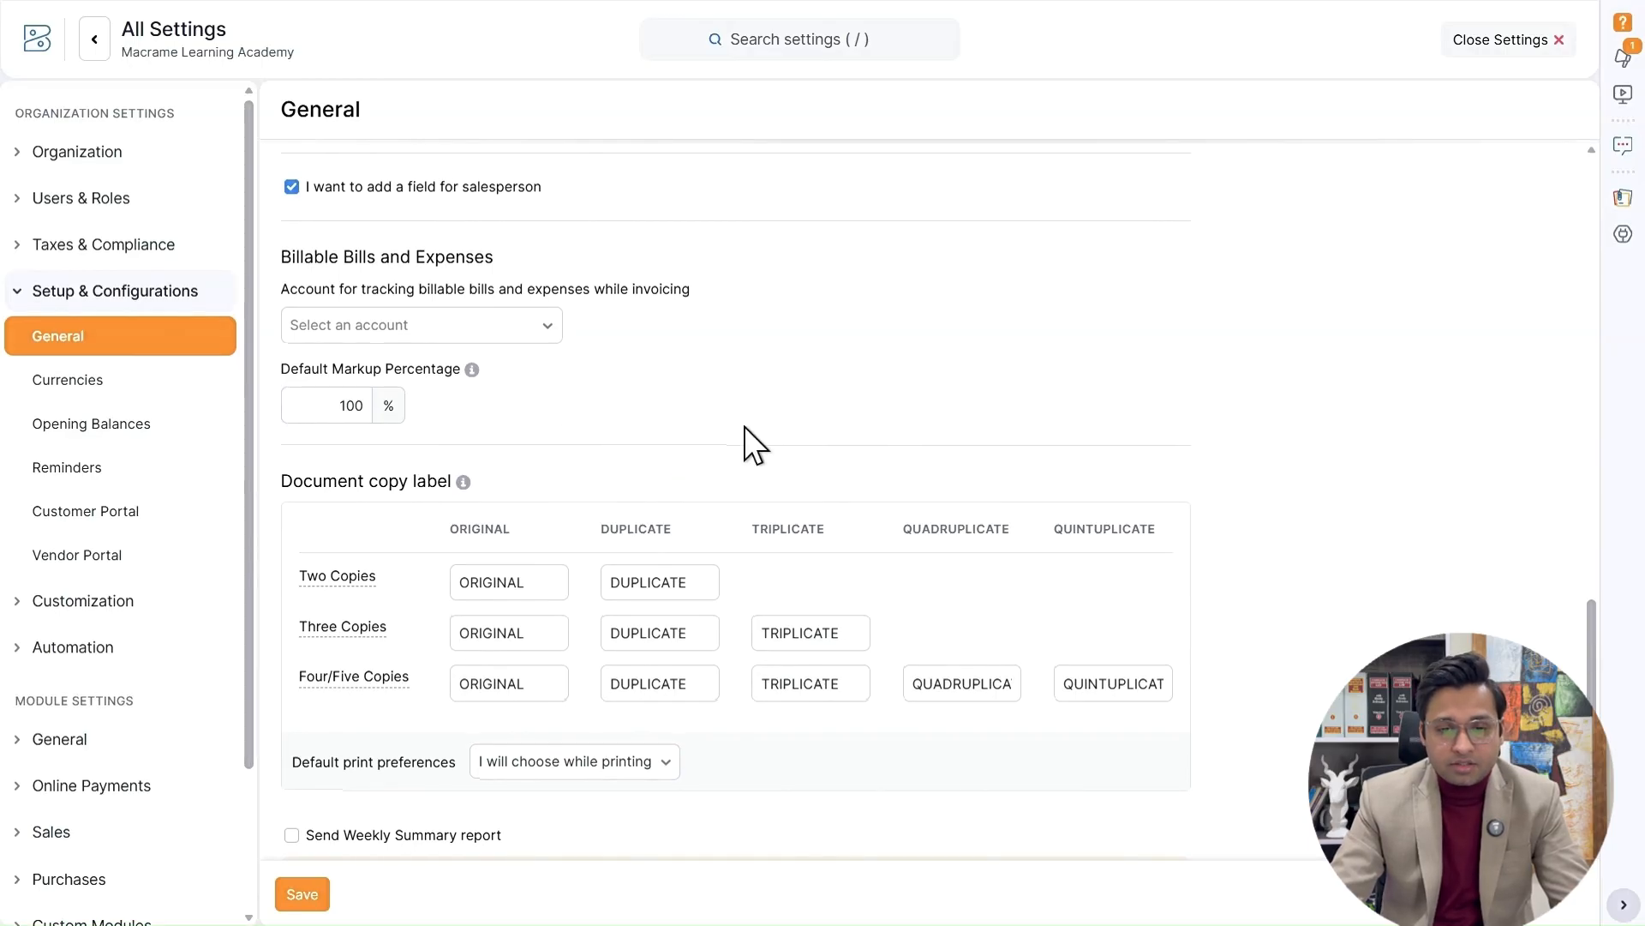
pyautogui.scroll(-2, 1253, 377)
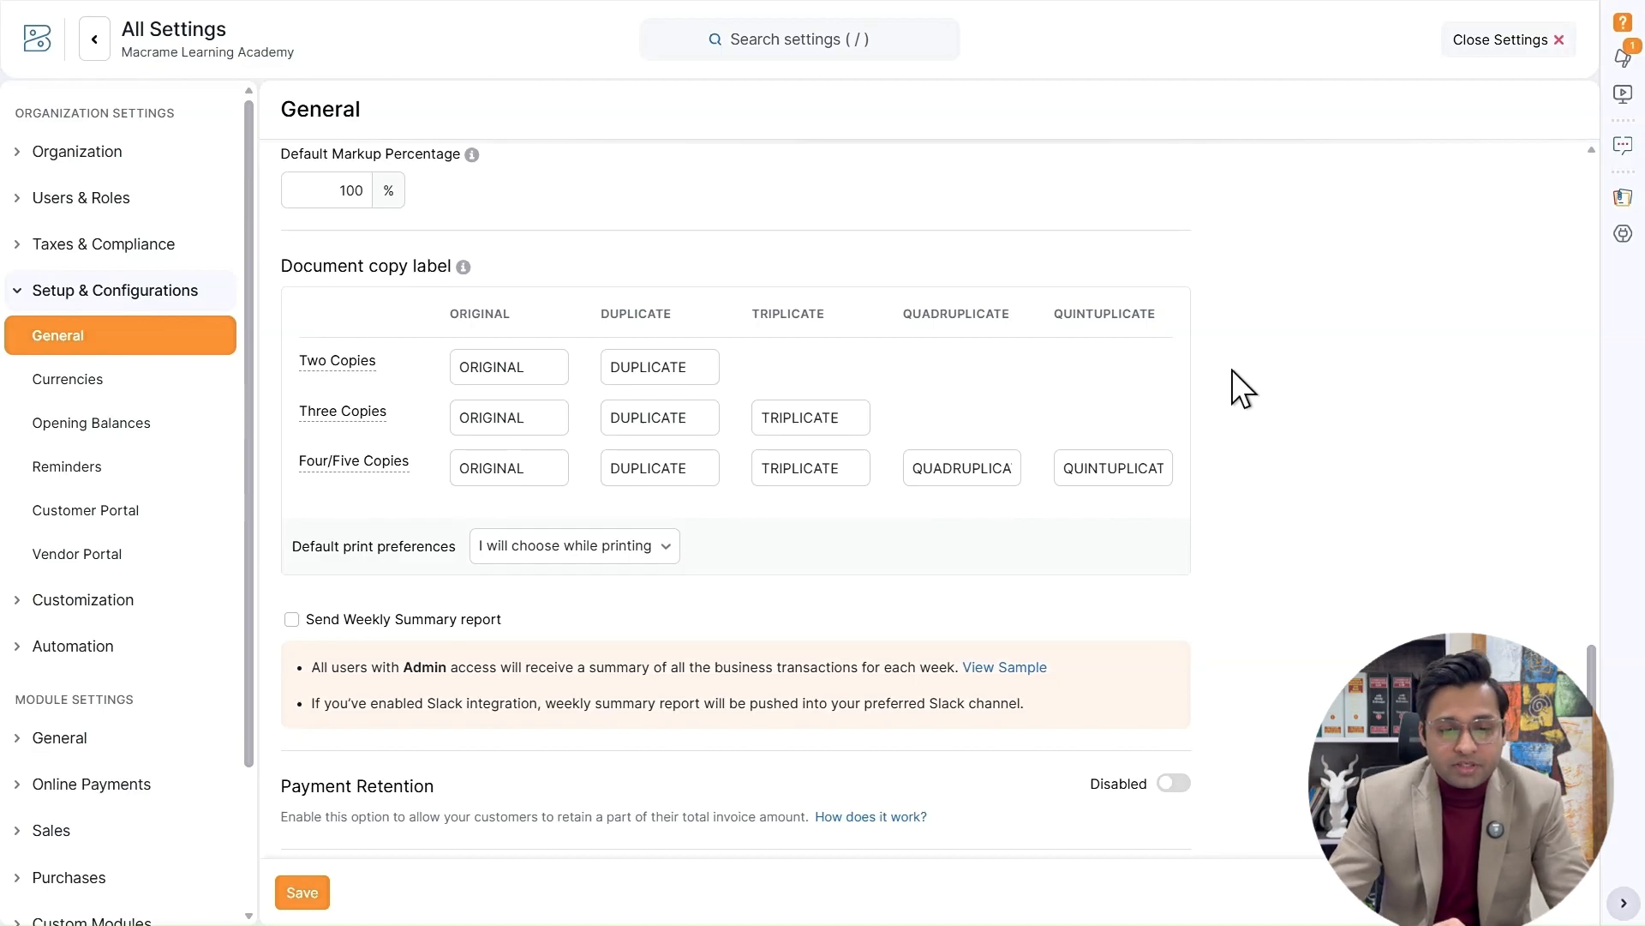
pyautogui.moveTo(344, 458)
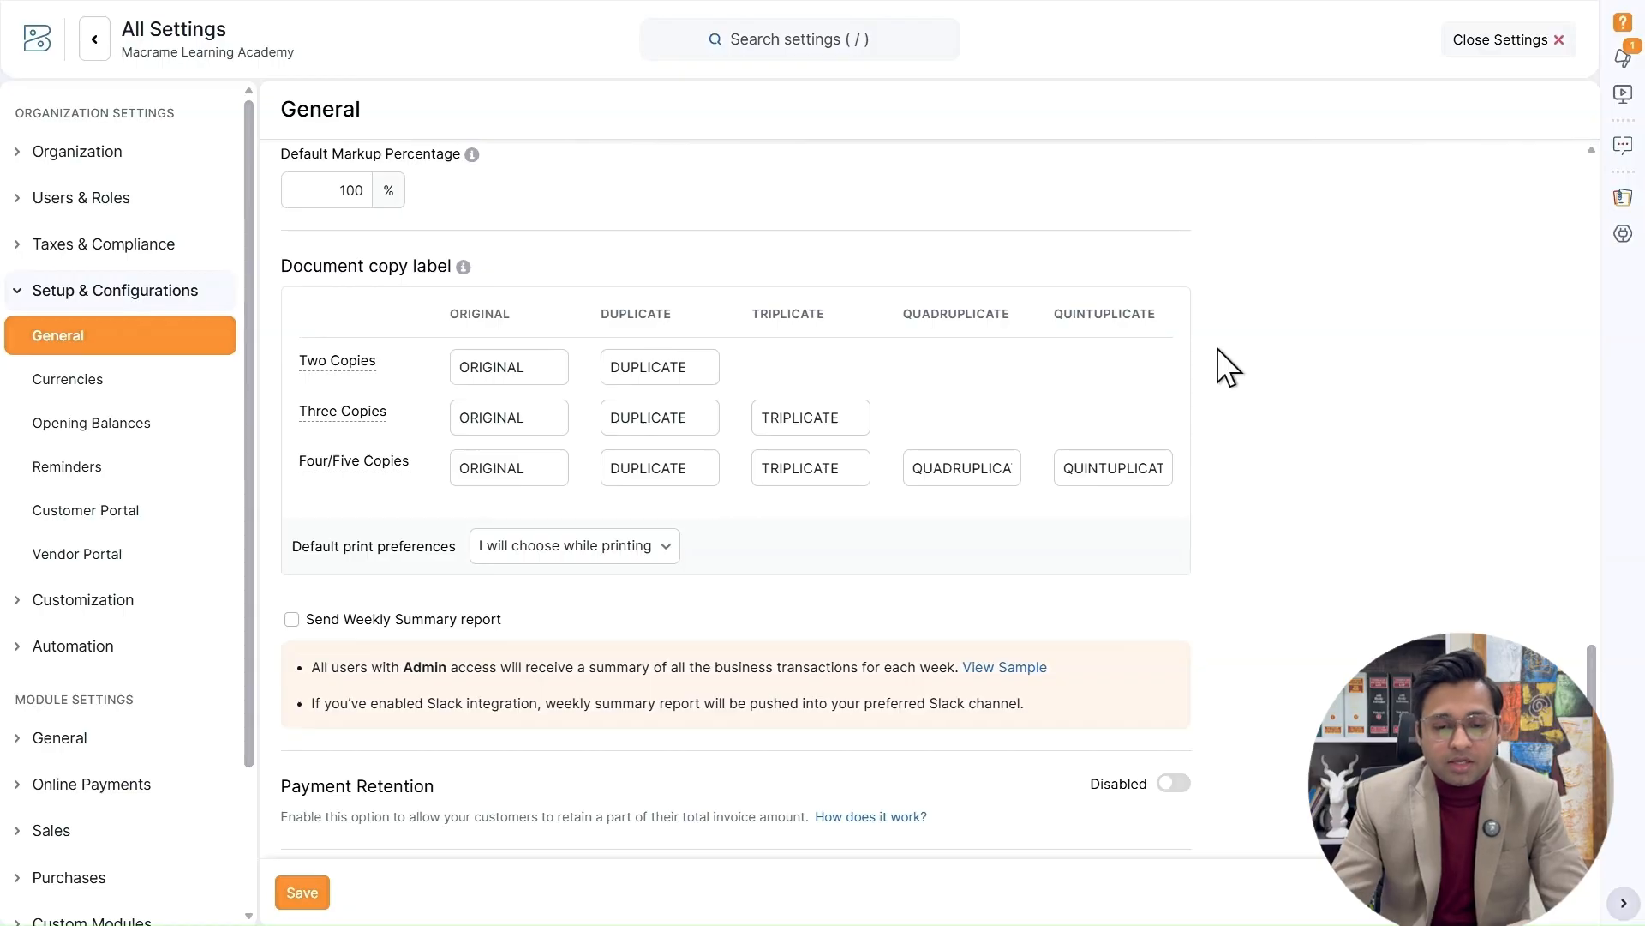
pyautogui.click(536, 371)
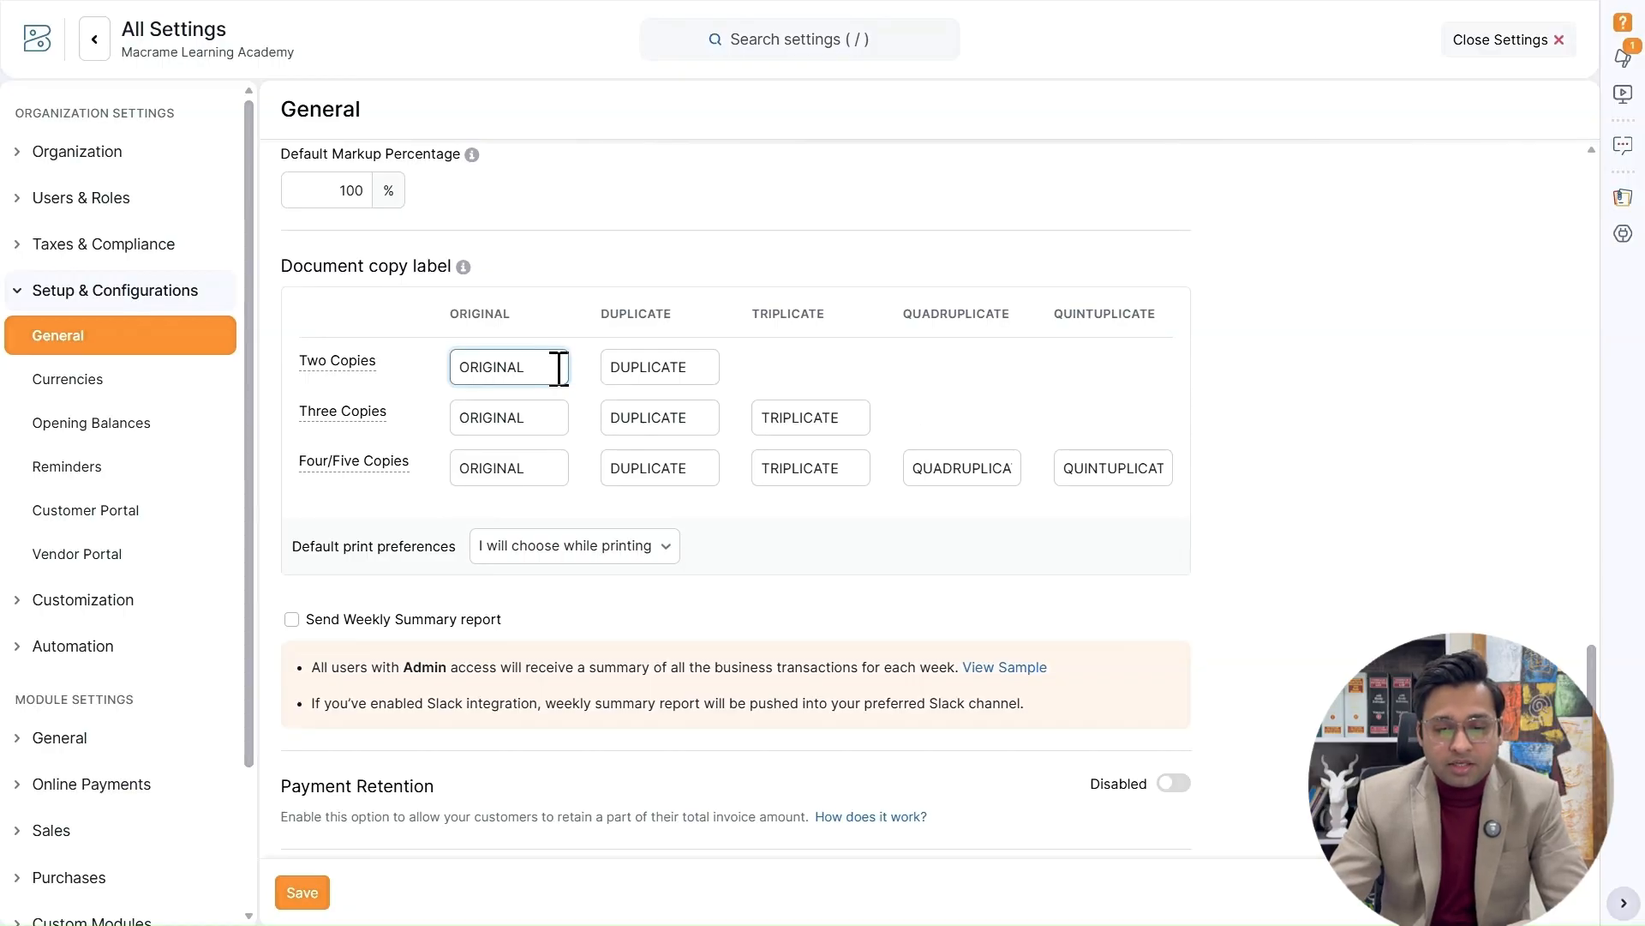
pyautogui.click(705, 372)
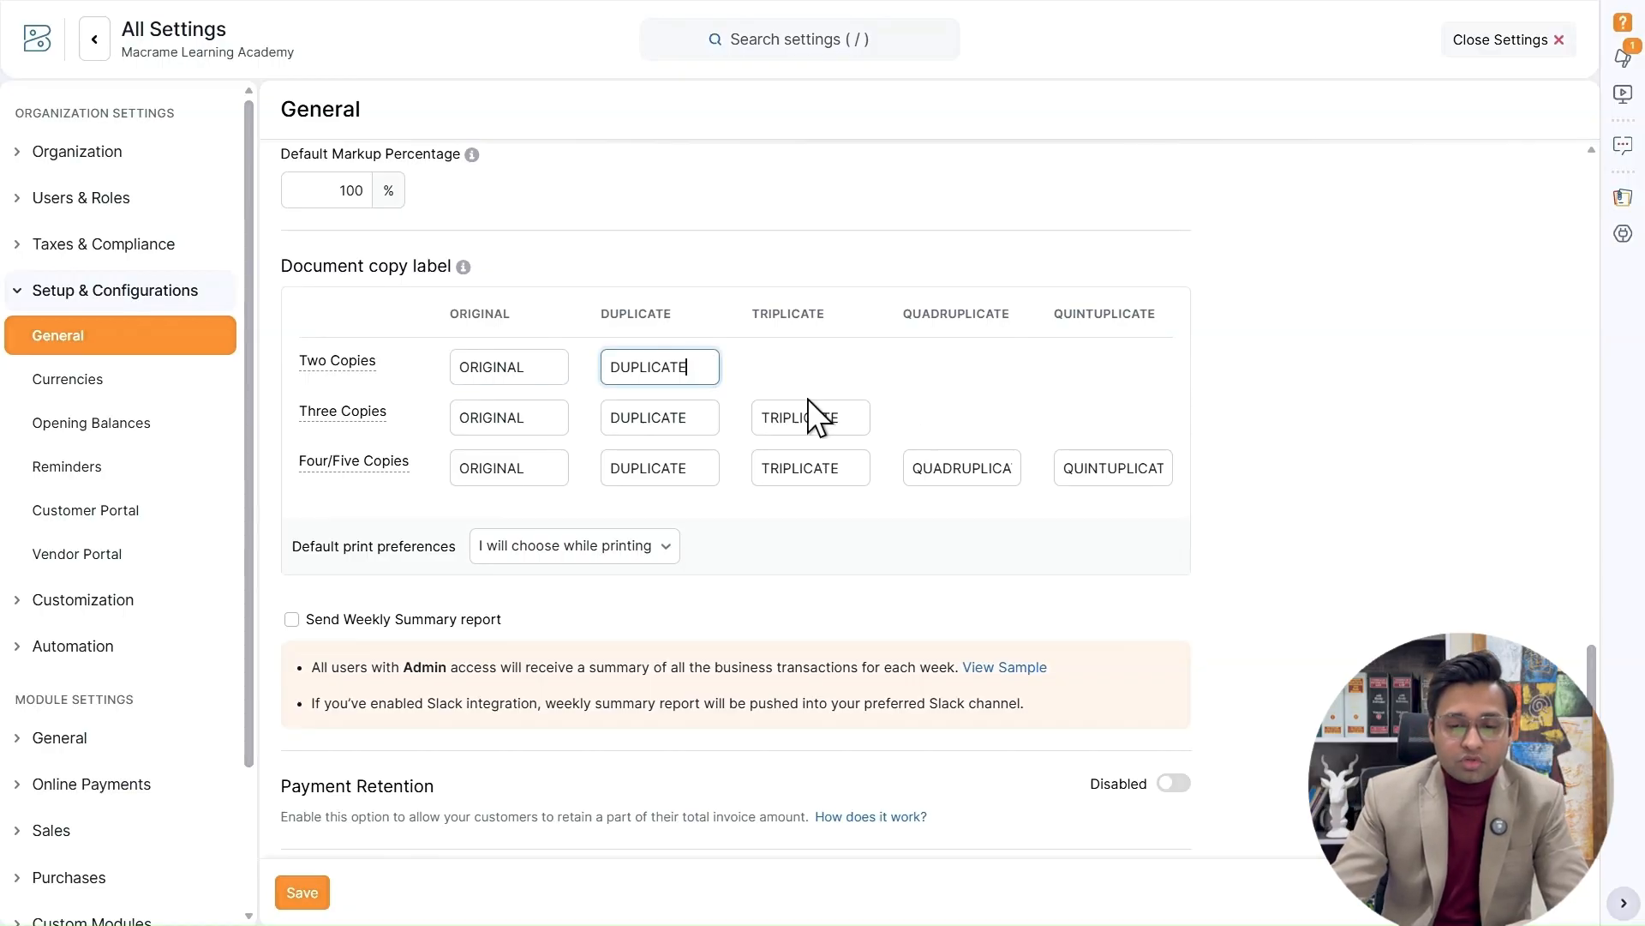
pyautogui.click(857, 419)
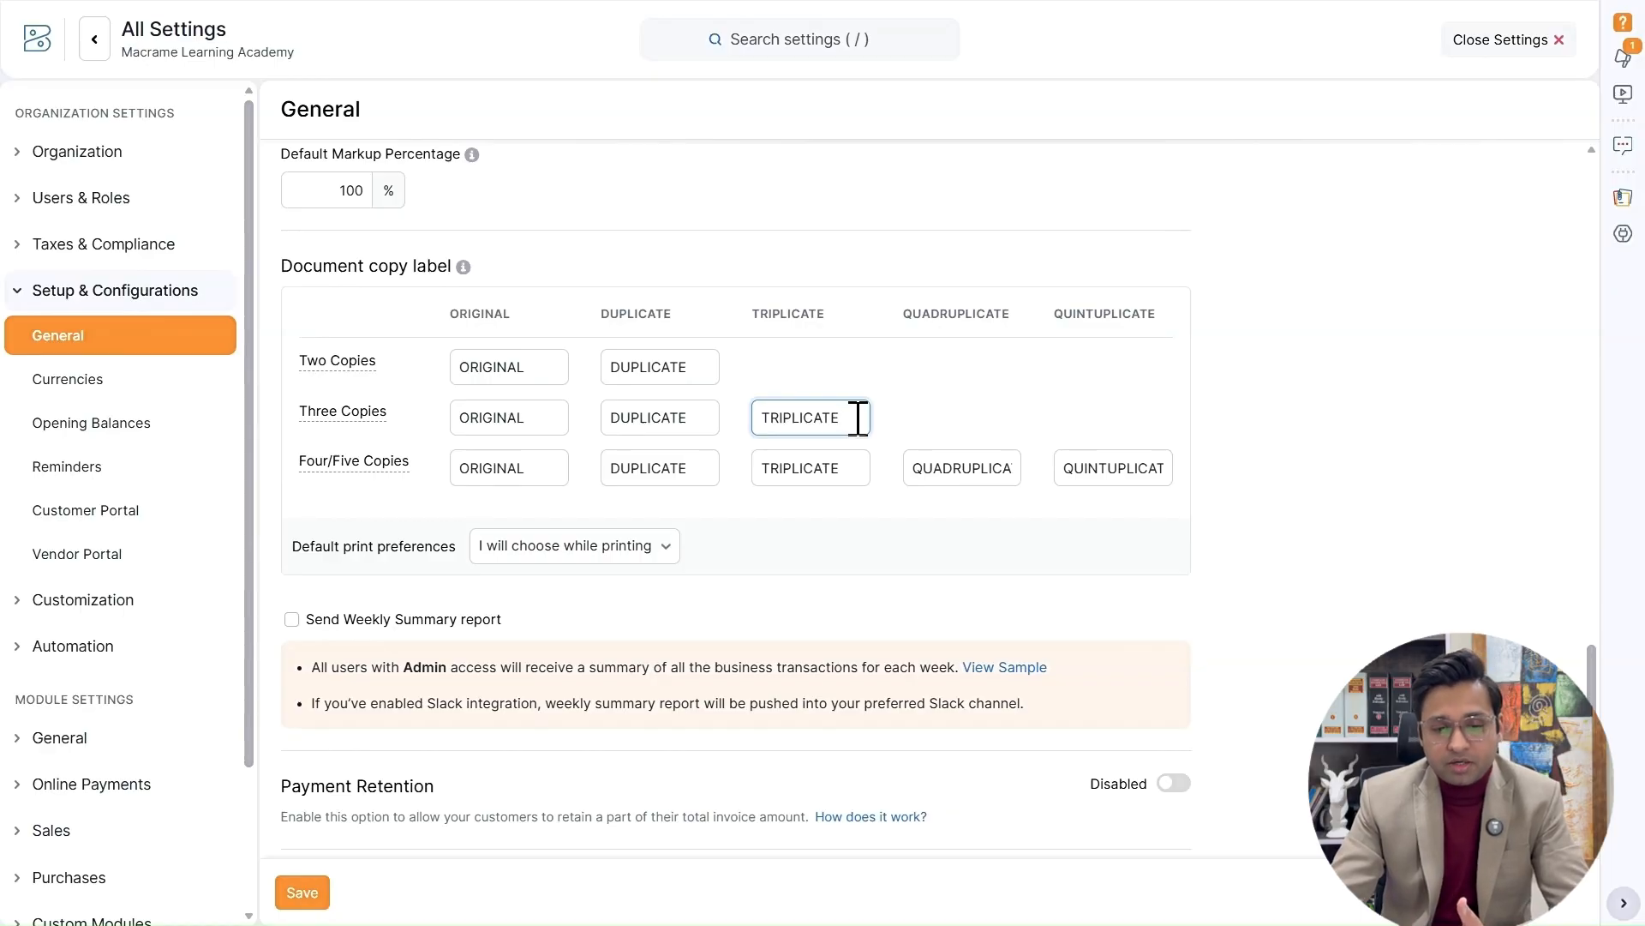
pyautogui.moveTo(346, 367)
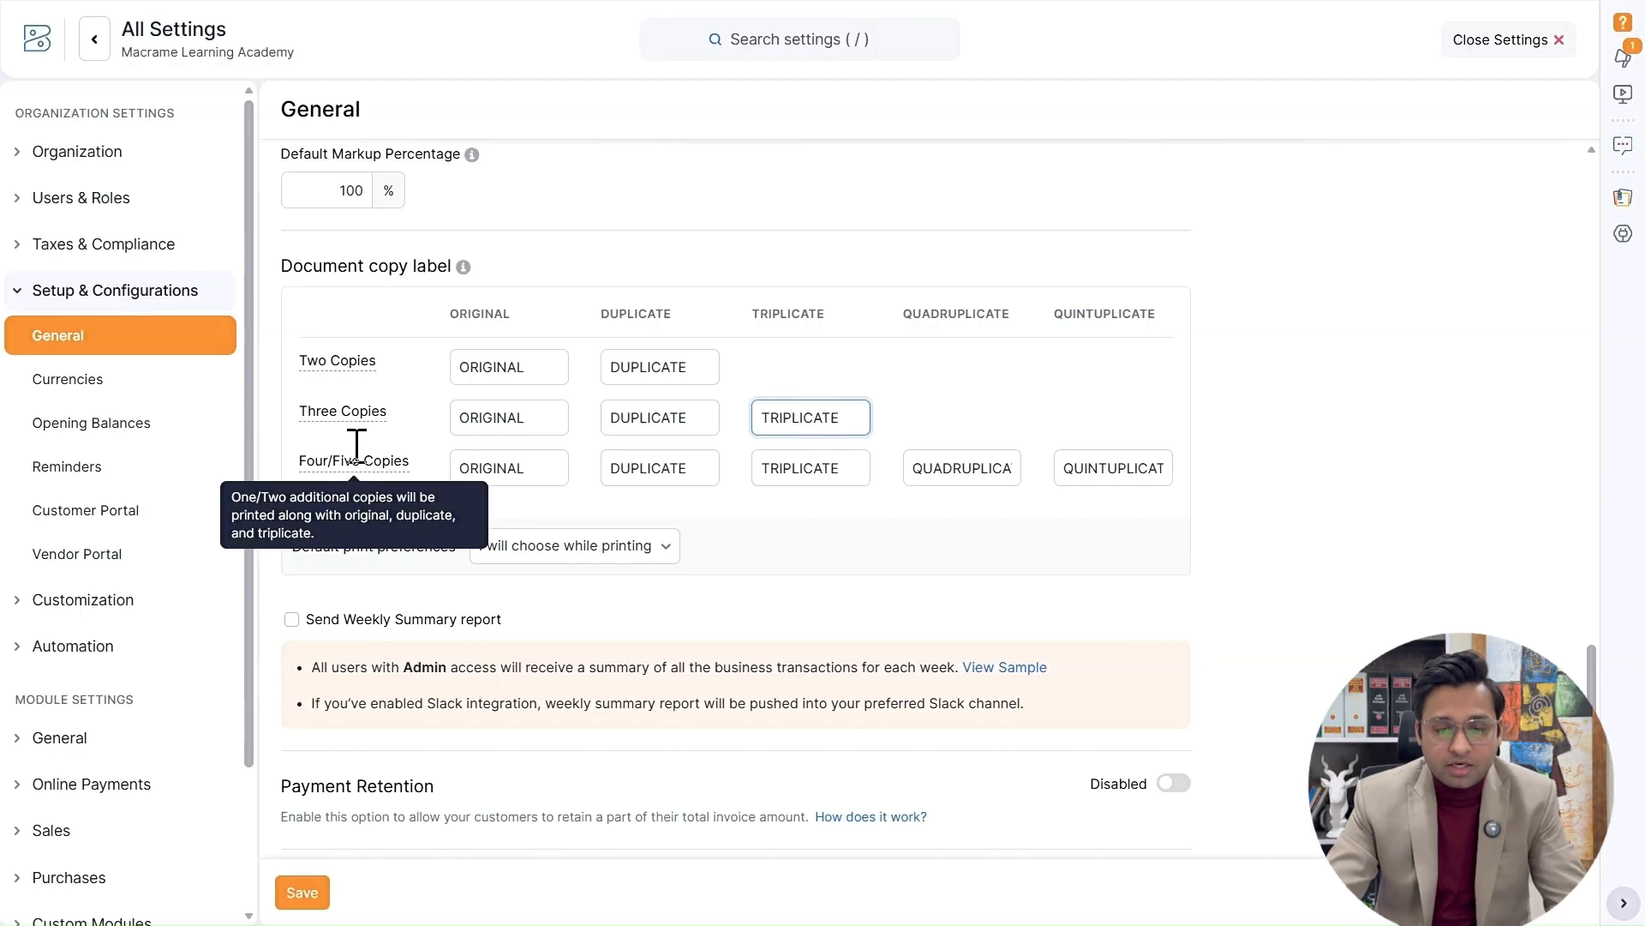
pyautogui.click(548, 367)
pyautogui.click(649, 367)
pyautogui.moveTo(852, 417); pyautogui.dragTo(762, 417)
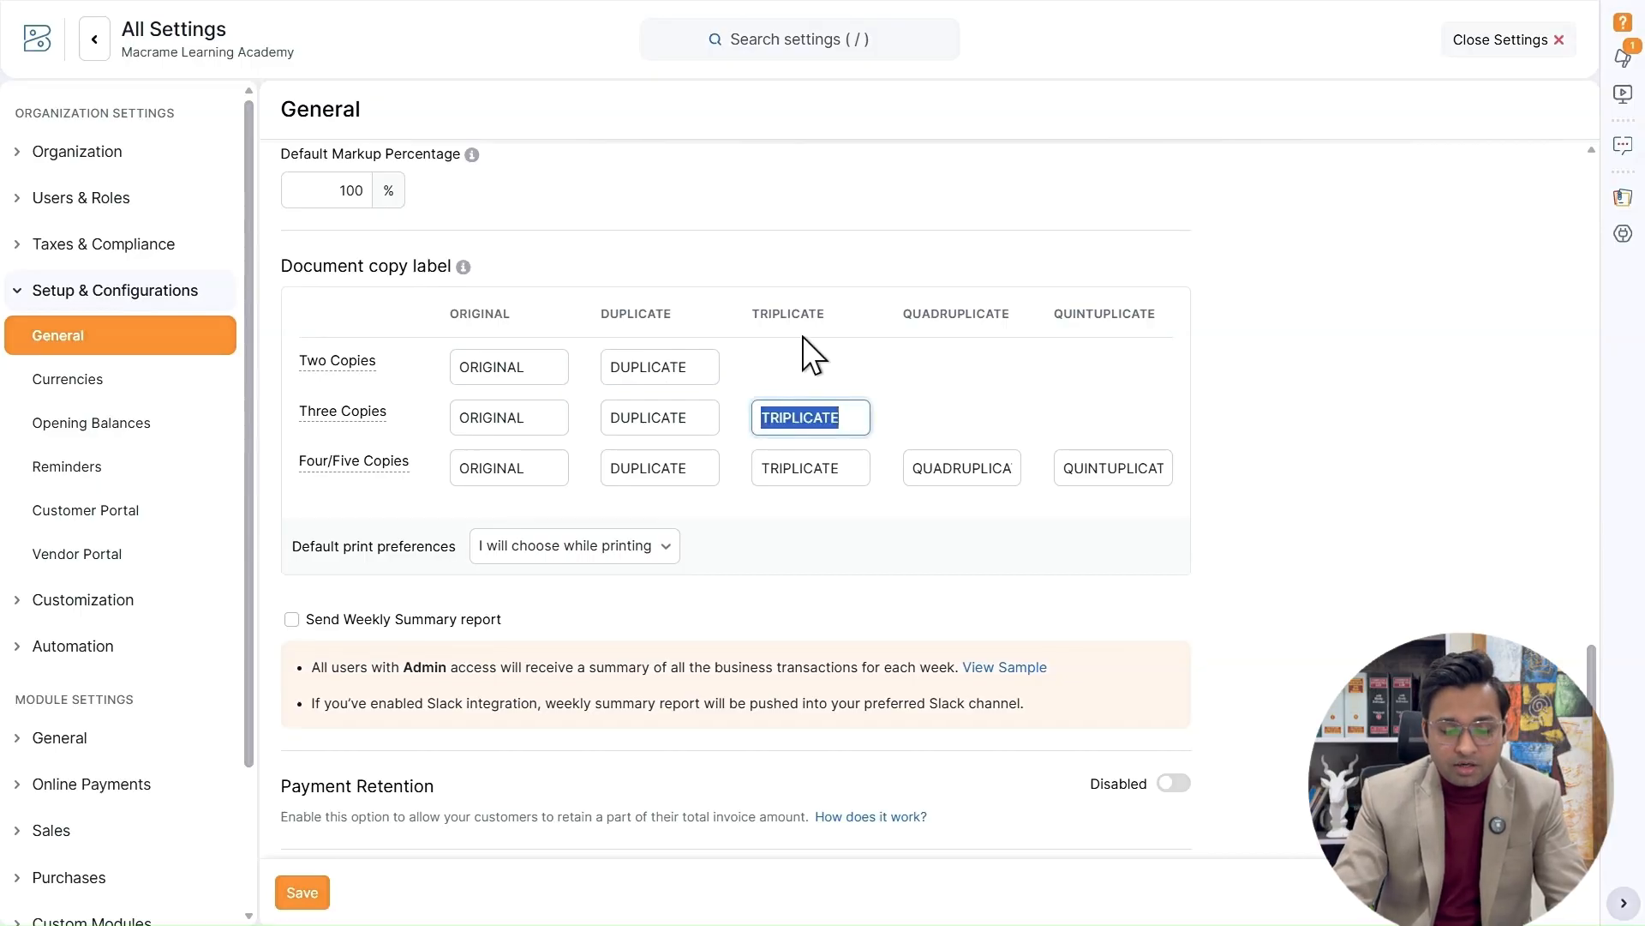
pyautogui.write('CUS')
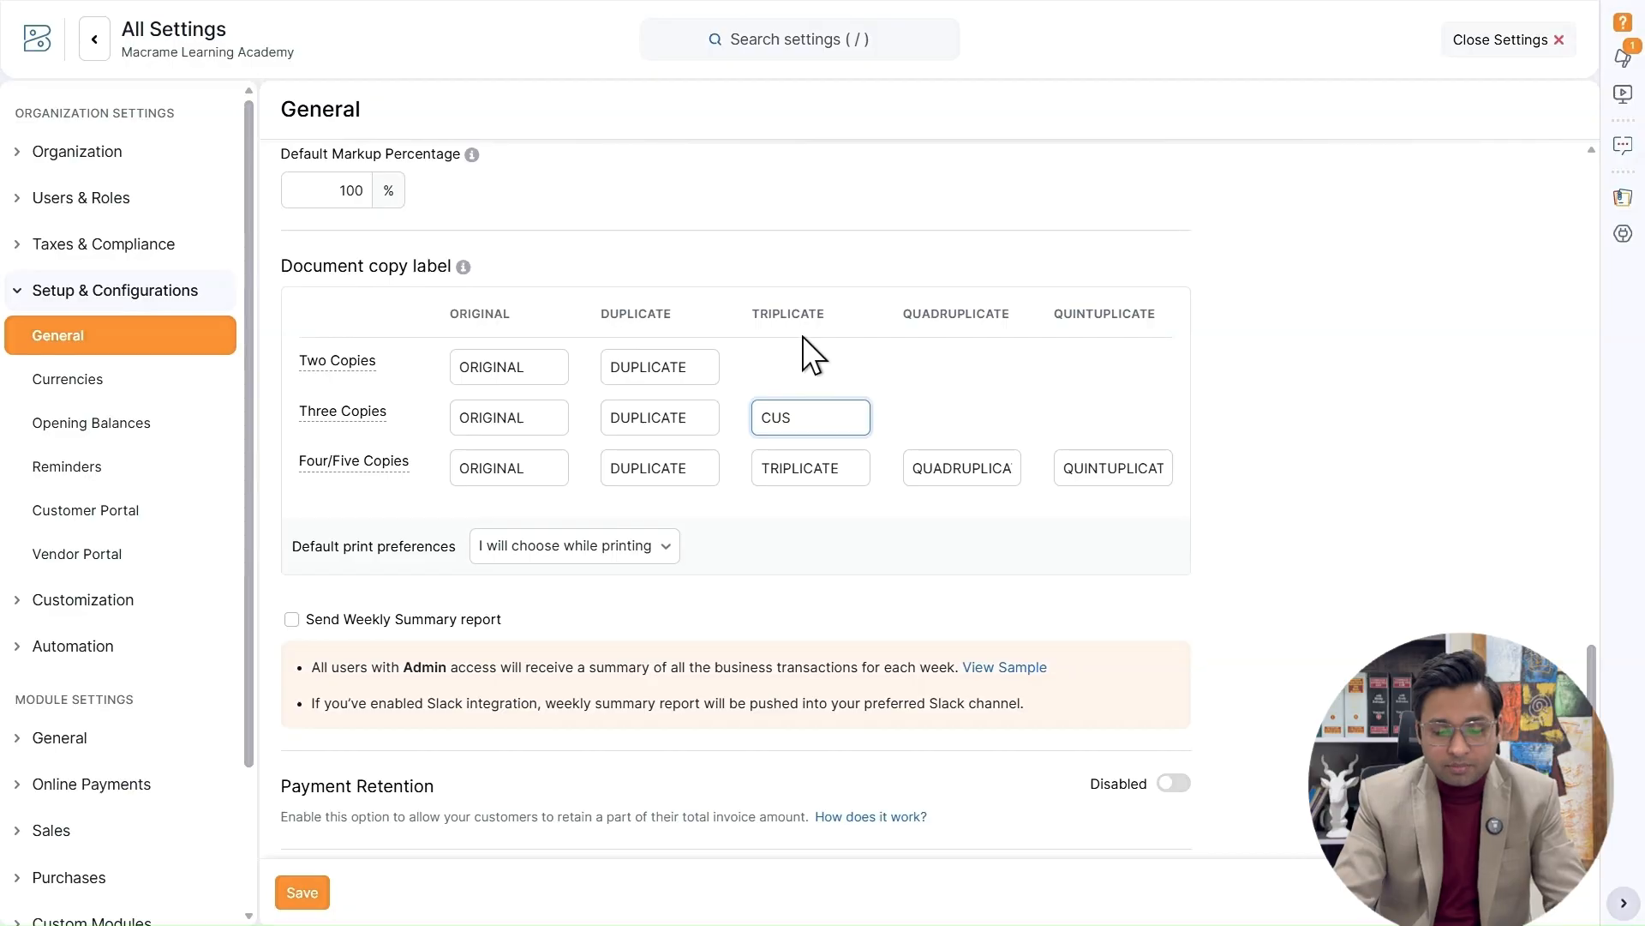
pyautogui.write('TOMER')
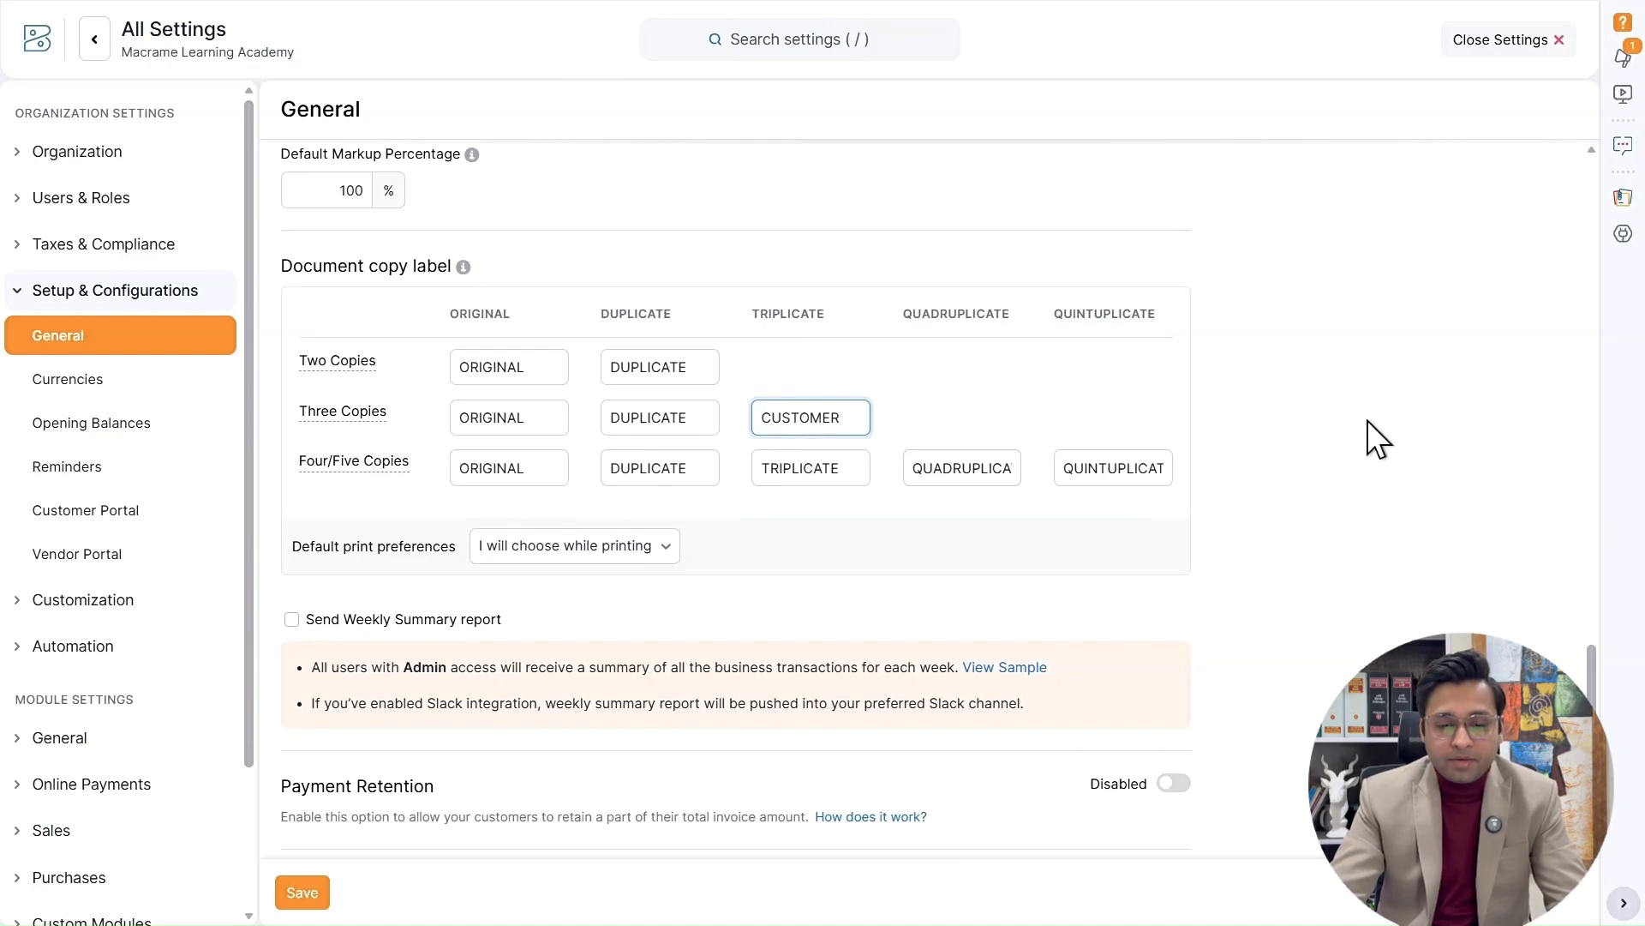
# - Enable sending the Weekly Summary report to users with Admin access
pyautogui.scroll(-1, 1366, 420)
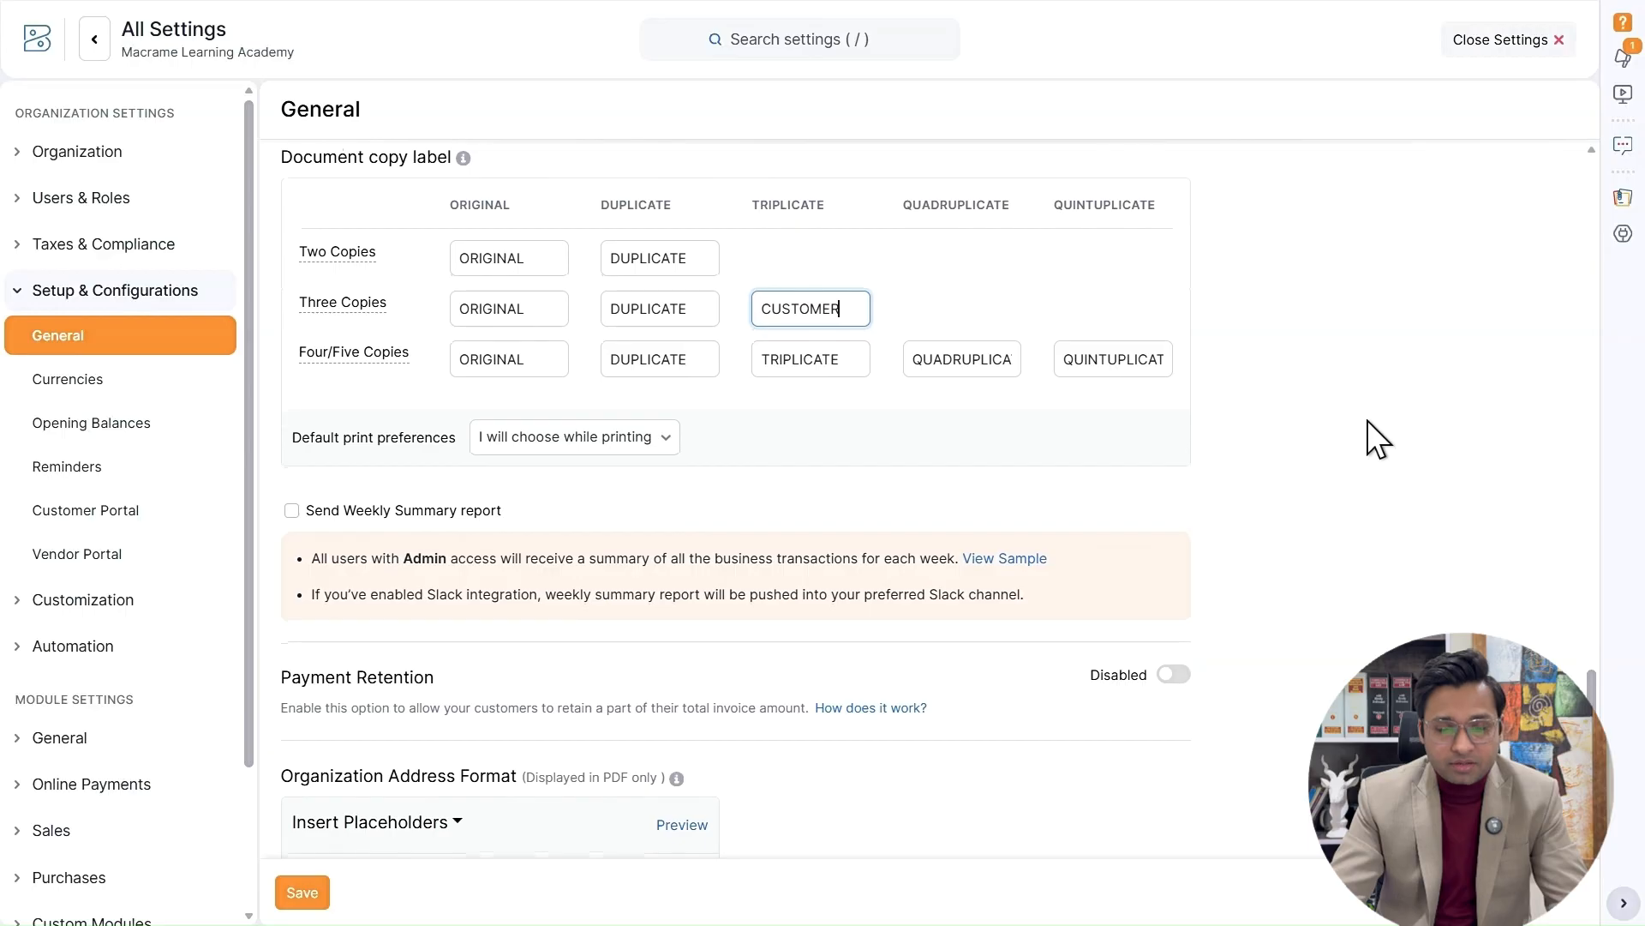
pyautogui.scroll(-1, 1365, 421)
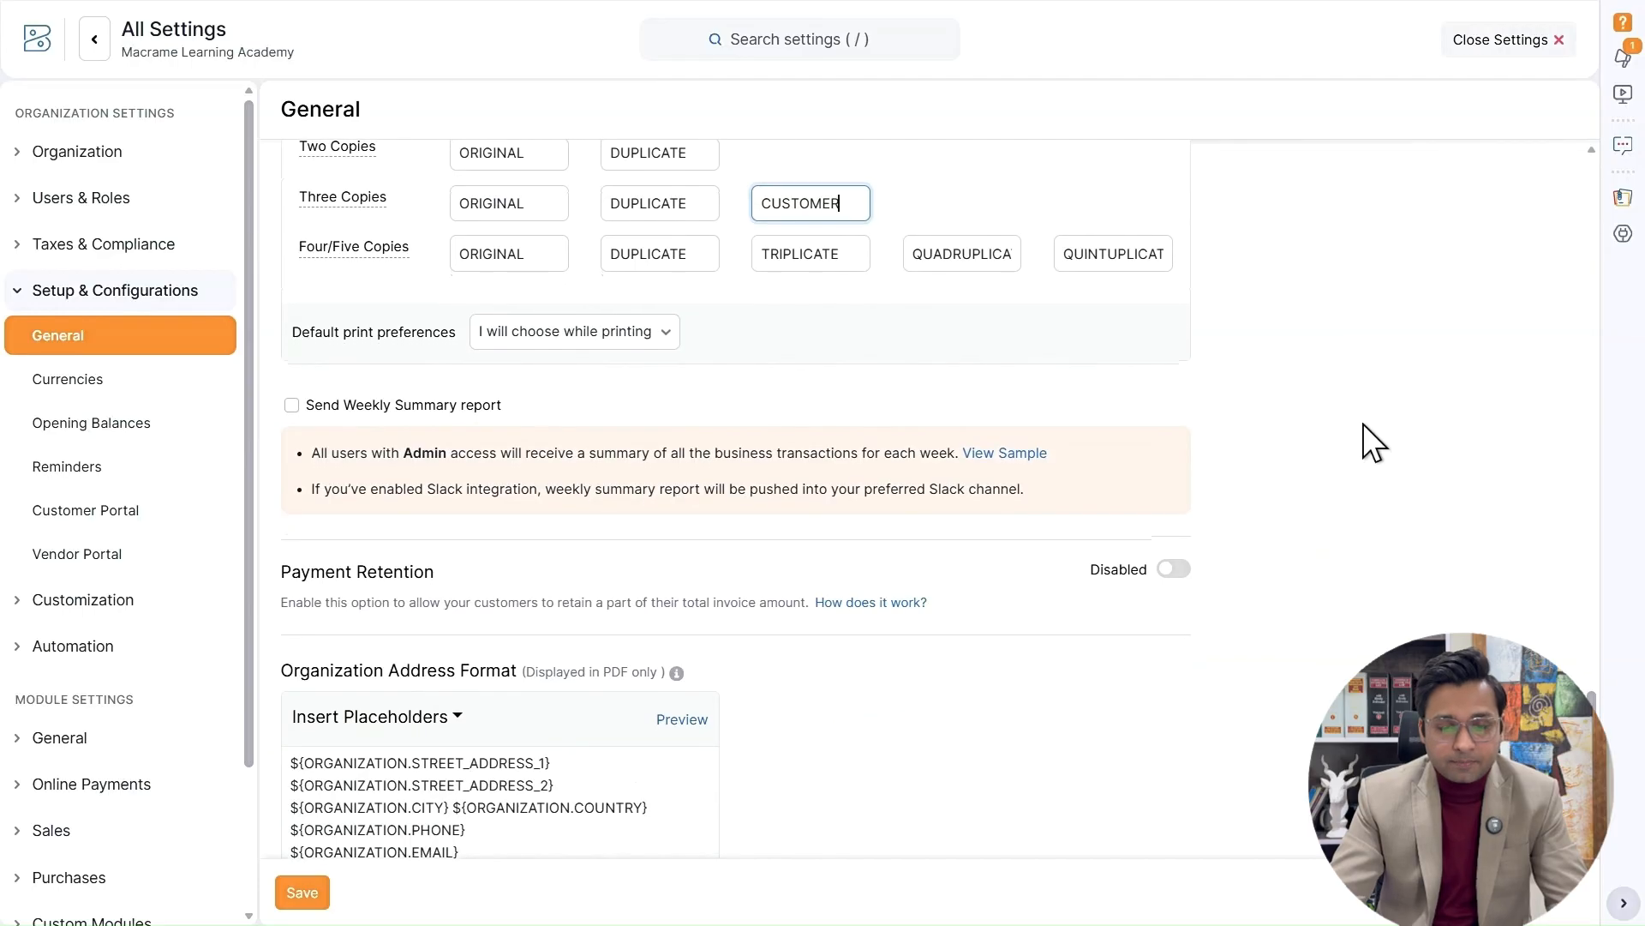
pyautogui.click(455, 423)
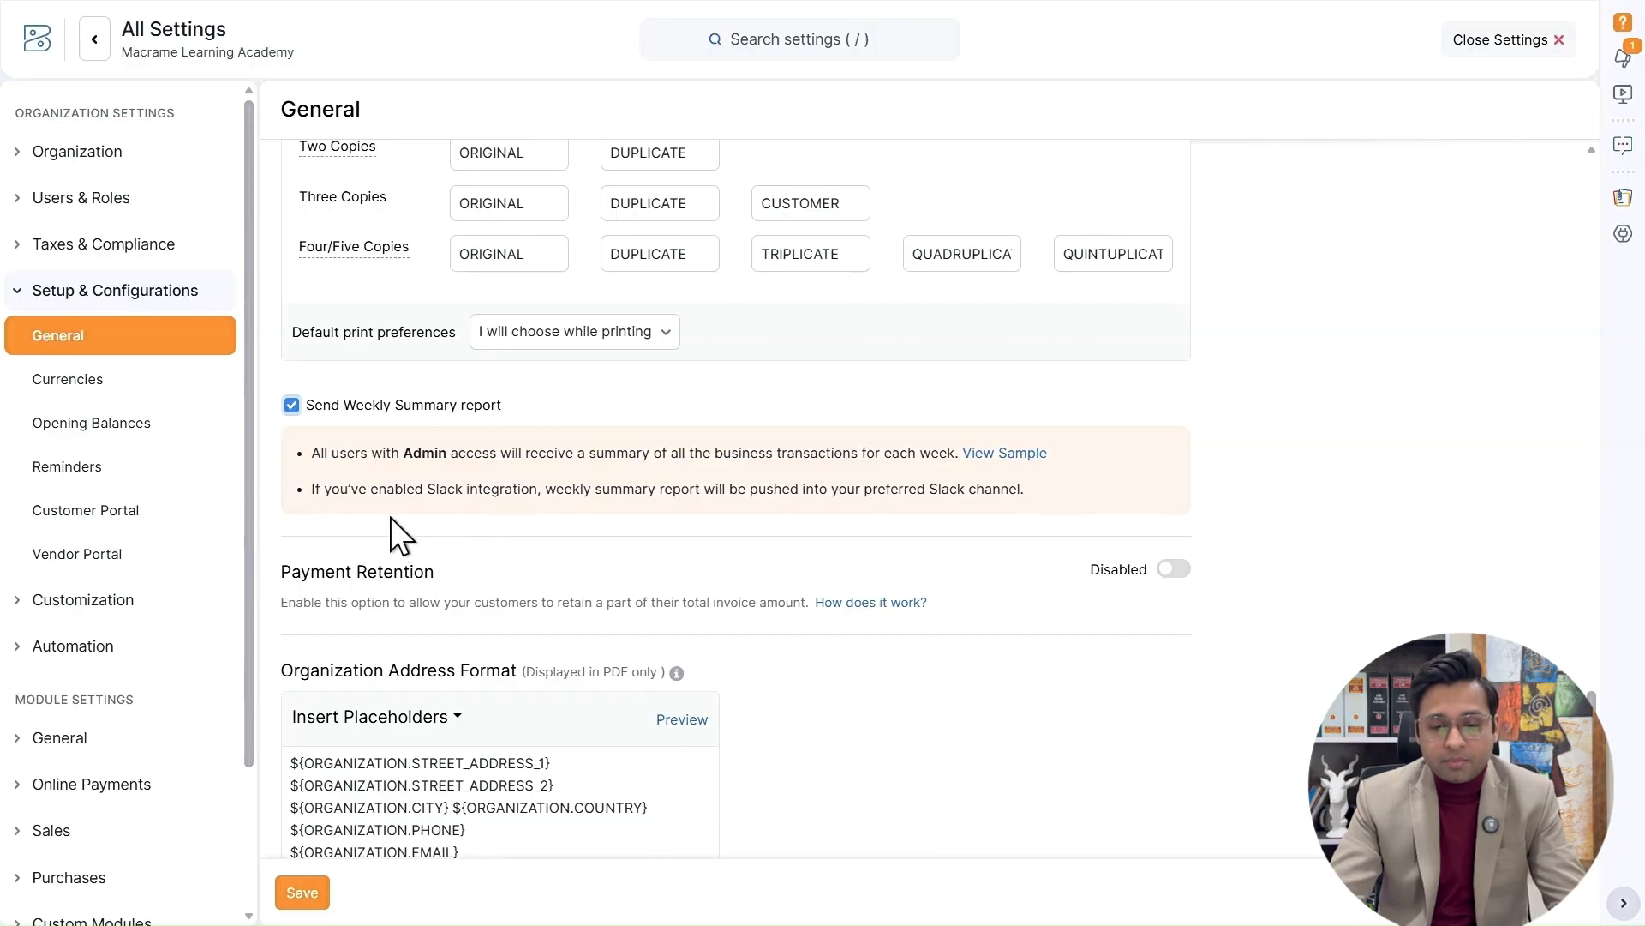
# - Open the sample weekly summary report and review its sections, from Income and Expense through to Alerts
pyautogui.click(1020, 455)
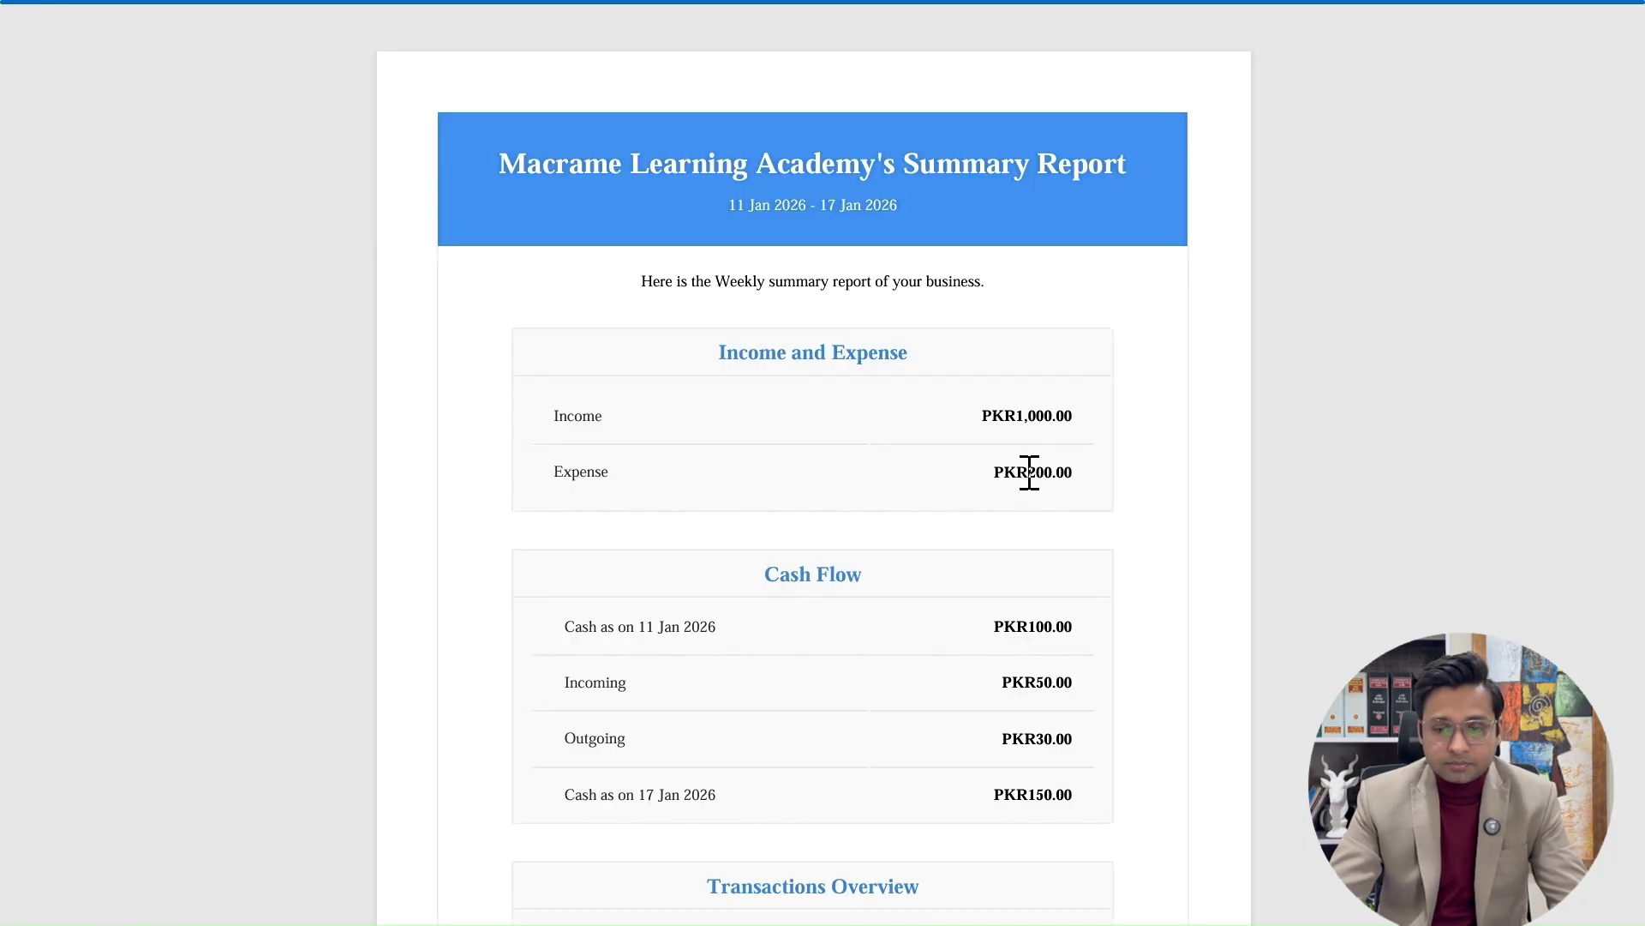
pyautogui.scroll(-15, 1037, 482)
pyautogui.scroll(15, 1219, 420)
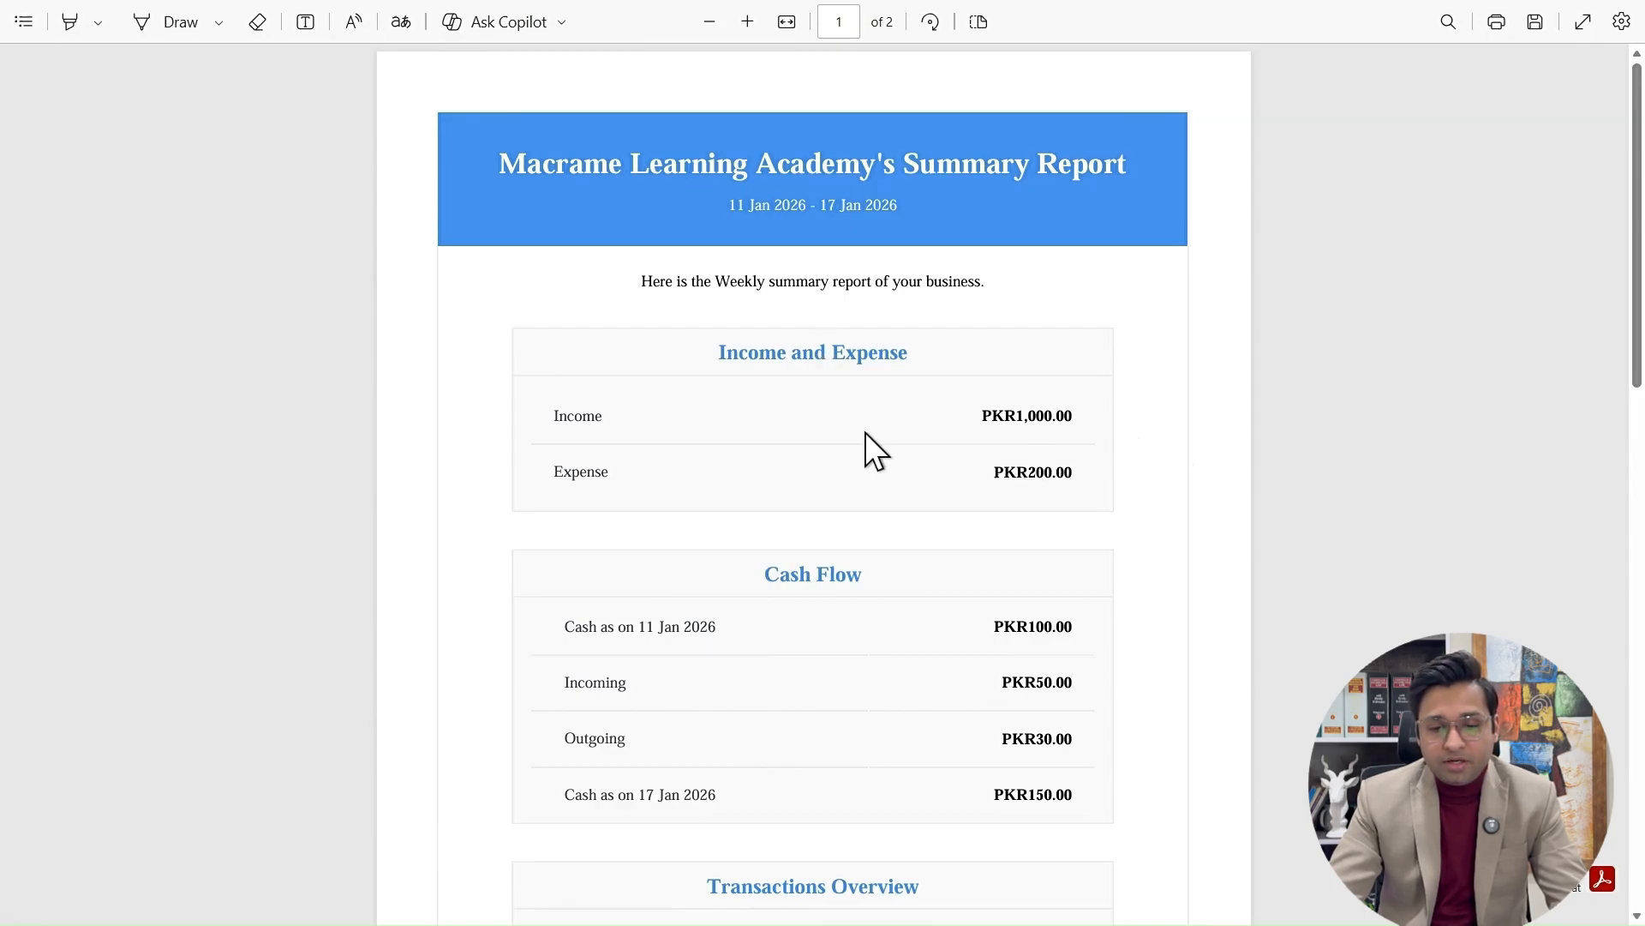
pyautogui.scroll(-2, 821, 448)
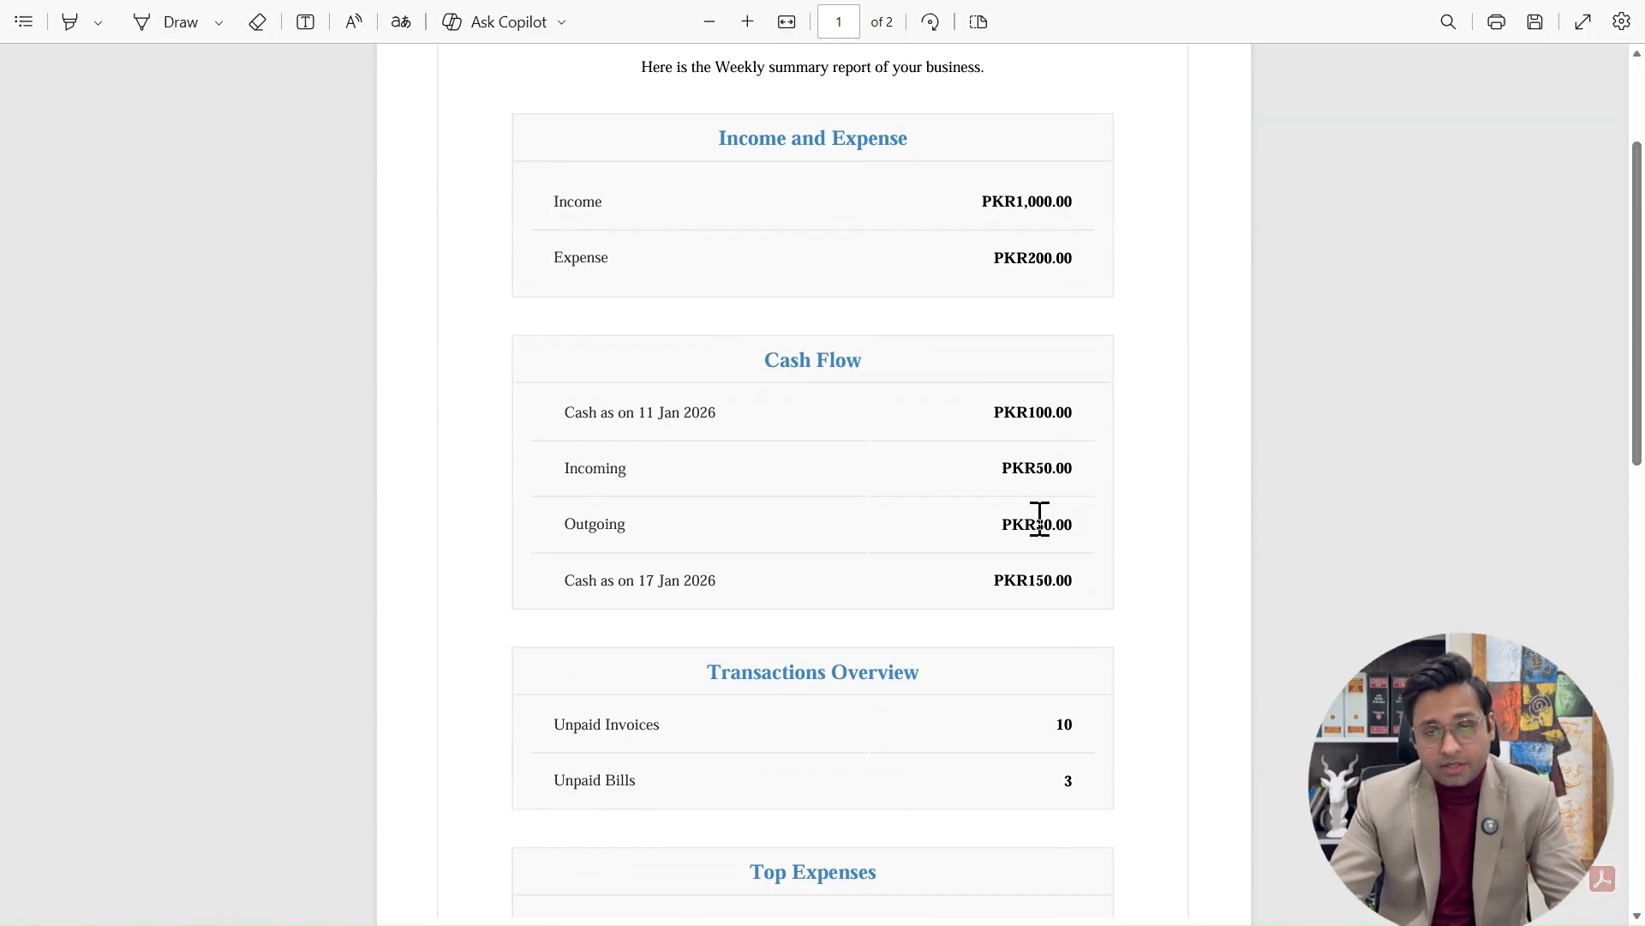
pyautogui.scroll(-1, 1047, 580)
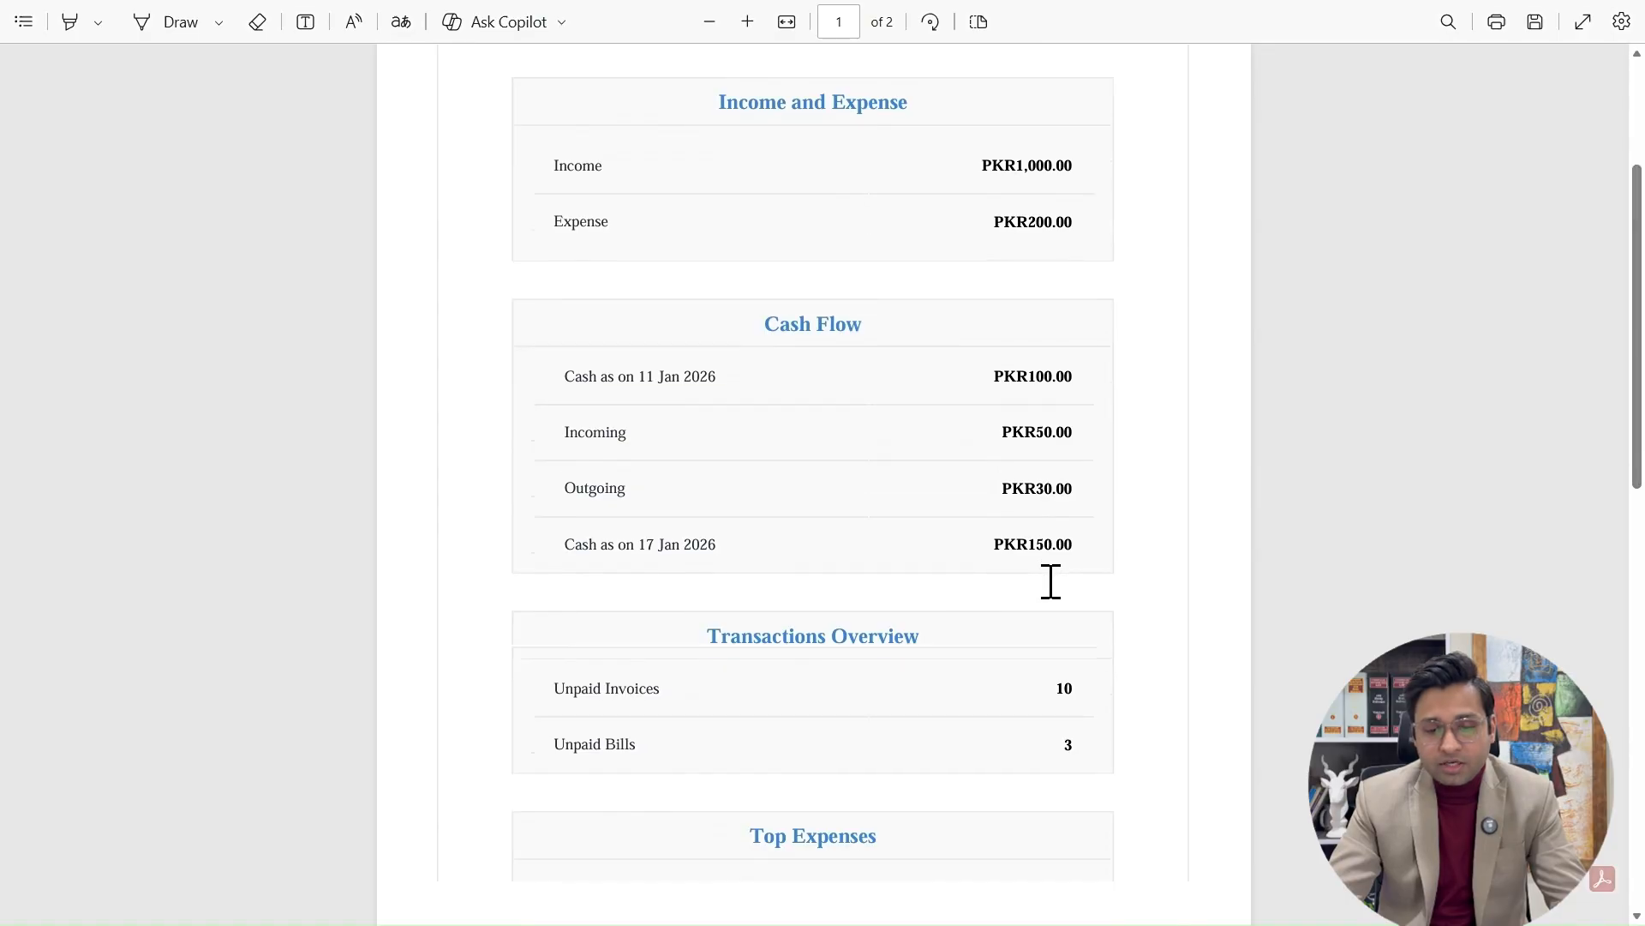
pyautogui.scroll(-1, 1050, 581)
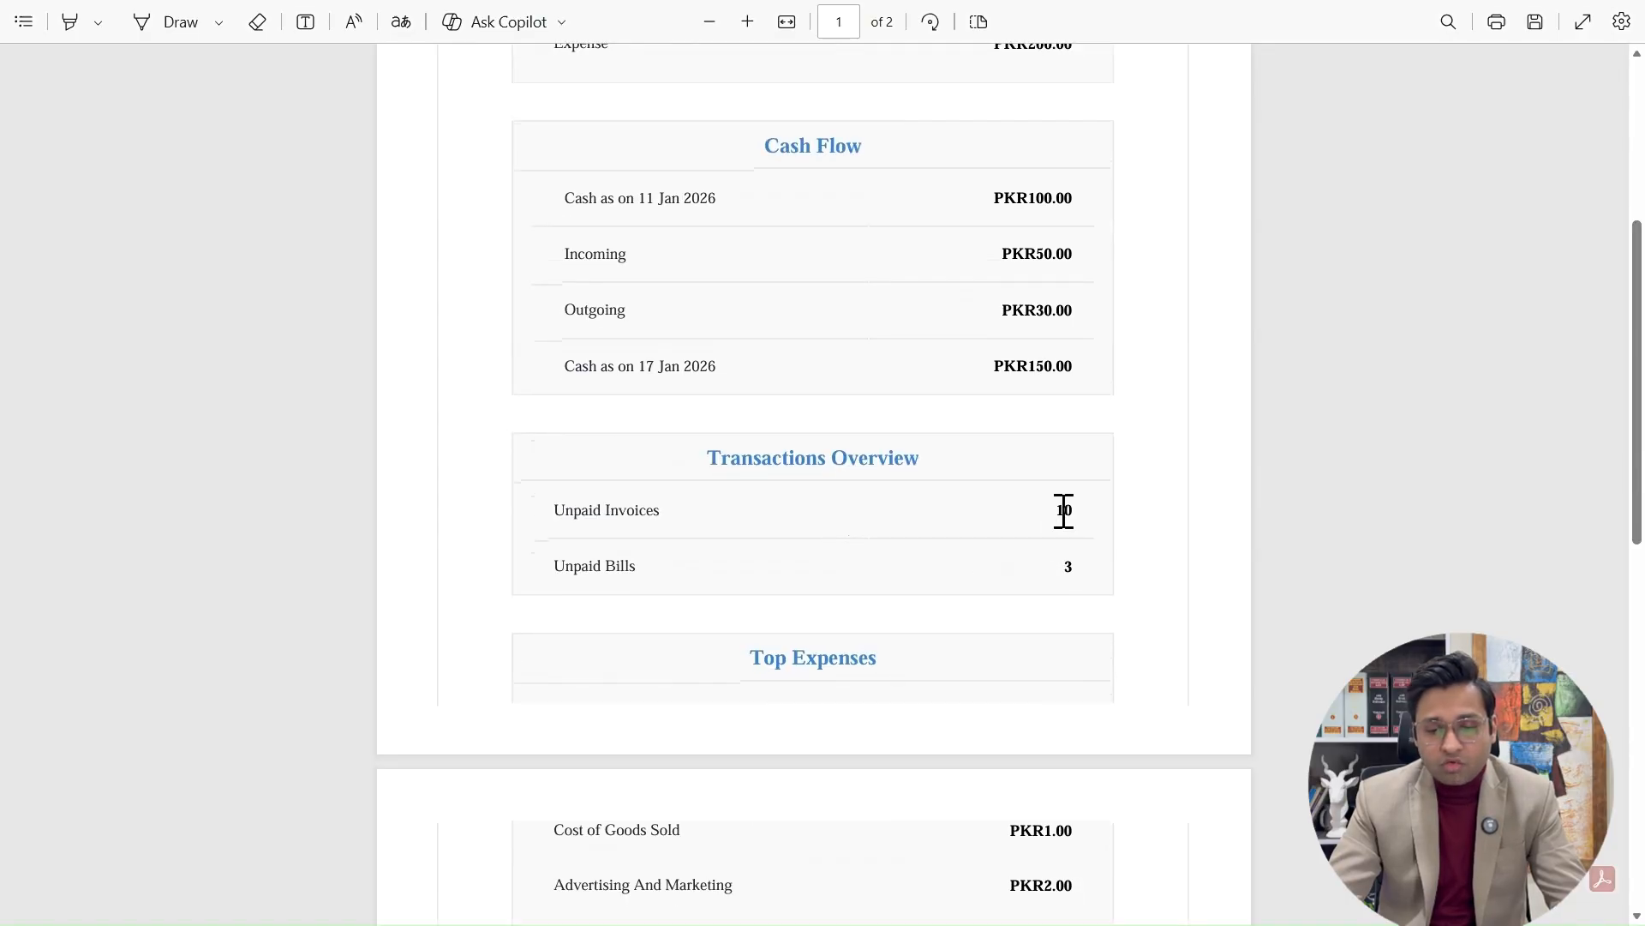
pyautogui.moveTo(1070, 511); pyautogui.dragTo(1055, 511)
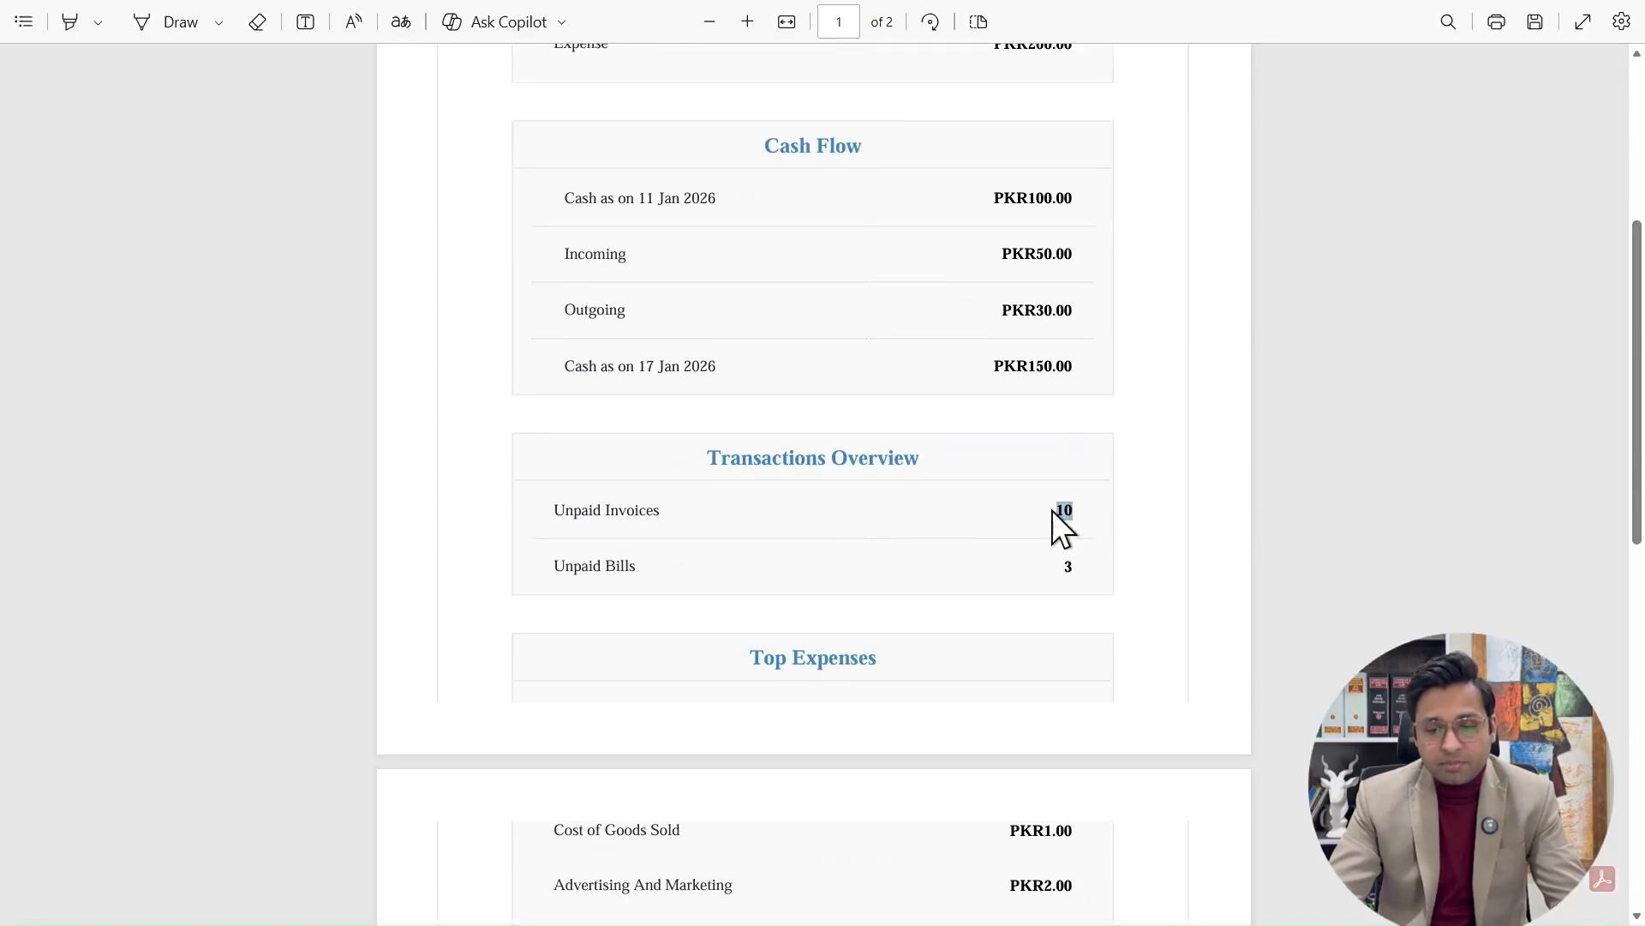
pyautogui.click(1070, 549)
pyautogui.scroll(-2, 920, 542)
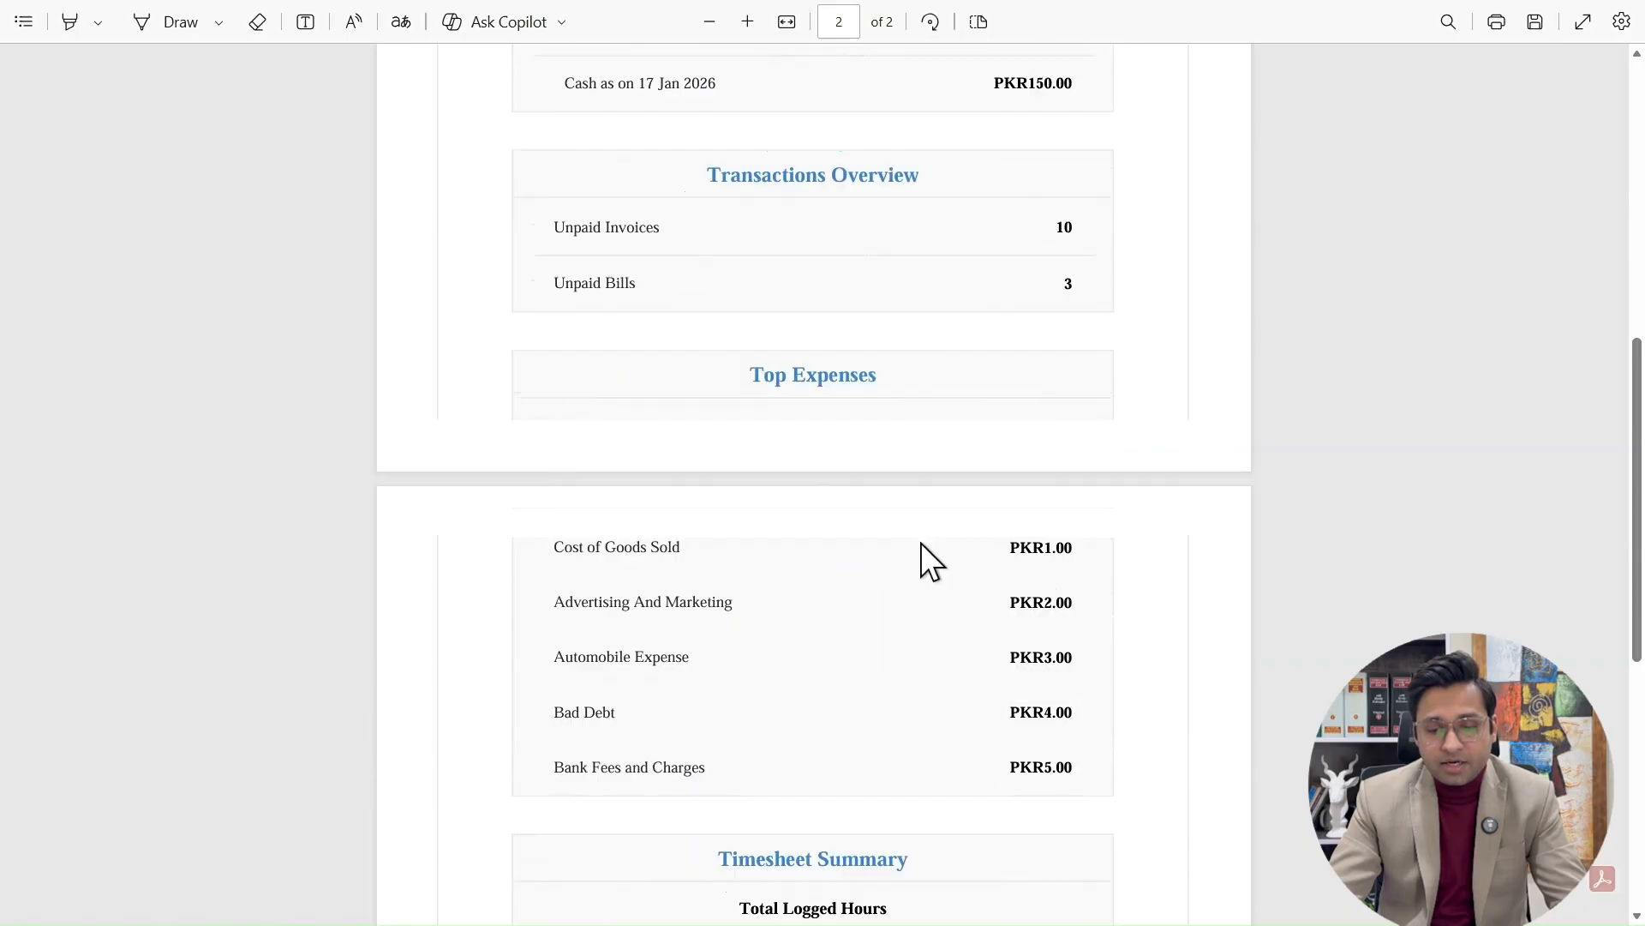
pyautogui.scroll(-2, 797, 677)
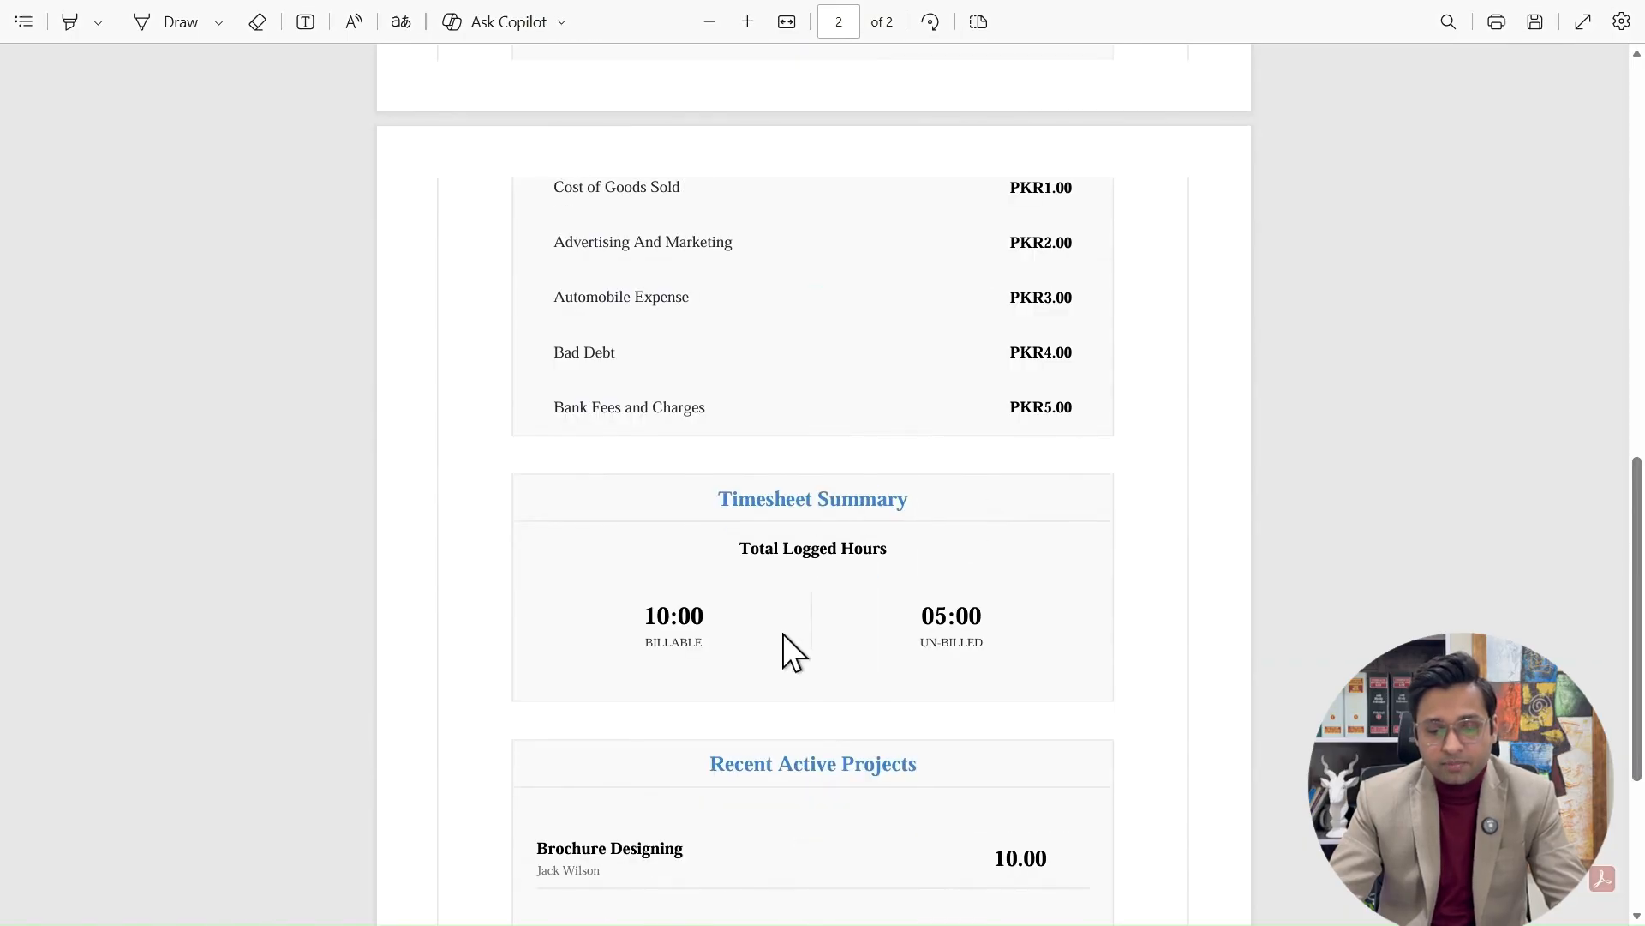
pyautogui.scroll(-2, 774, 640)
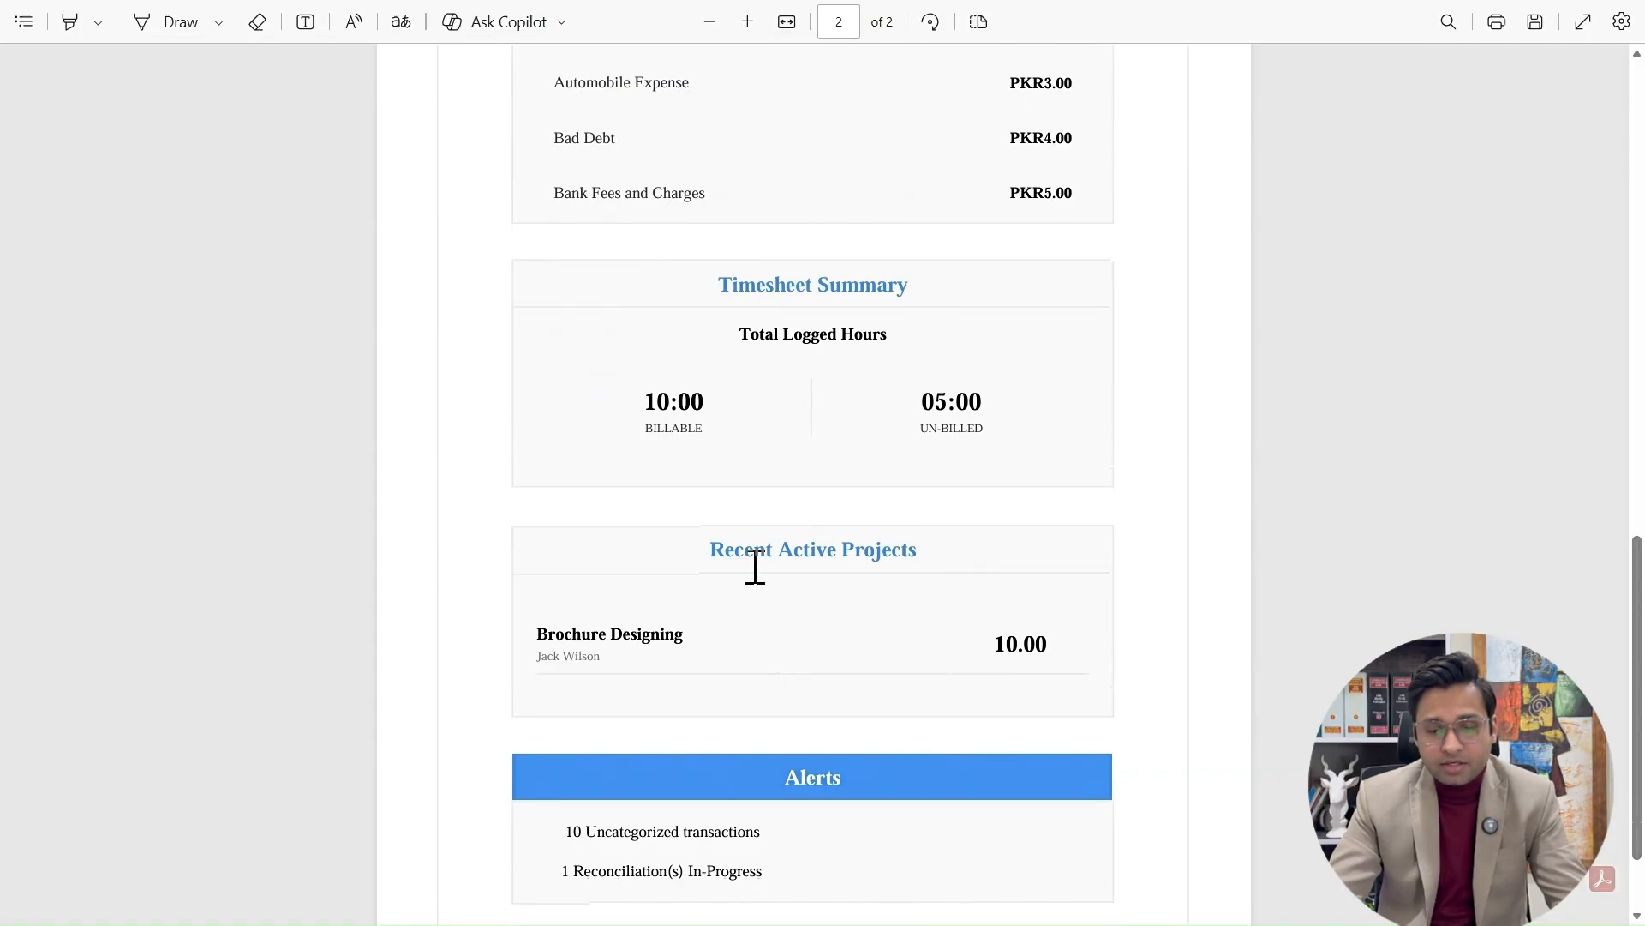
pyautogui.scroll(-2, 955, 643)
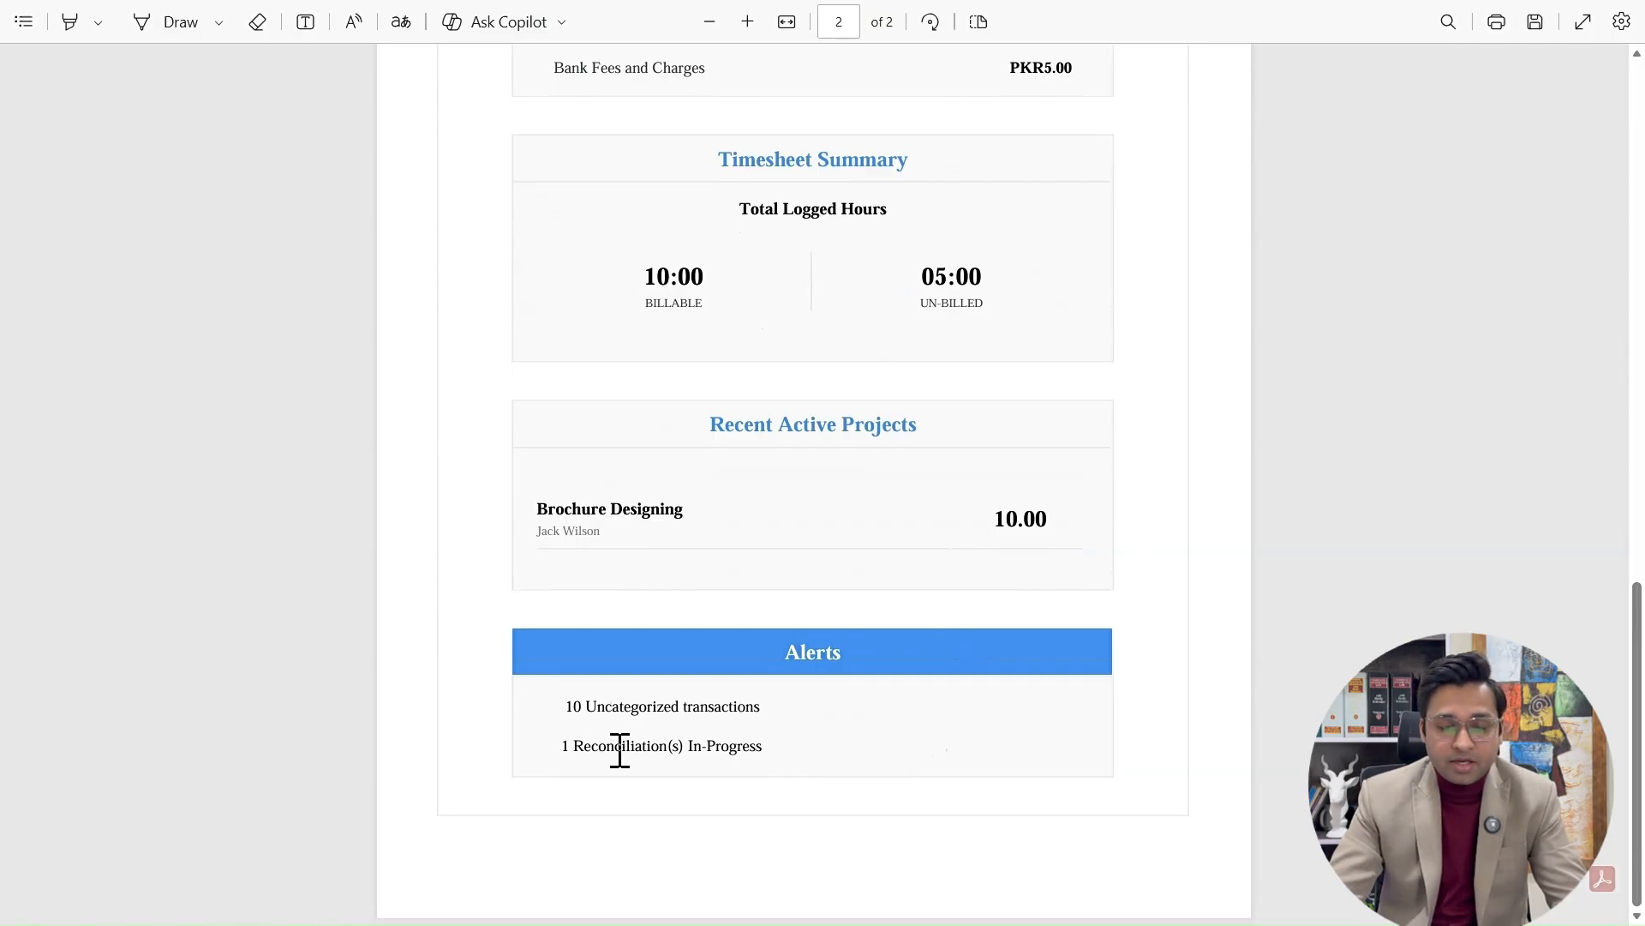
pyautogui.scroll(15, 818, 752)
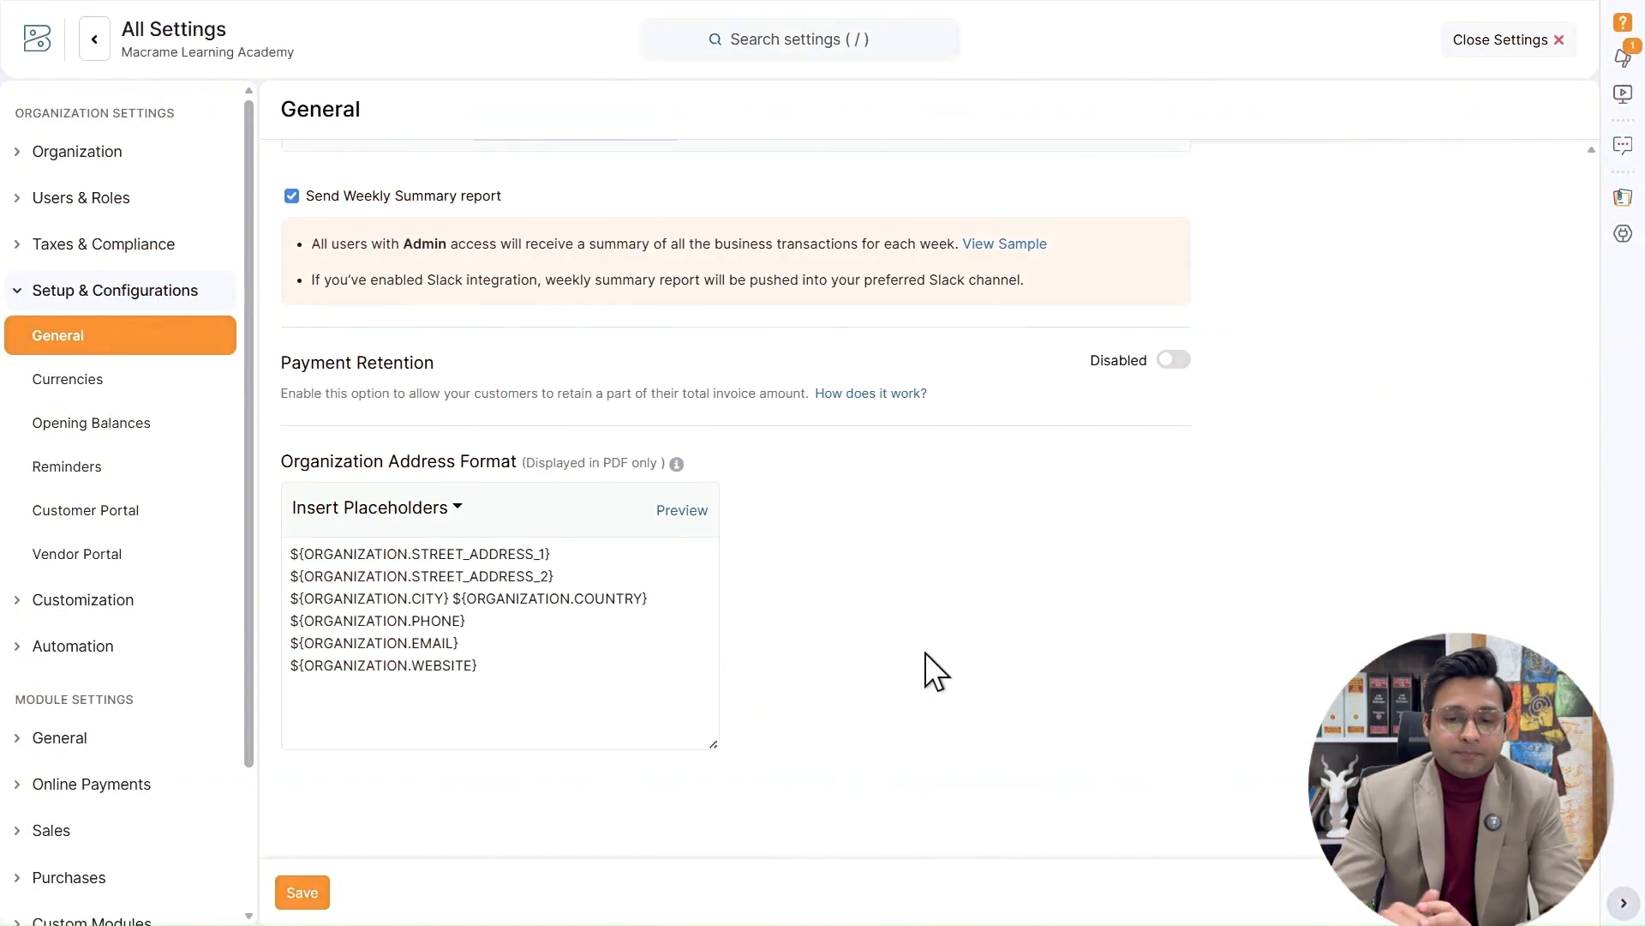
pyautogui.click(1174, 361)
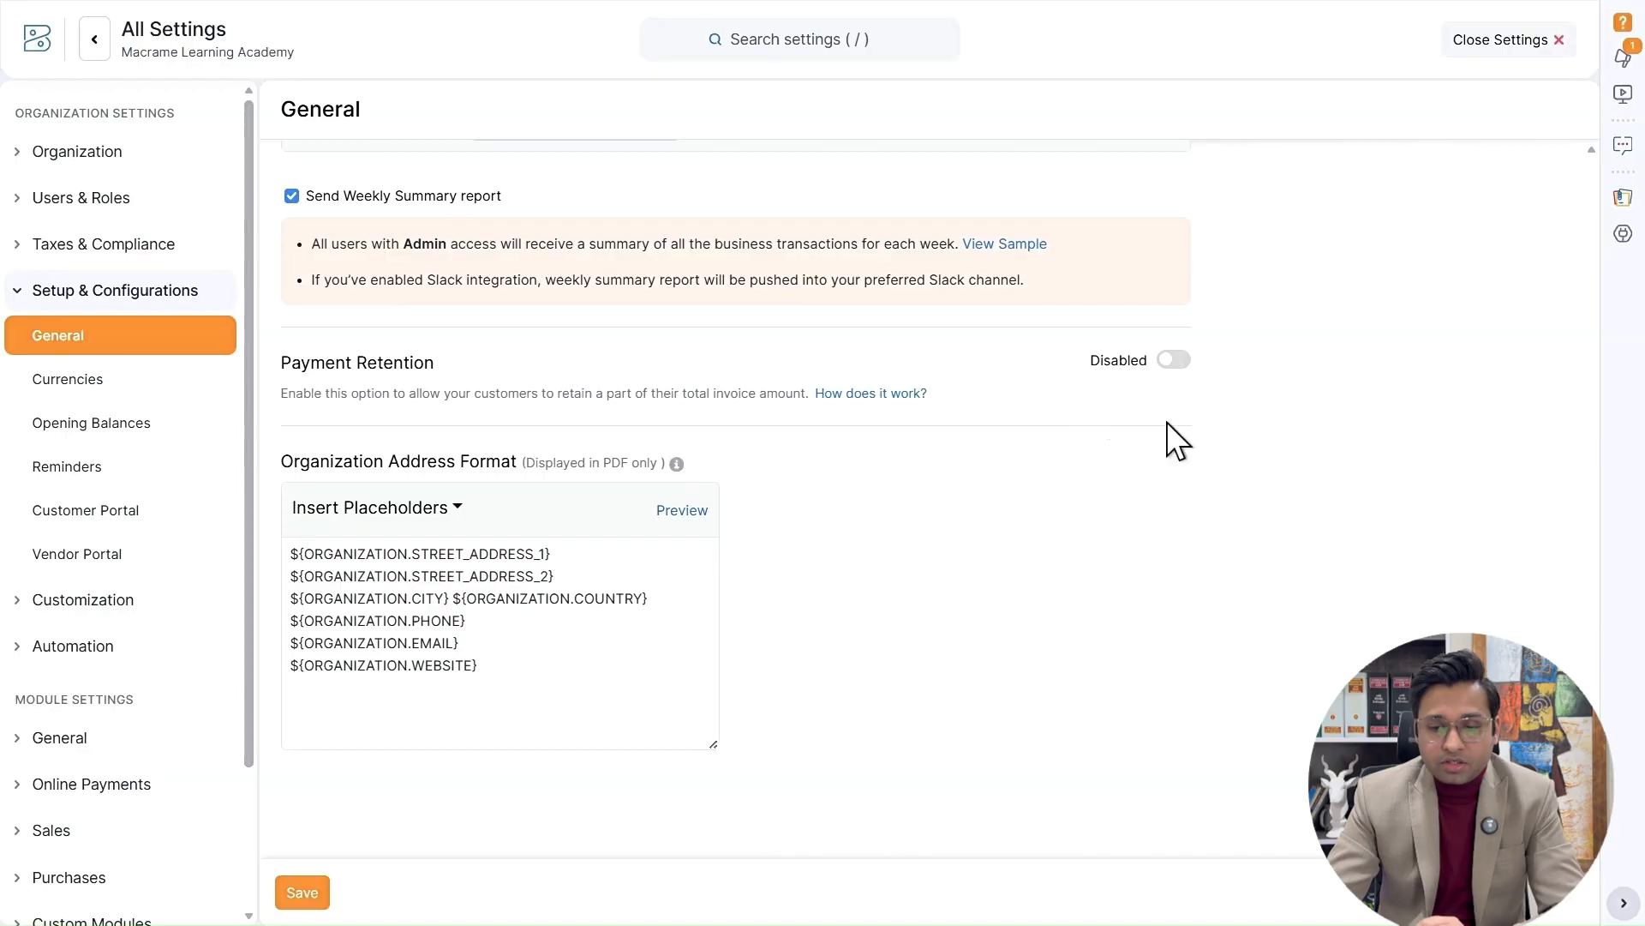
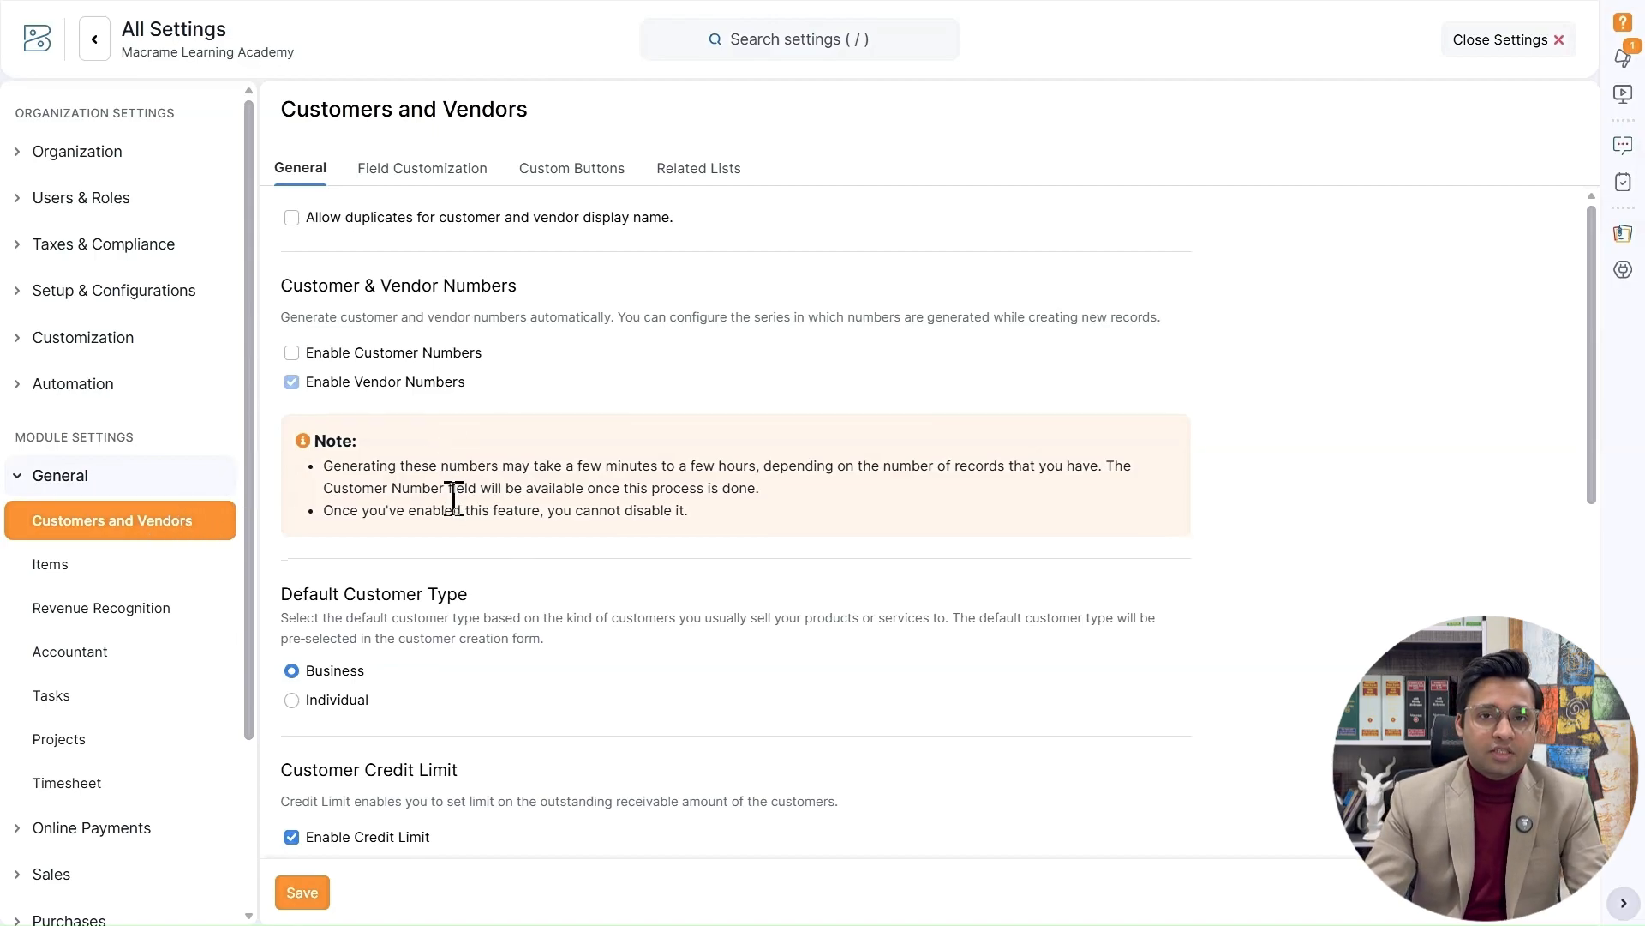
# - Enable customer numbers in the Customers and Vendors settings, keeping CUS- as the prefix
pyautogui.scroll(-2, 453, 500)
pyautogui.scroll(-10, 452, 497)
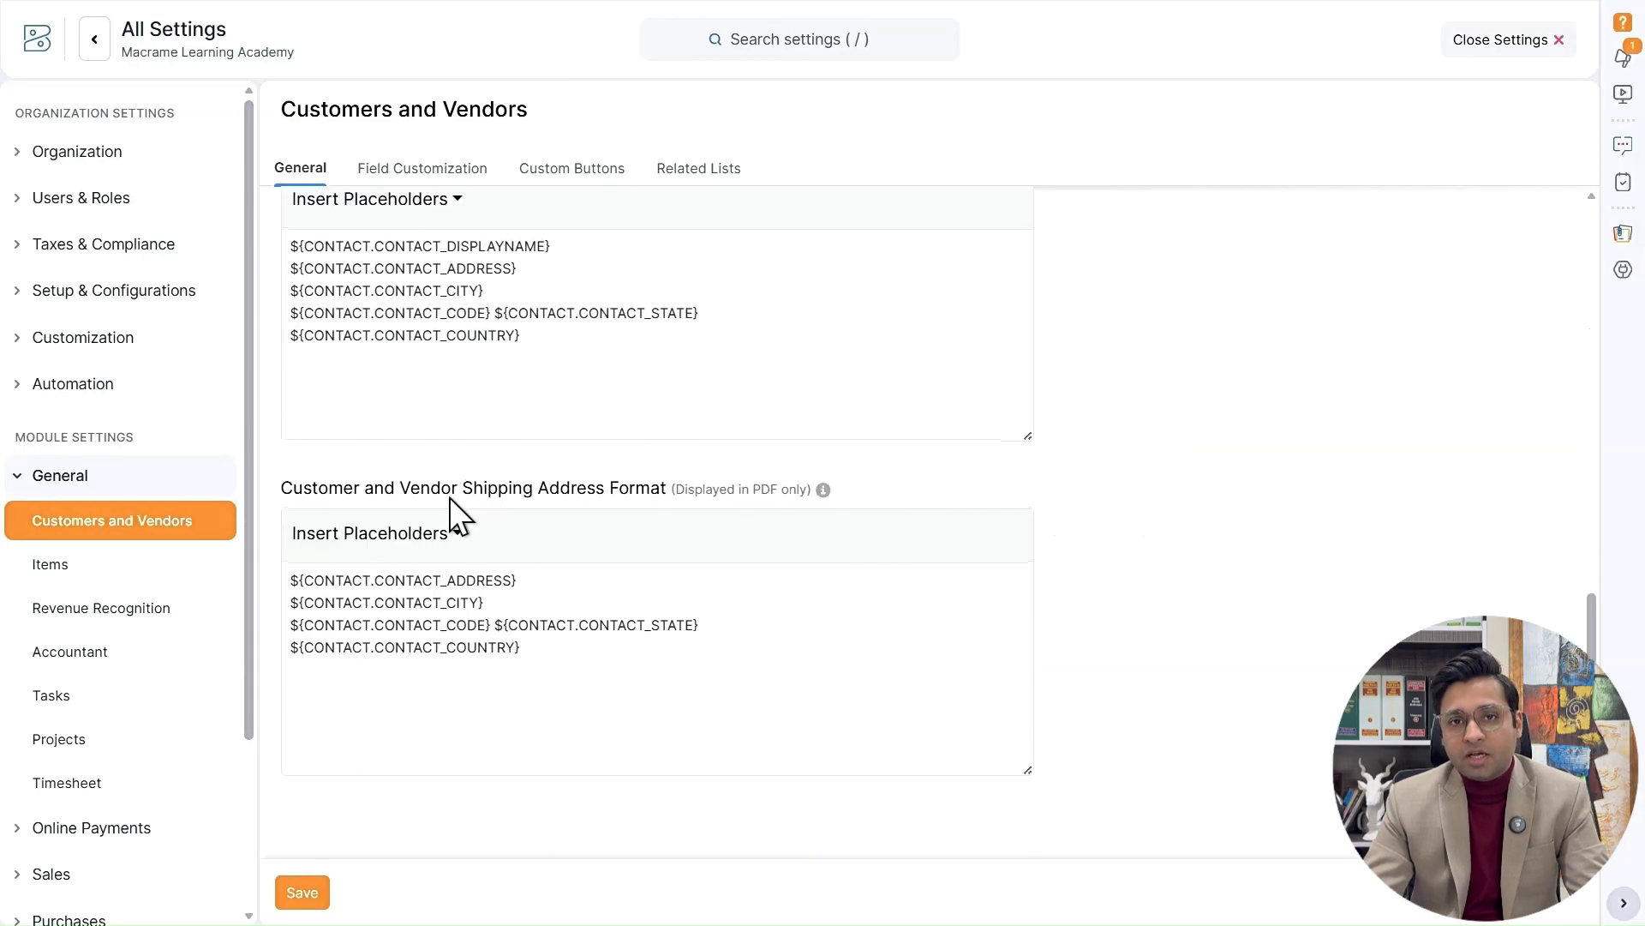
pyautogui.scroll(12, 450, 497)
pyautogui.scroll(1, 452, 497)
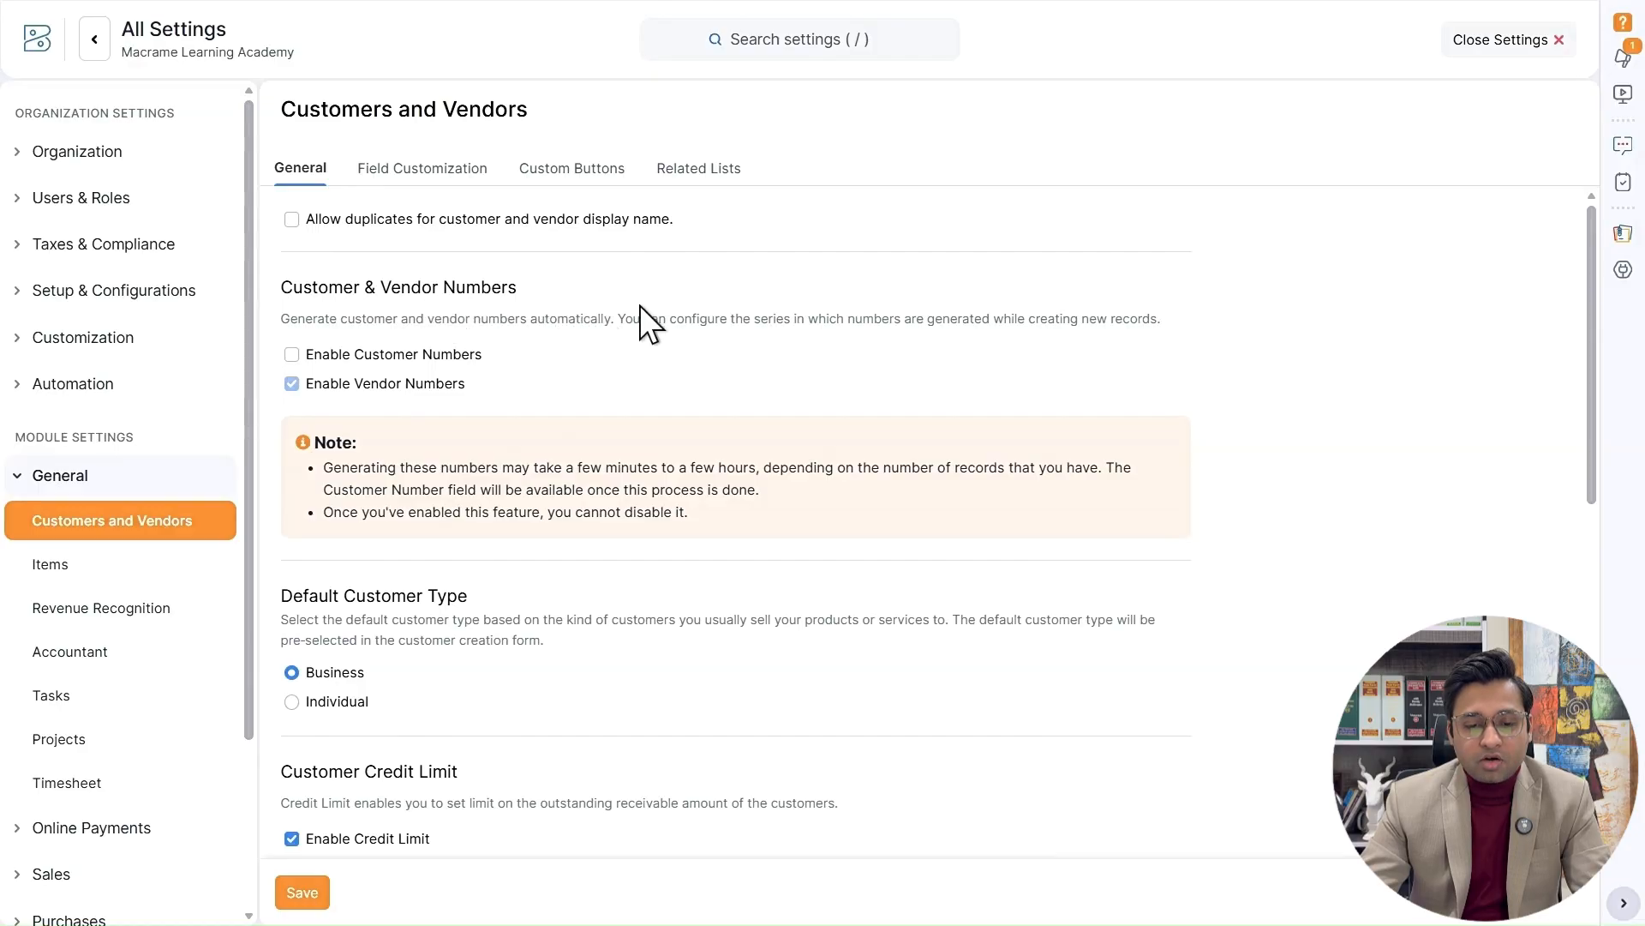
pyautogui.click(375, 367)
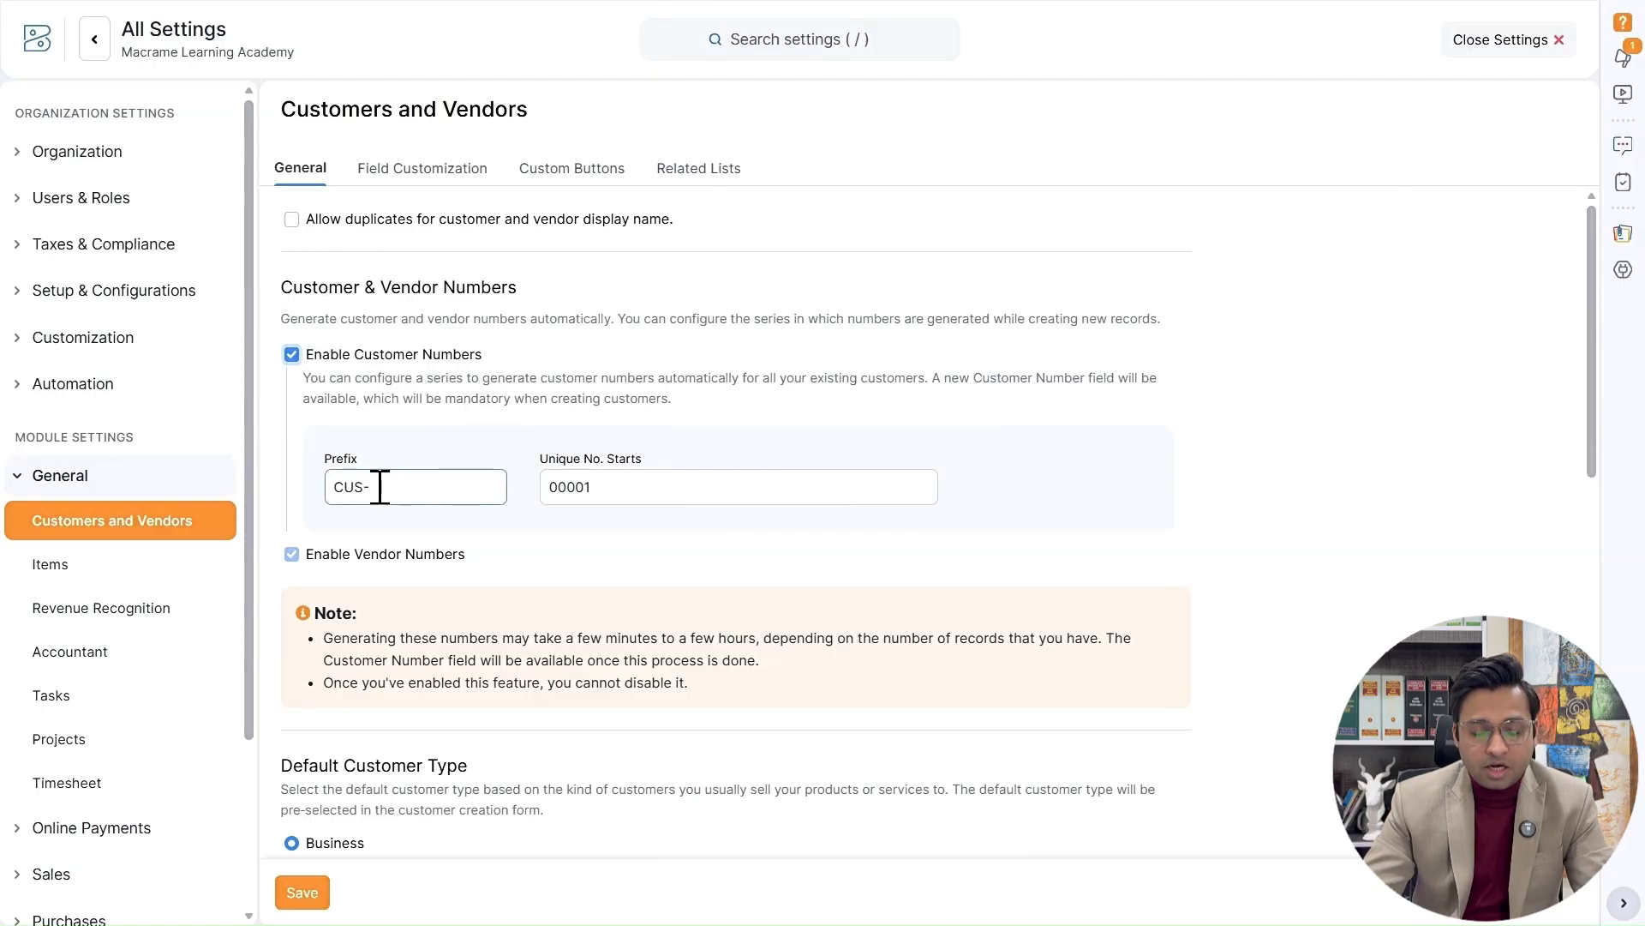
pyautogui.moveTo(377, 485); pyautogui.dragTo(332, 488)
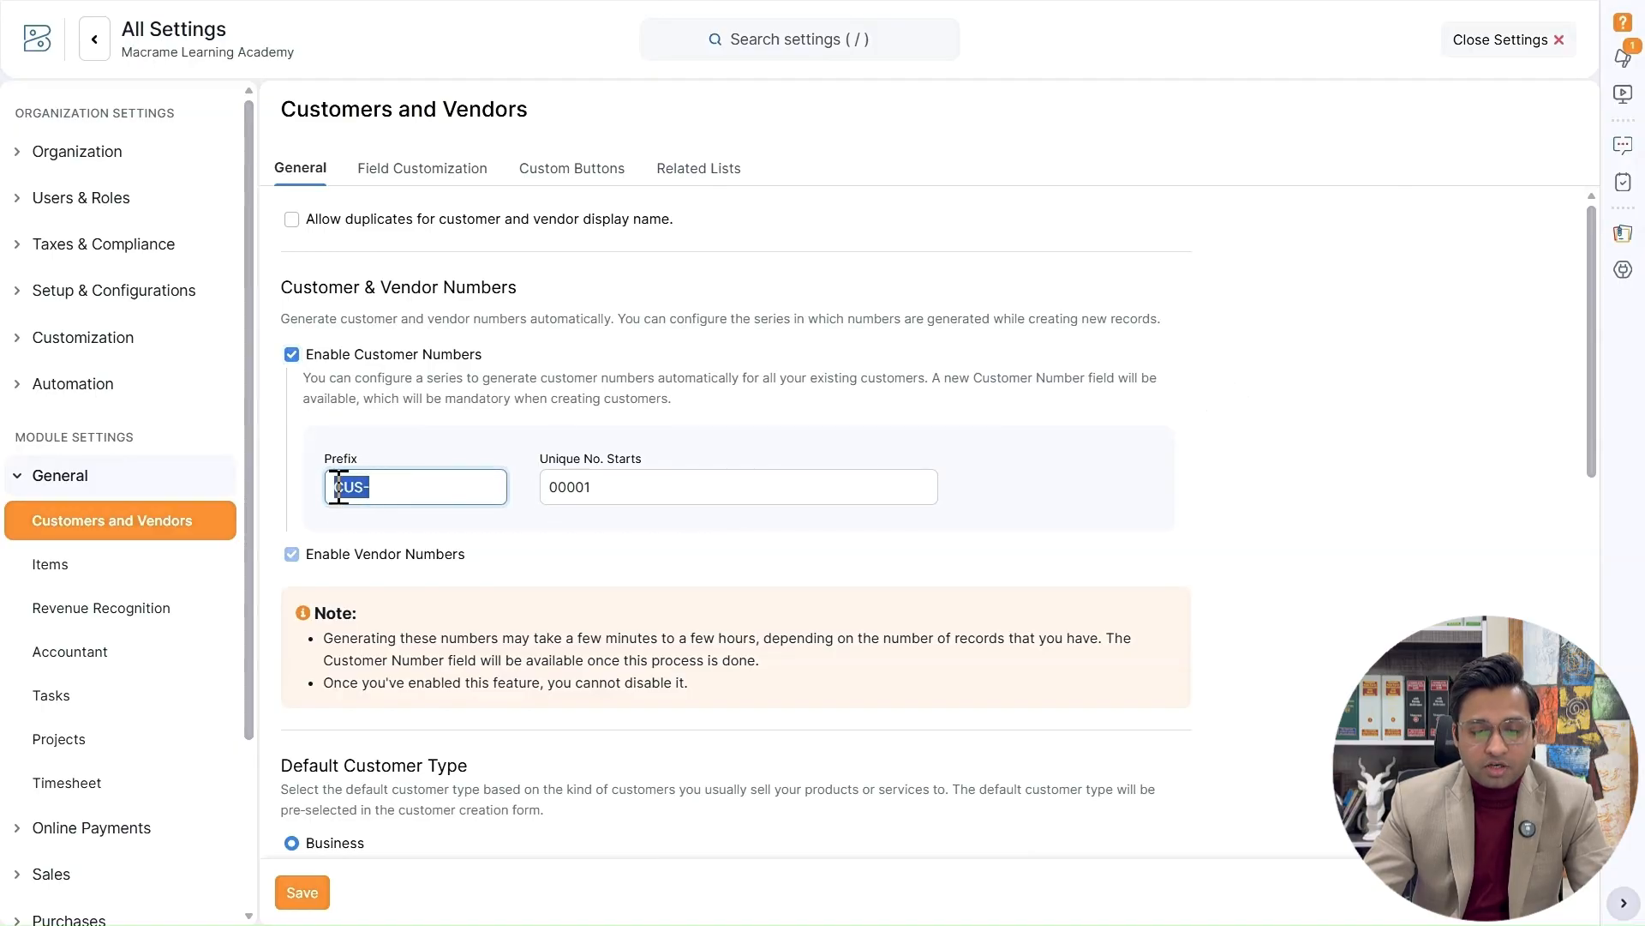
pyautogui.click(407, 445)
# - Set the starting unique number for customer numbers to 000001
pyautogui.click(596, 494)
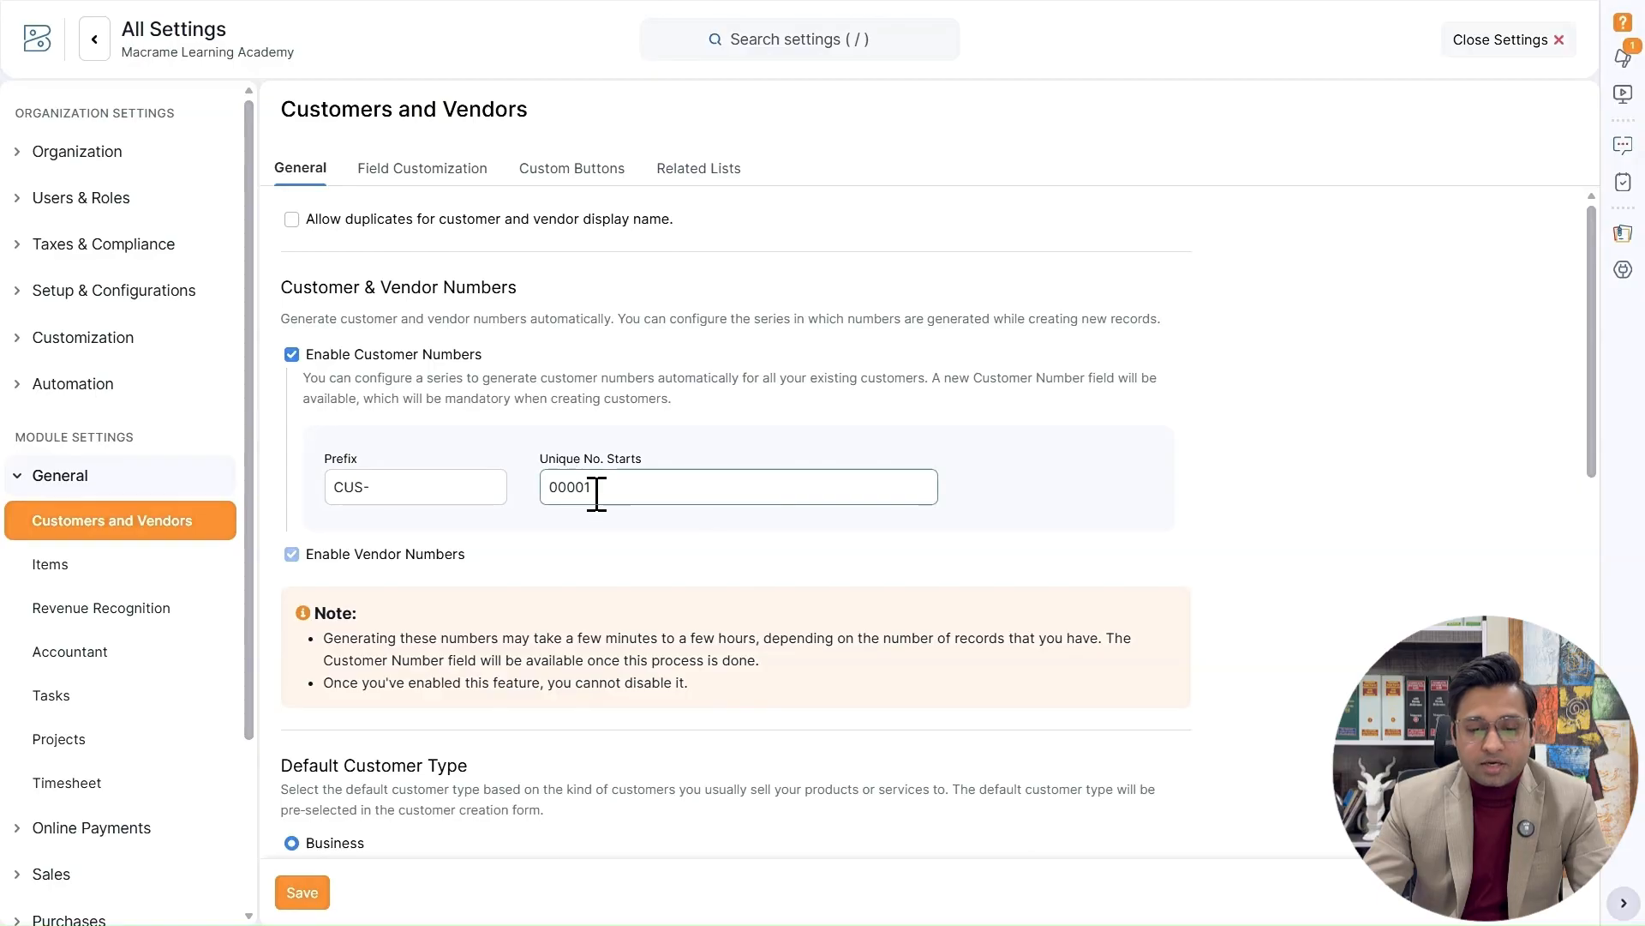
pyautogui.moveTo(591, 490); pyautogui.dragTo(551, 489)
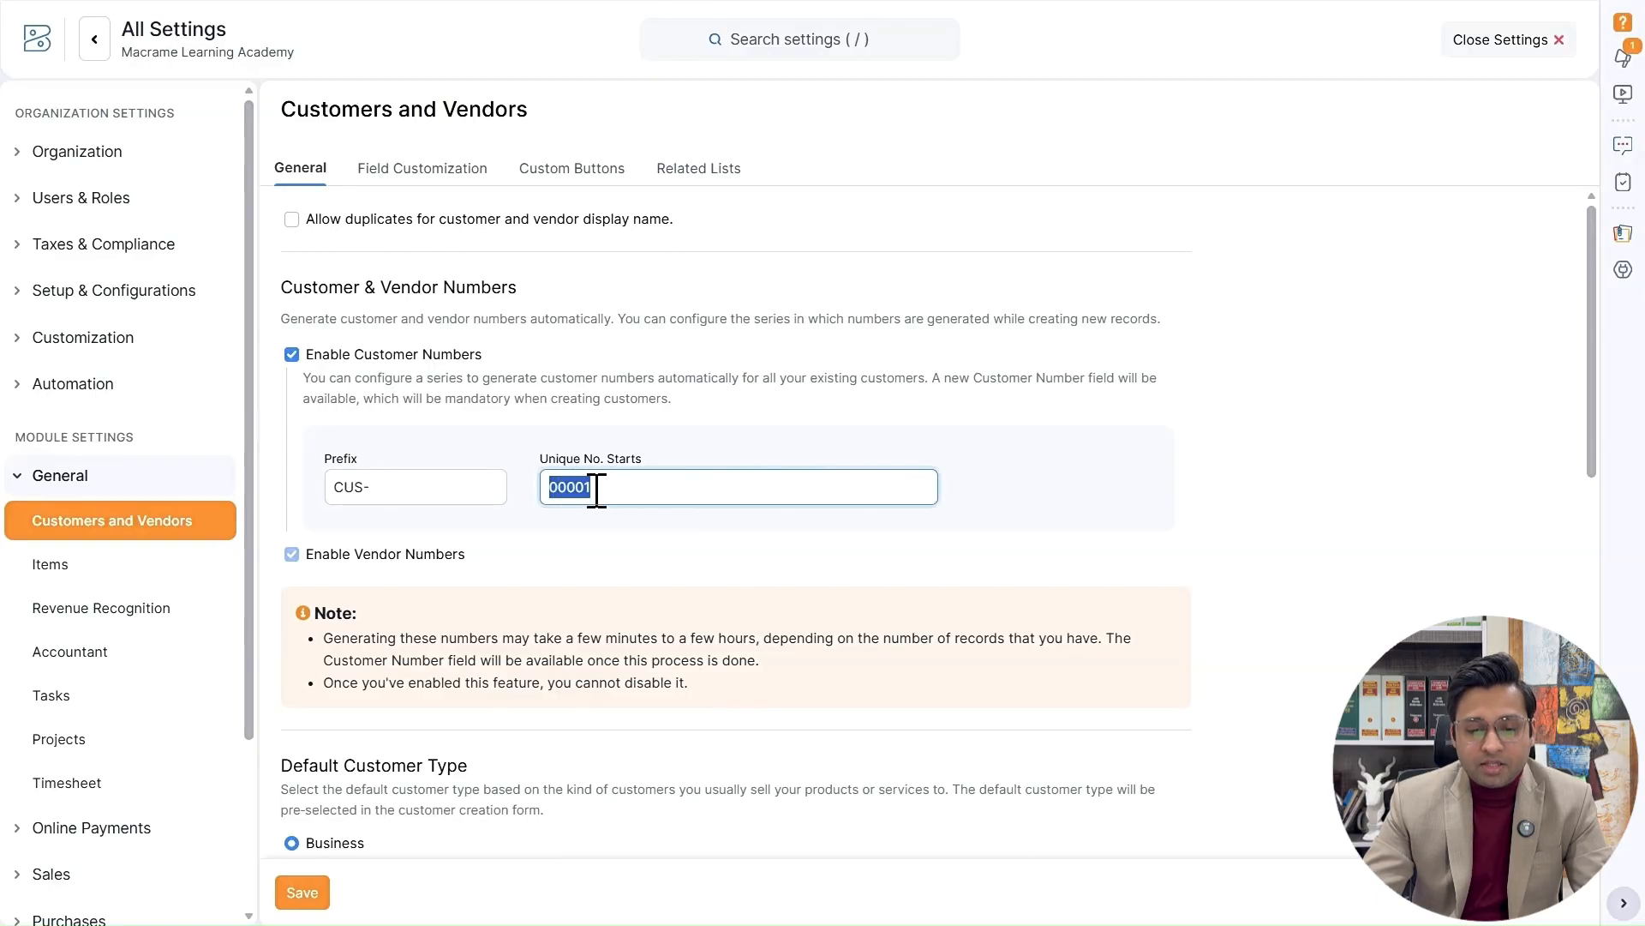
pyautogui.click(683, 485)
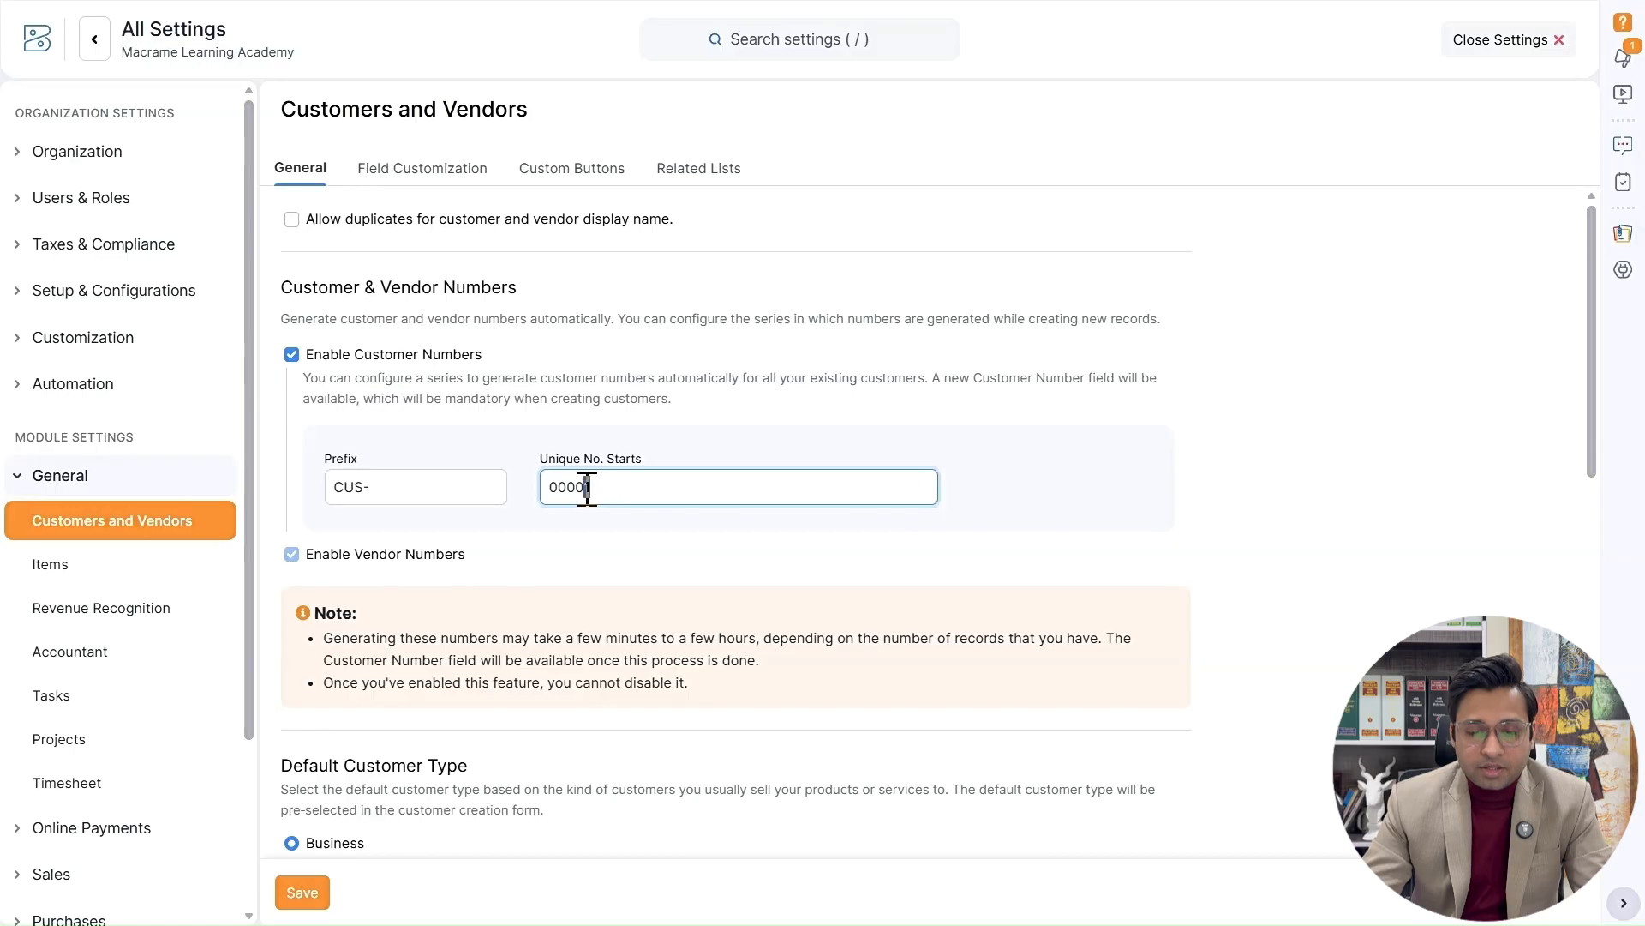
pyautogui.moveTo(585, 487); pyautogui.dragTo(554, 487)
pyautogui.click(554, 487)
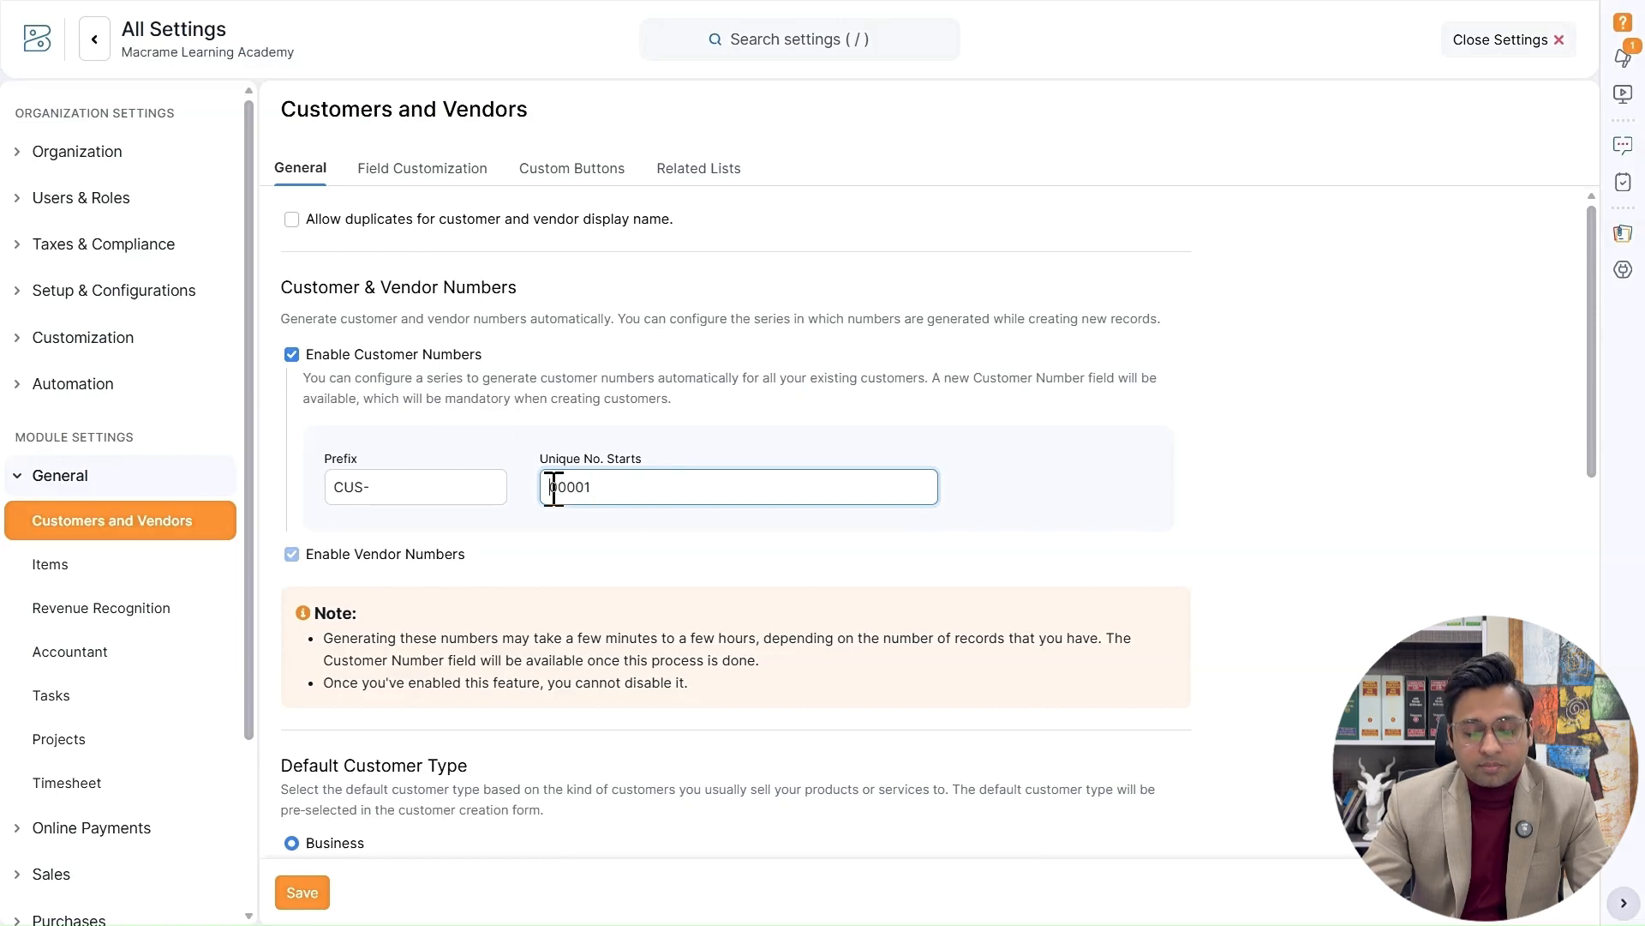
pyautogui.write('0')
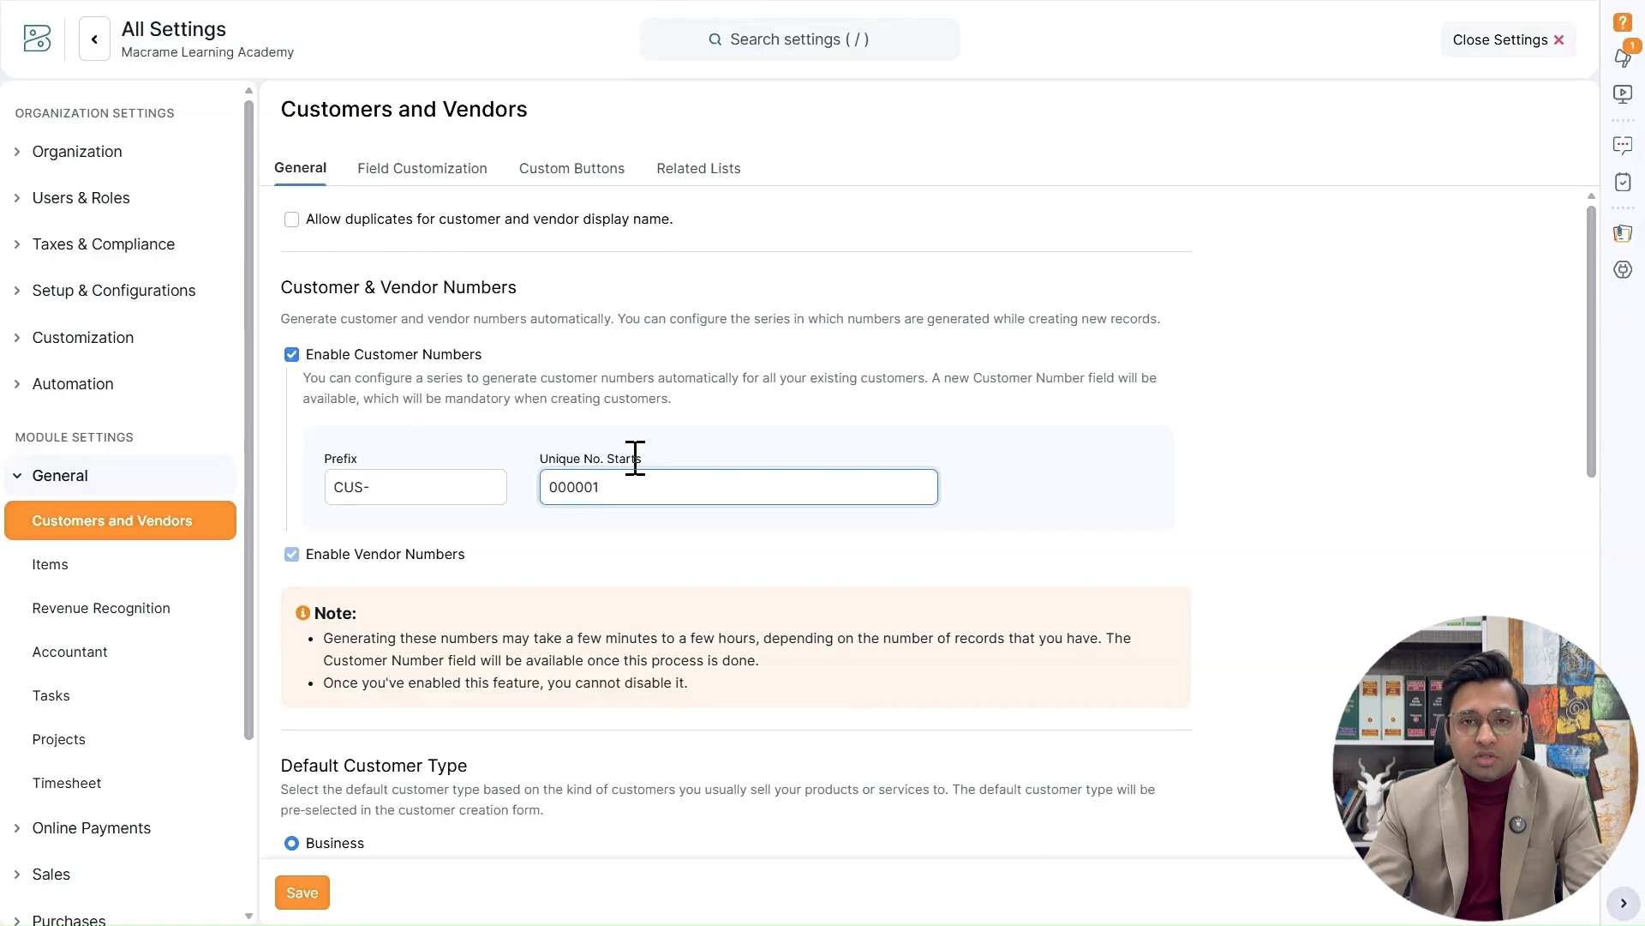
pyautogui.click(806, 418)
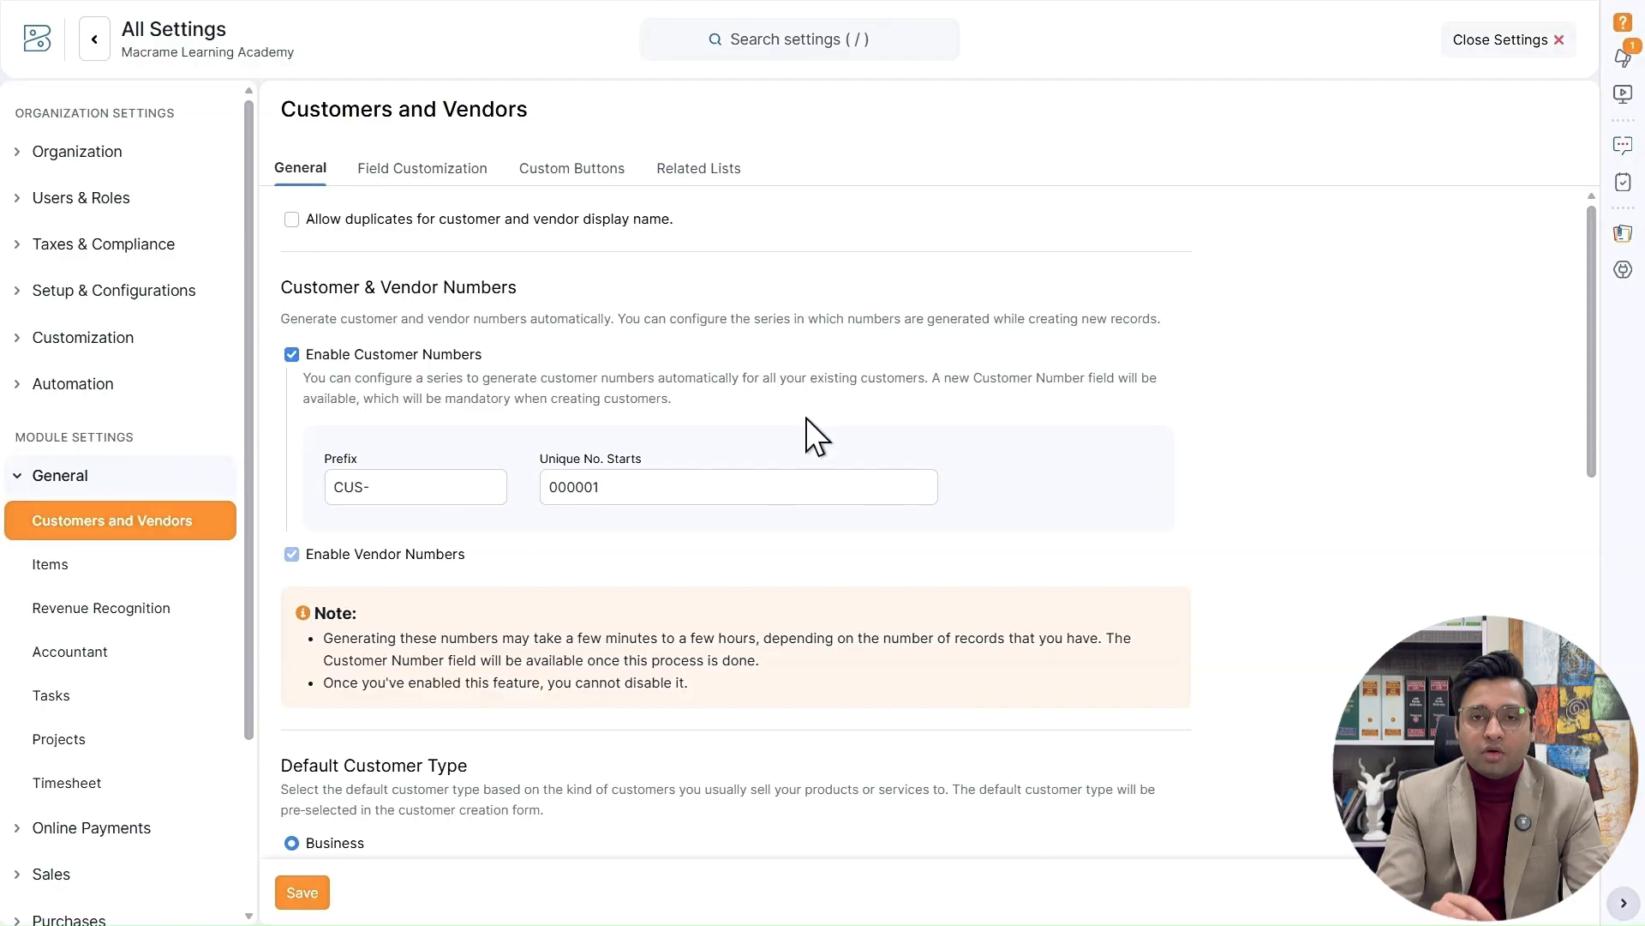
# - Review the vendor numbers option and the note about generating customer and vendor numbers
pyautogui.scroll(-1, 806, 418)
pyautogui.scroll(-1, 805, 418)
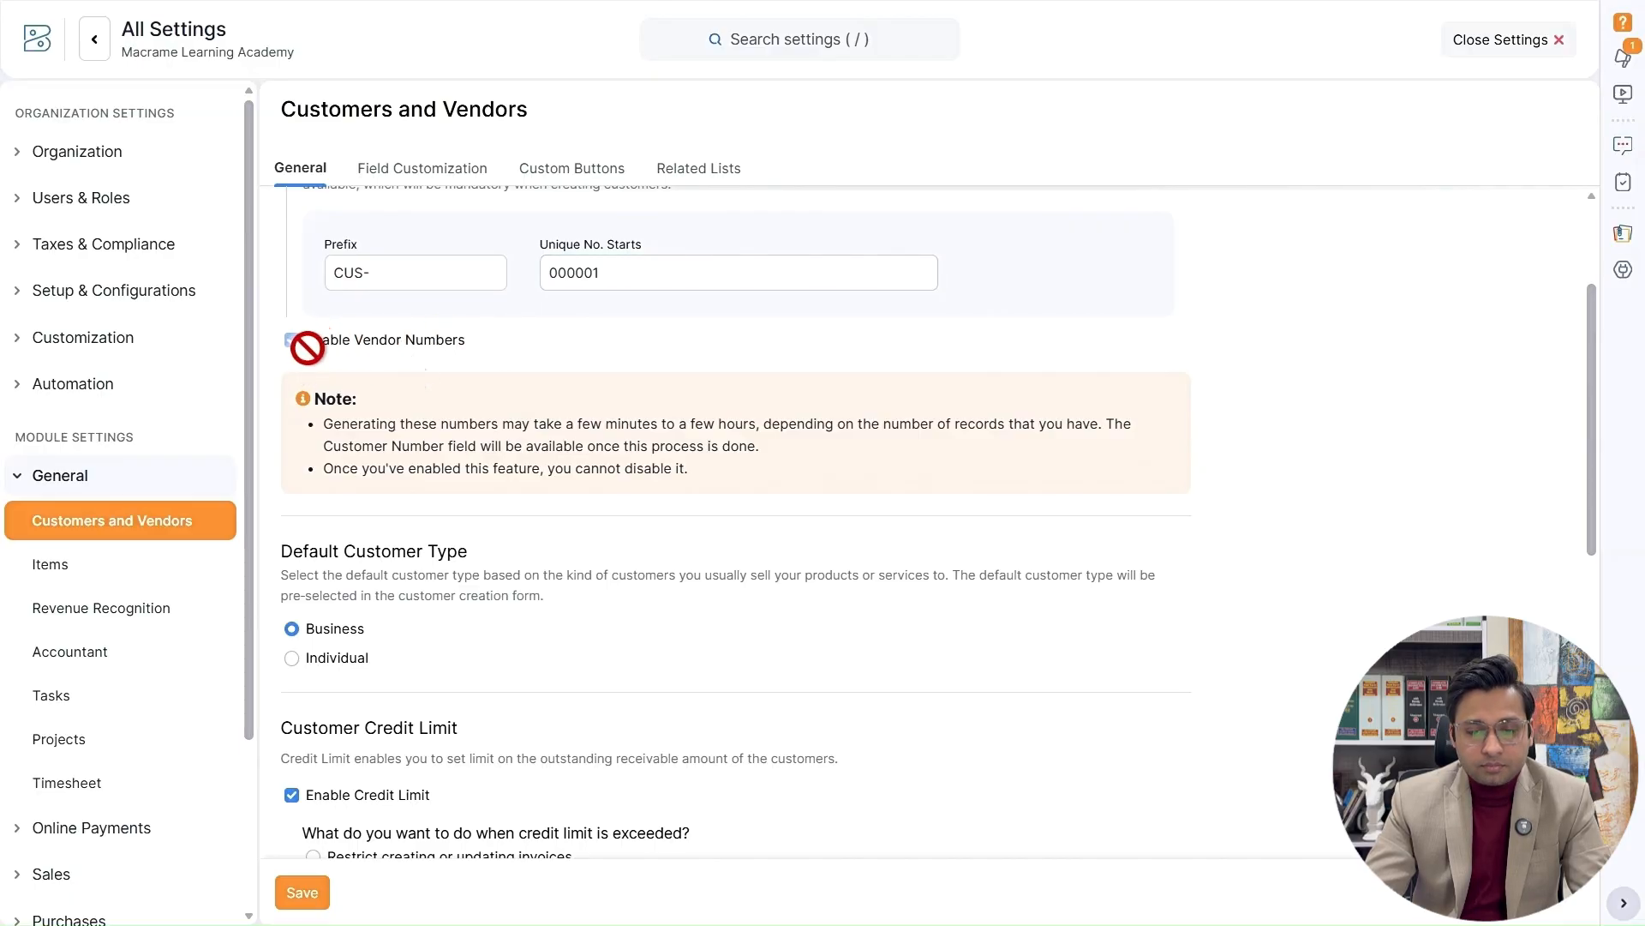
pyautogui.scroll(3, 308, 342)
pyautogui.scroll(-1, 425, 565)
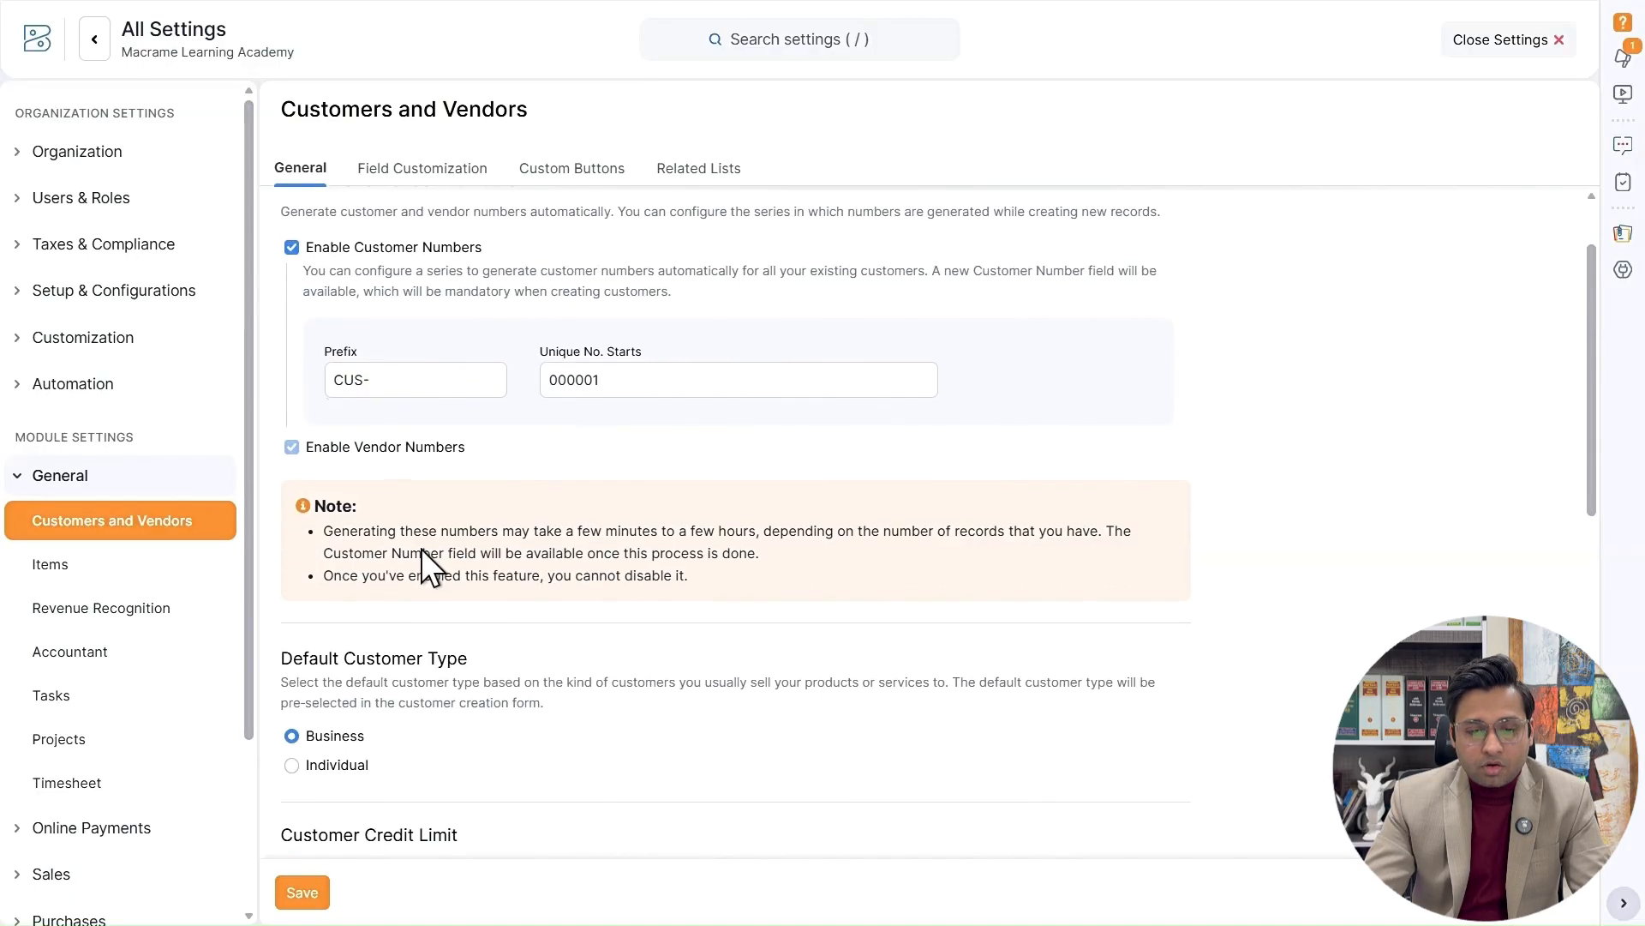
pyautogui.scroll(-1, 425, 549)
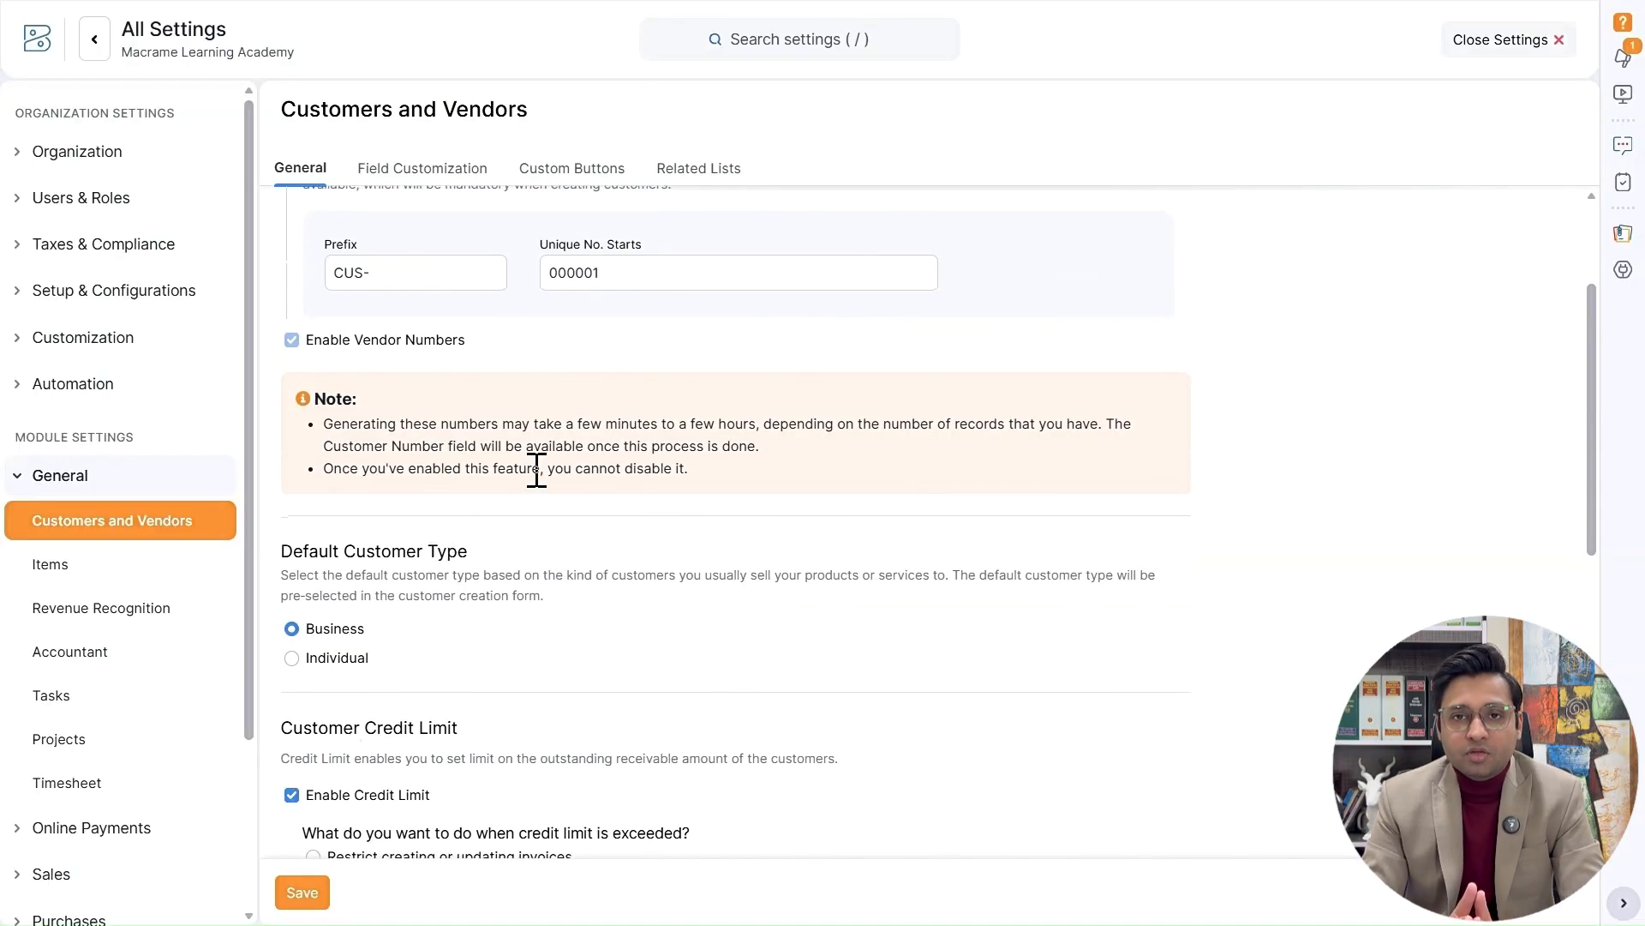
pyautogui.moveTo(554, 423); pyautogui.dragTo(775, 424)
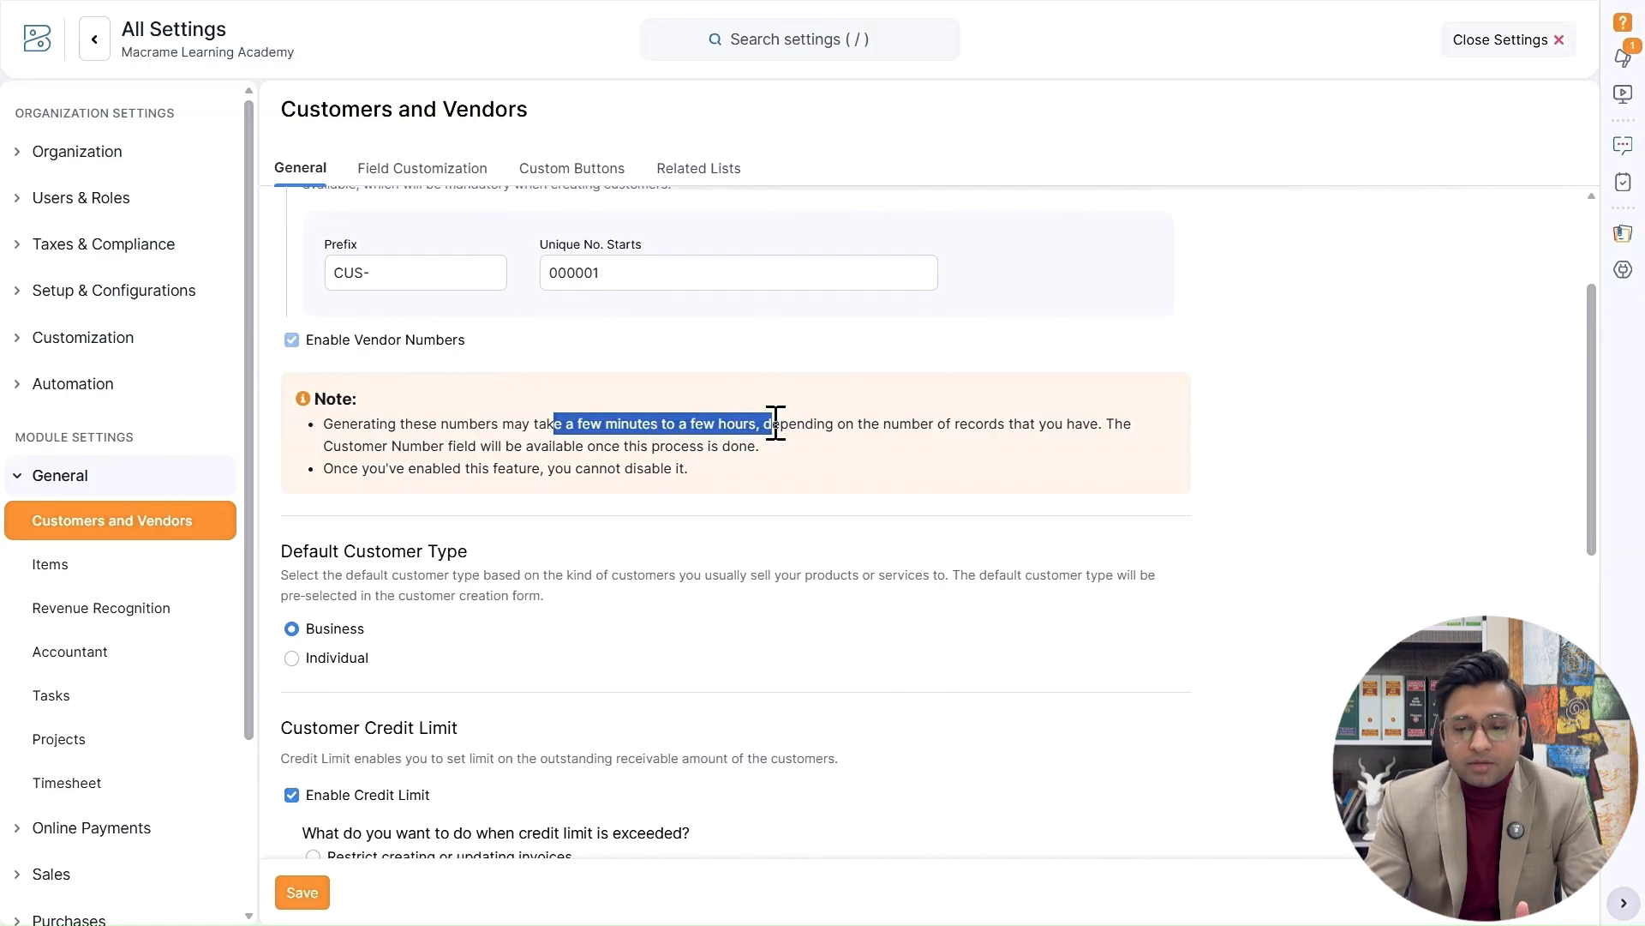
pyautogui.click(923, 460)
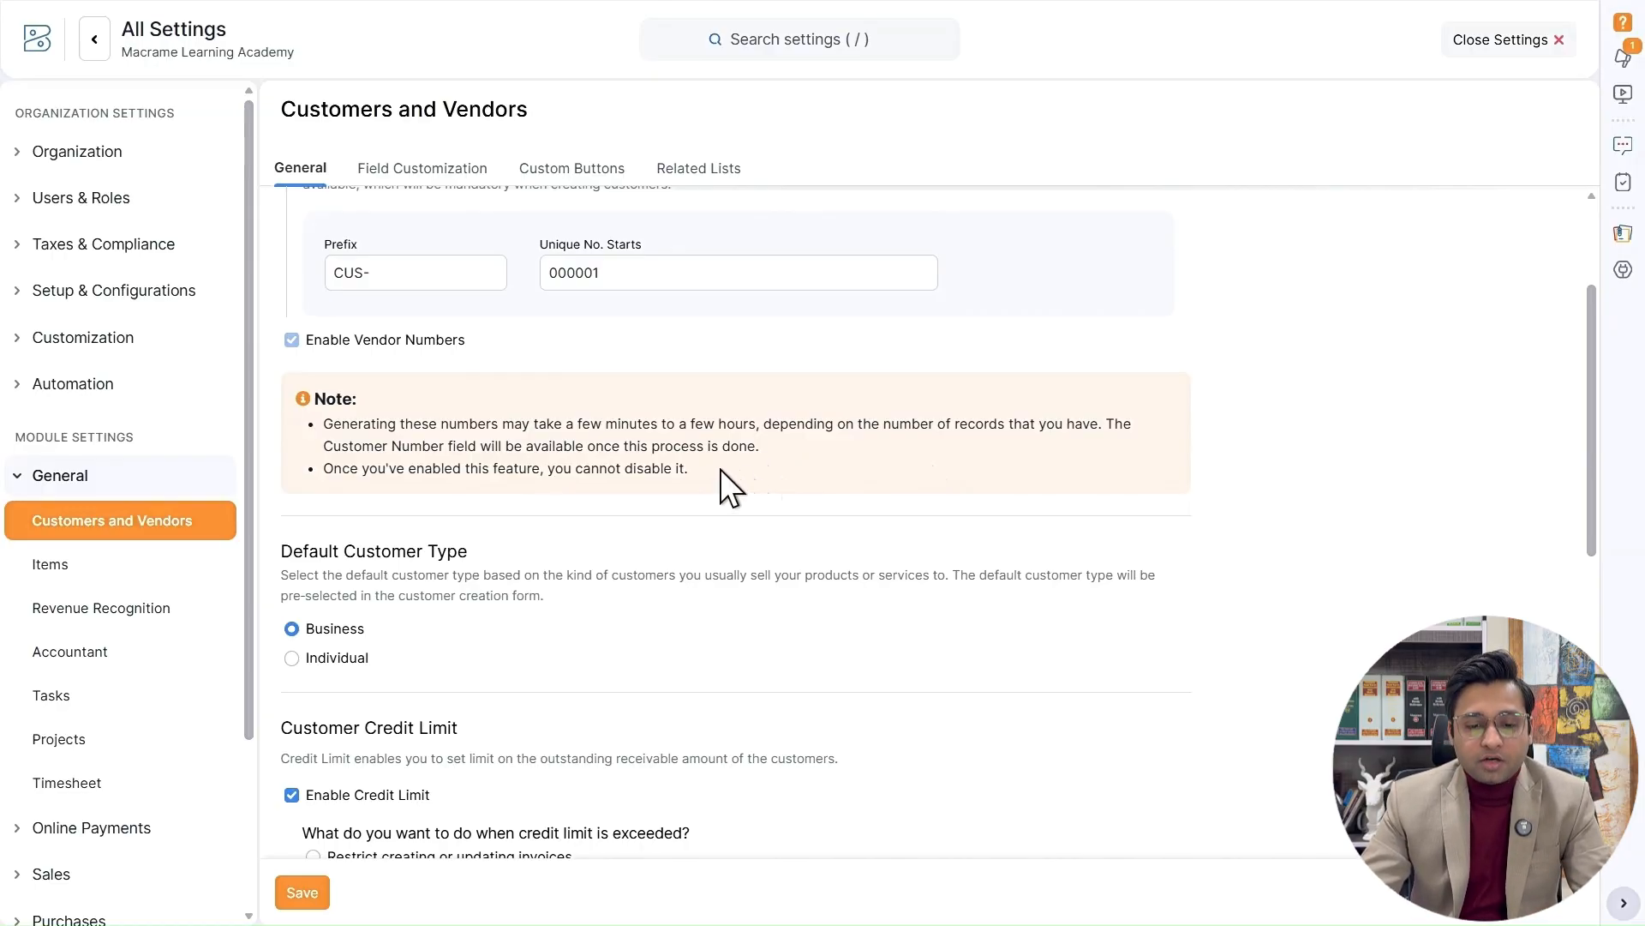
# - Try restricting invoice creation when the credit limit is exceeded, and switch back to showing a warning and allowing users to proceed
pyautogui.scroll(-3, 724, 480)
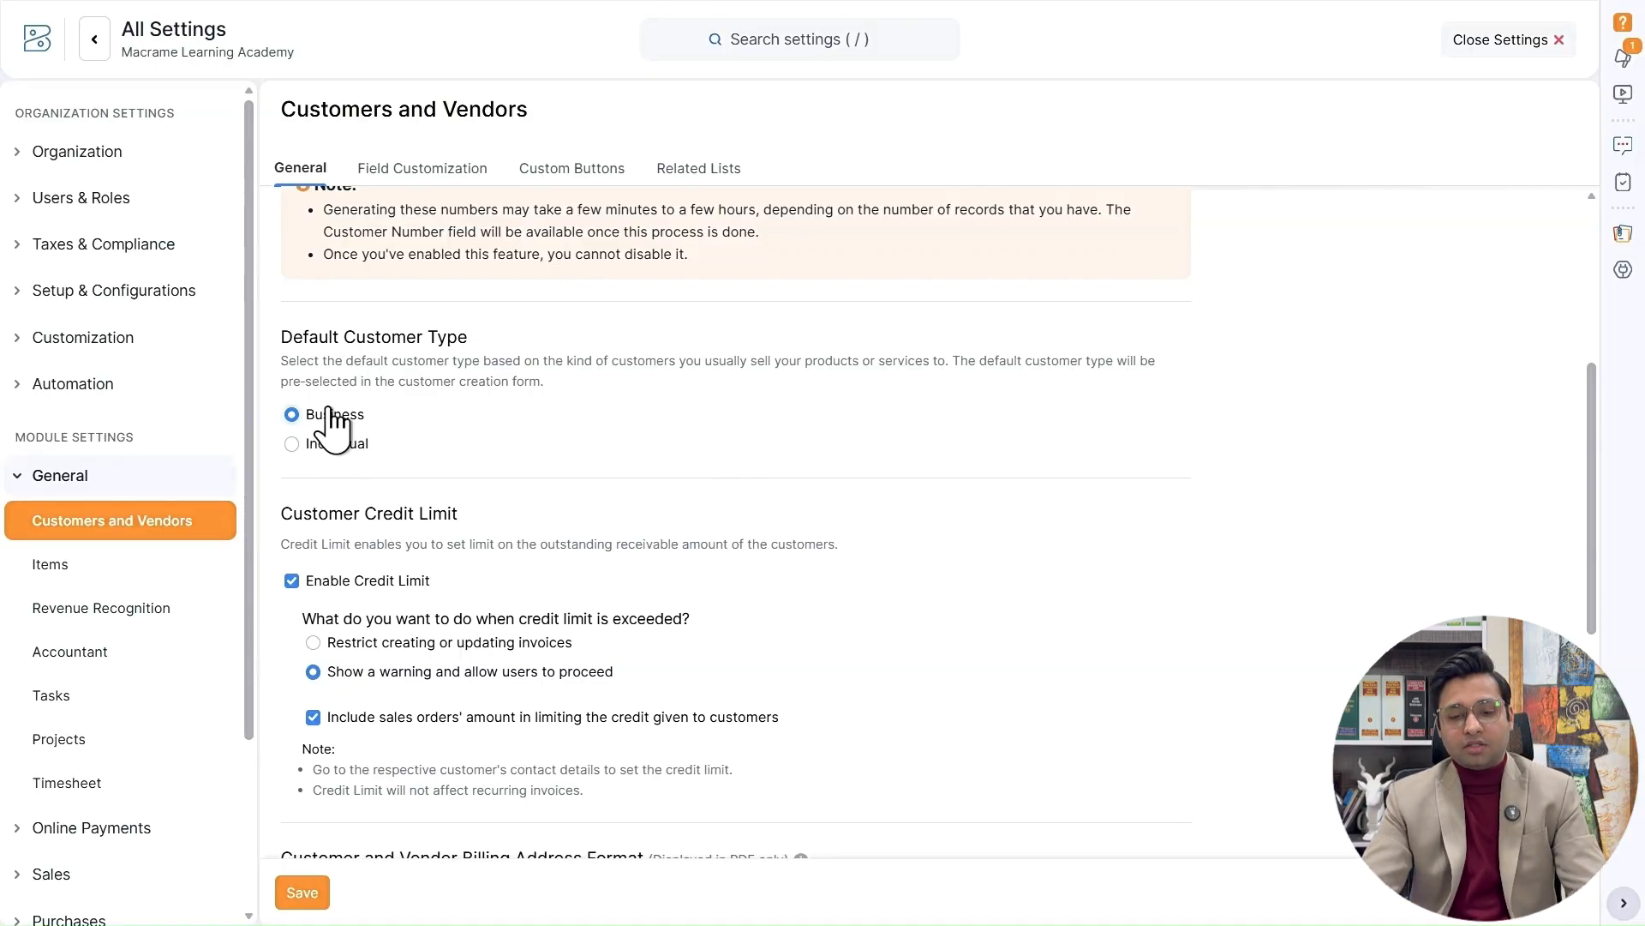
pyautogui.scroll(-3, 643, 393)
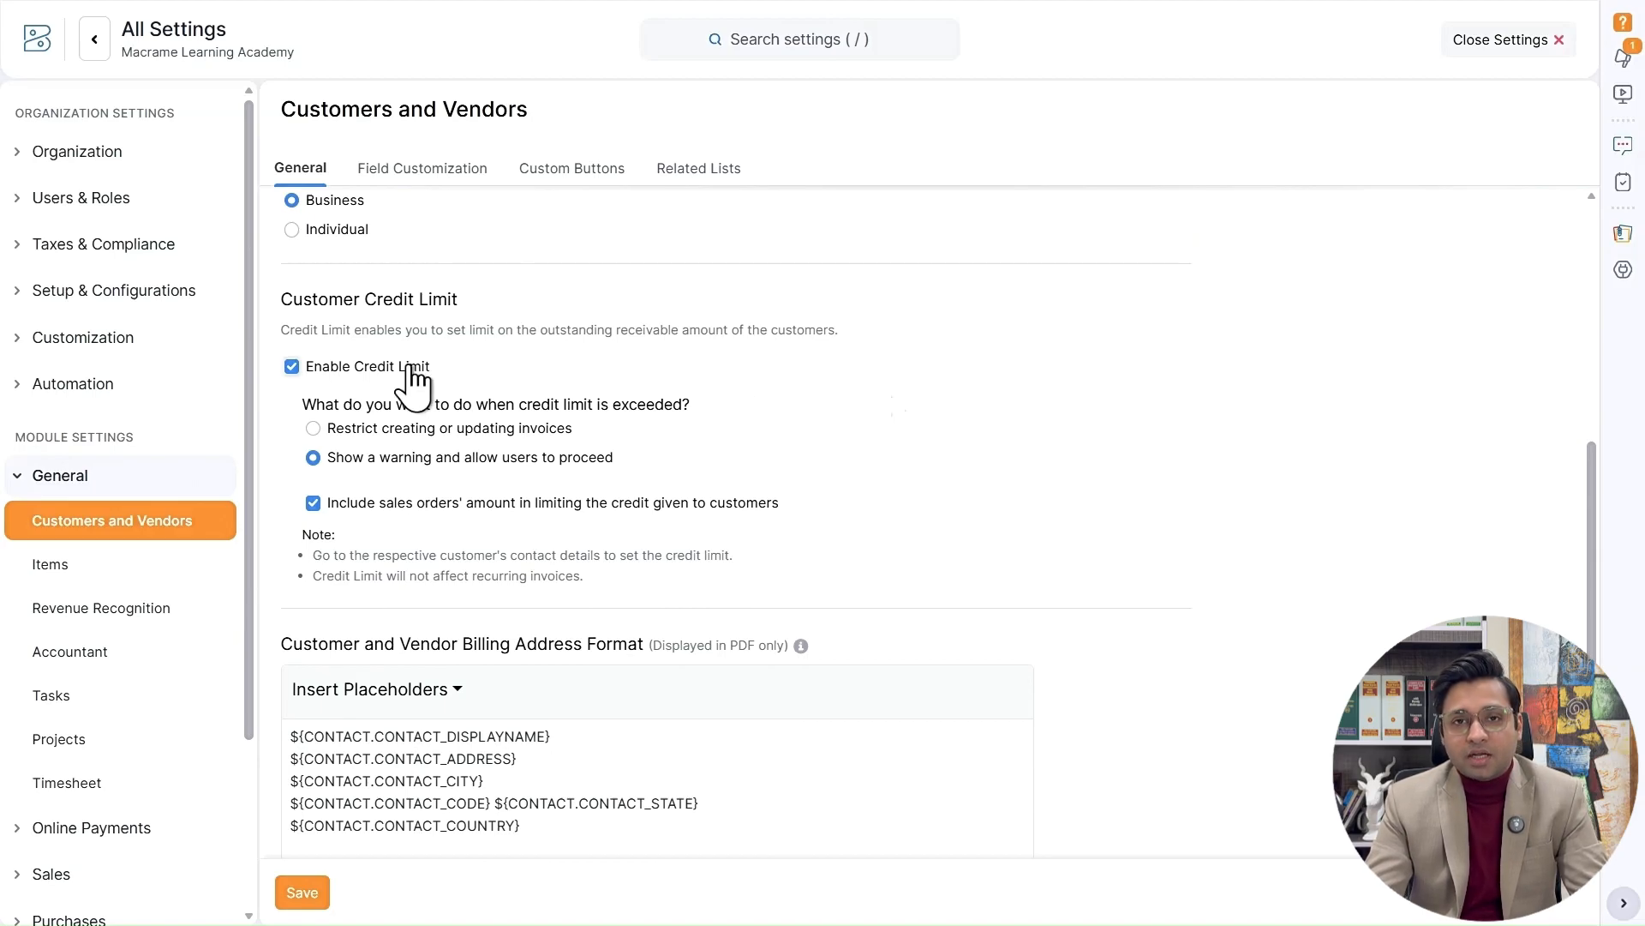
pyautogui.scroll(1, 402, 368)
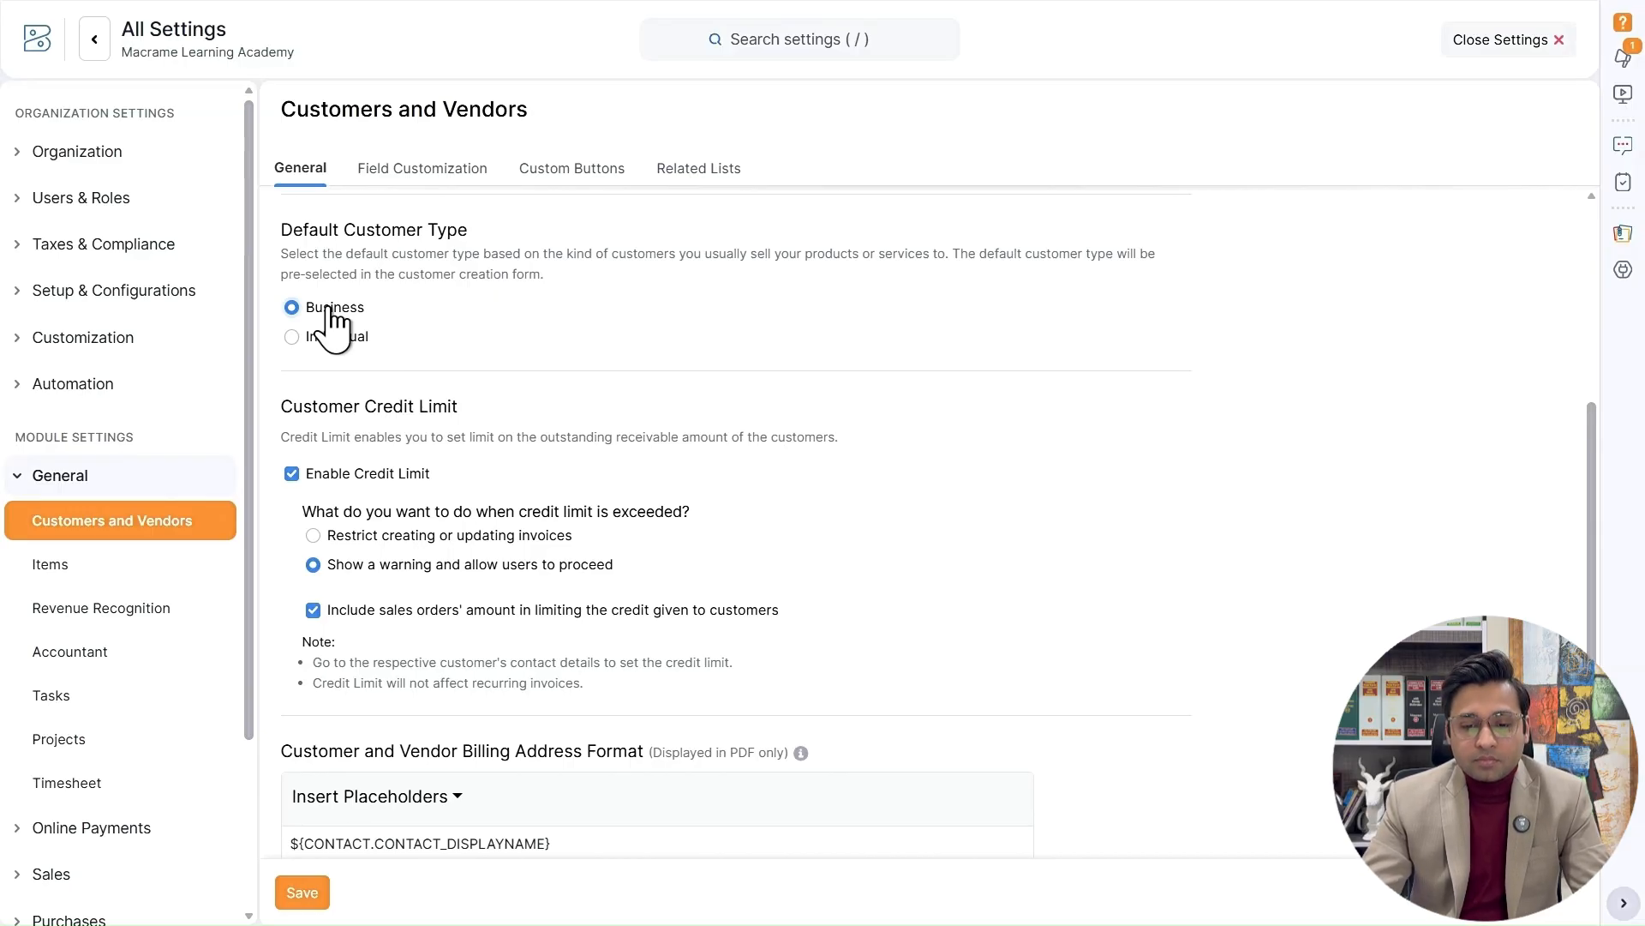
pyautogui.scroll(-1, 428, 450)
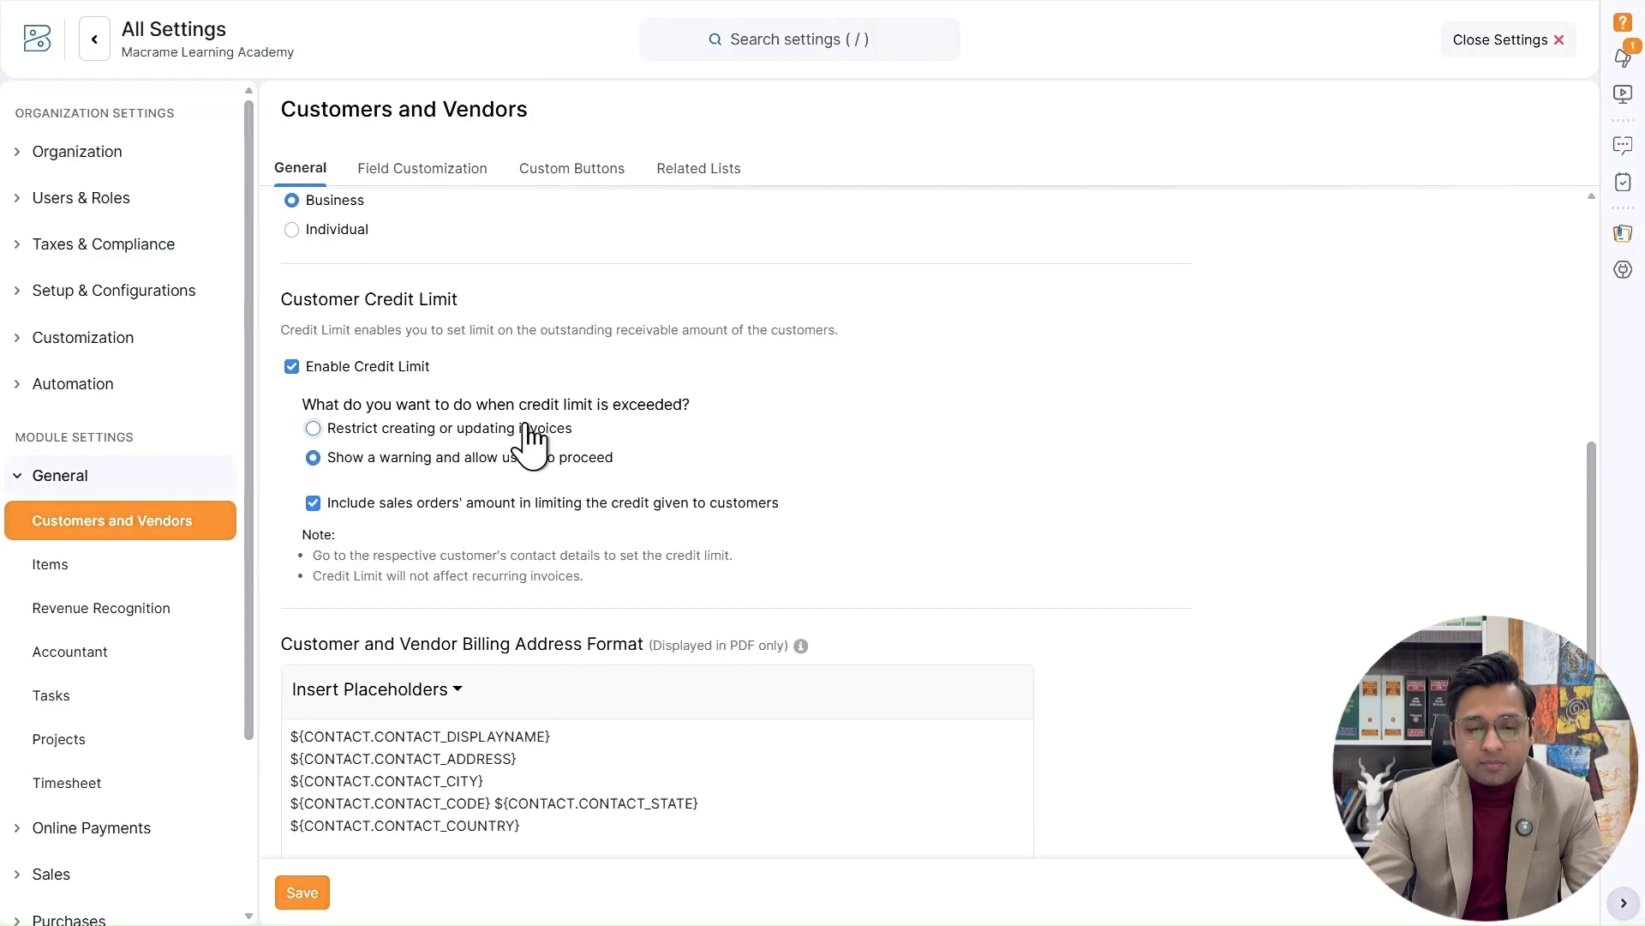
pyautogui.click(351, 429)
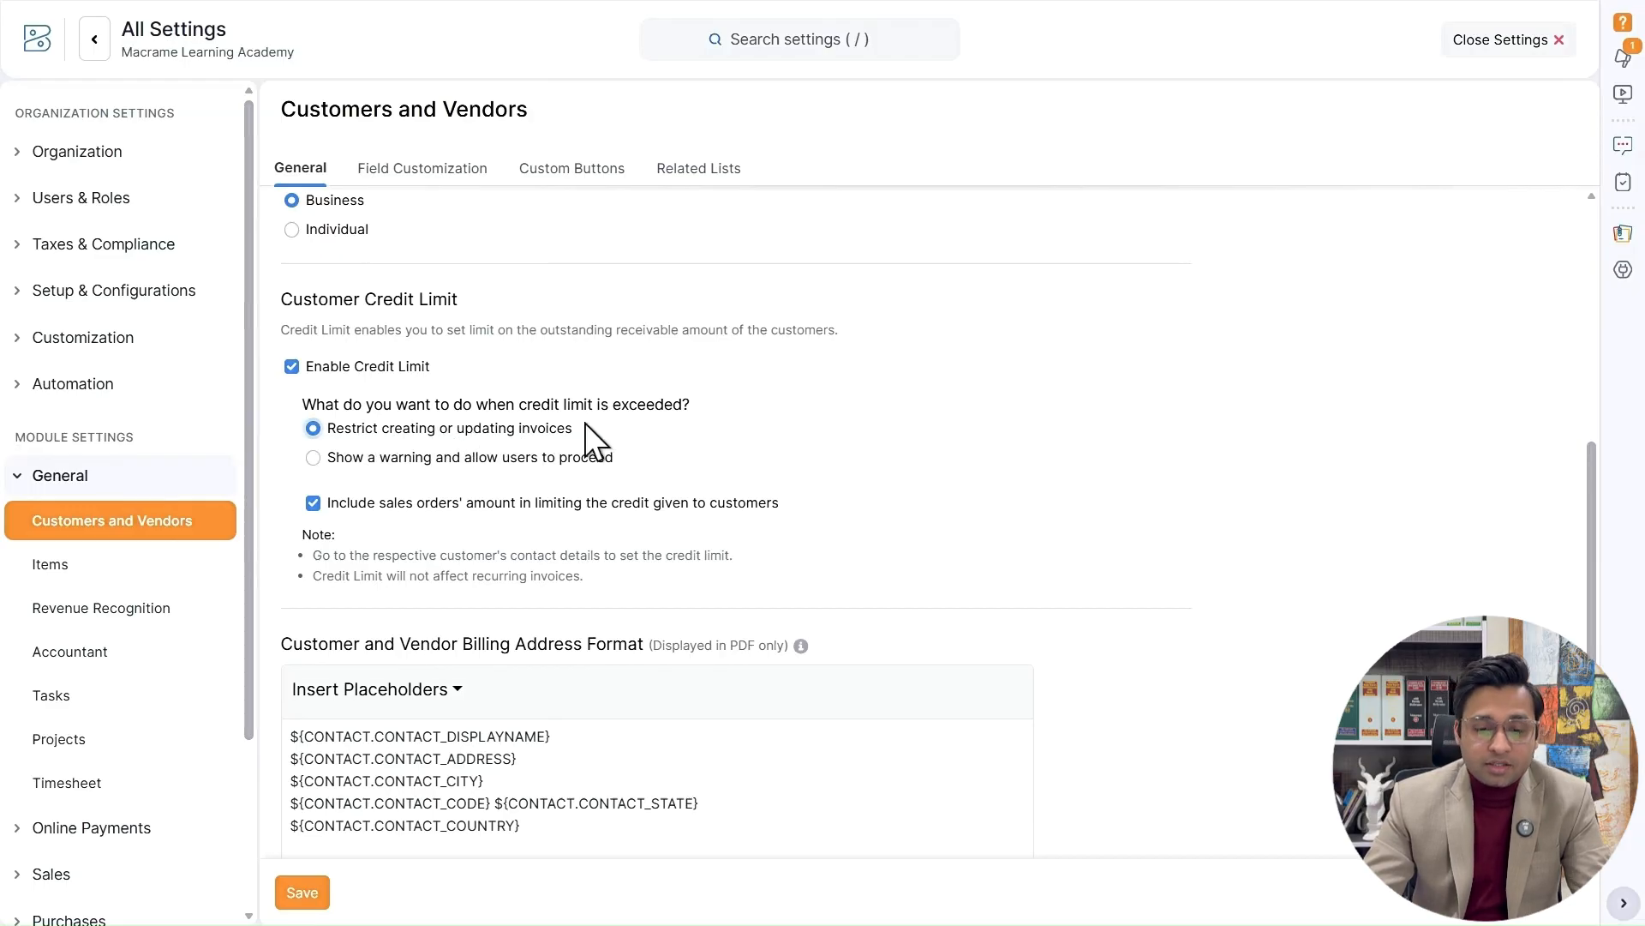
pyautogui.click(439, 457)
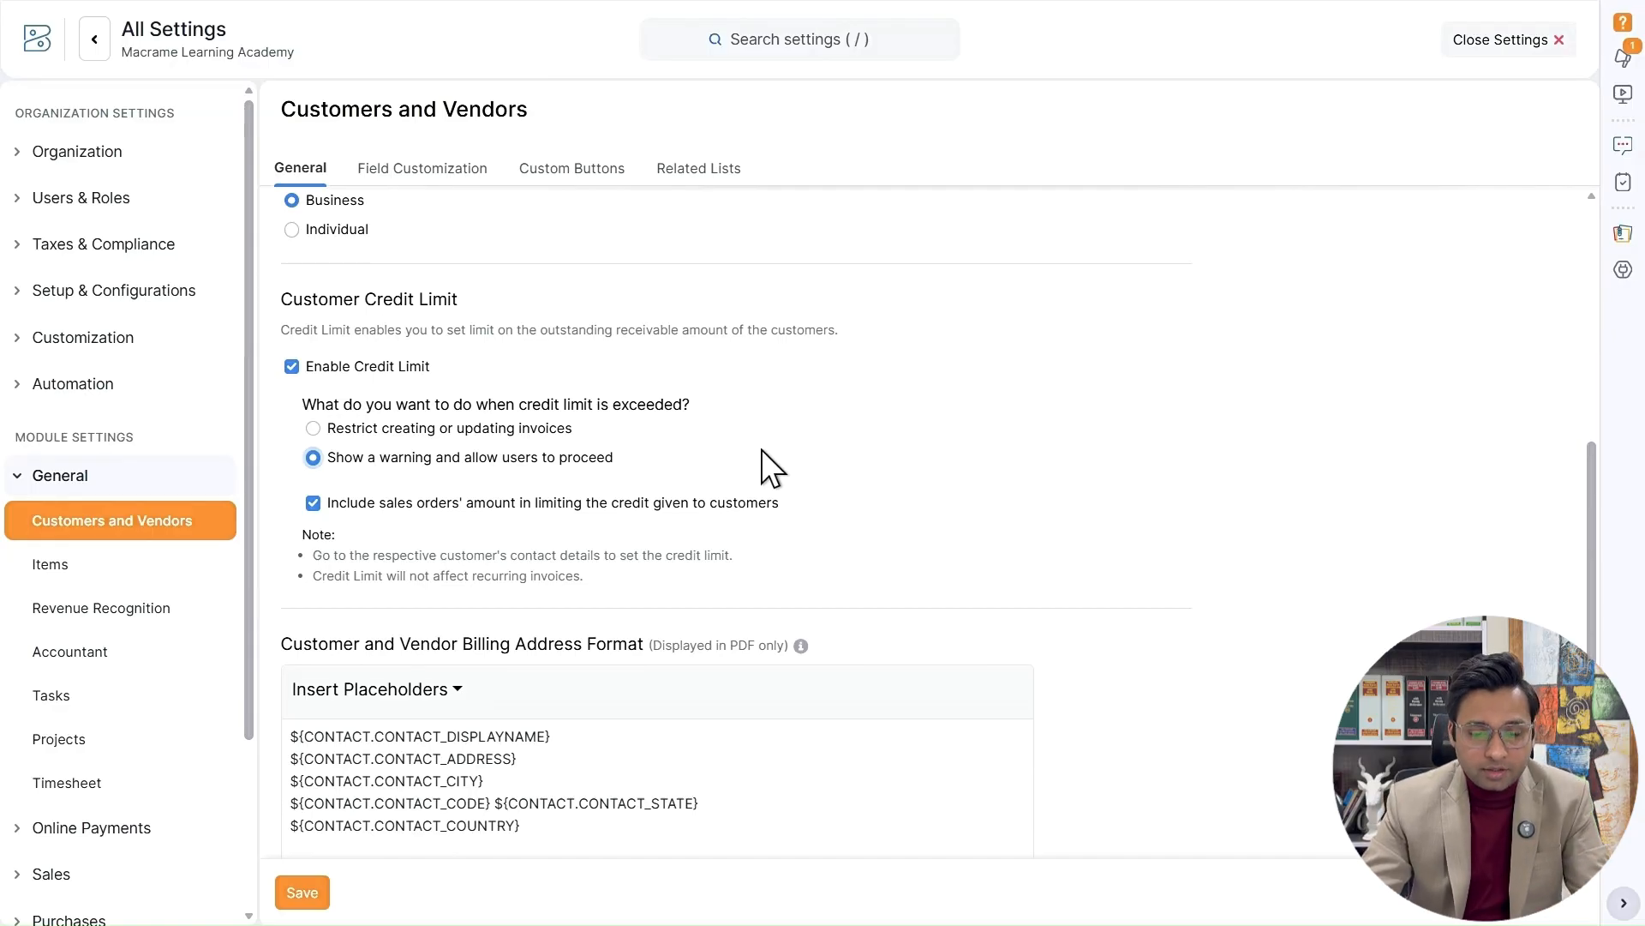
# - Review the placeholders used in the customer and vendor billing and shipping address formats
pyautogui.scroll(-2, 761, 449)
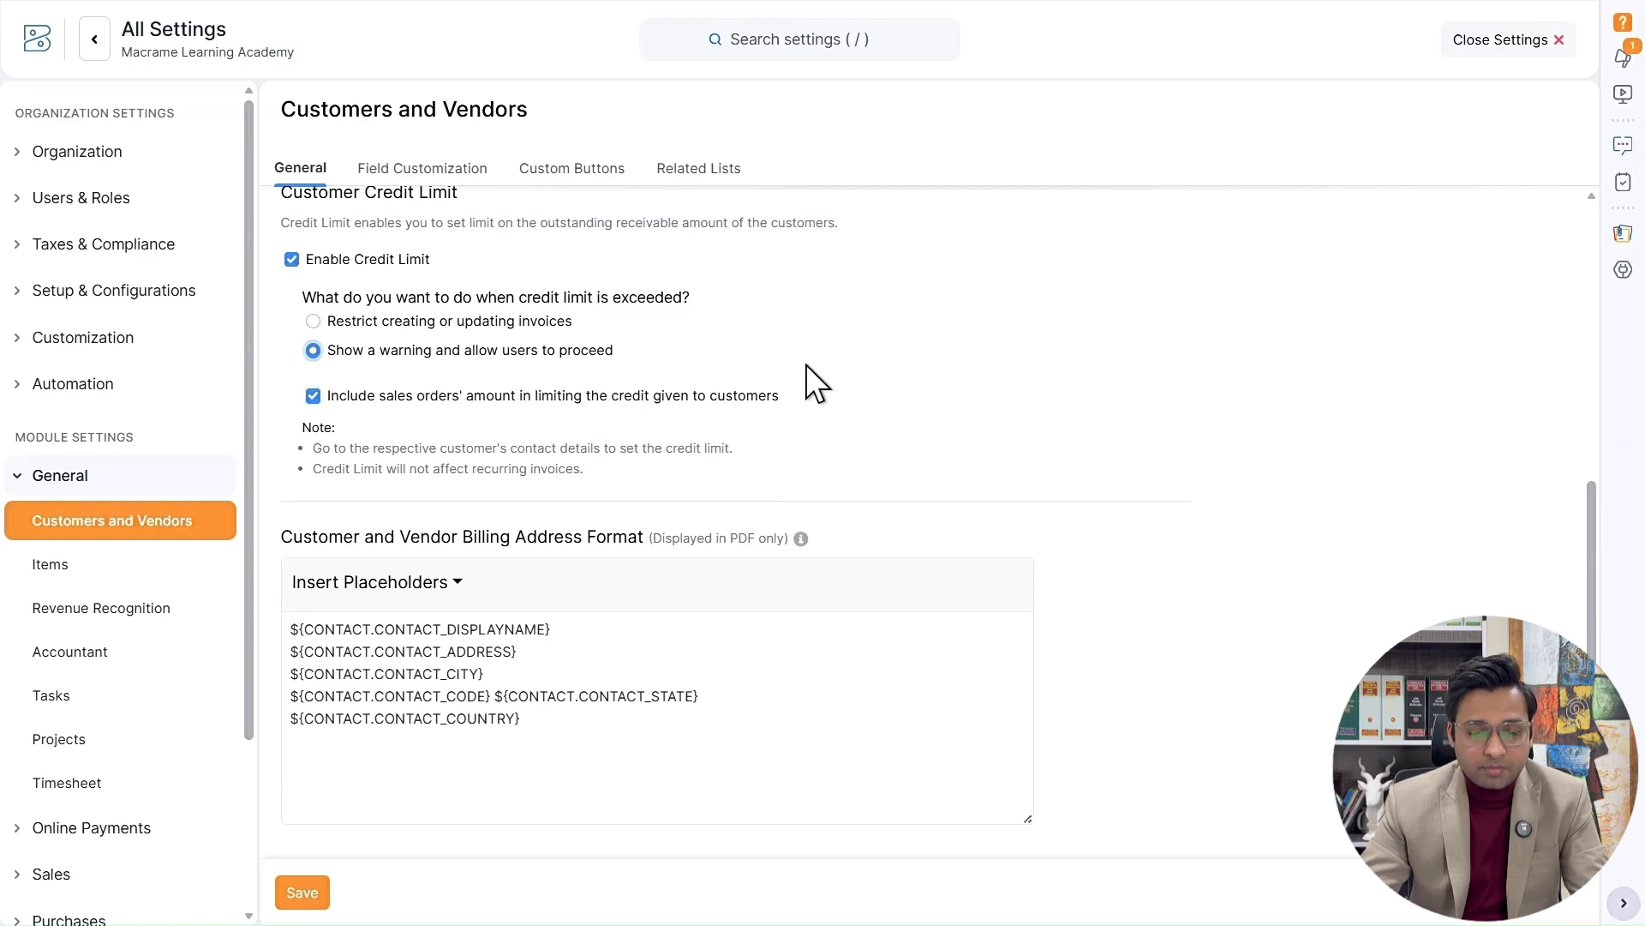
pyautogui.scroll(-3, 882, 342)
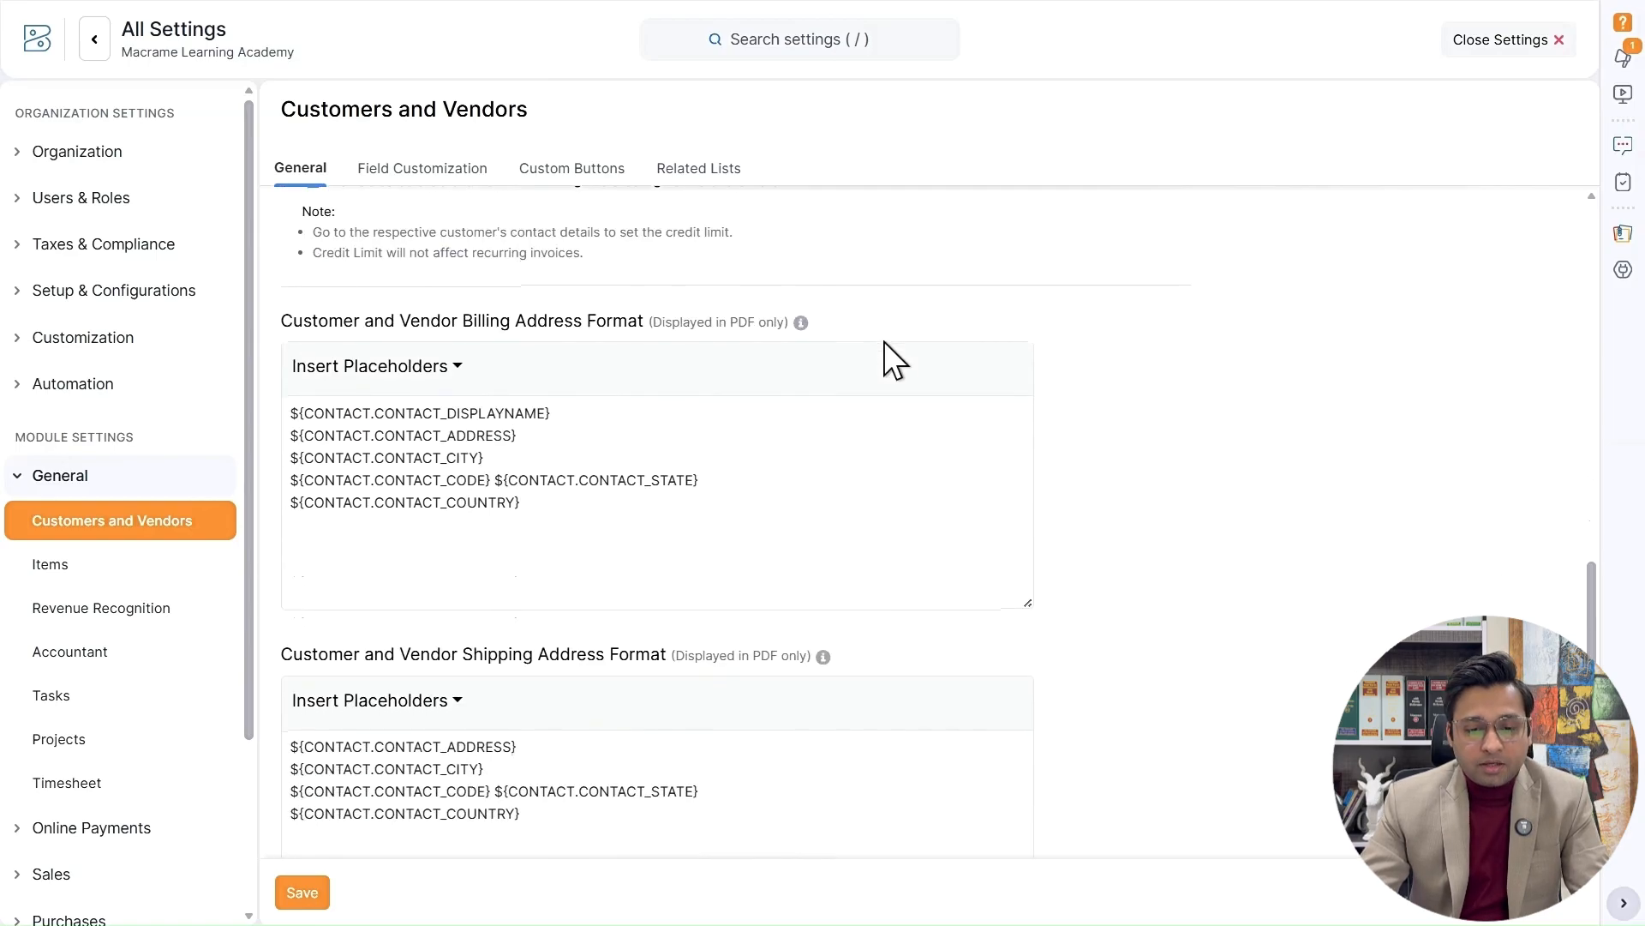
pyautogui.scroll(-2, 882, 341)
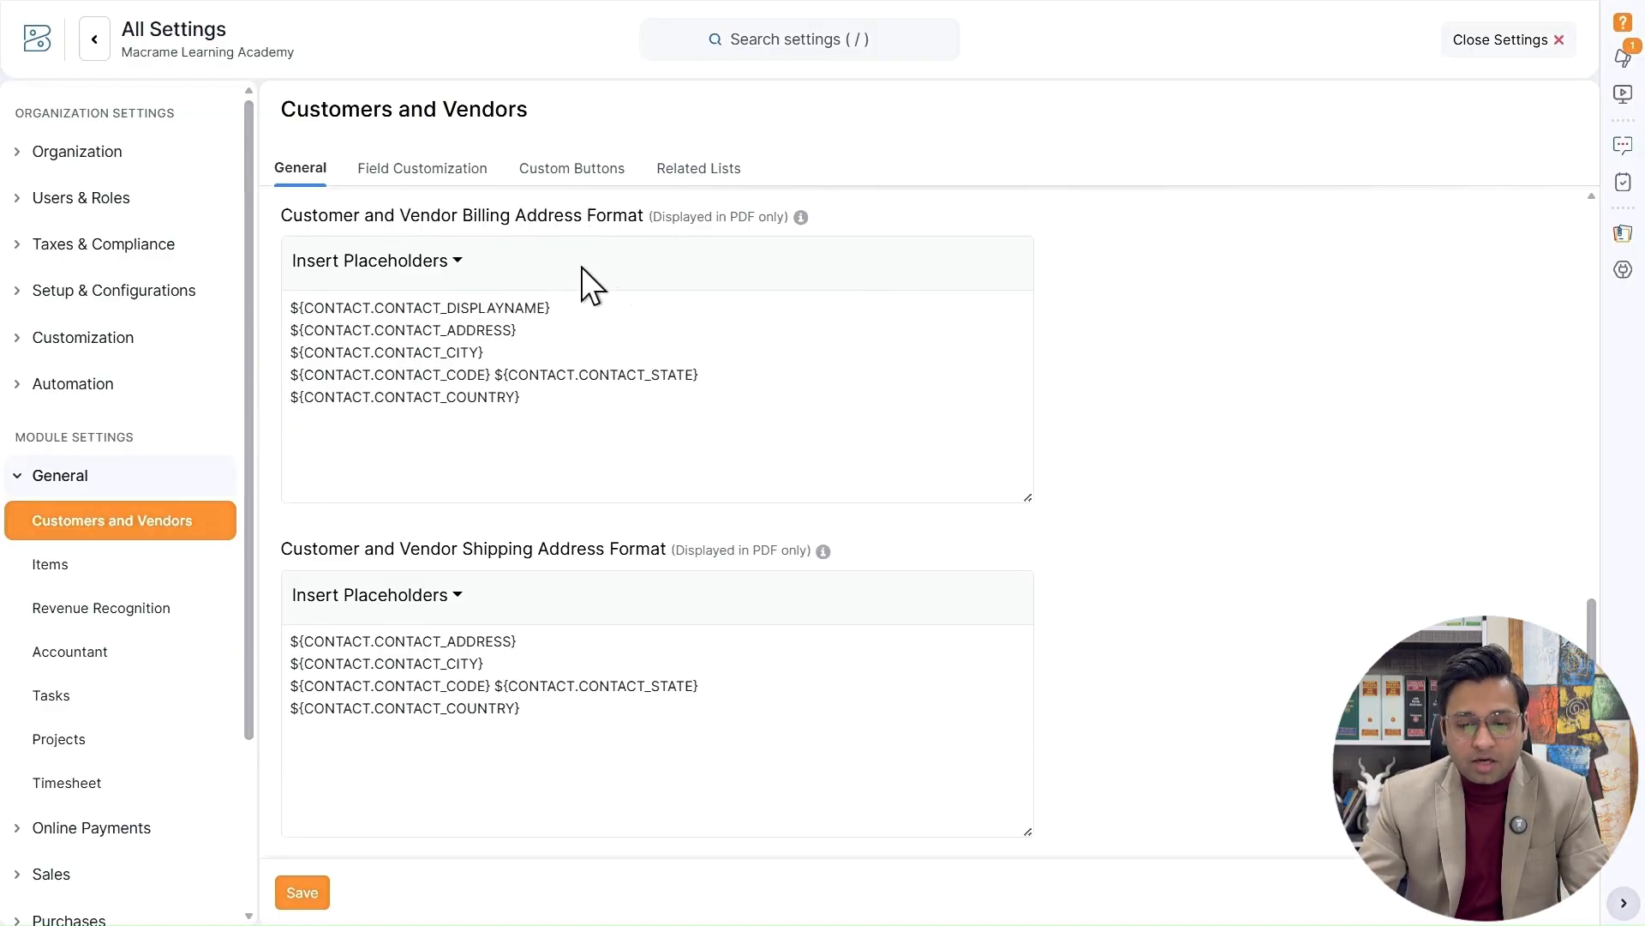
pyautogui.click(298, 311)
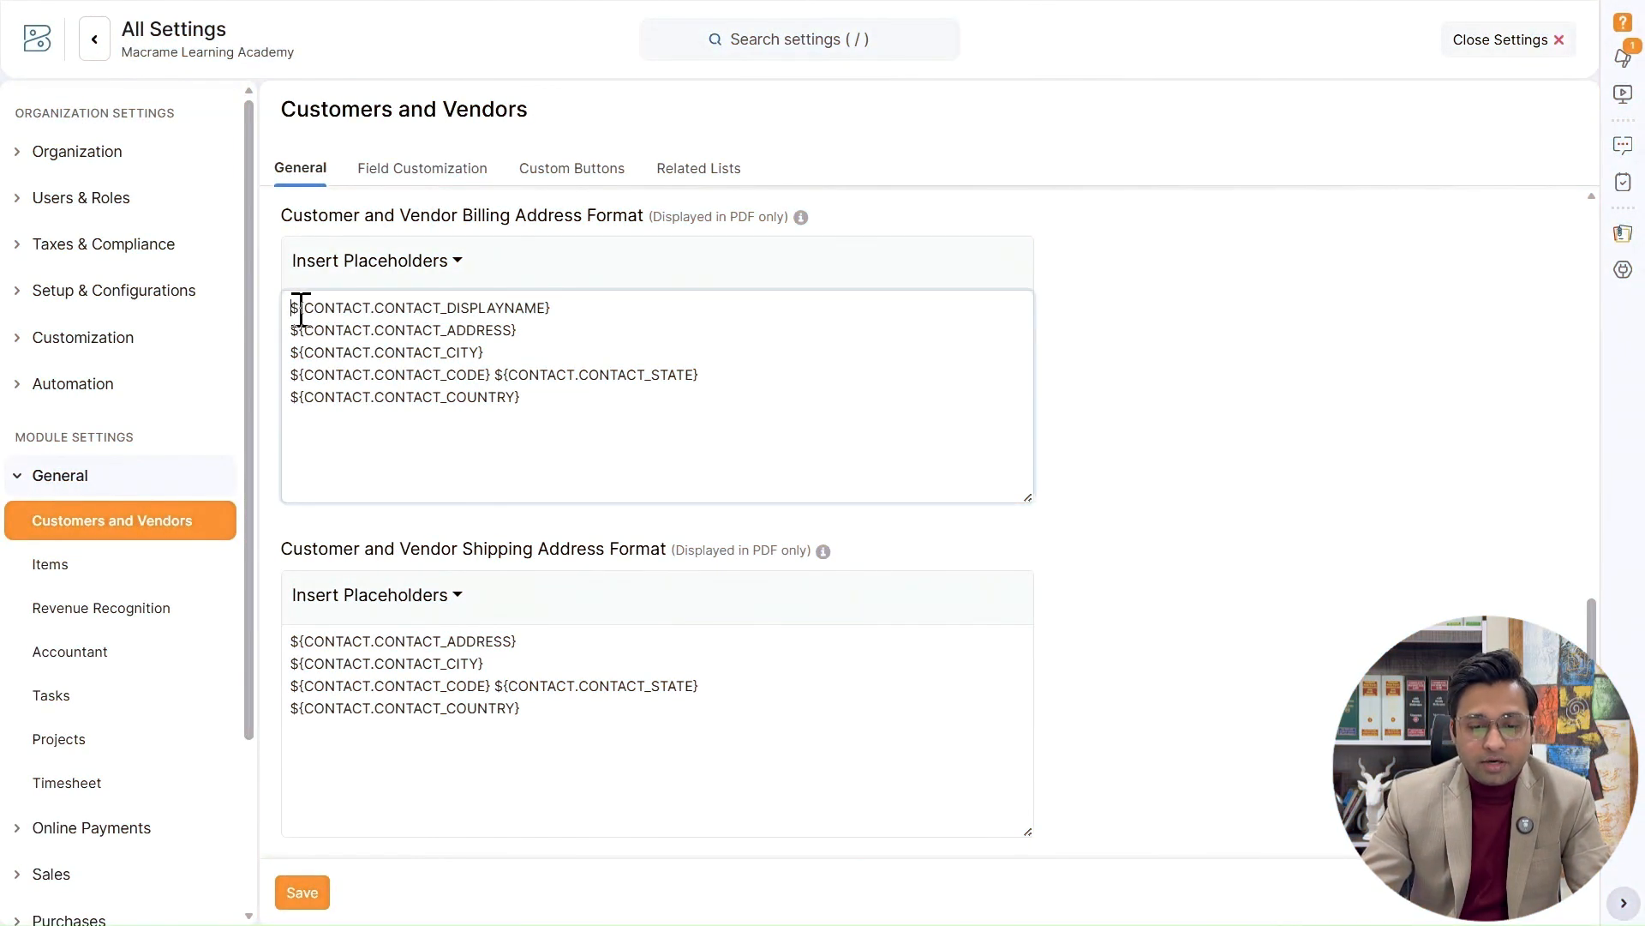
pyautogui.moveTo(298, 311); pyautogui.dragTo(650, 314)
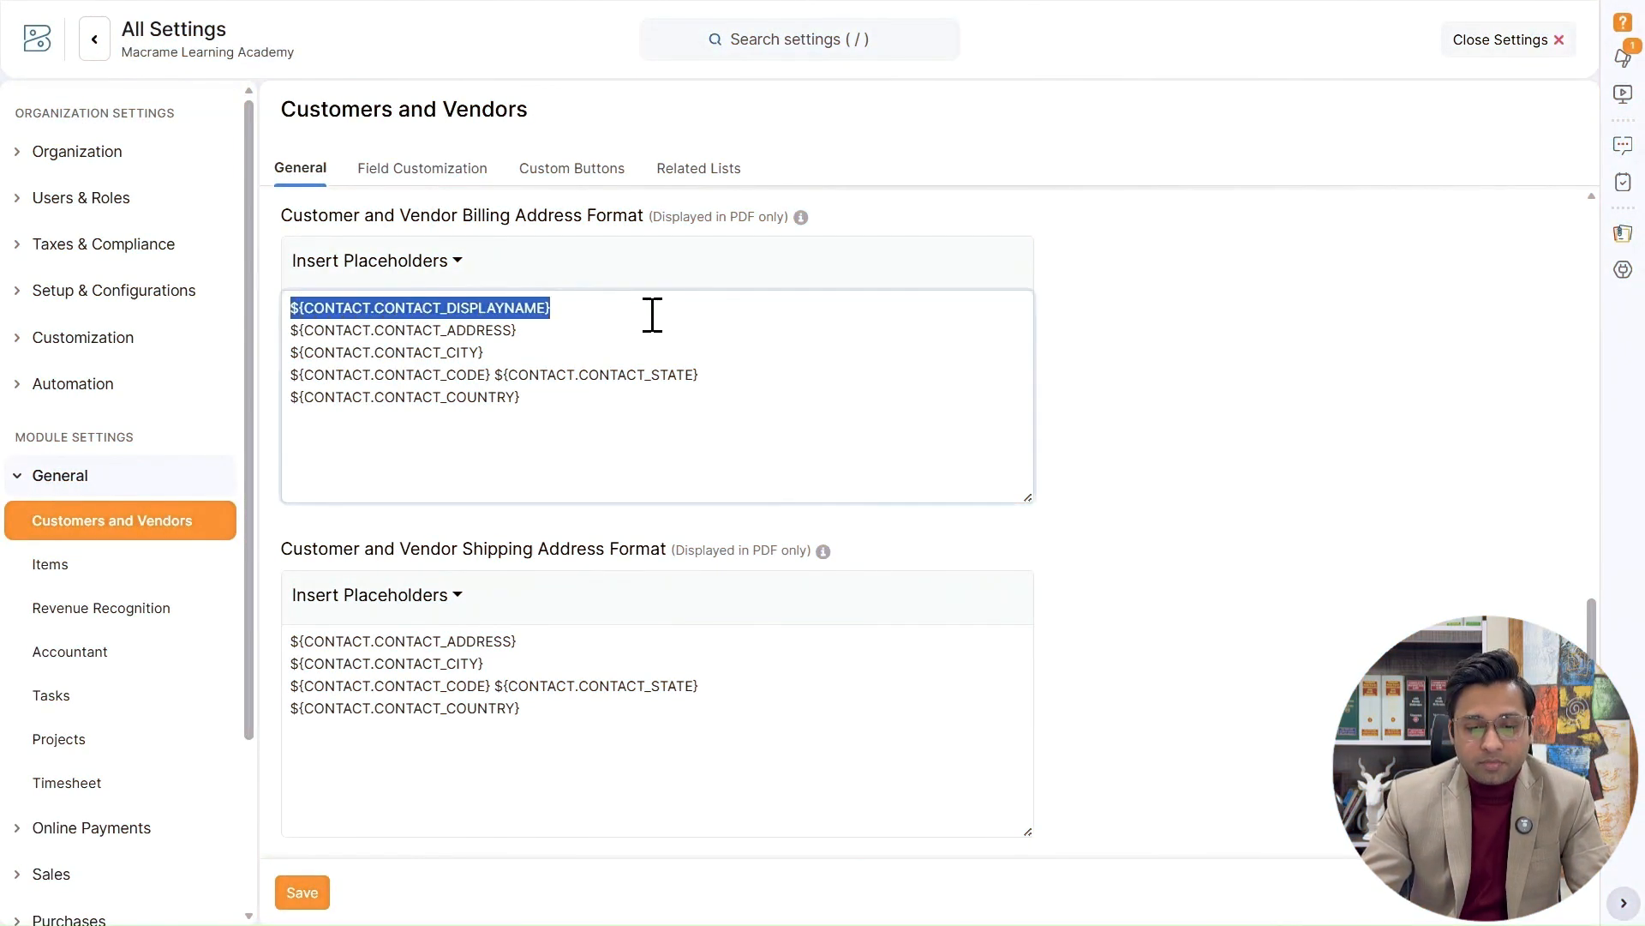
pyautogui.moveTo(340, 333); pyautogui.dragTo(488, 333)
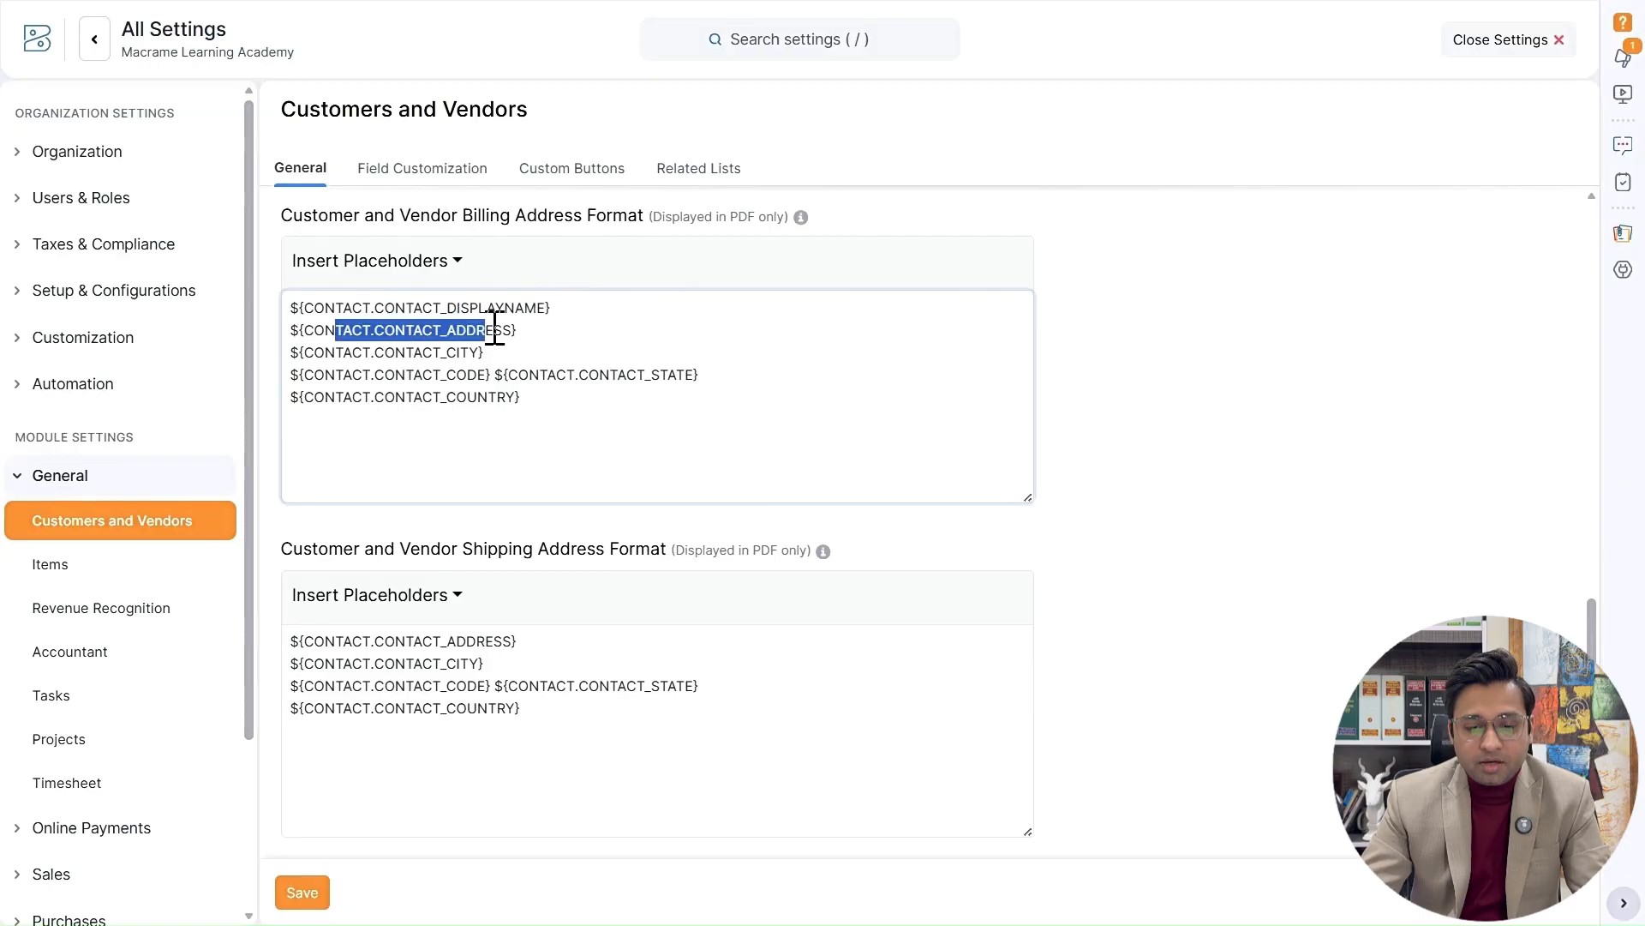
pyautogui.moveTo(371, 352); pyautogui.dragTo(698, 374)
pyautogui.moveTo(377, 397); pyautogui.dragTo(539, 403)
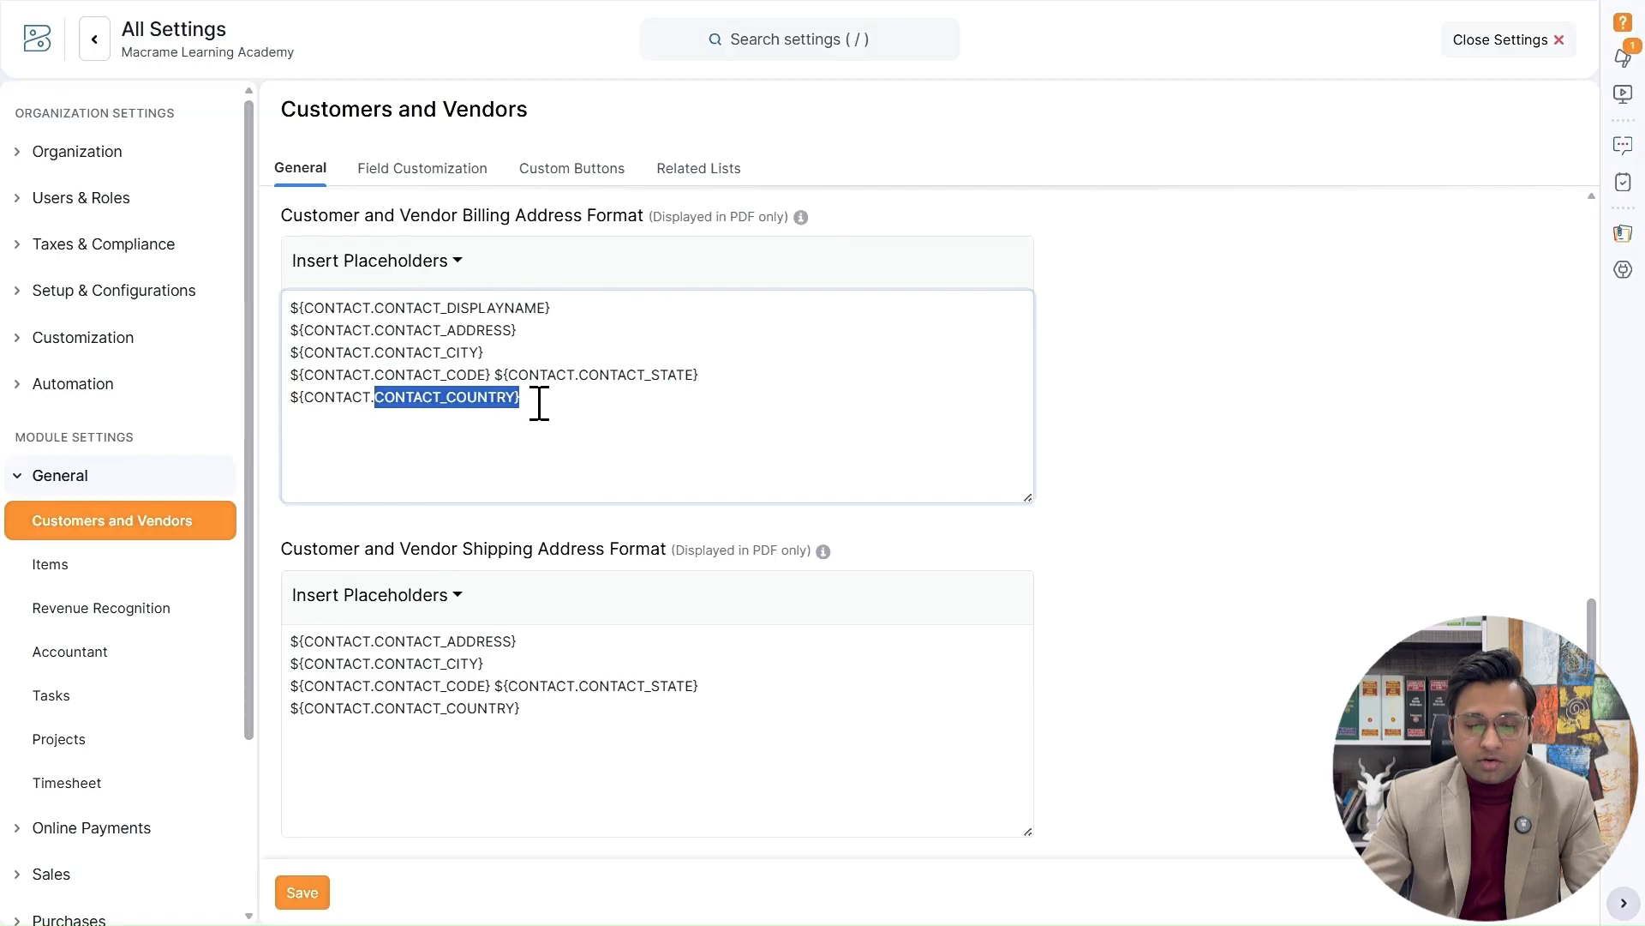
pyautogui.click(648, 415)
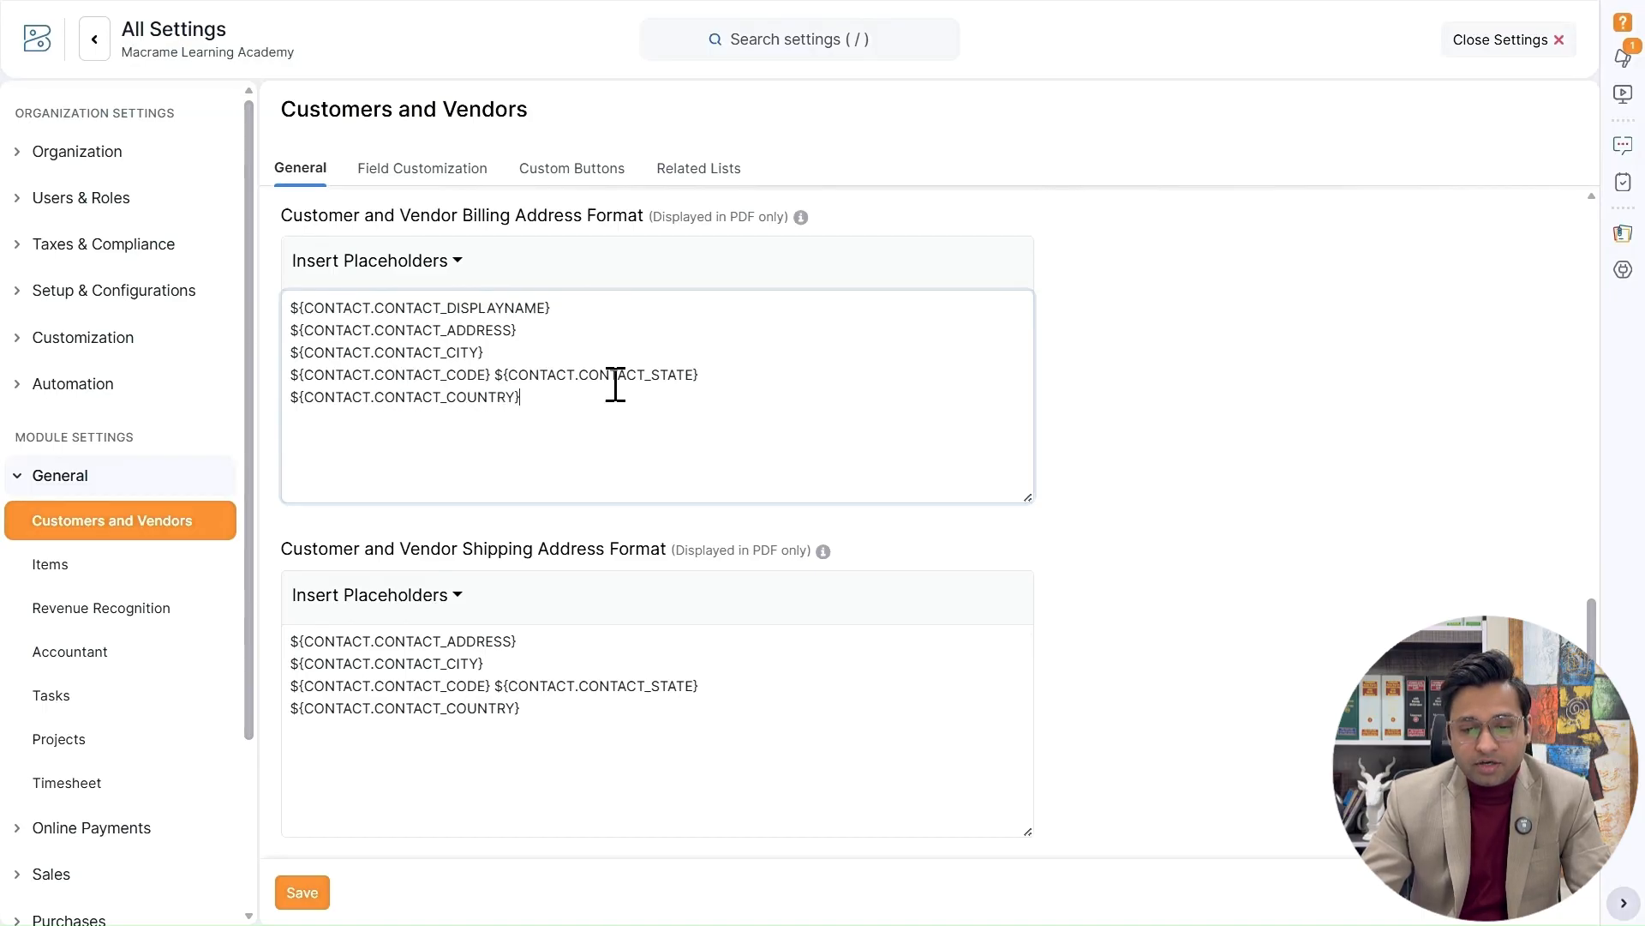
pyautogui.moveTo(464, 215); pyautogui.dragTo(576, 217)
pyautogui.click(430, 549)
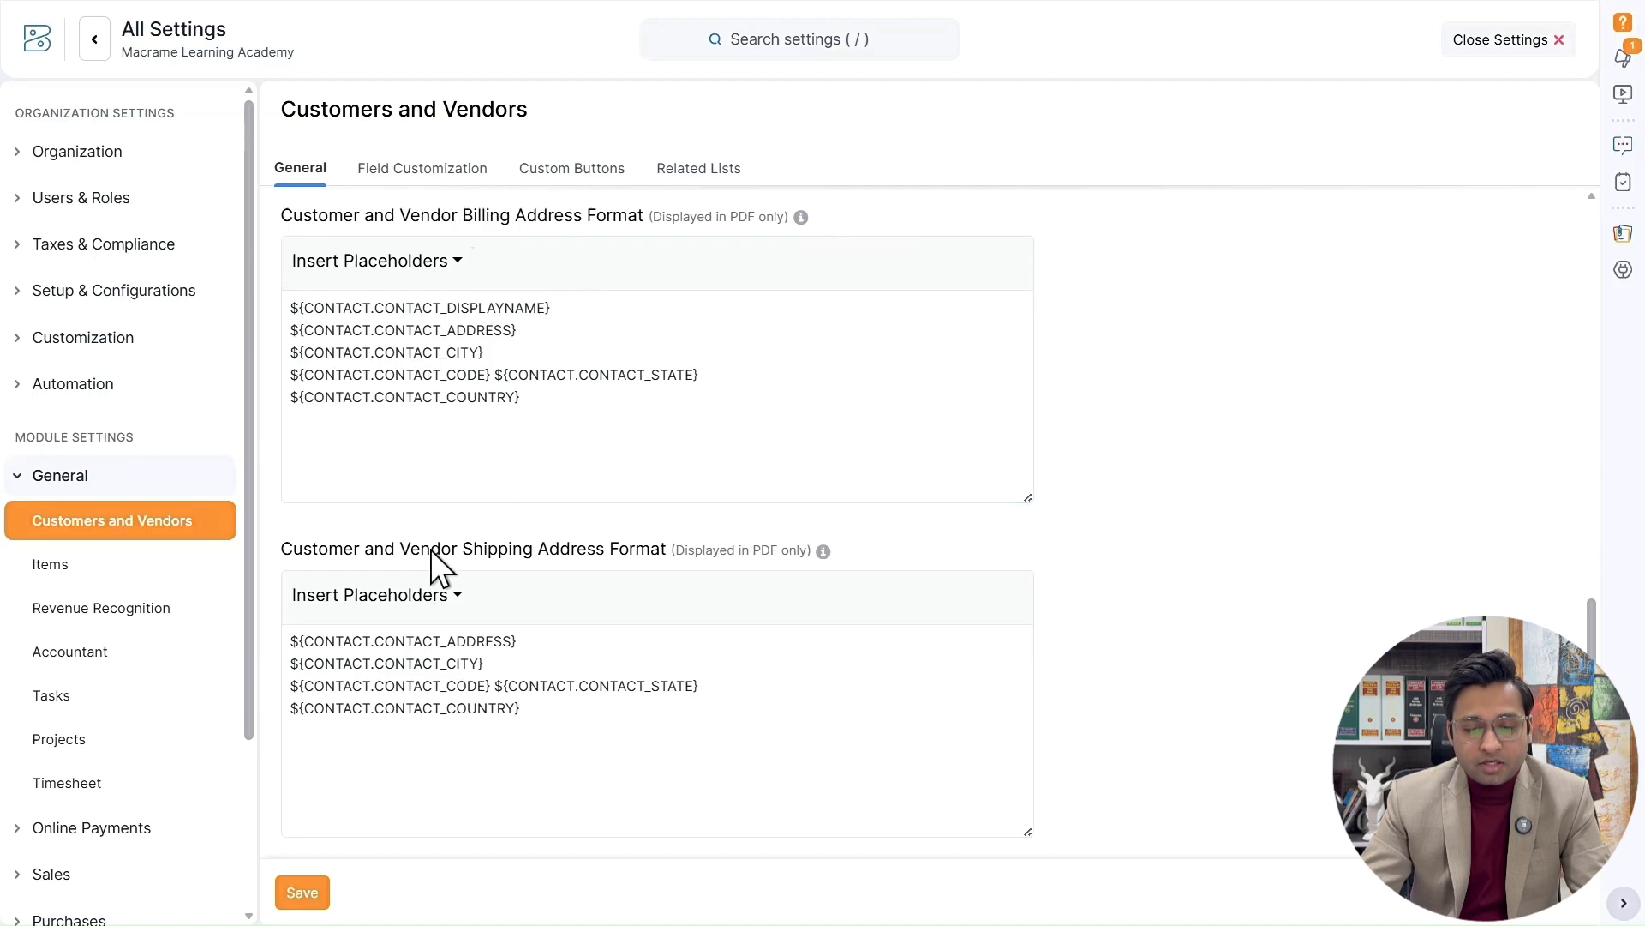
pyautogui.click(634, 733)
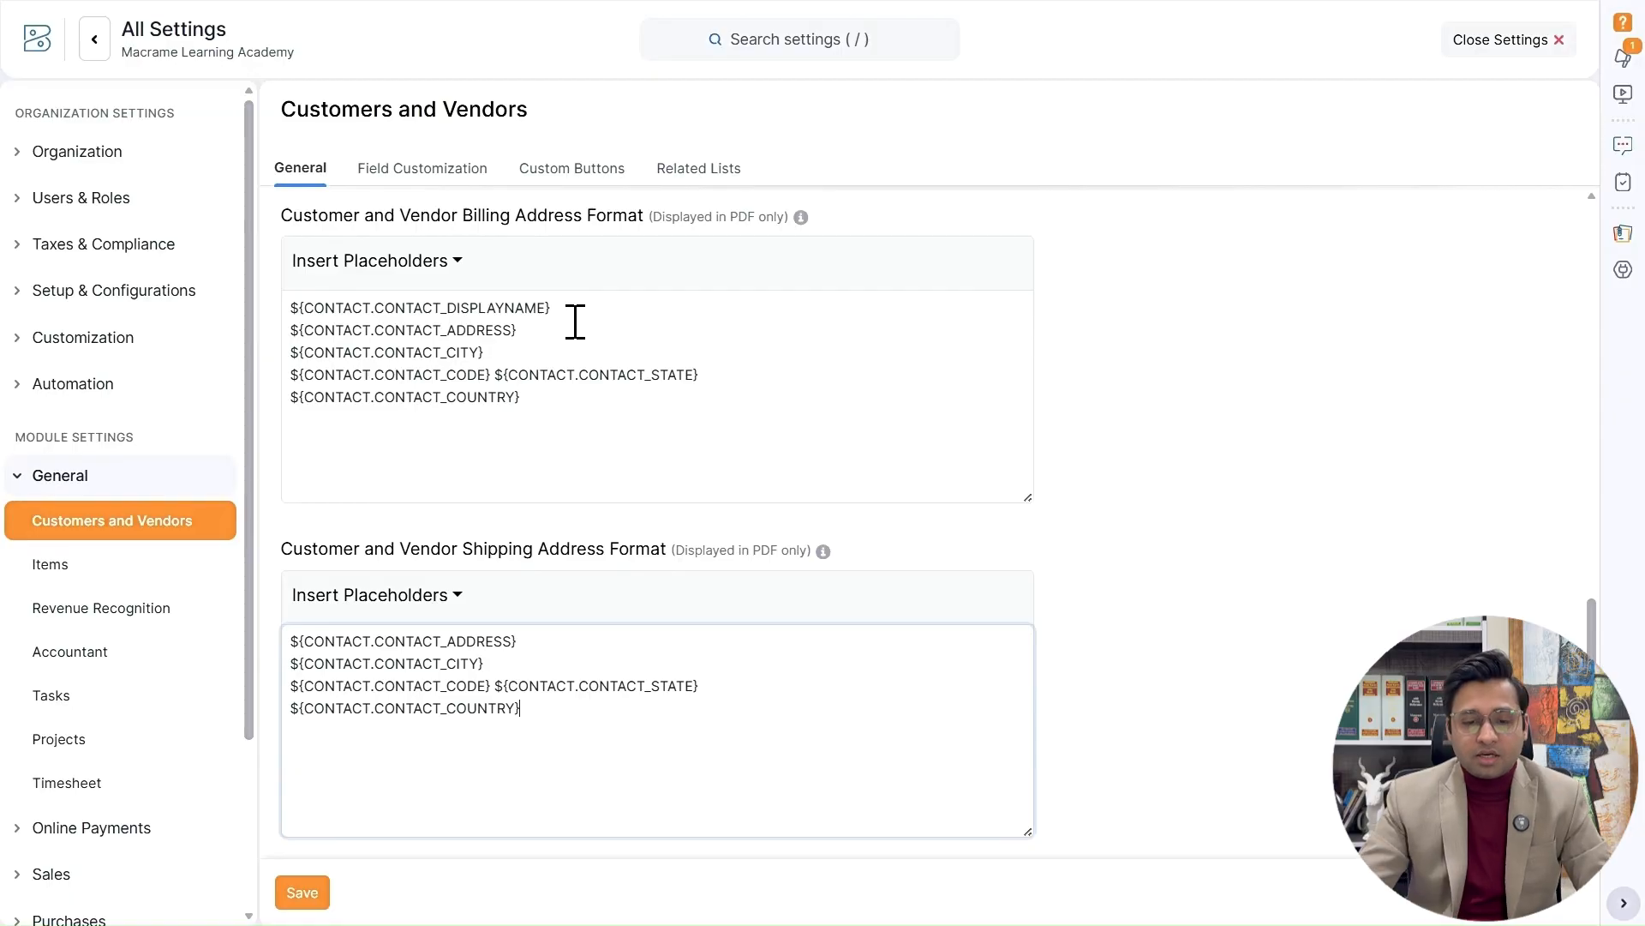
# - Examine the contact and address placeholders available for insertion in the customer and vendor billing address format
pyautogui.click(532, 323)
pyautogui.click(452, 262)
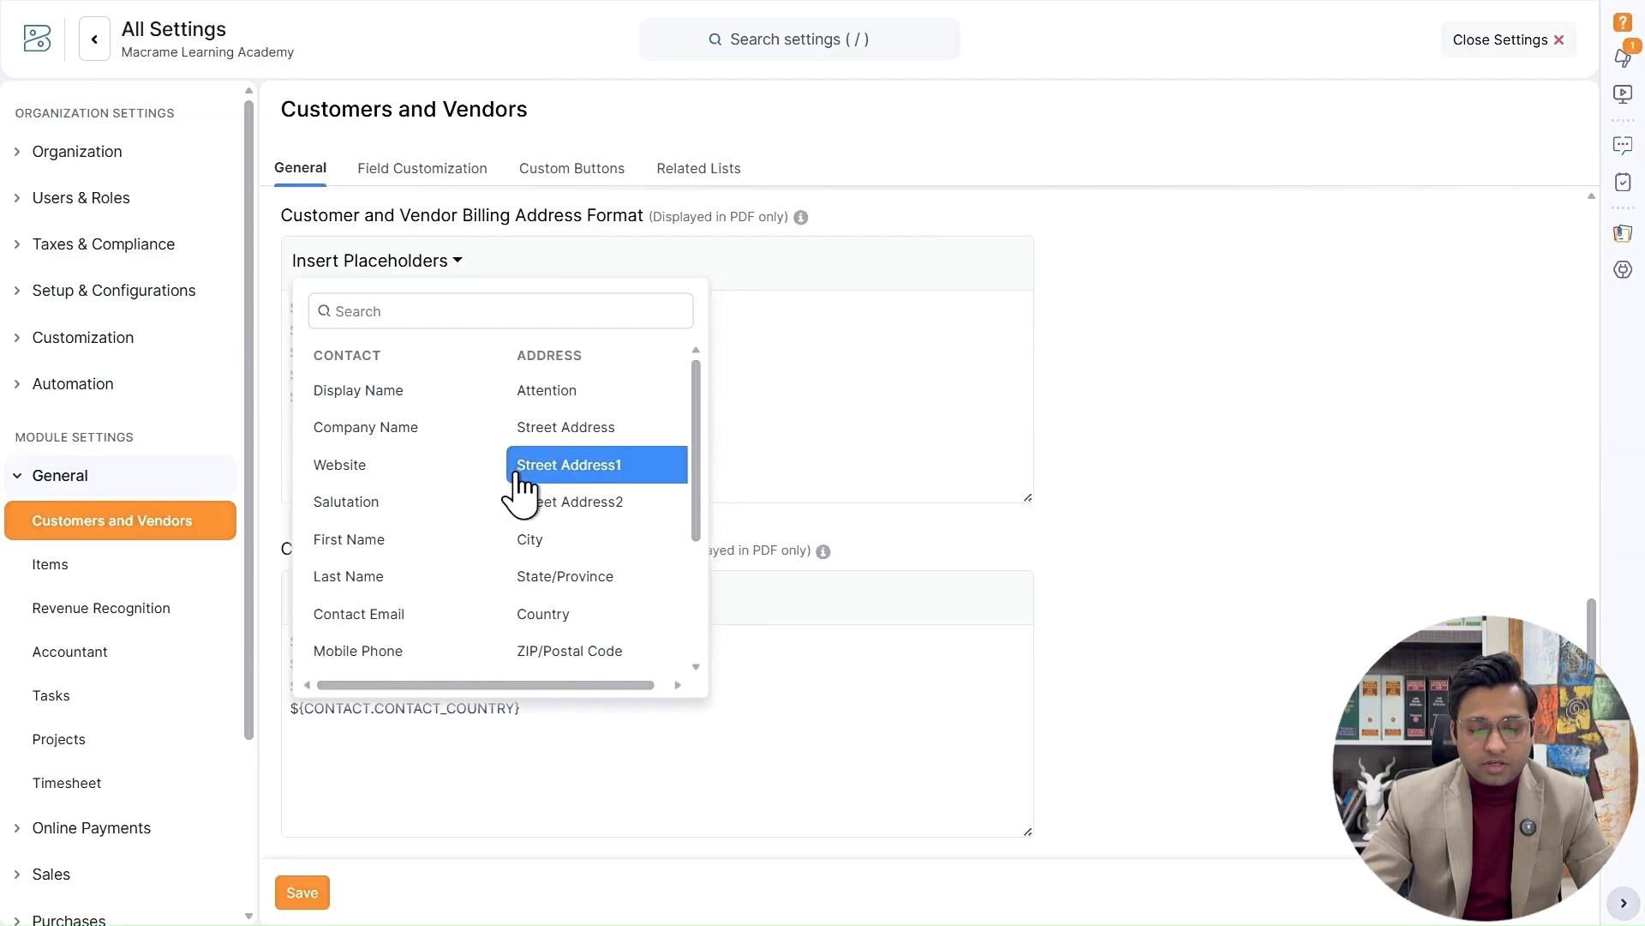
pyautogui.scroll(-1, 514, 489)
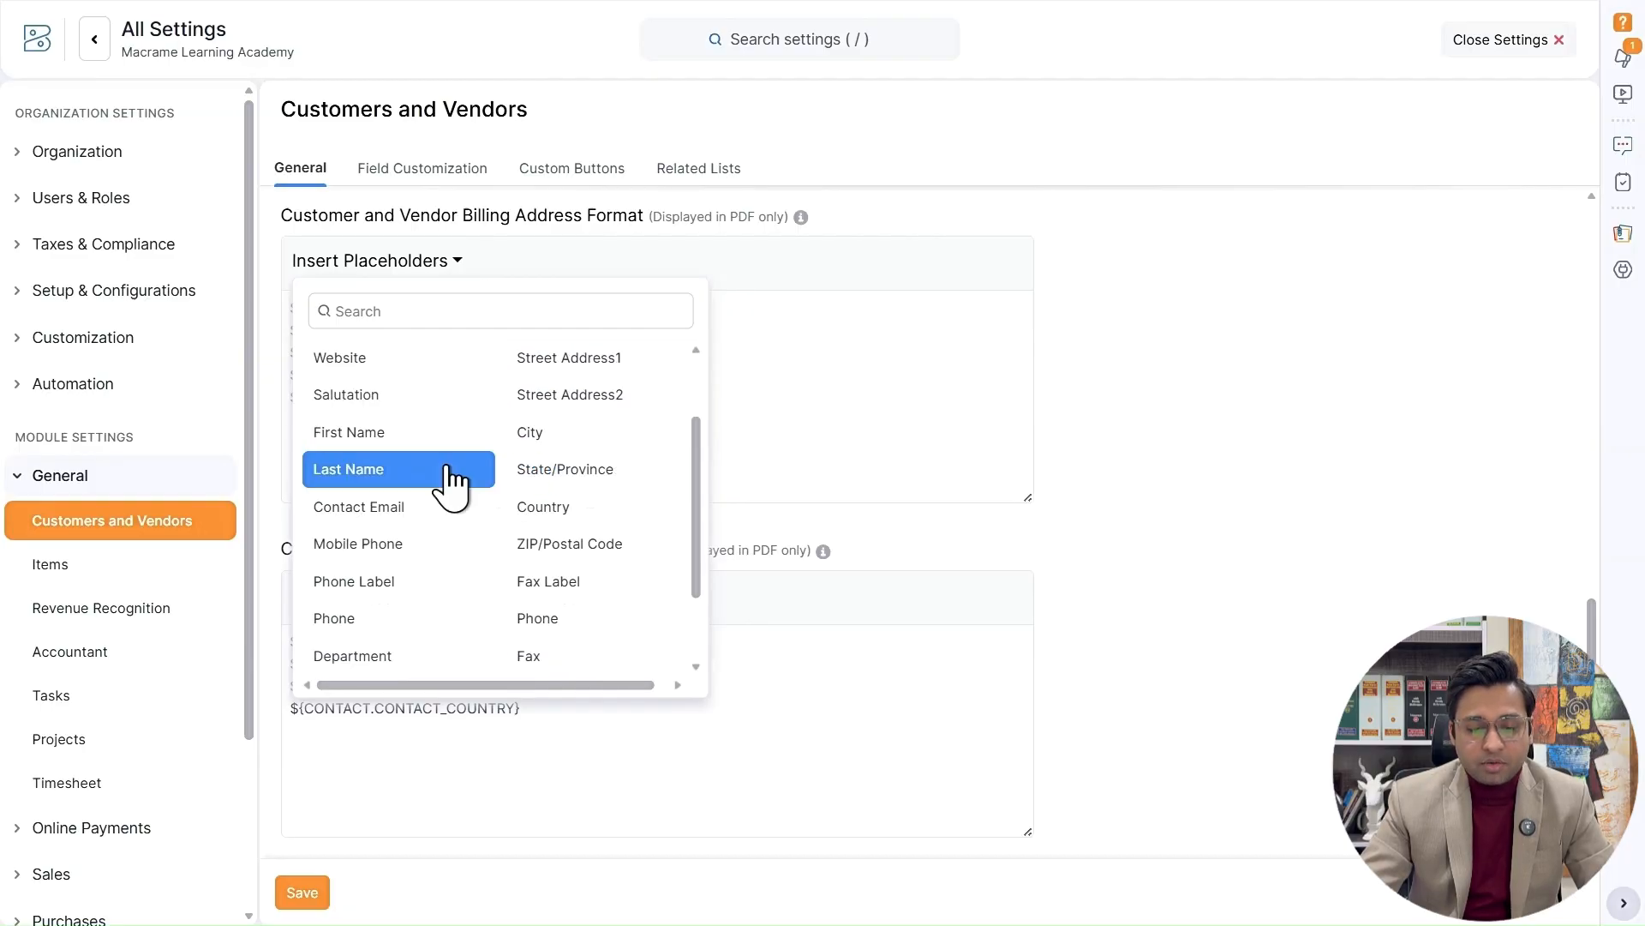
pyautogui.scroll(-2, 536, 575)
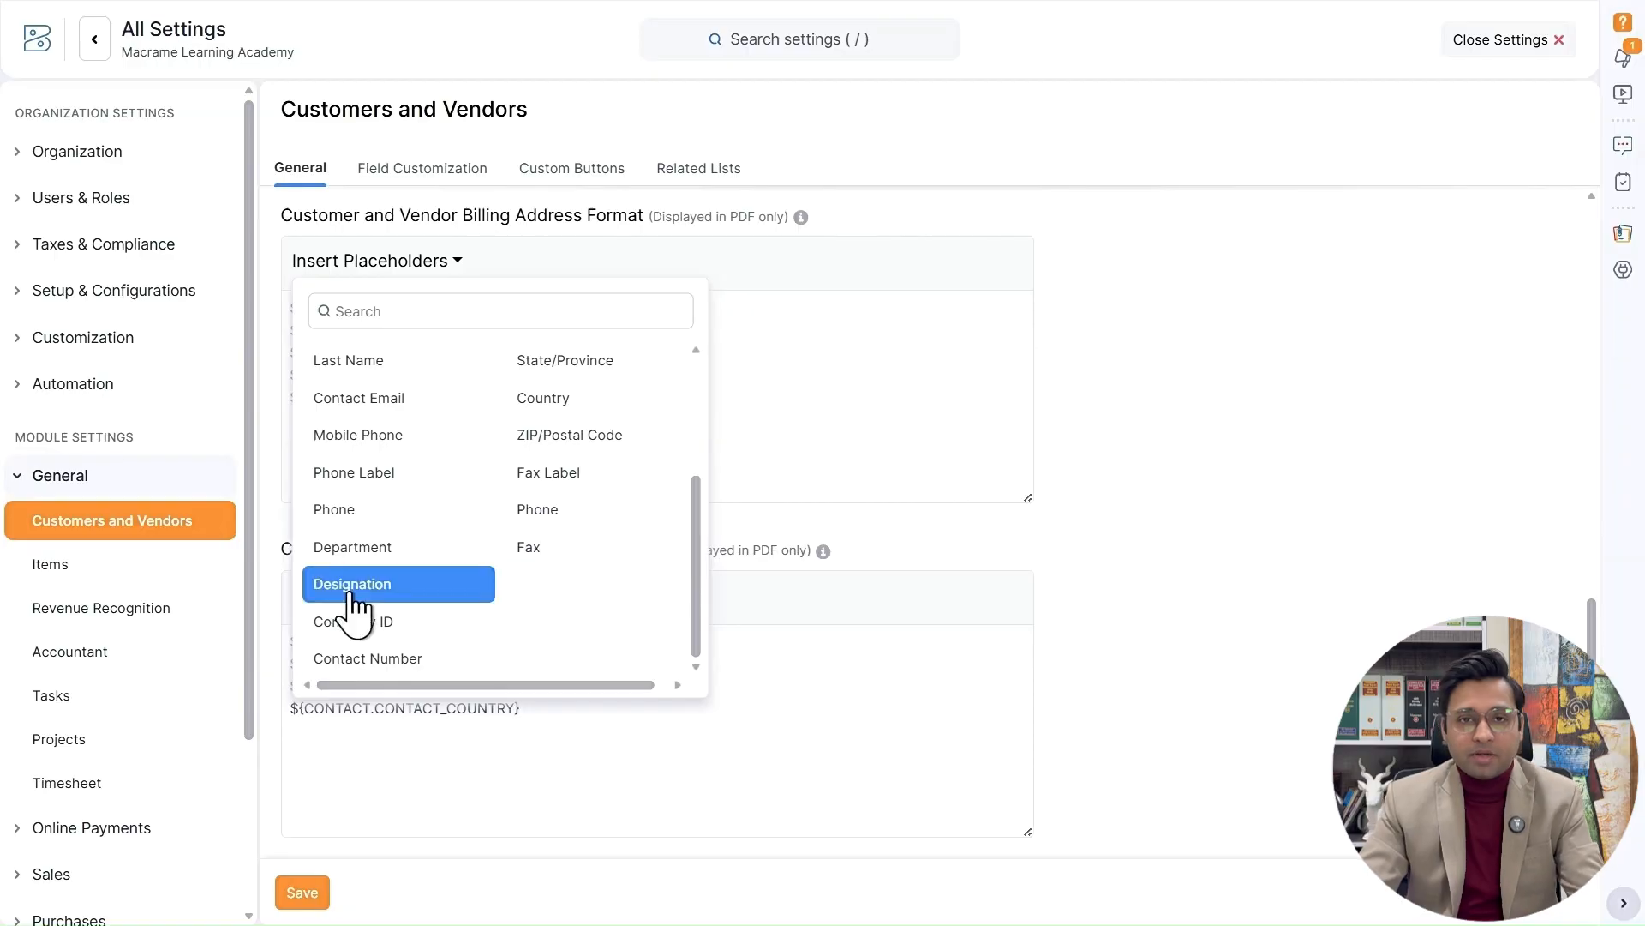
pyautogui.scroll(3, 477, 489)
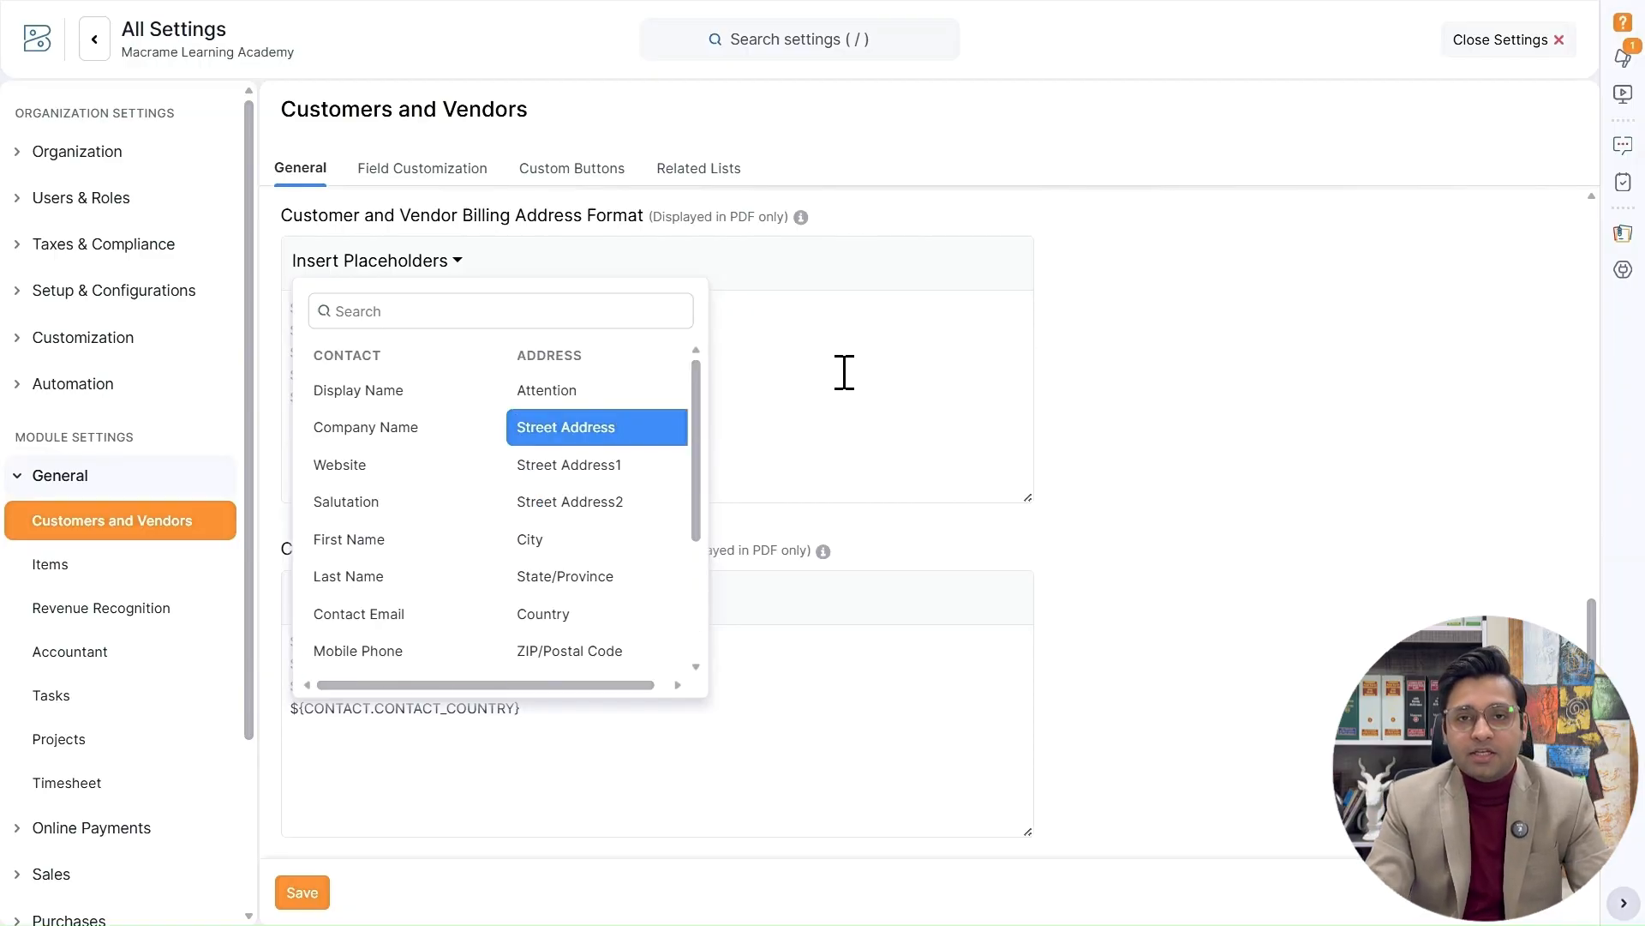
pyautogui.click(817, 367)
pyautogui.scroll(3, 814, 364)
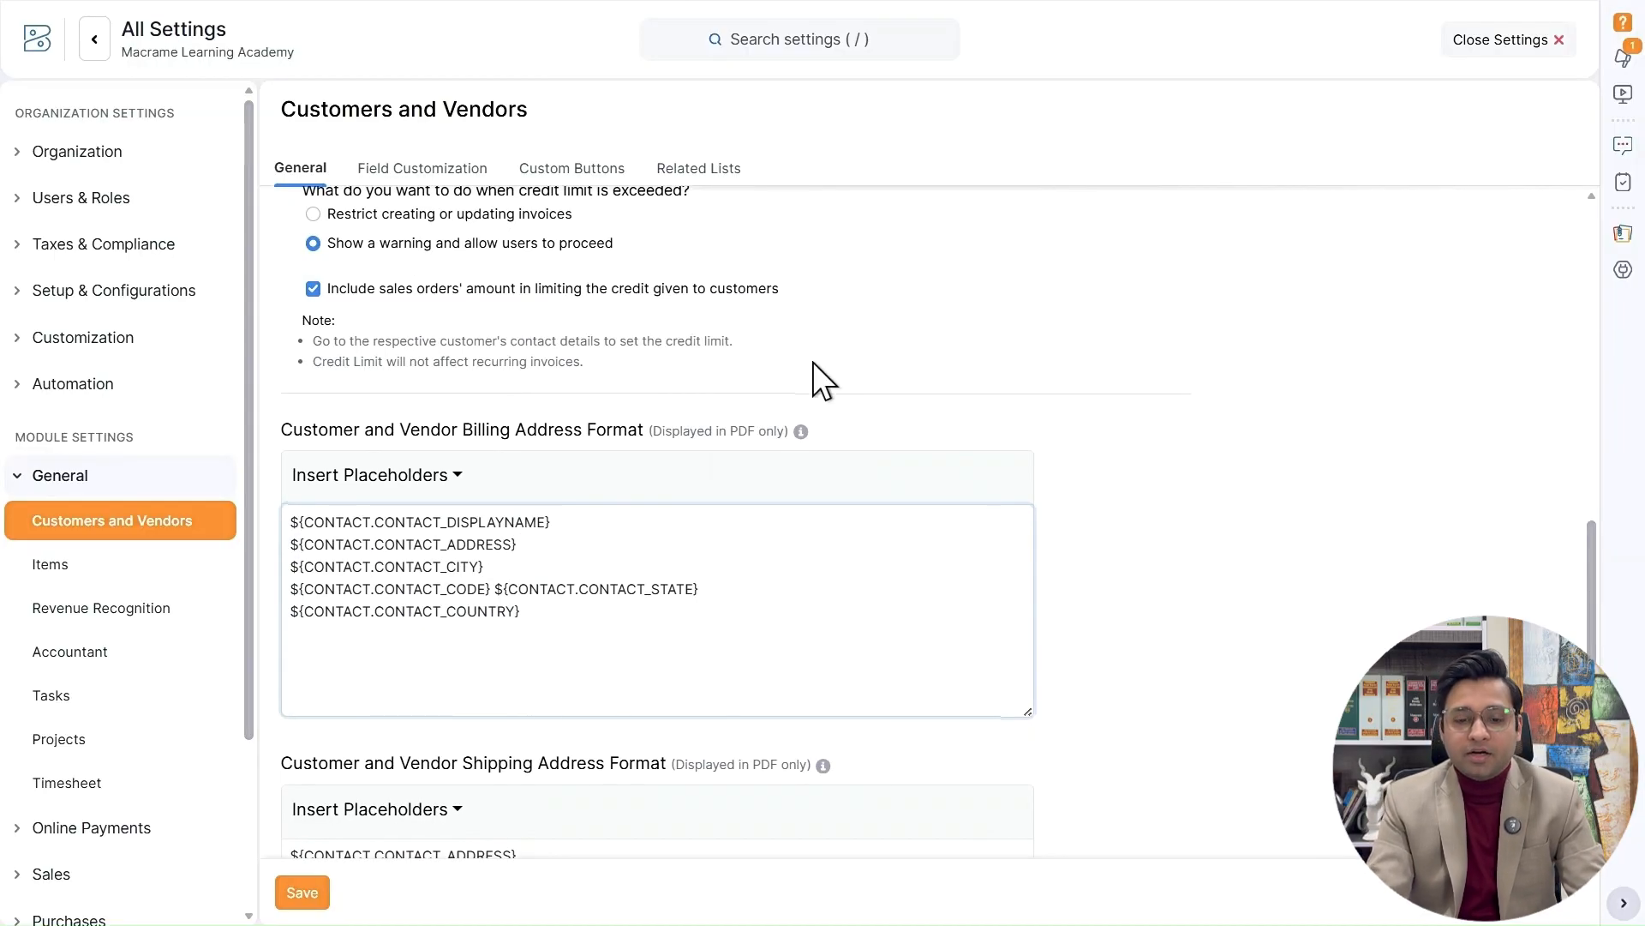
pyautogui.scroll(-4, 814, 362)
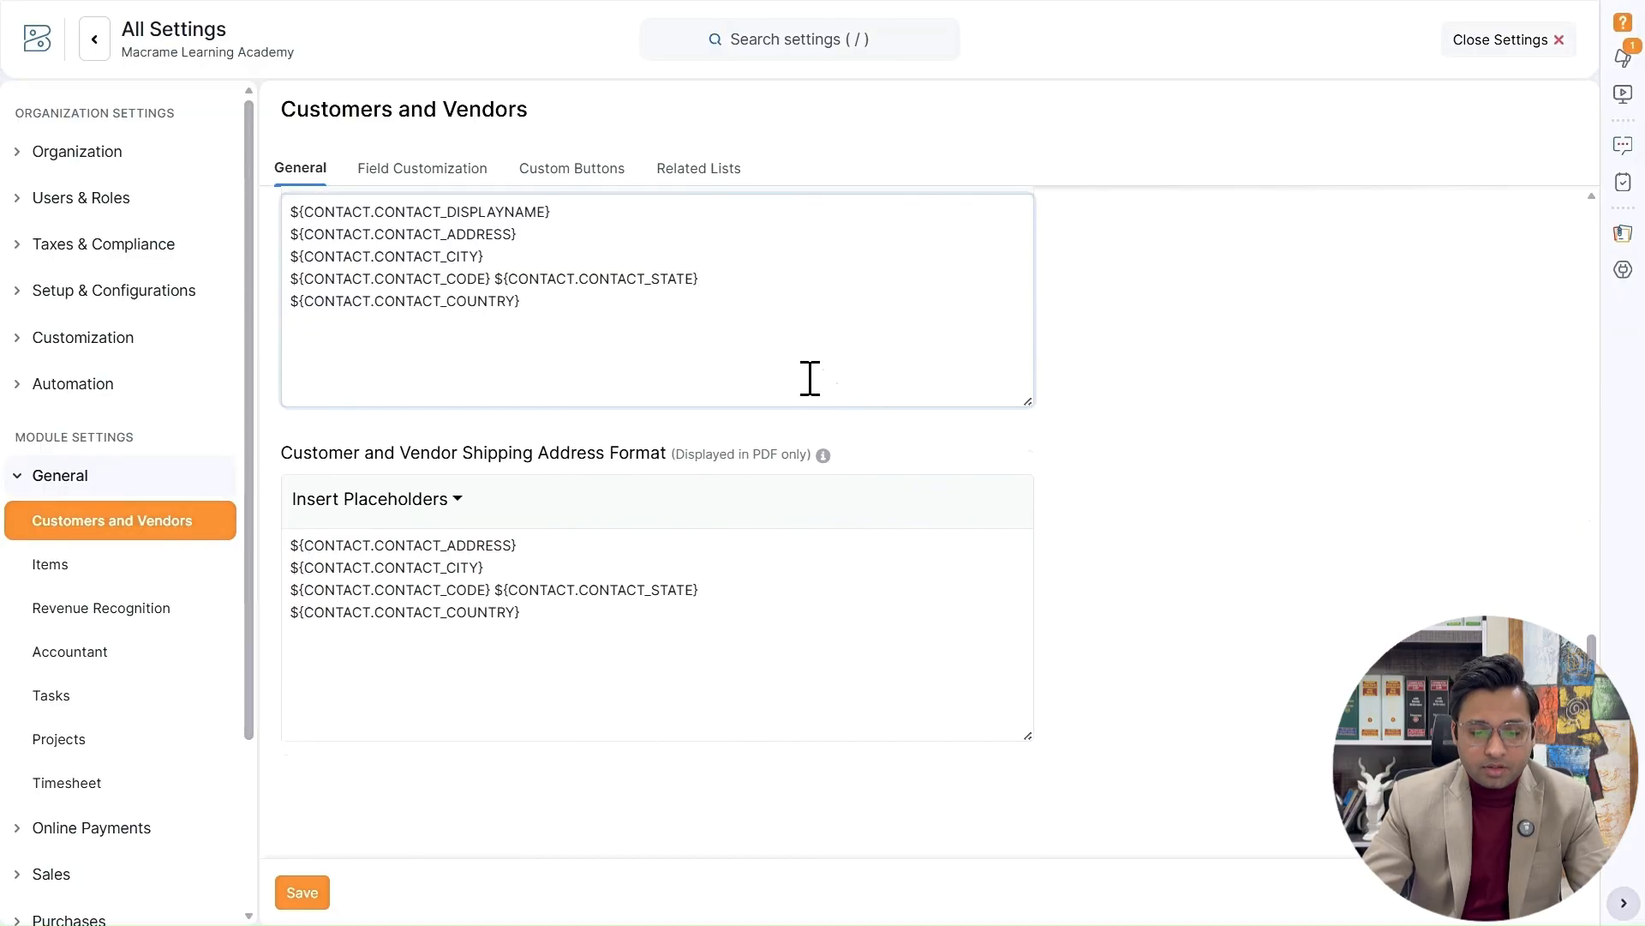
pyautogui.scroll(1, 791, 397)
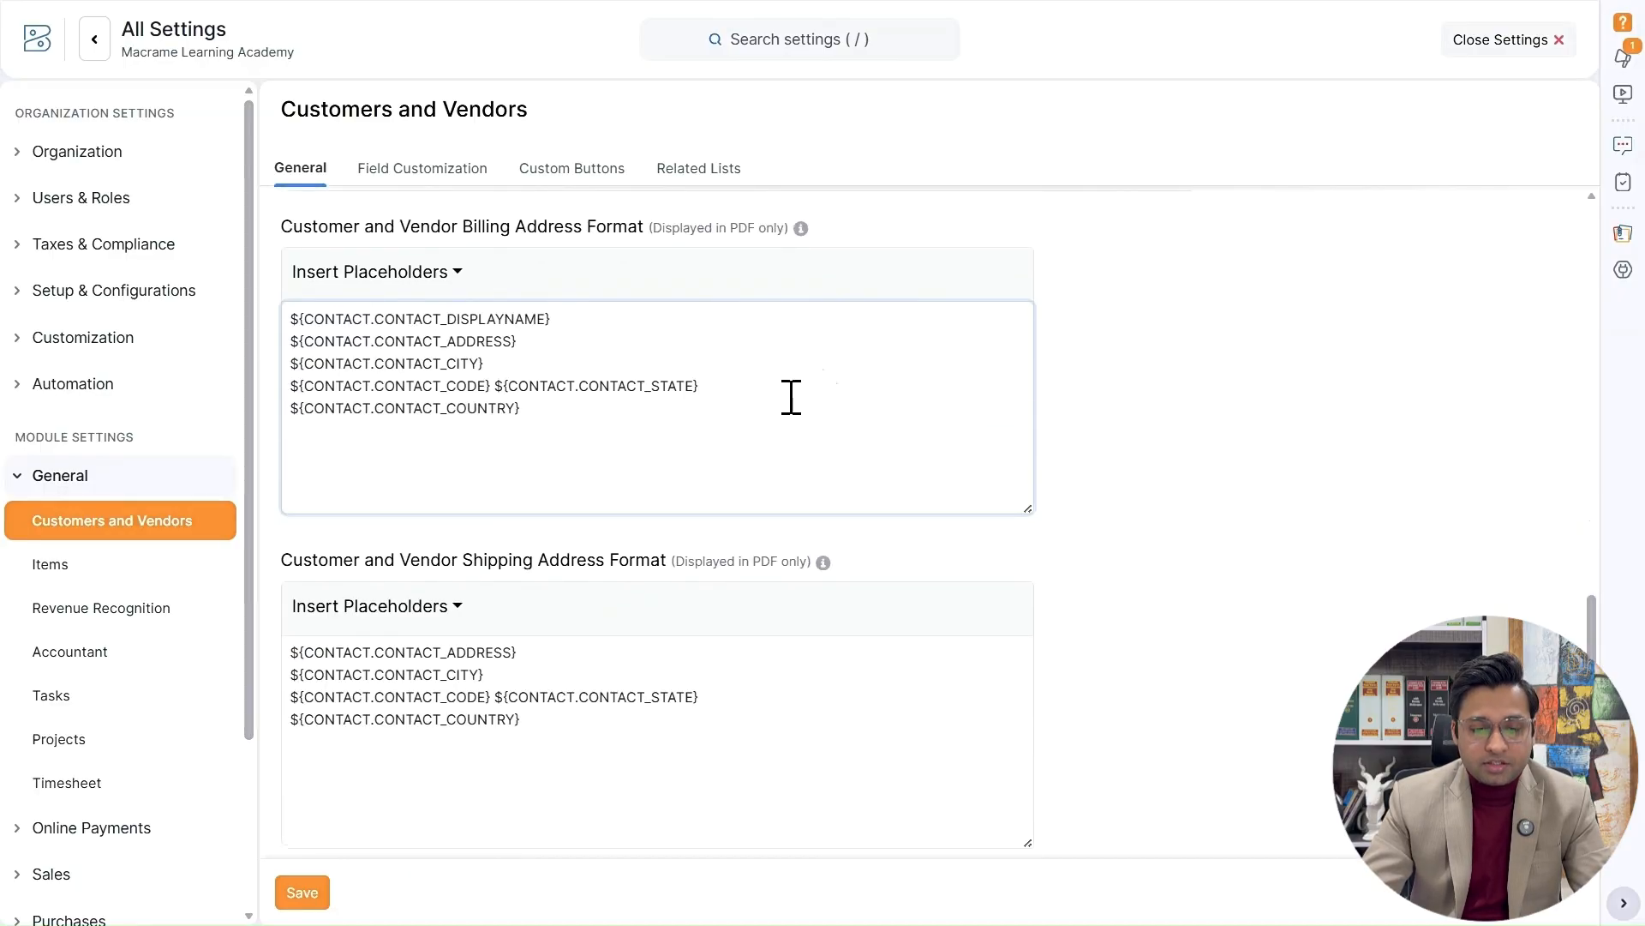
pyautogui.scroll(-1, 791, 397)
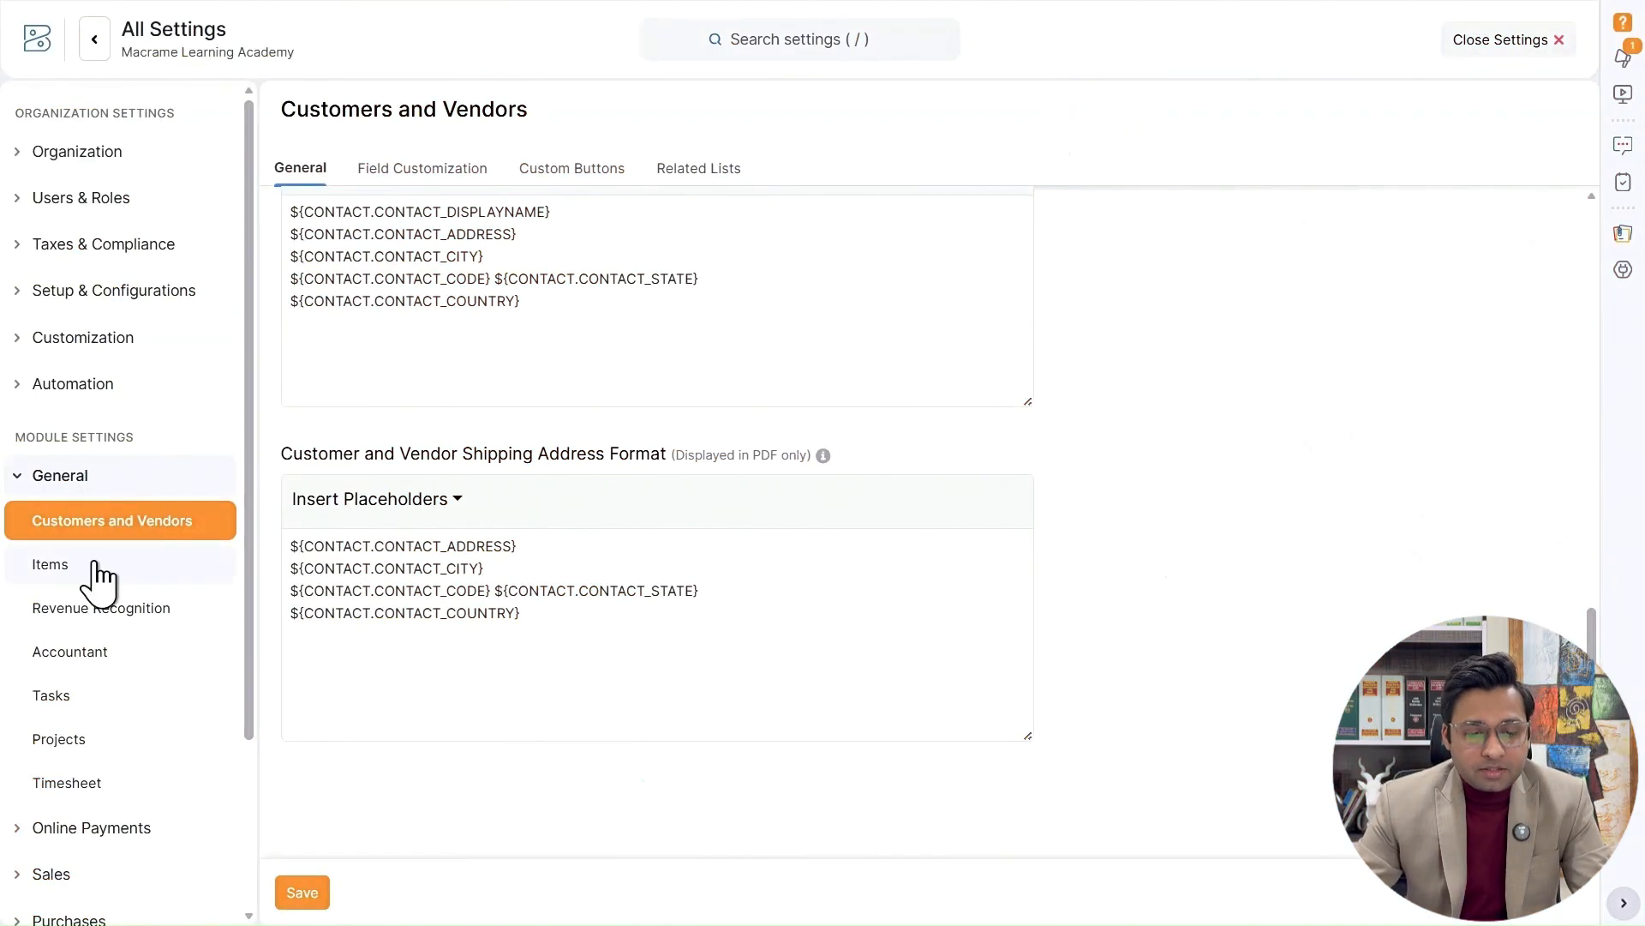
# - Look through the Field Customization, Custom Buttons and Related Lists settings for Customers and Vendors
pyautogui.click(96, 567)
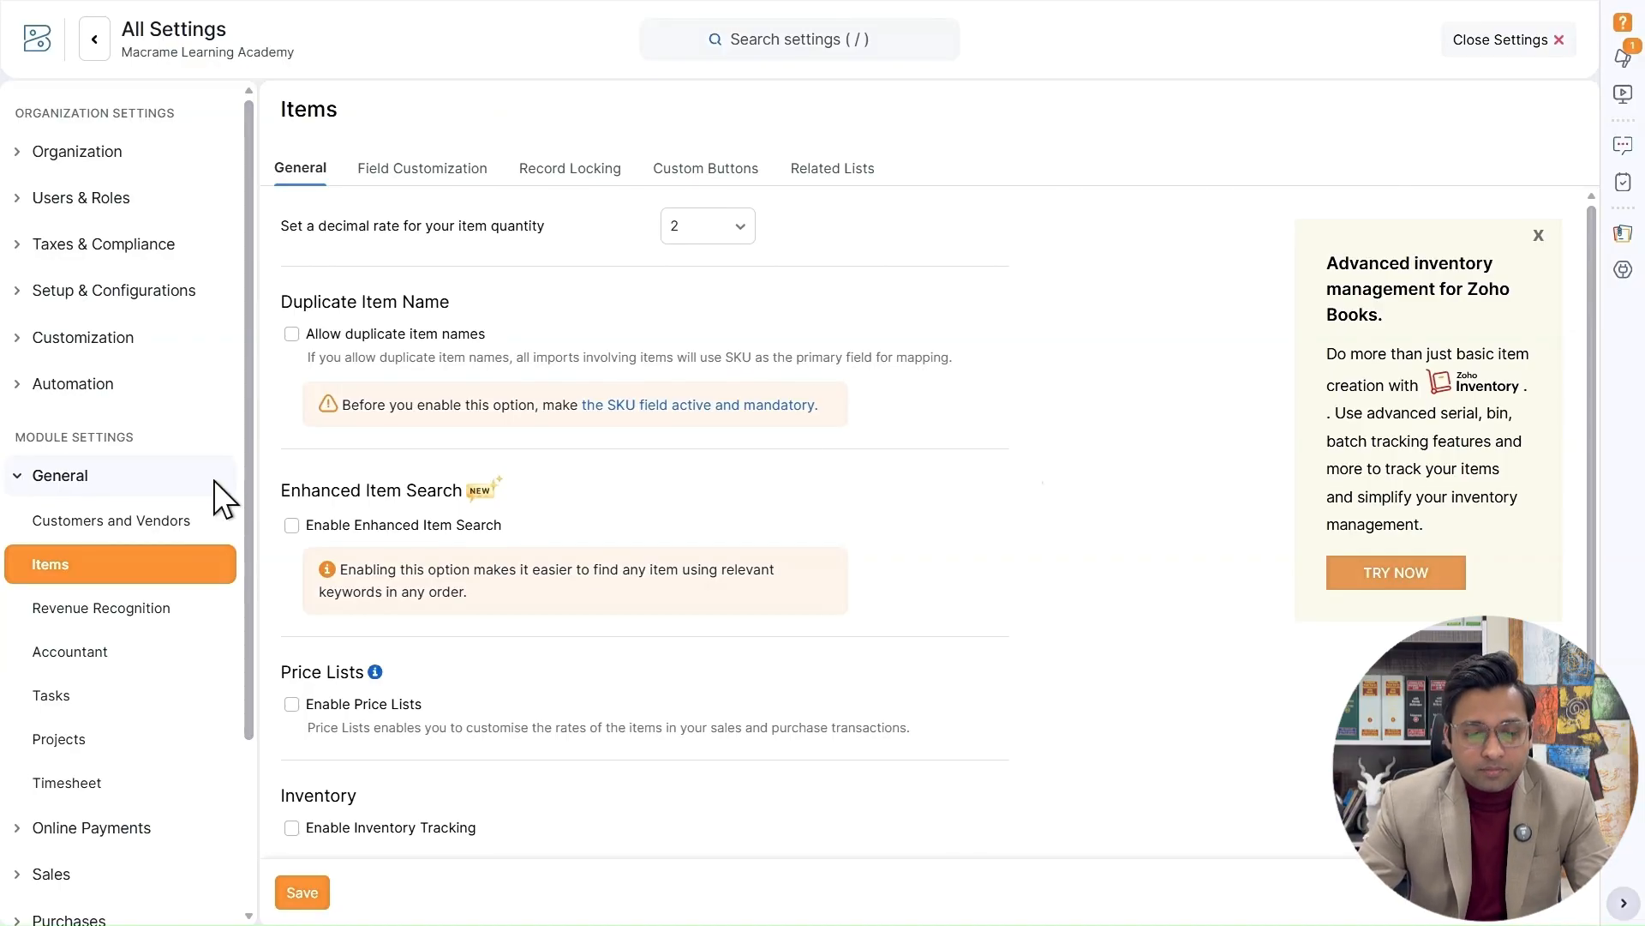
pyautogui.click(120, 522)
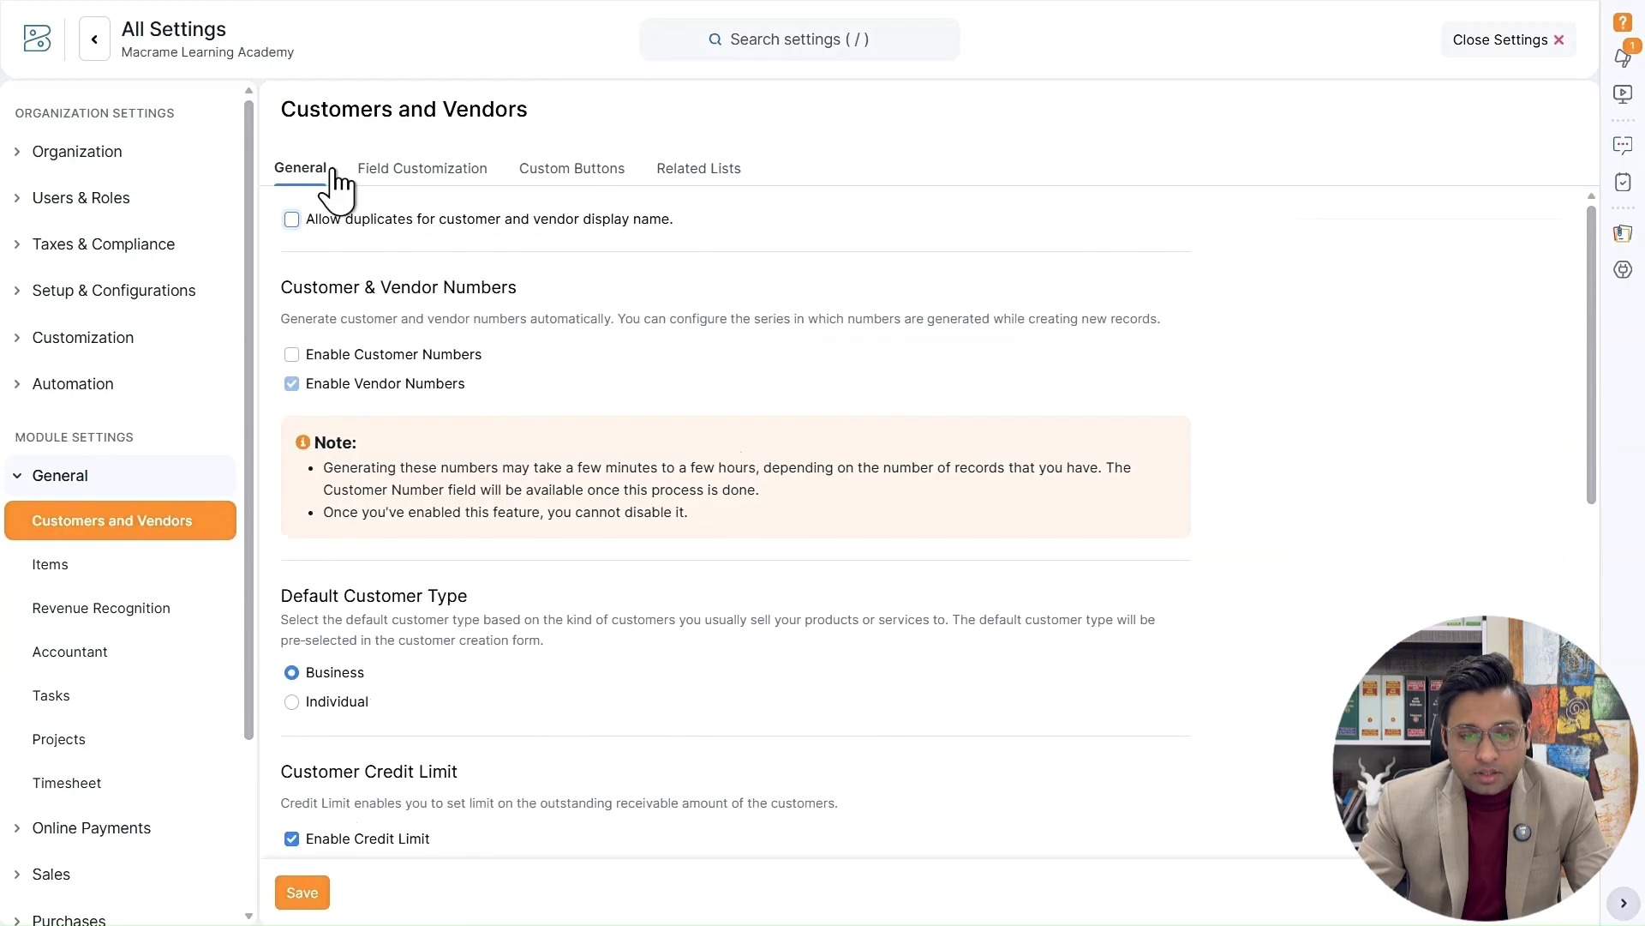
pyautogui.click(456, 172)
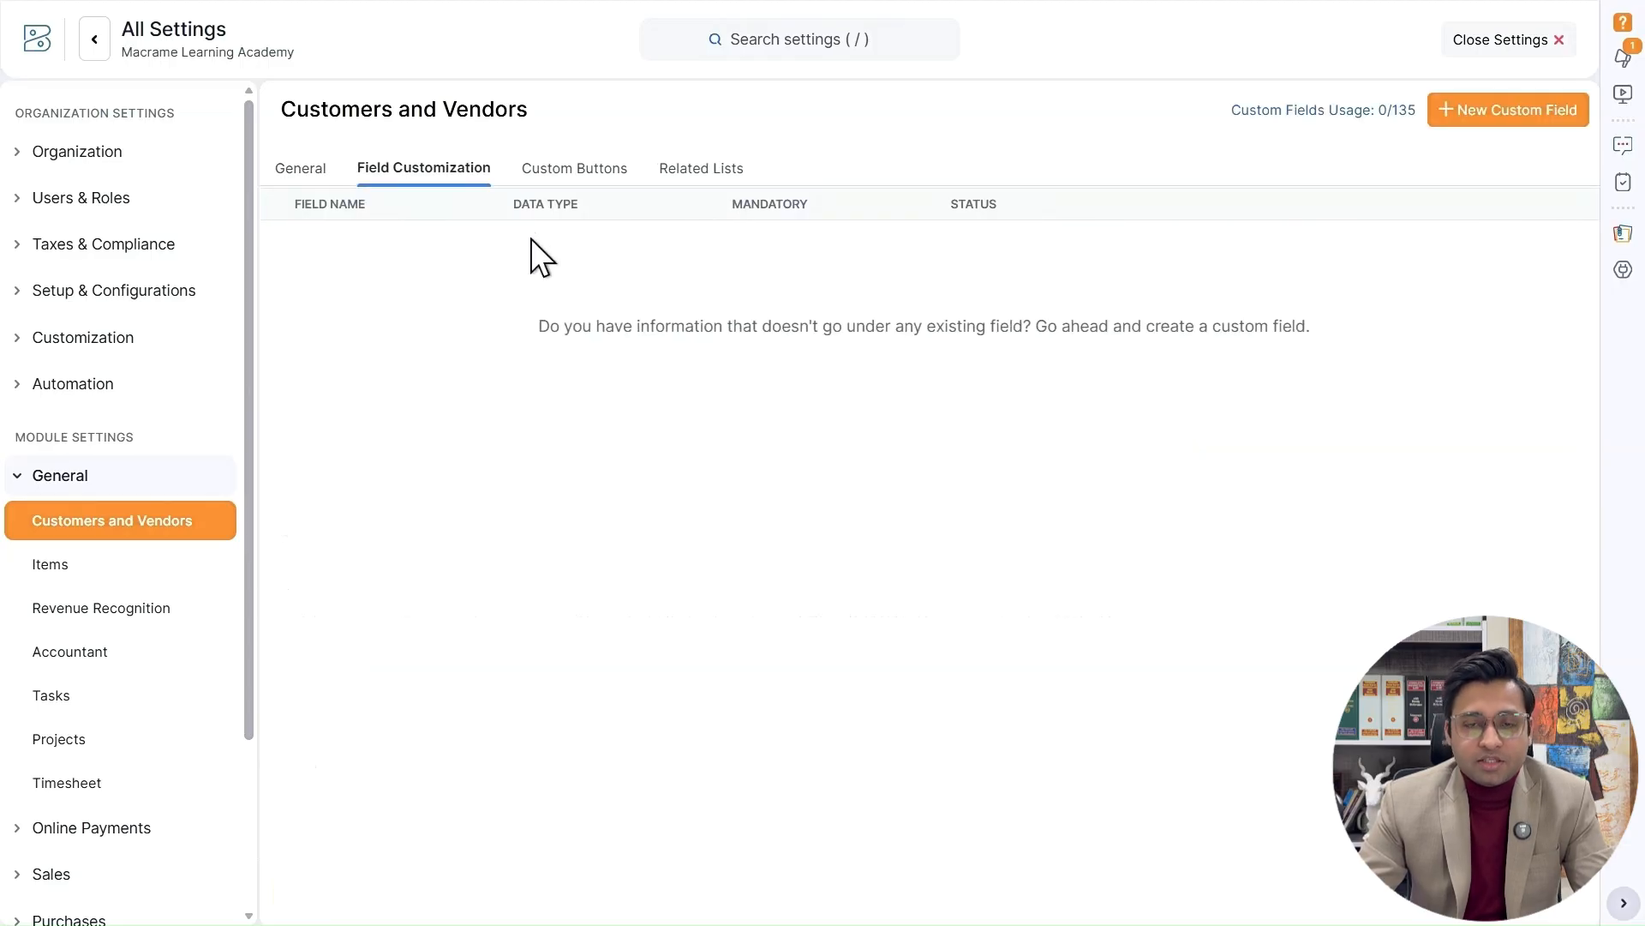
pyautogui.click(574, 172)
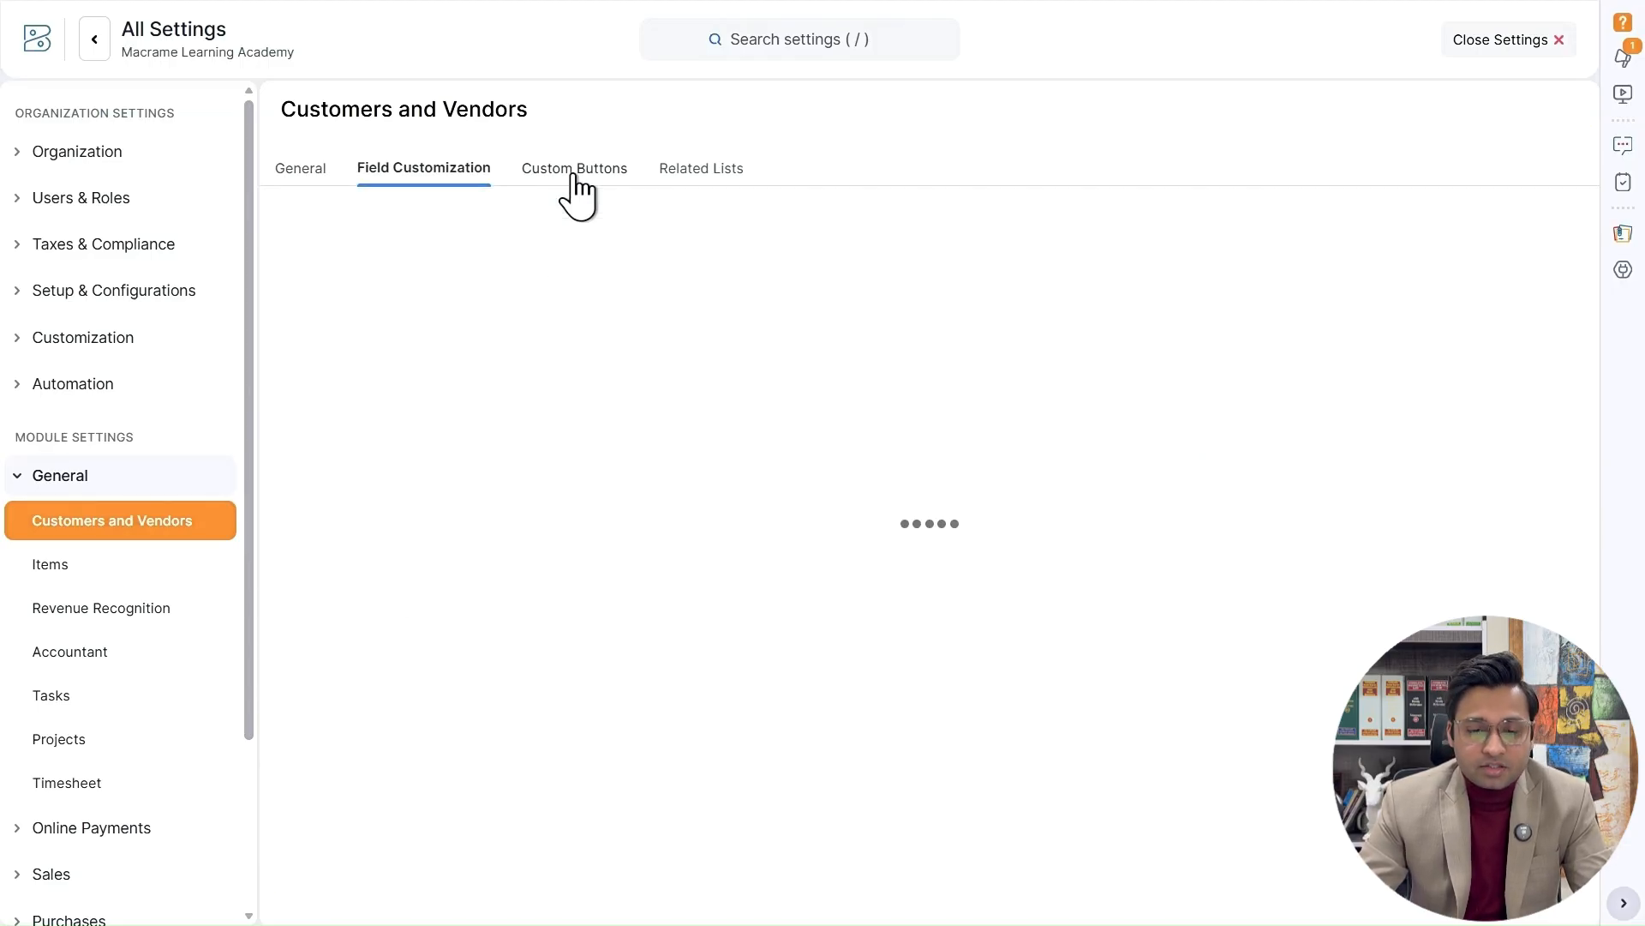
pyautogui.click(703, 175)
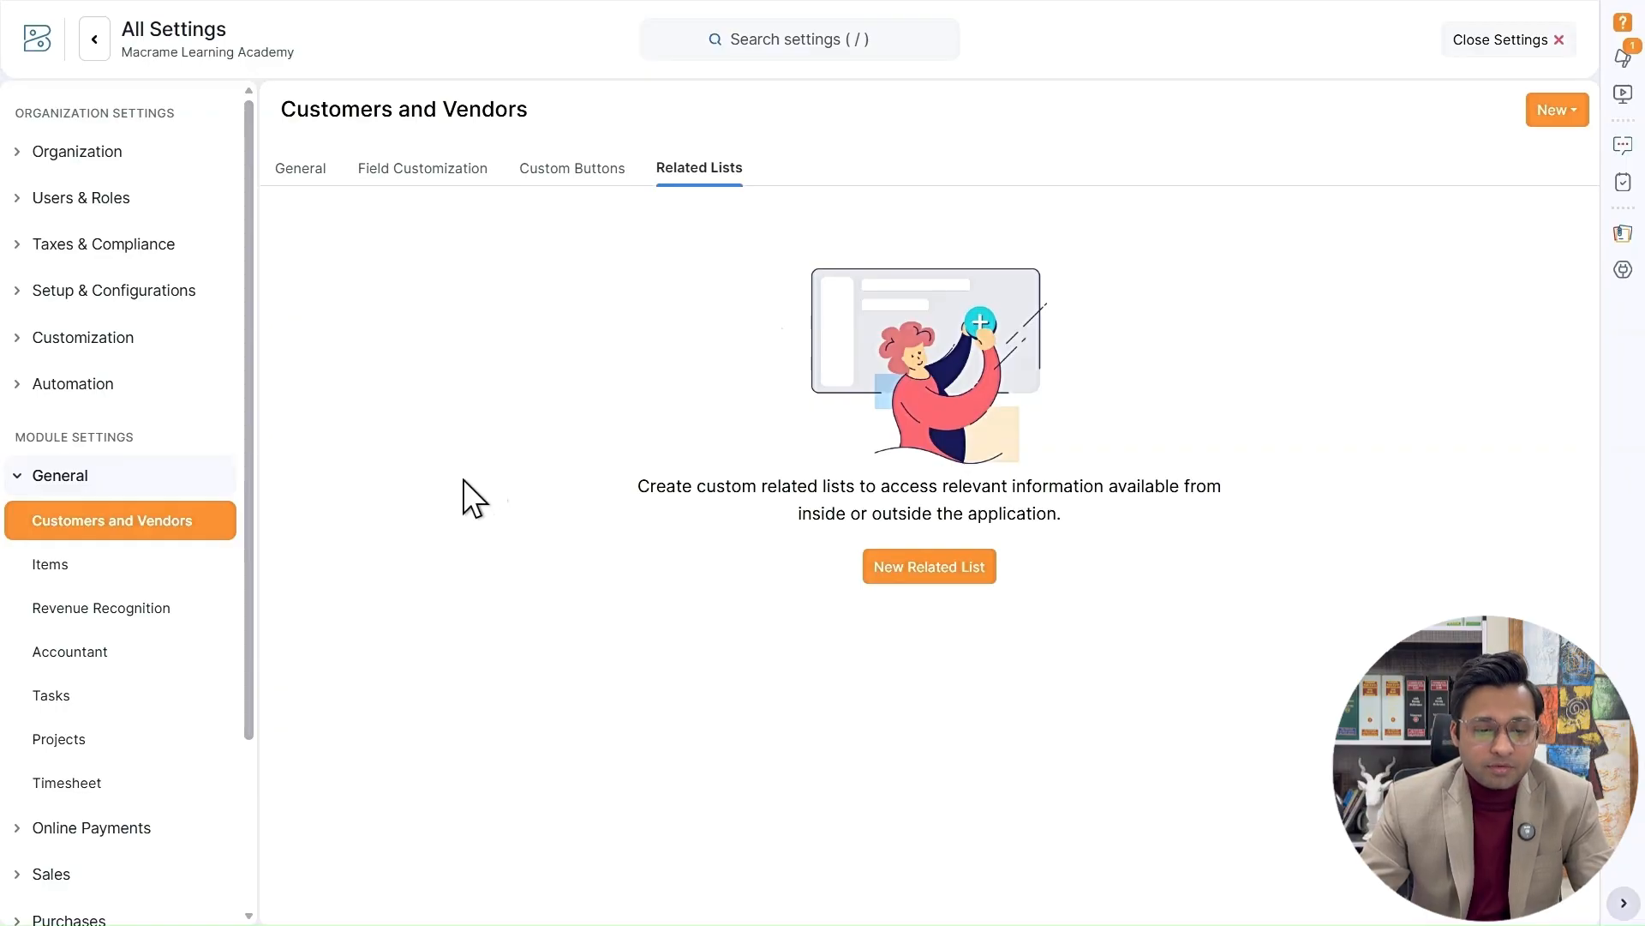
# - Open the Items module settings and view the decimal rate choices for item quantity
pyautogui.click(133, 564)
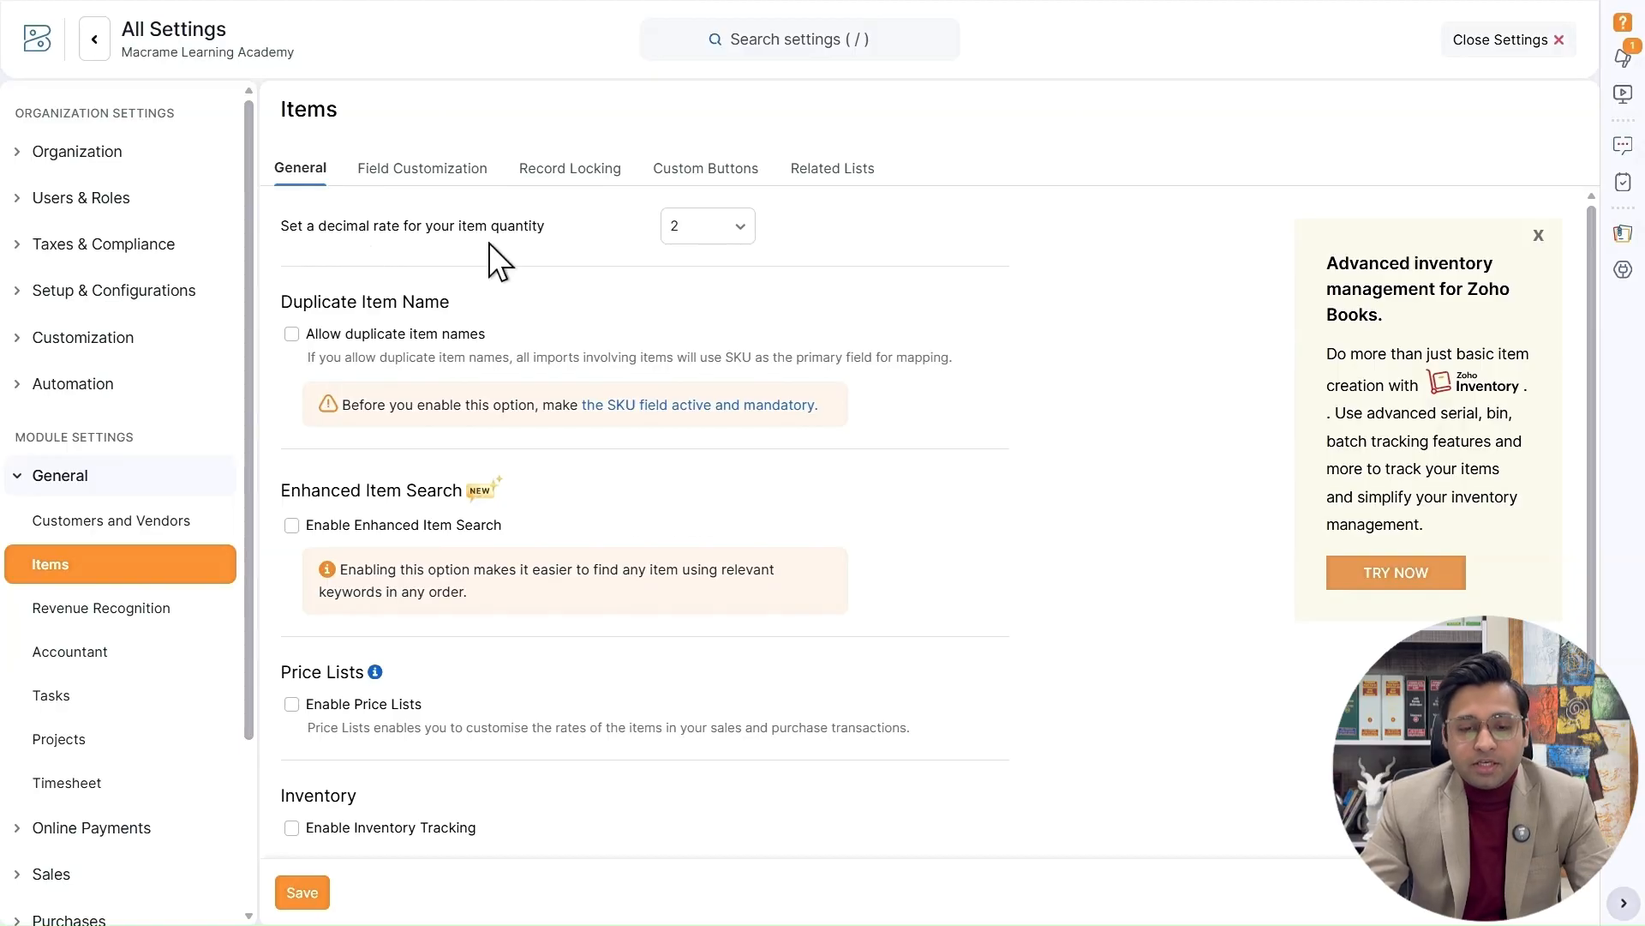
pyautogui.click(733, 230)
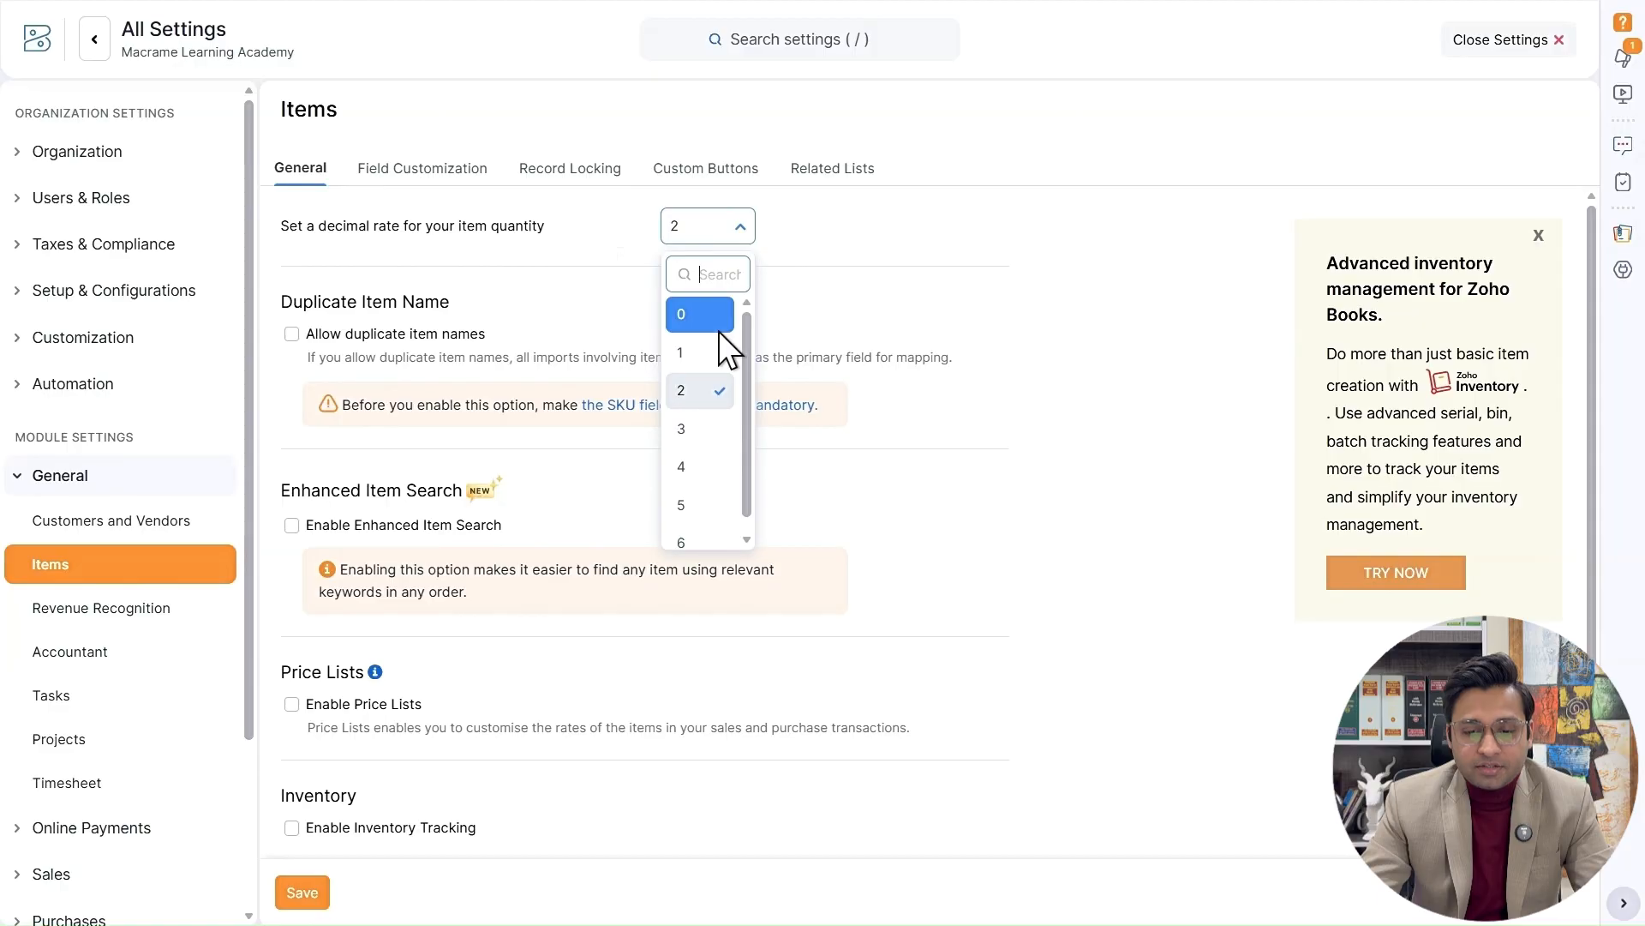
pyautogui.click(871, 340)
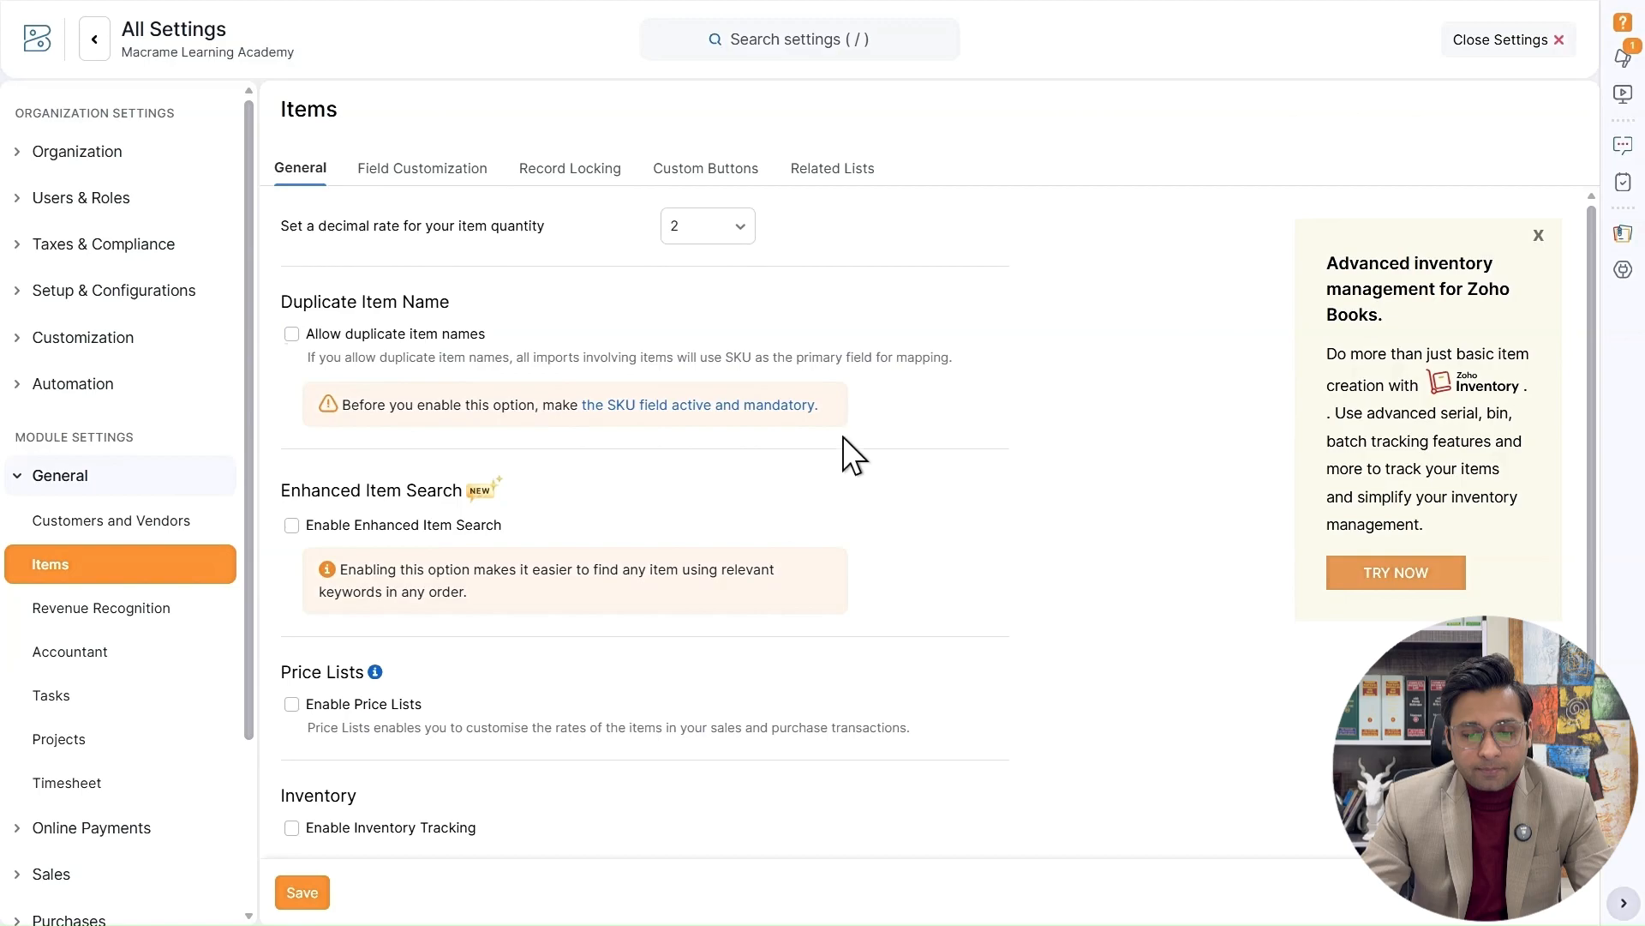
# - Try allowing duplicate item names, and turn the option off again
pyautogui.scroll(-1, 921, 445)
pyautogui.click(395, 246)
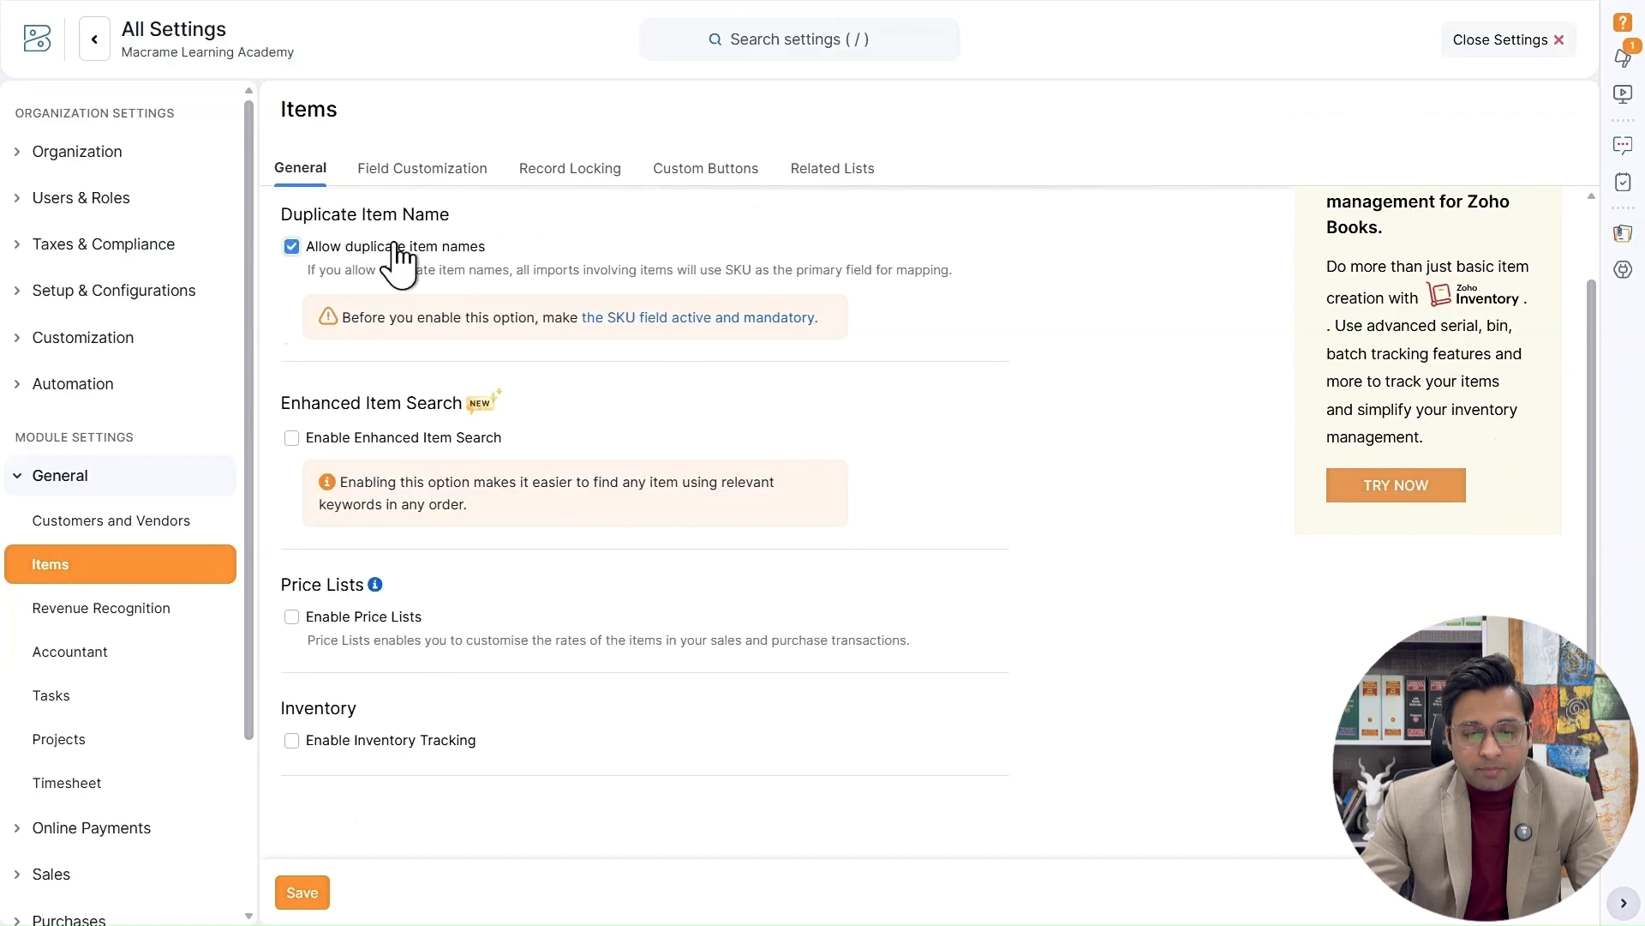
pyautogui.click(396, 248)
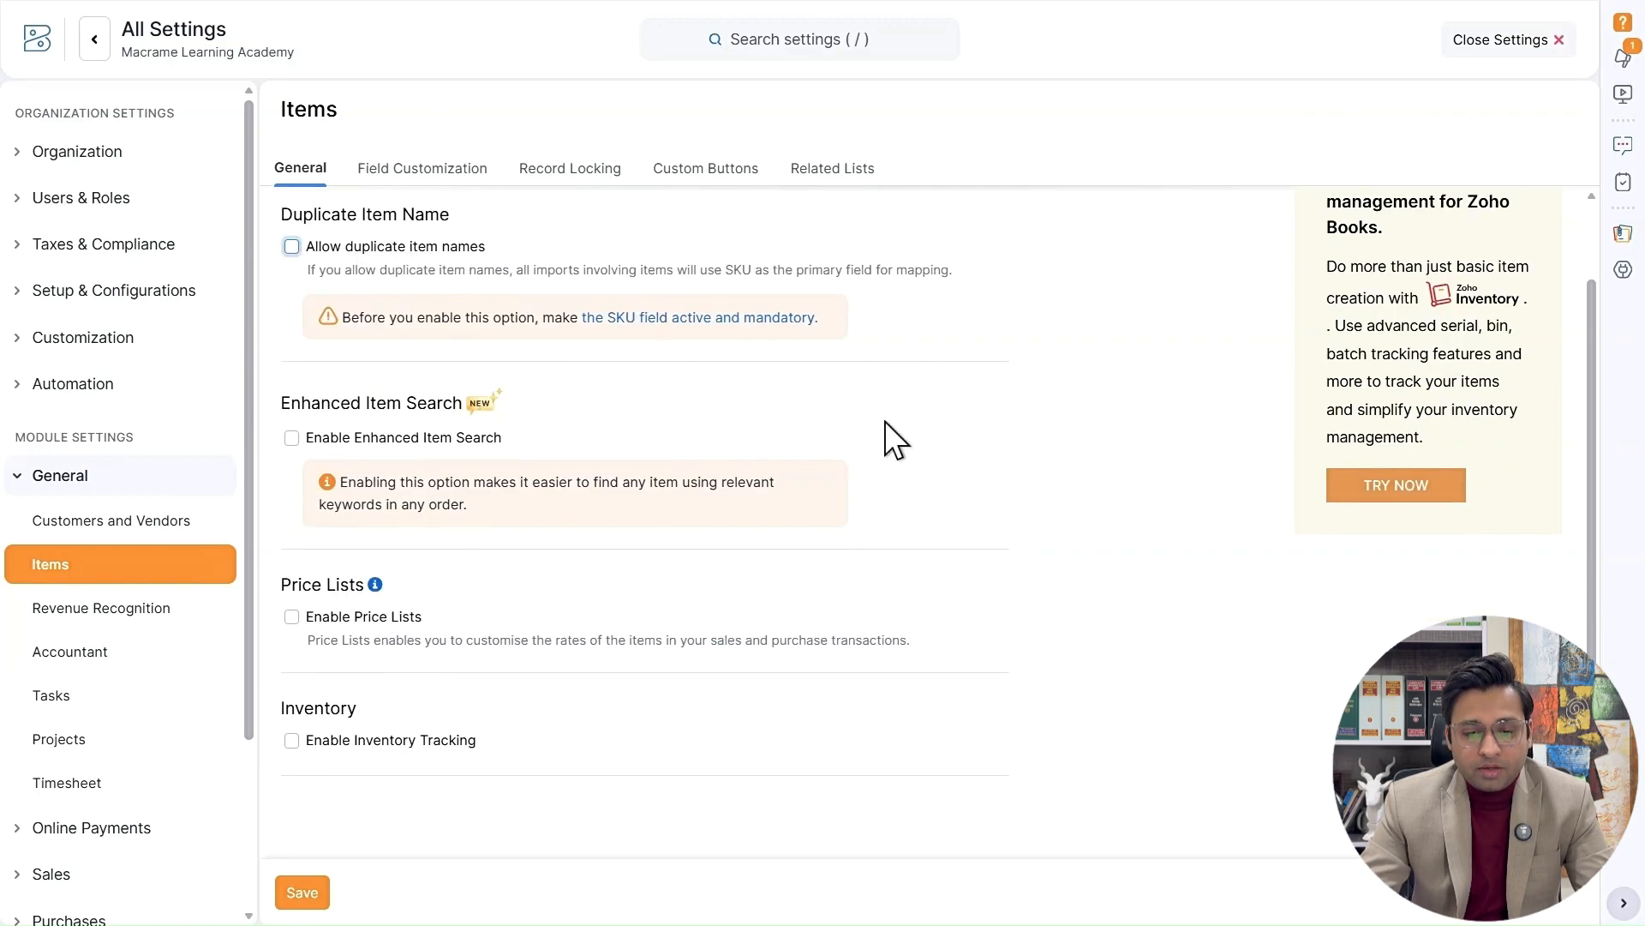
# - Inspect the SKU field in the item field customization through the duplicate-name note, and return to the general item settings
pyautogui.scroll(1, 885, 422)
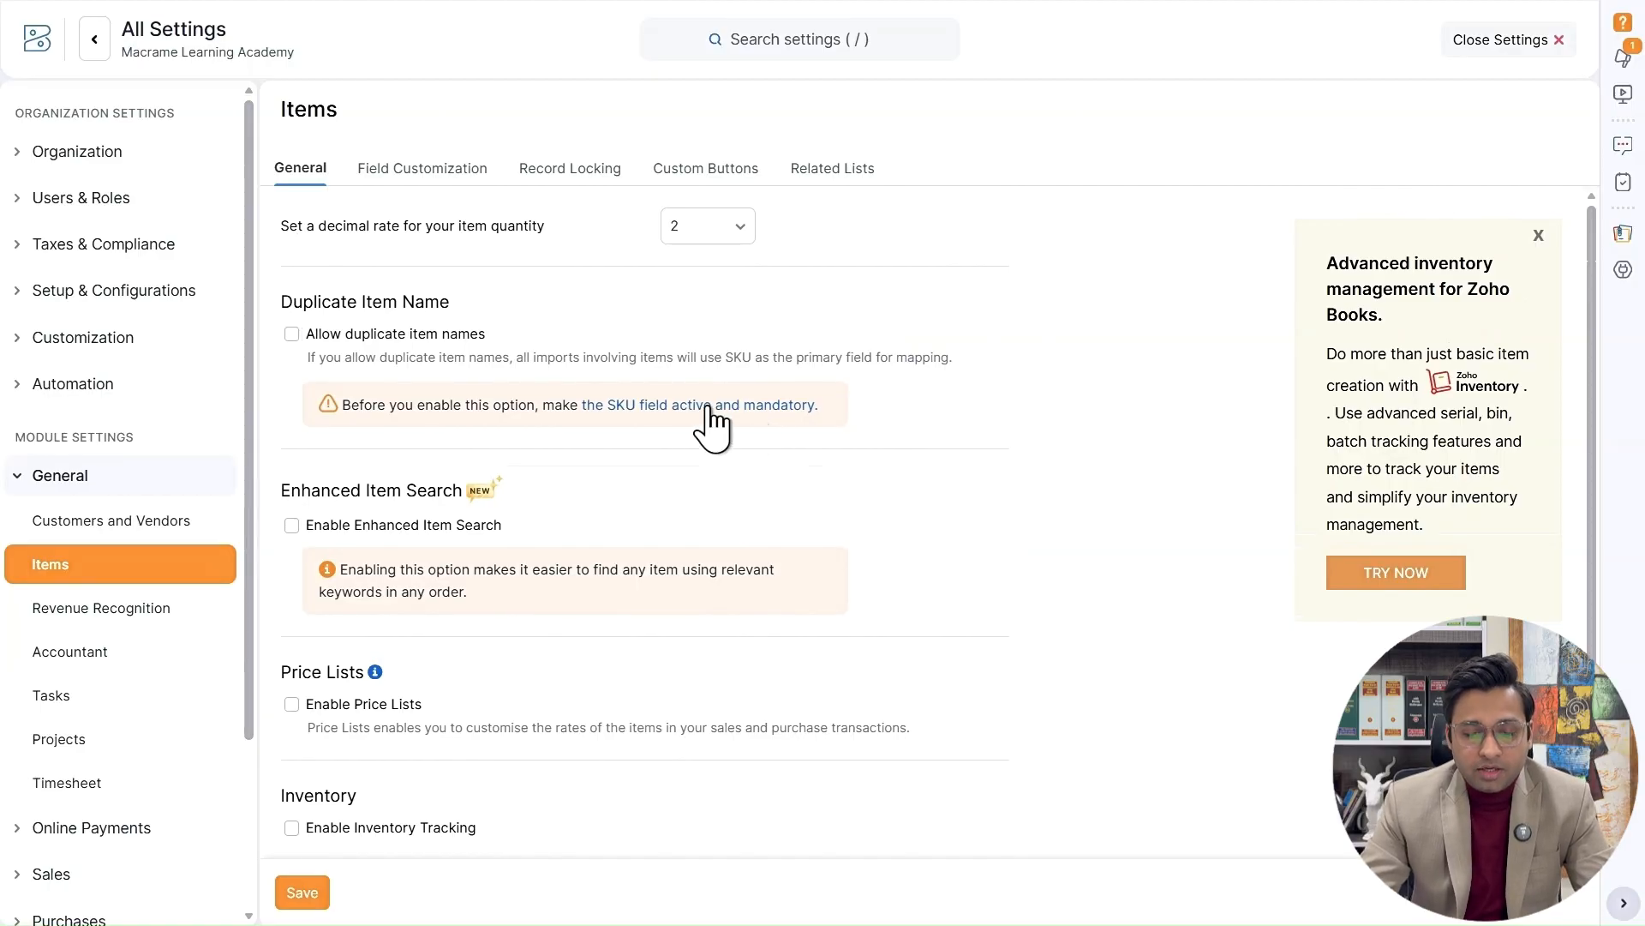
pyautogui.click(708, 406)
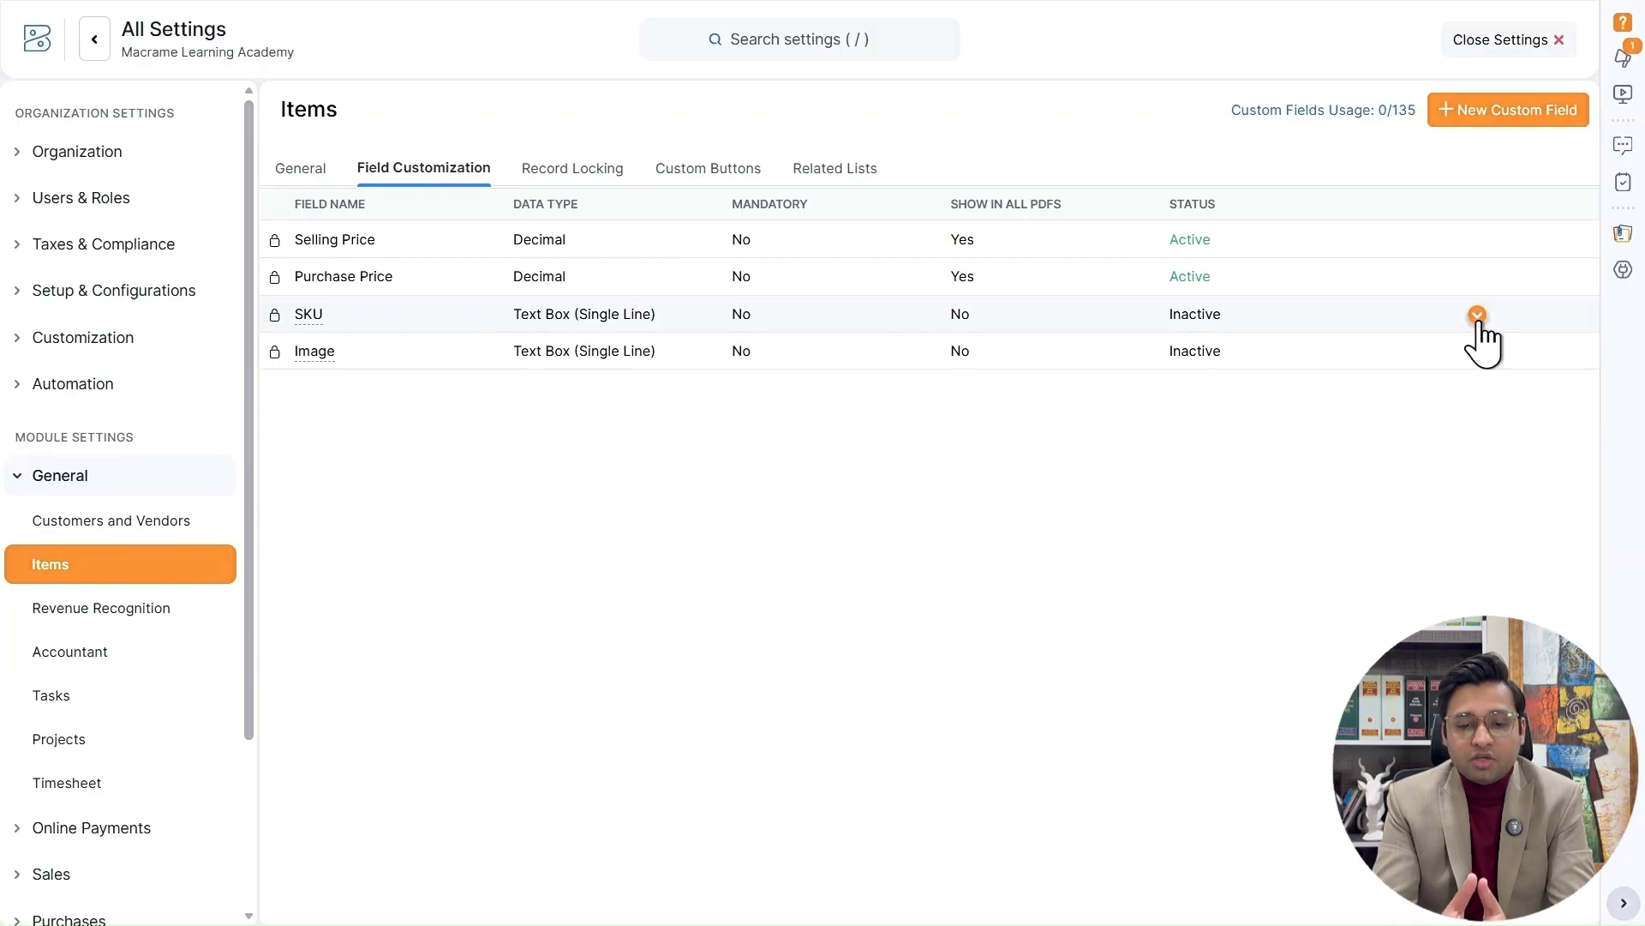
pyautogui.click(1478, 318)
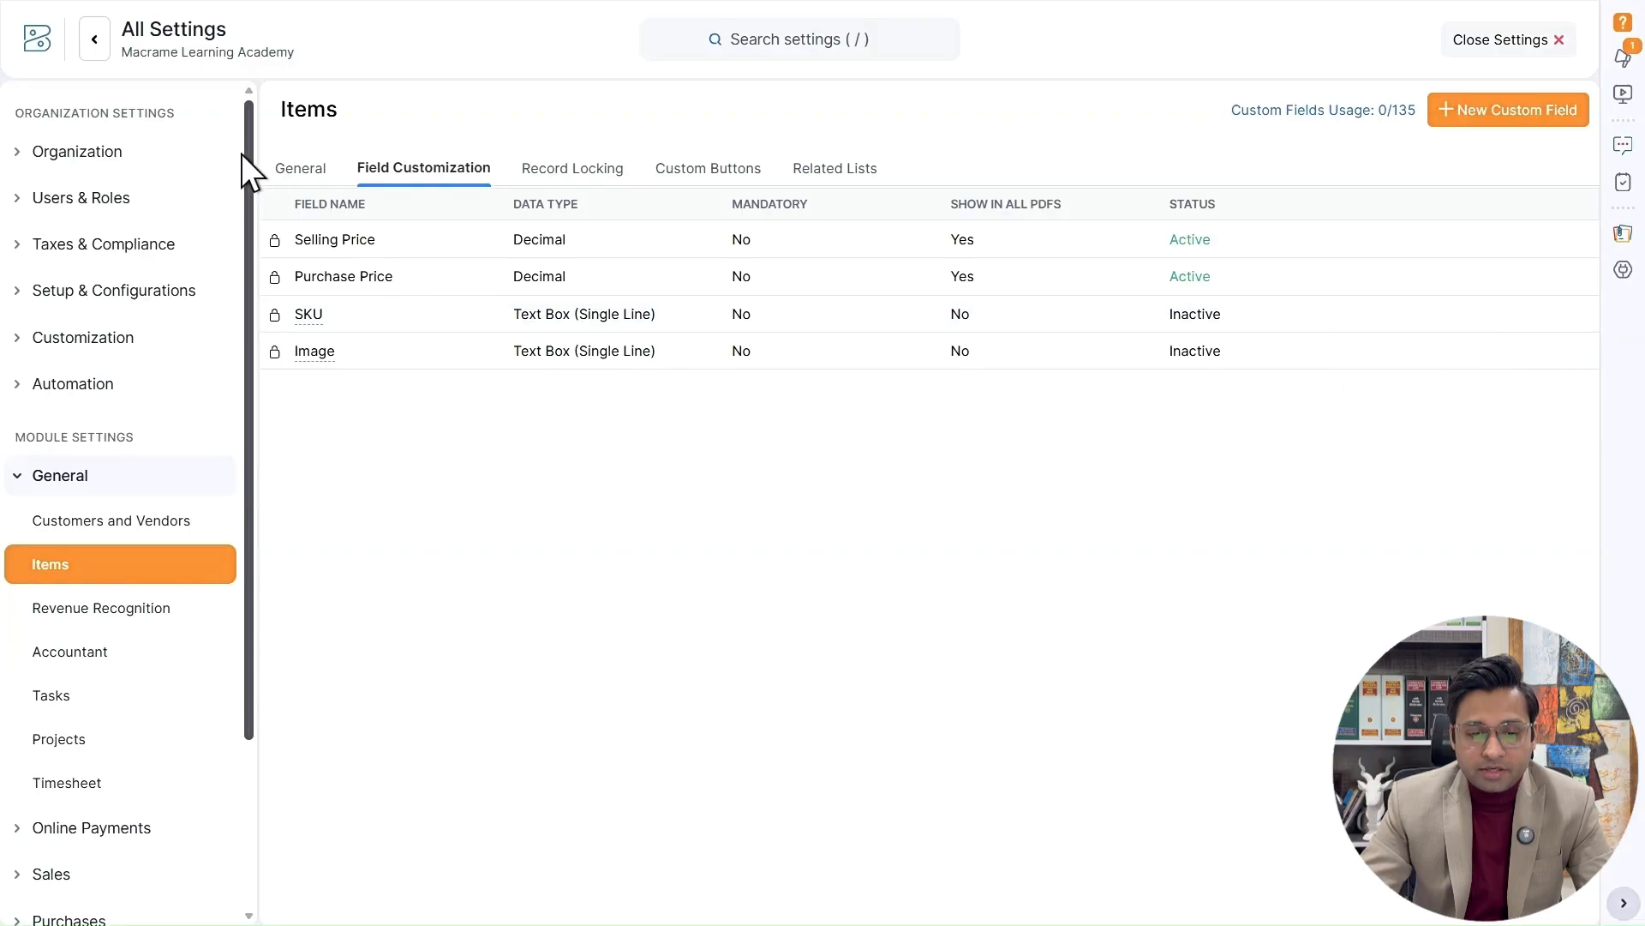
pyautogui.click(300, 168)
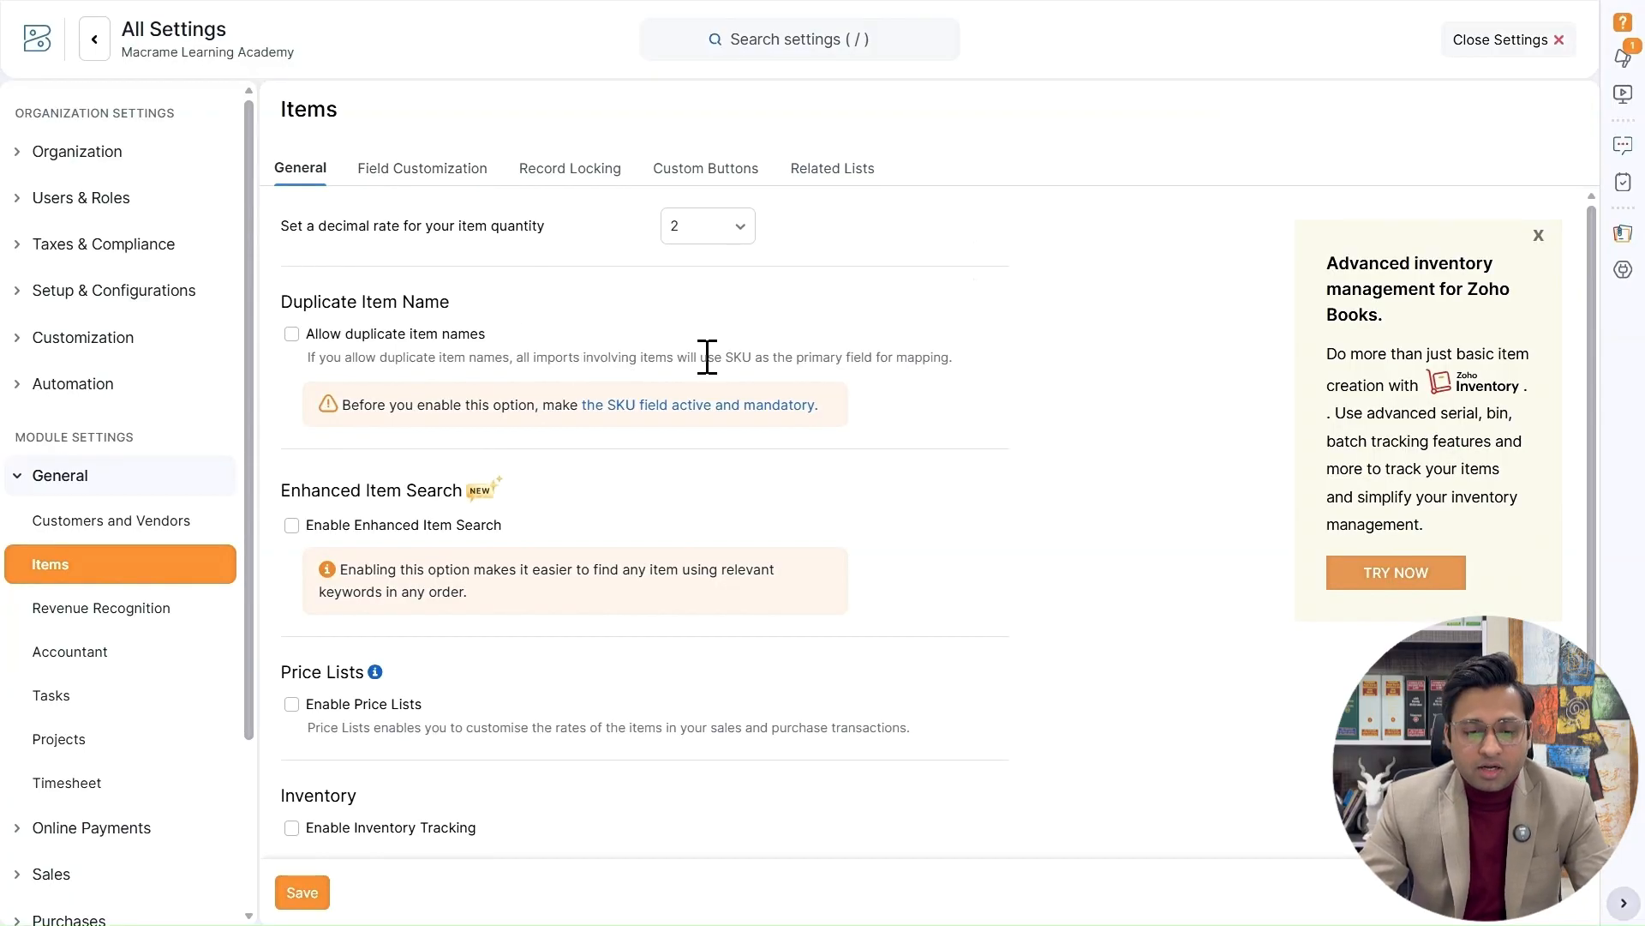
# - Enable Enhanced Item Search and Price Lists for items, with price lists applied at line item level
pyautogui.scroll(-1, 876, 358)
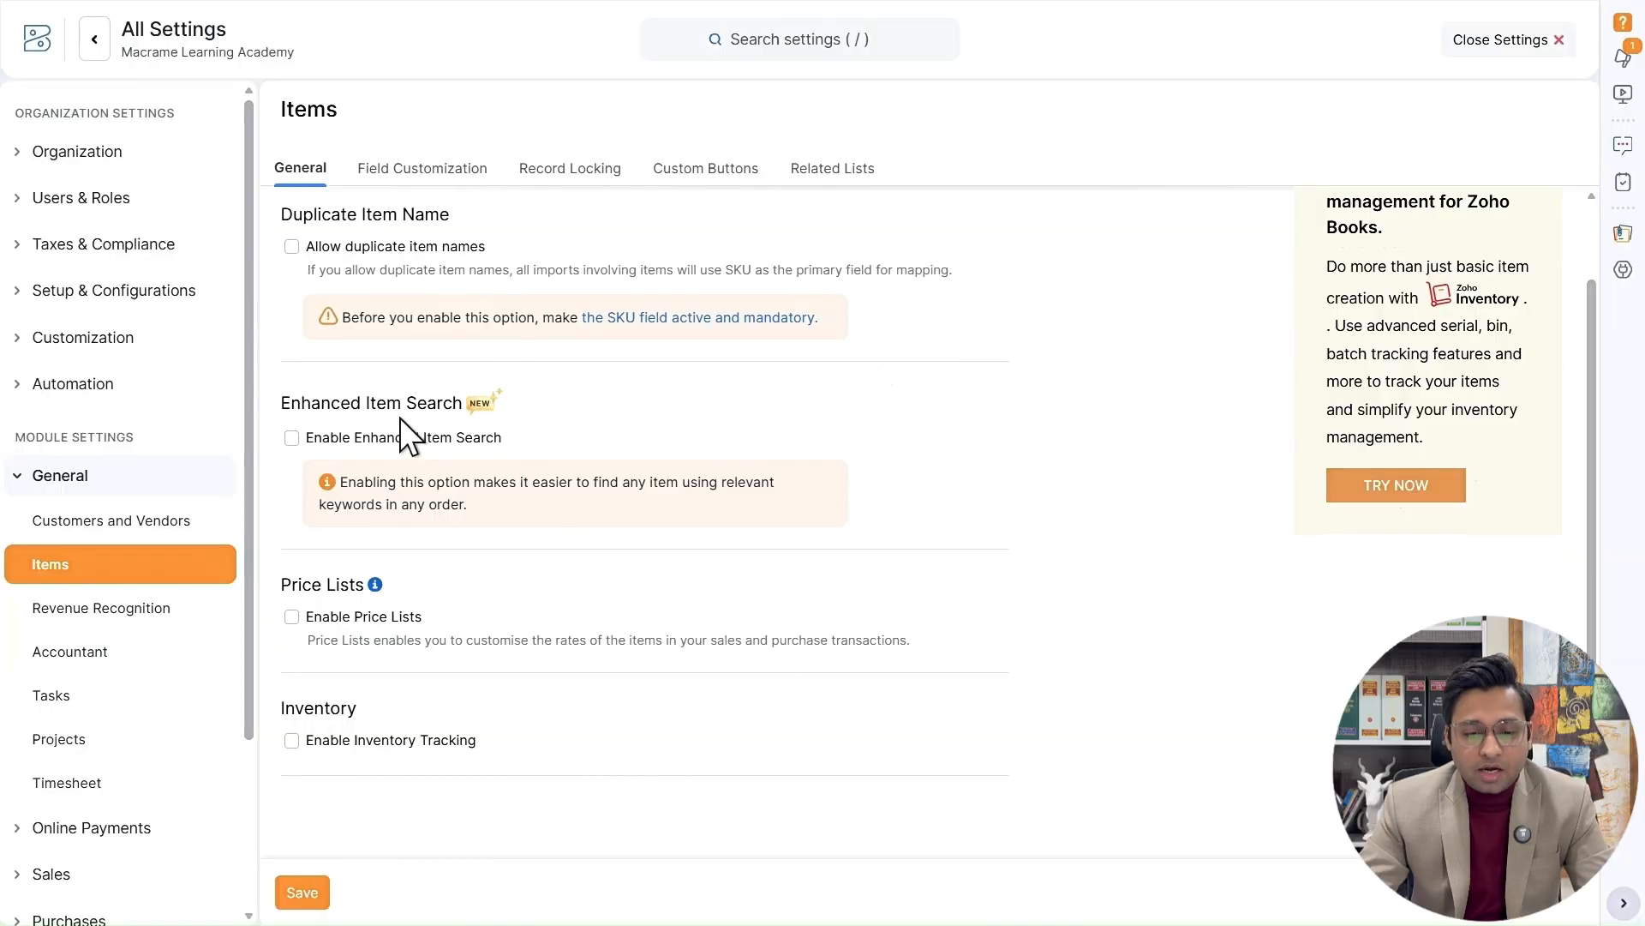
pyautogui.click(443, 437)
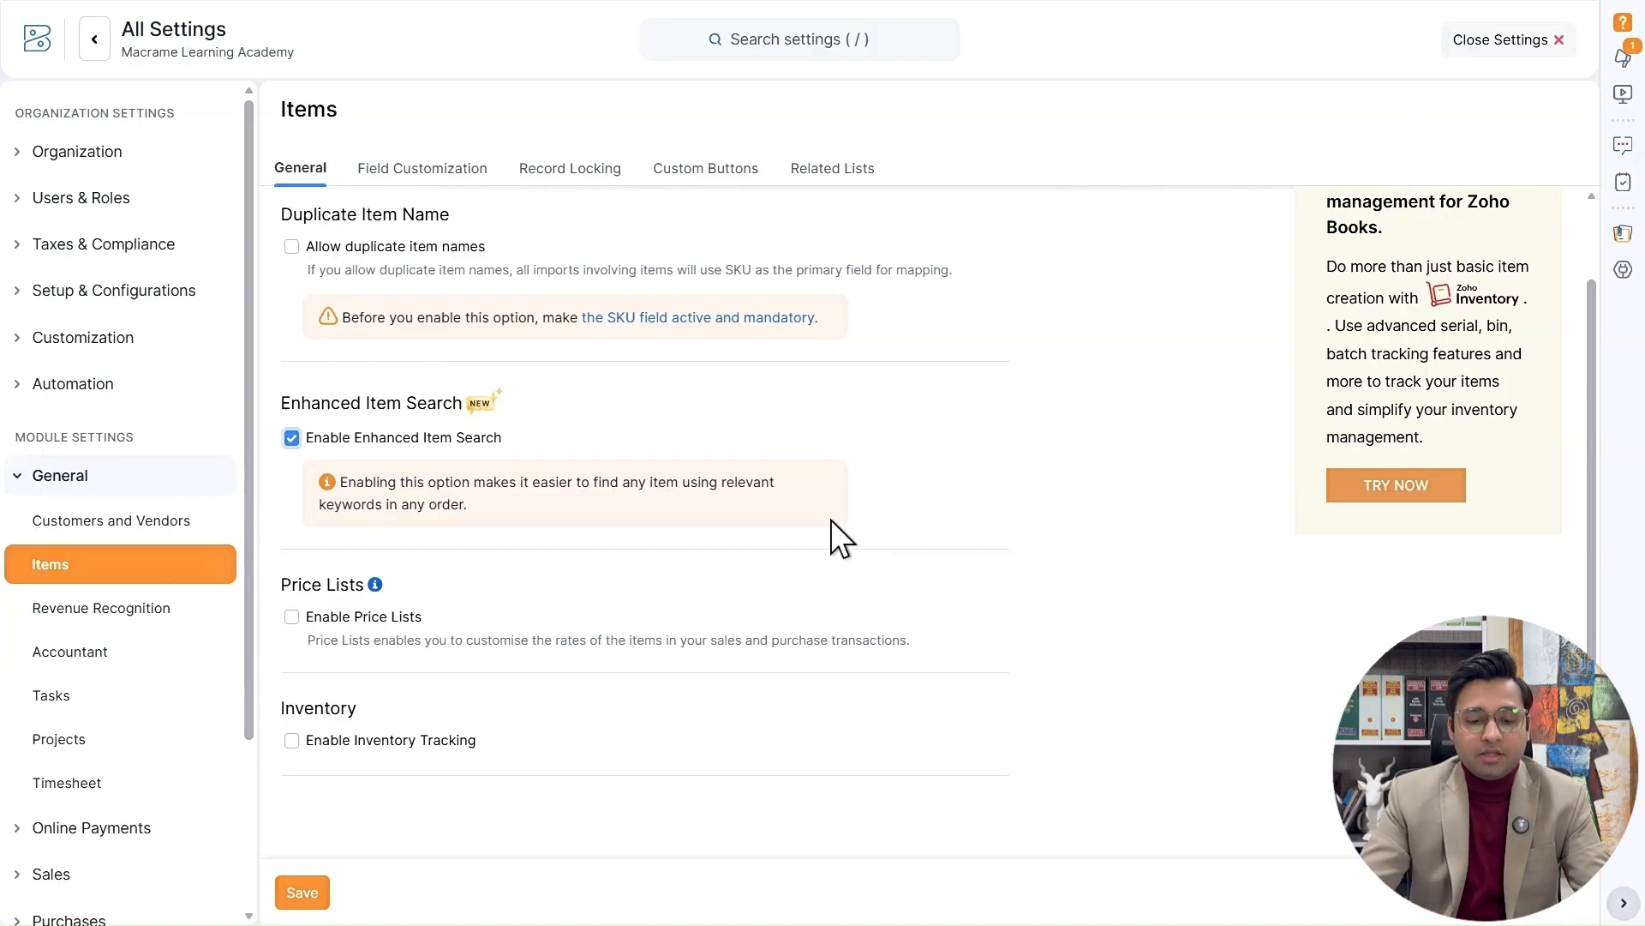
pyautogui.click(393, 618)
pyautogui.scroll(-1, 808, 584)
pyautogui.click(453, 631)
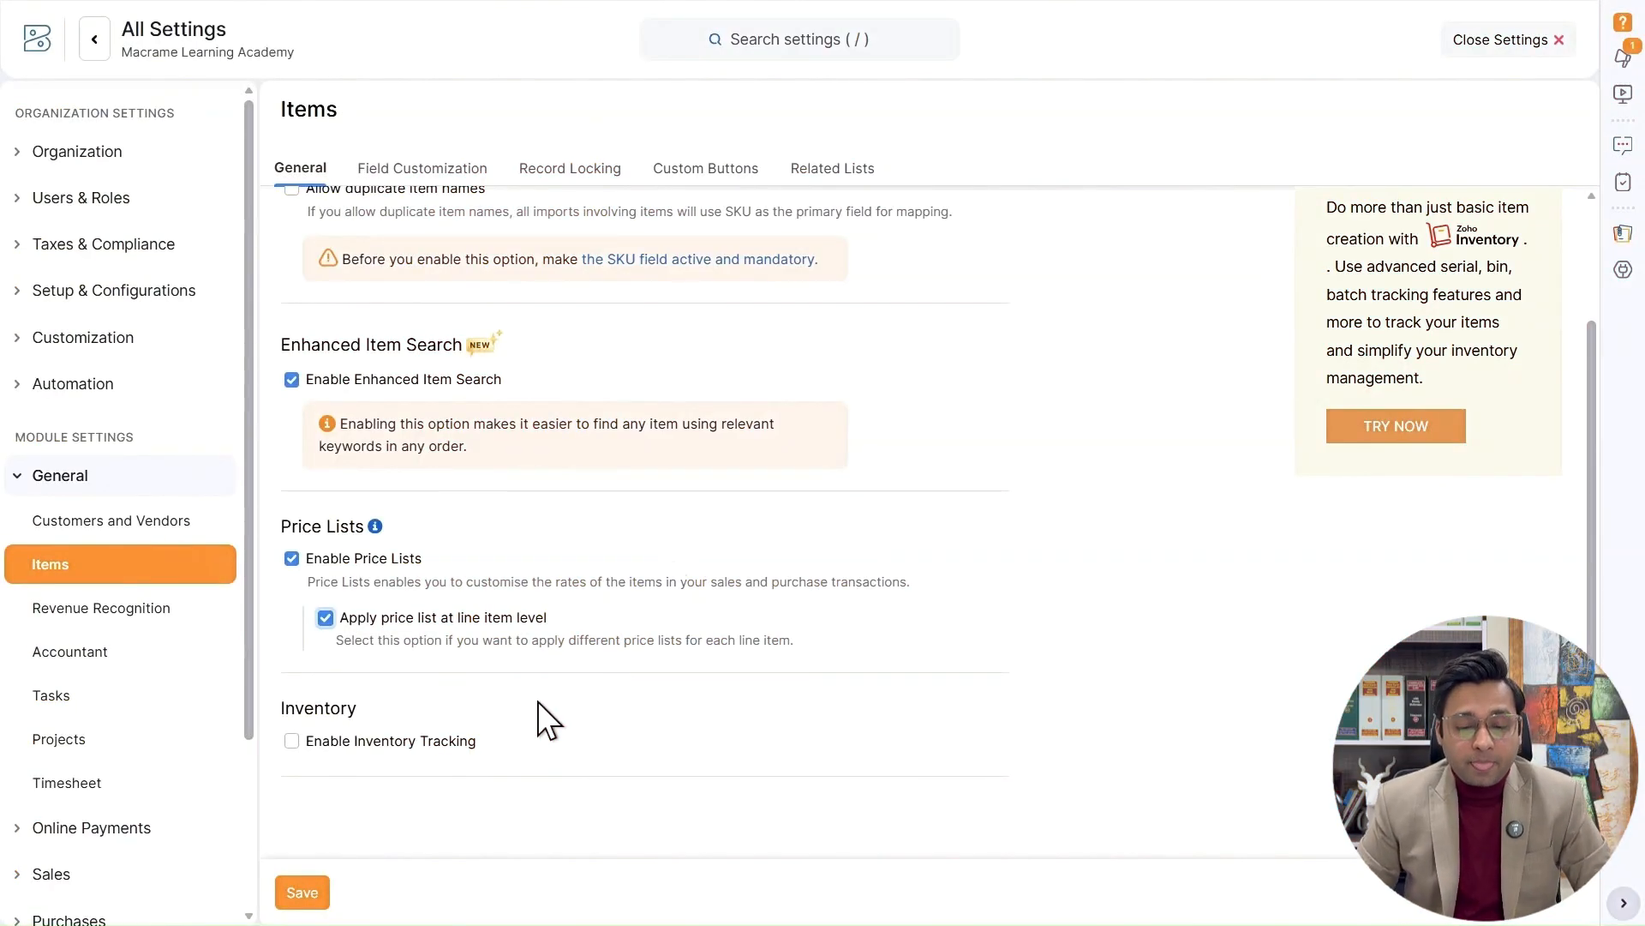
# - Enable inventory tracking for items and set the inventory start date to 31 Dec 2025
pyautogui.click(420, 733)
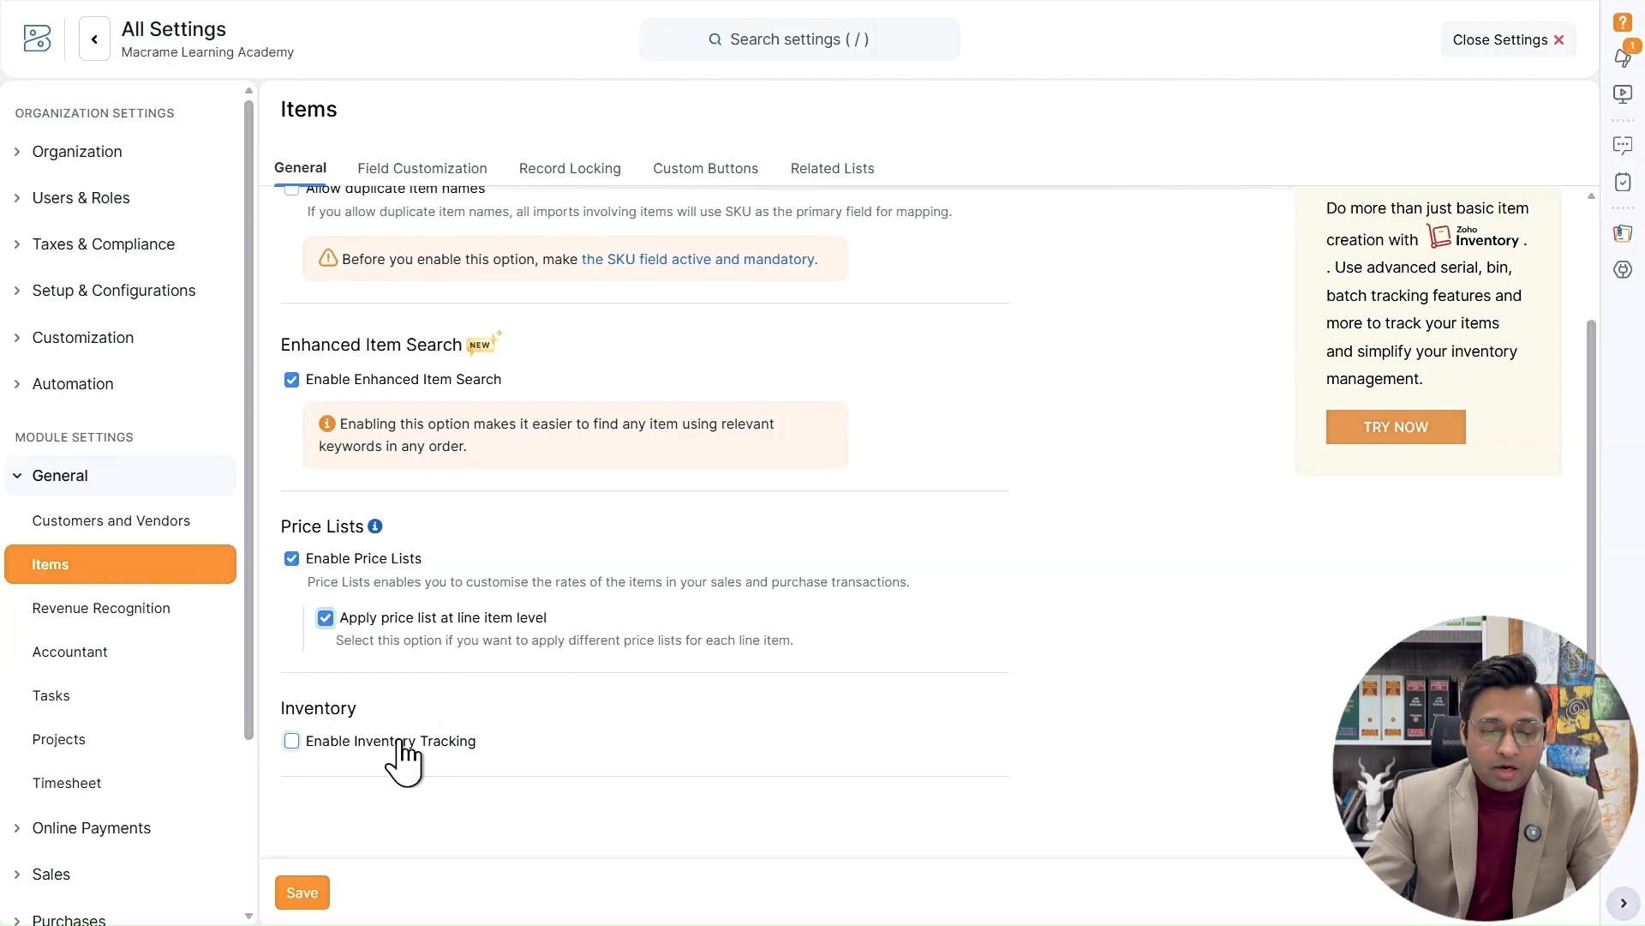
pyautogui.scroll(-3, 599, 655)
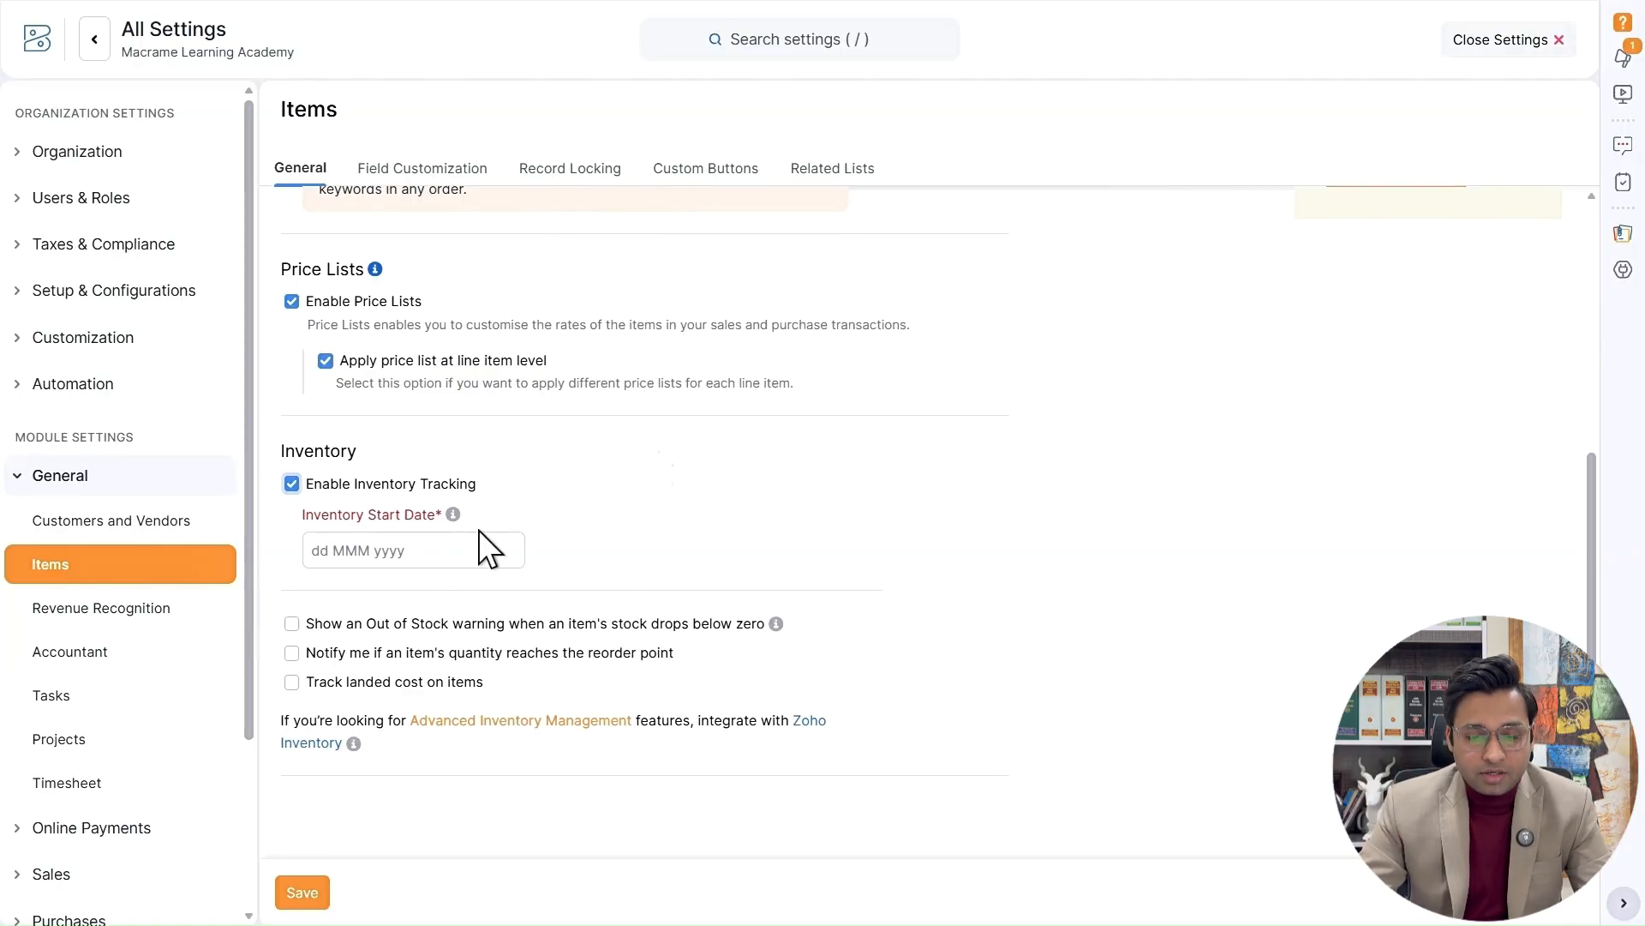
pyautogui.click(488, 562)
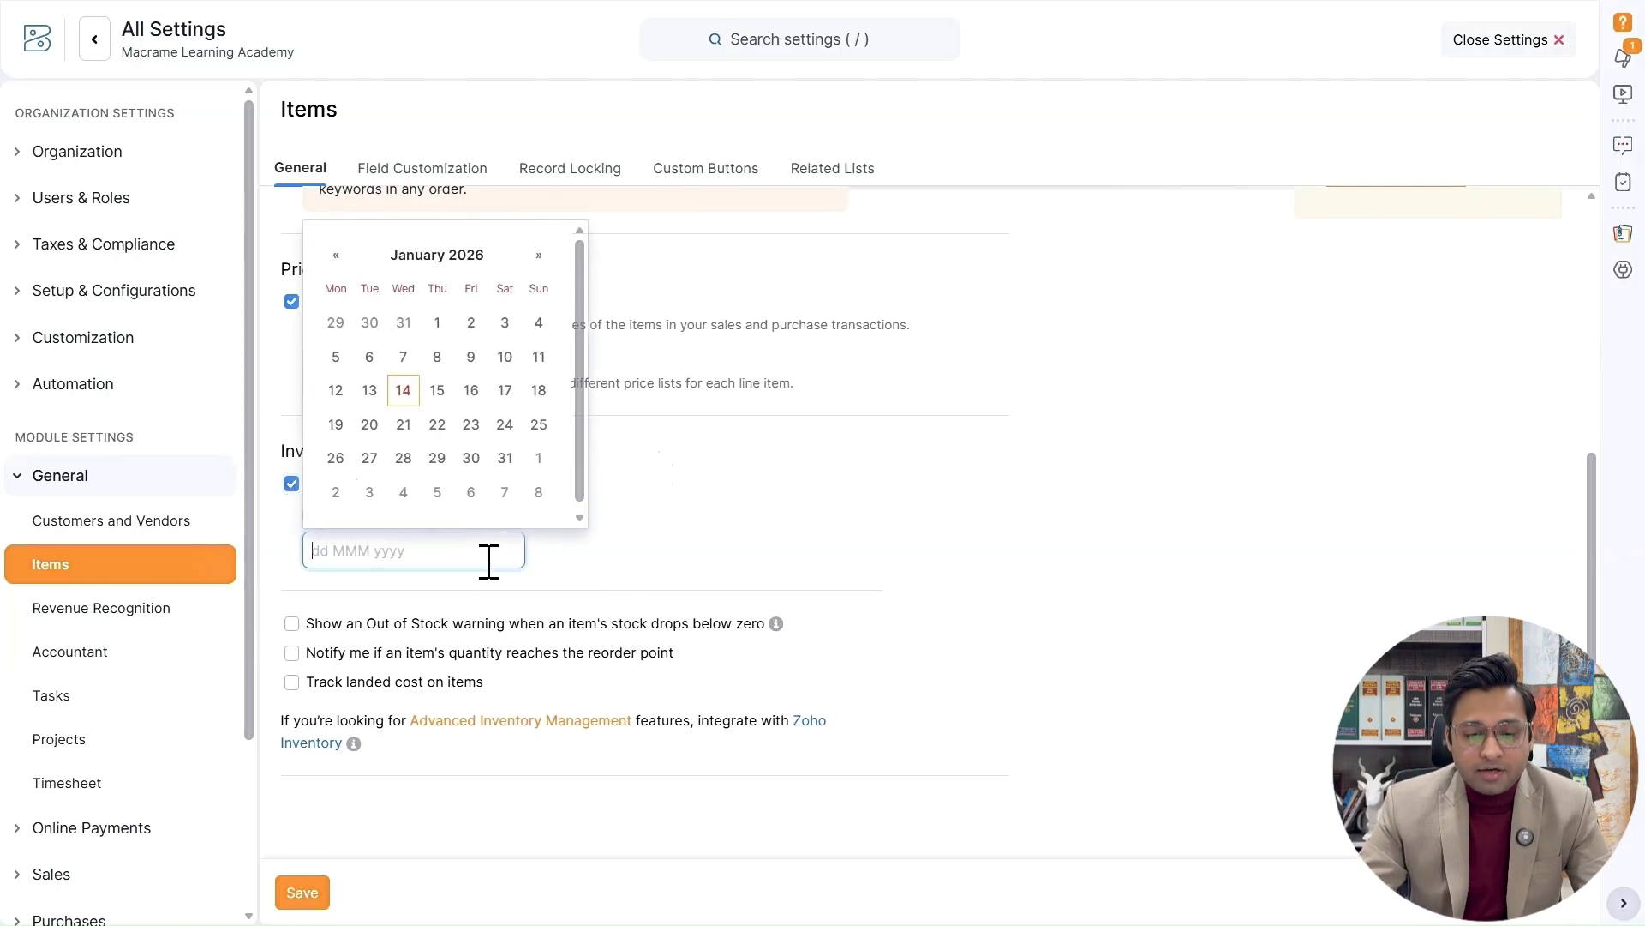
pyautogui.click(568, 553)
pyautogui.moveTo(450, 512)
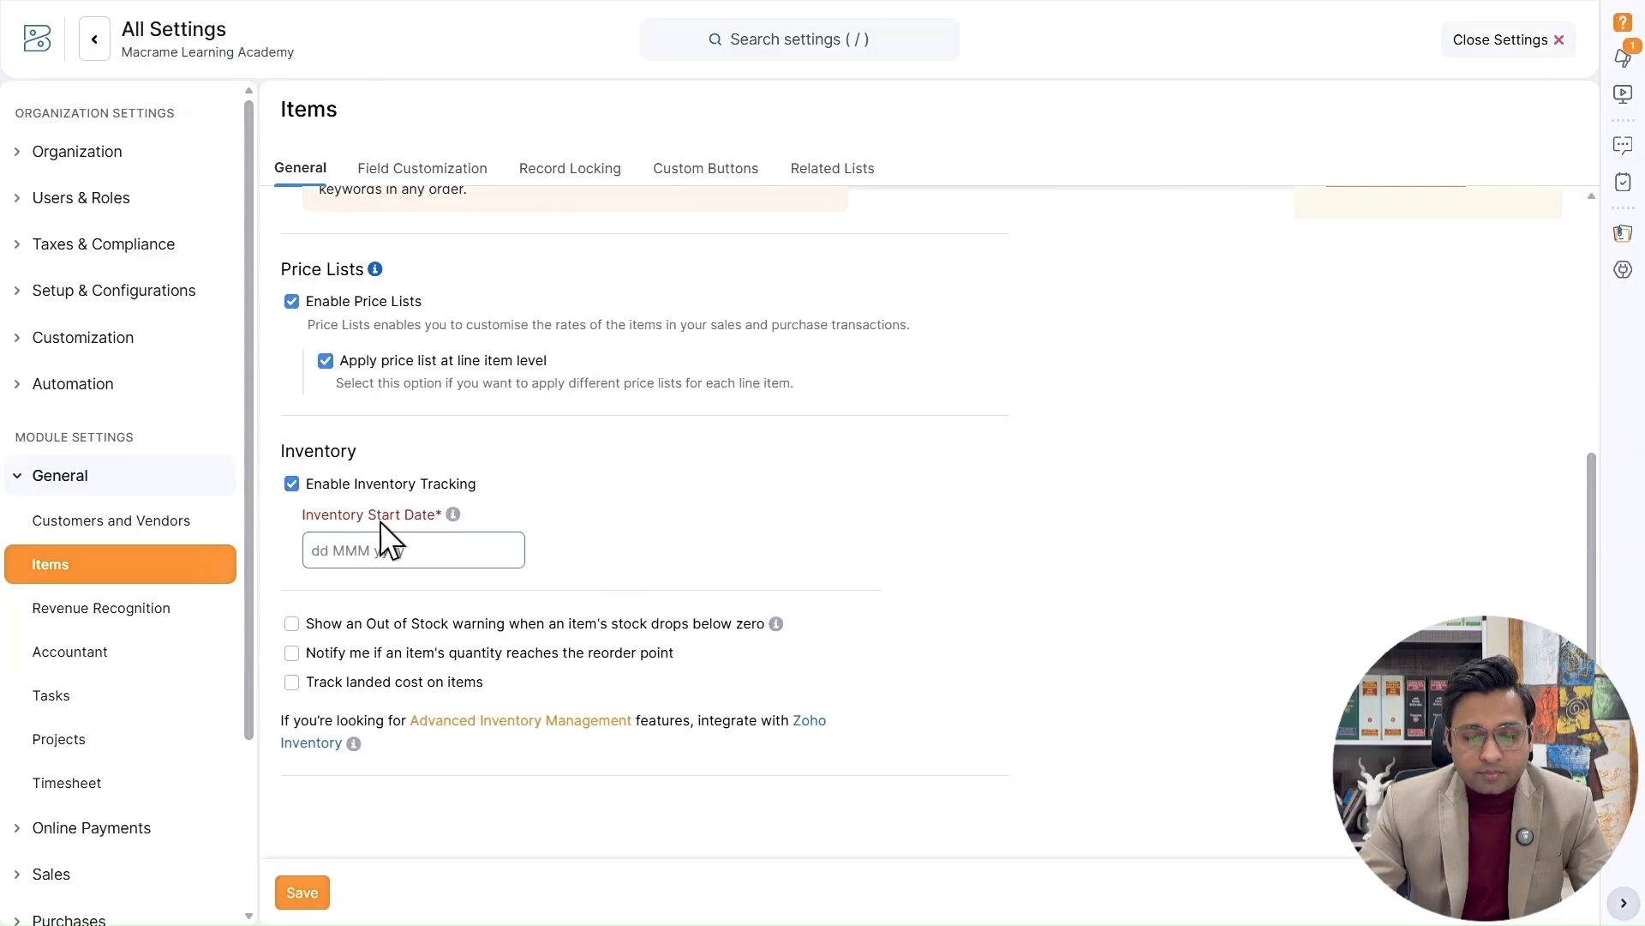
pyautogui.click(417, 555)
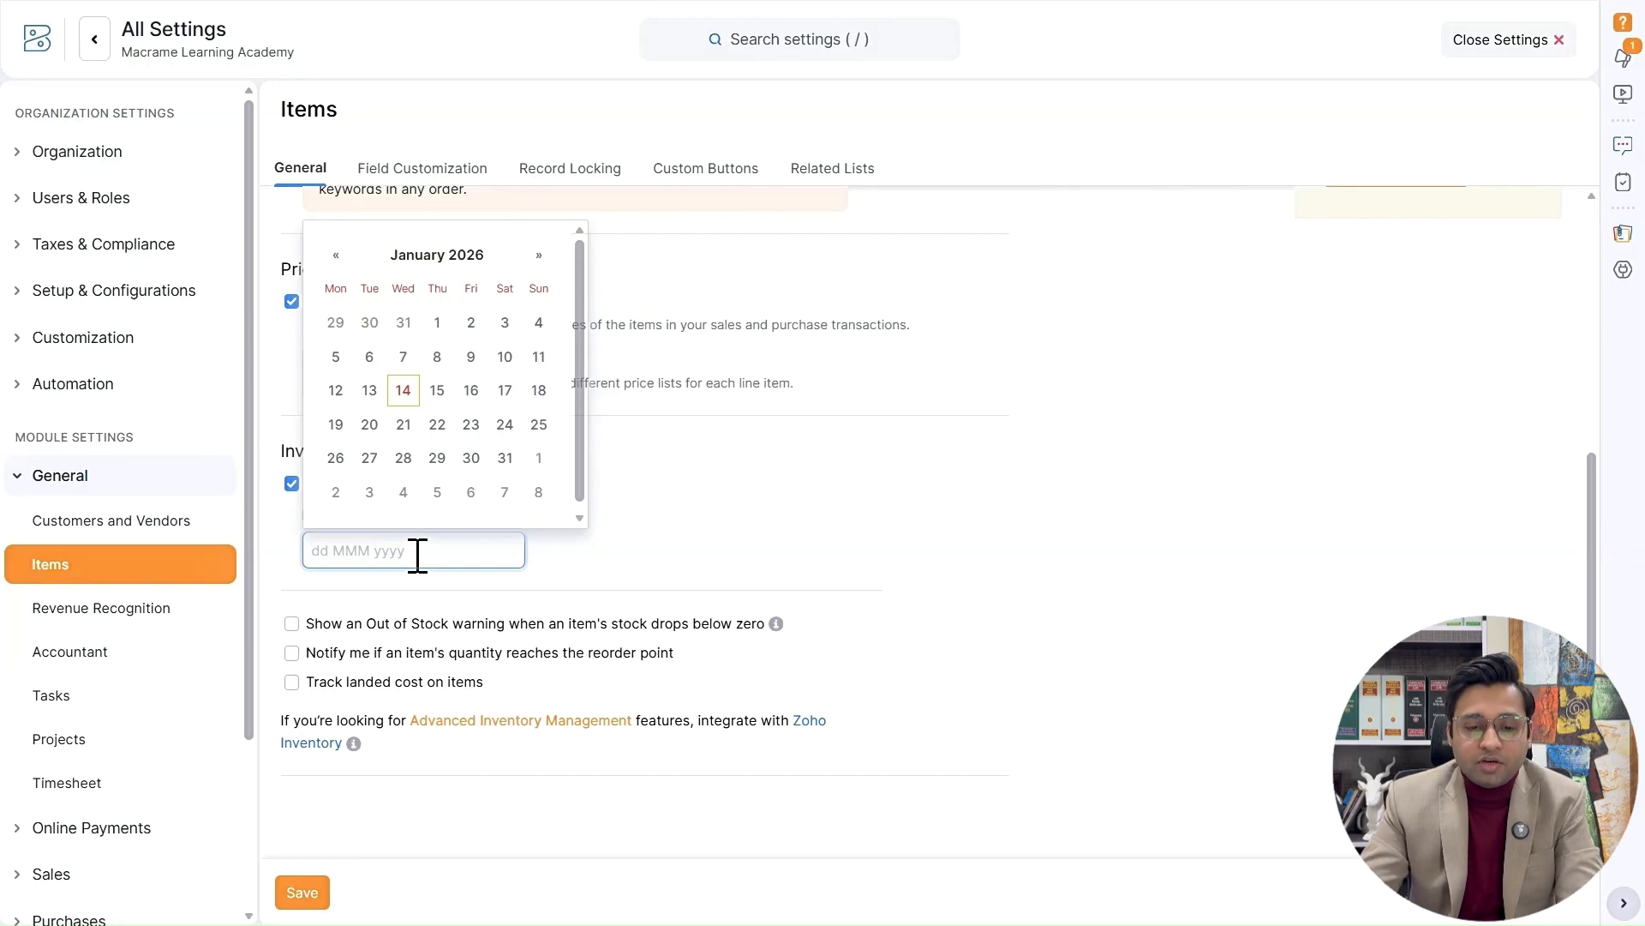
pyautogui.click(404, 391)
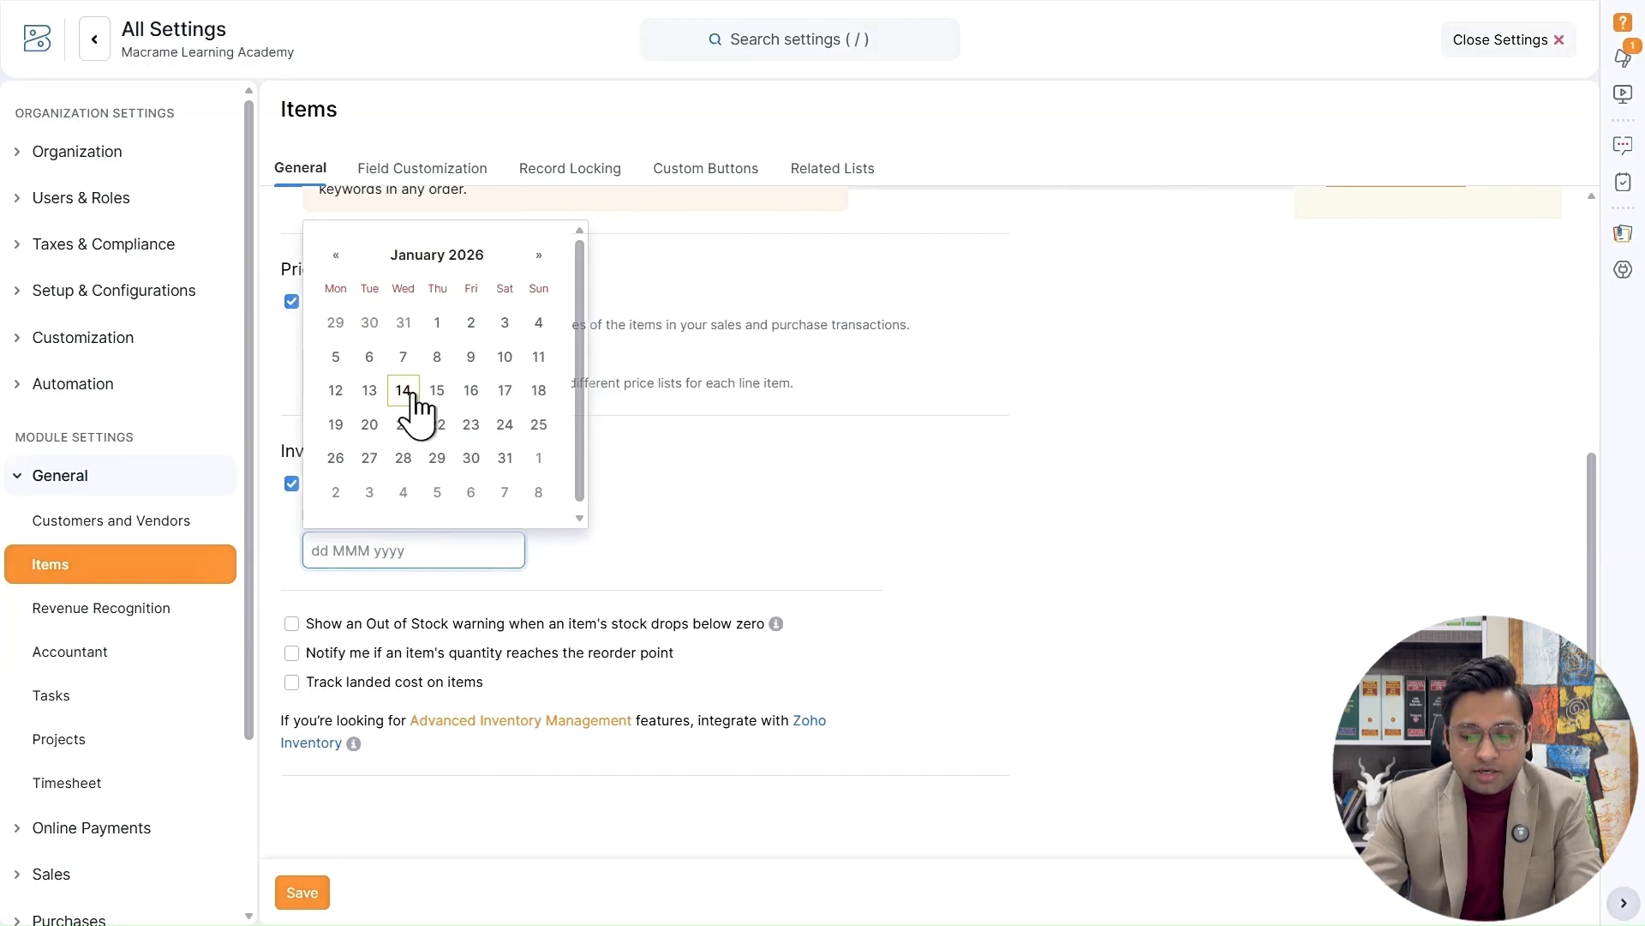
pyautogui.click(471, 551)
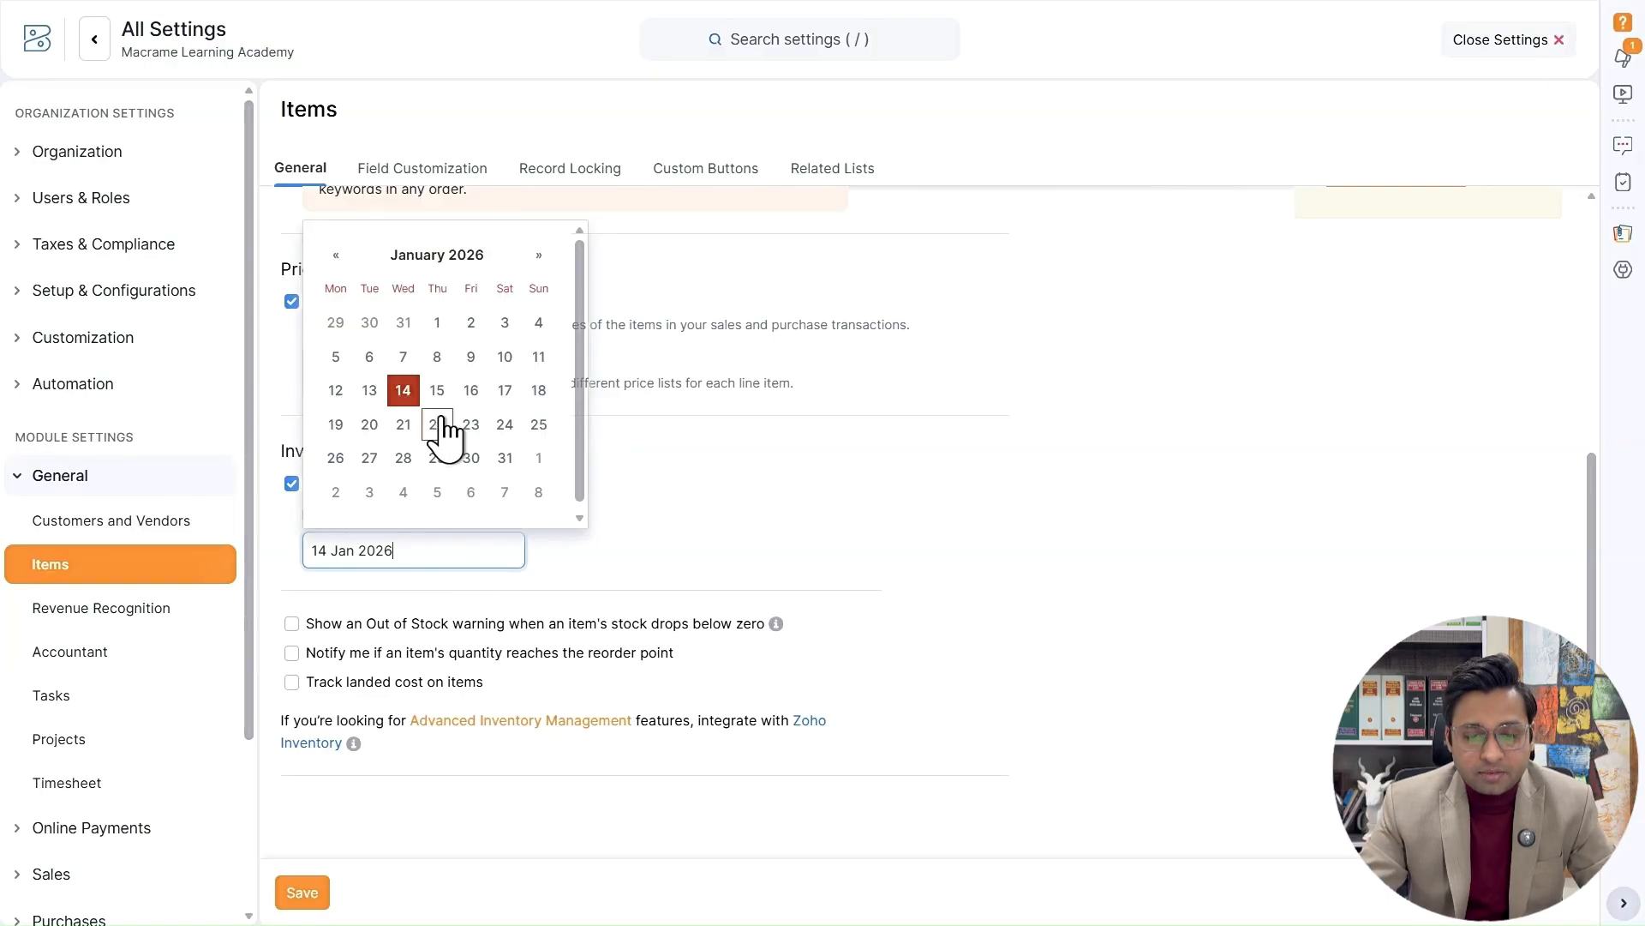
pyautogui.click(404, 323)
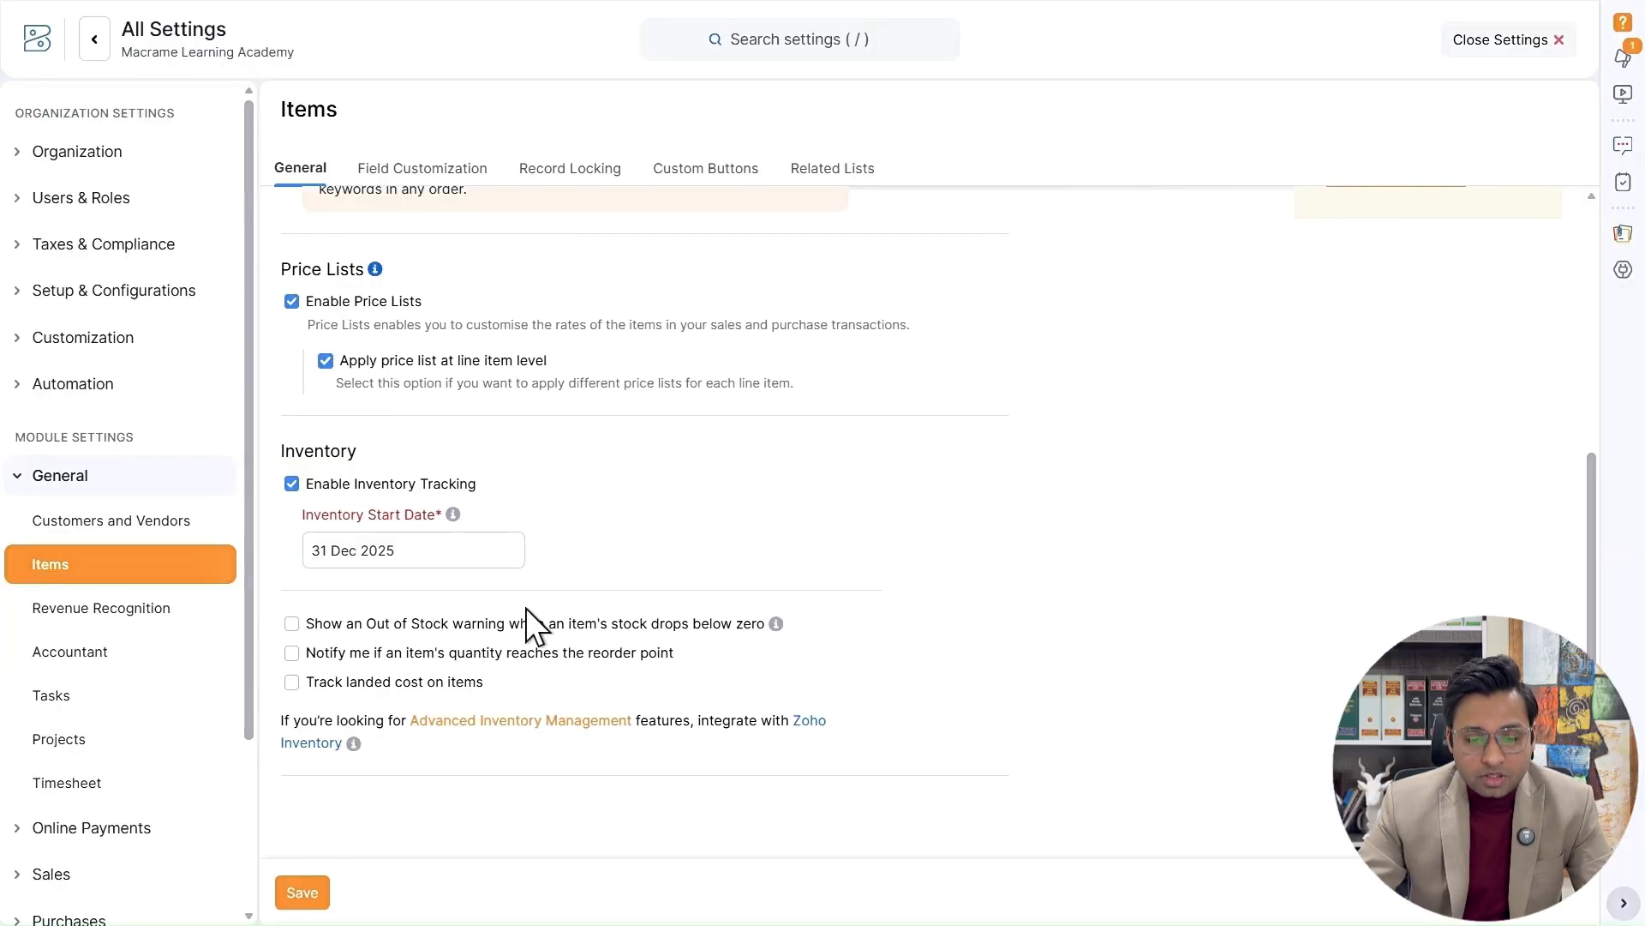
# - Turn on the out-of-stock warning for stock below zero and the notification for items reaching the reorder point
pyautogui.click(324, 625)
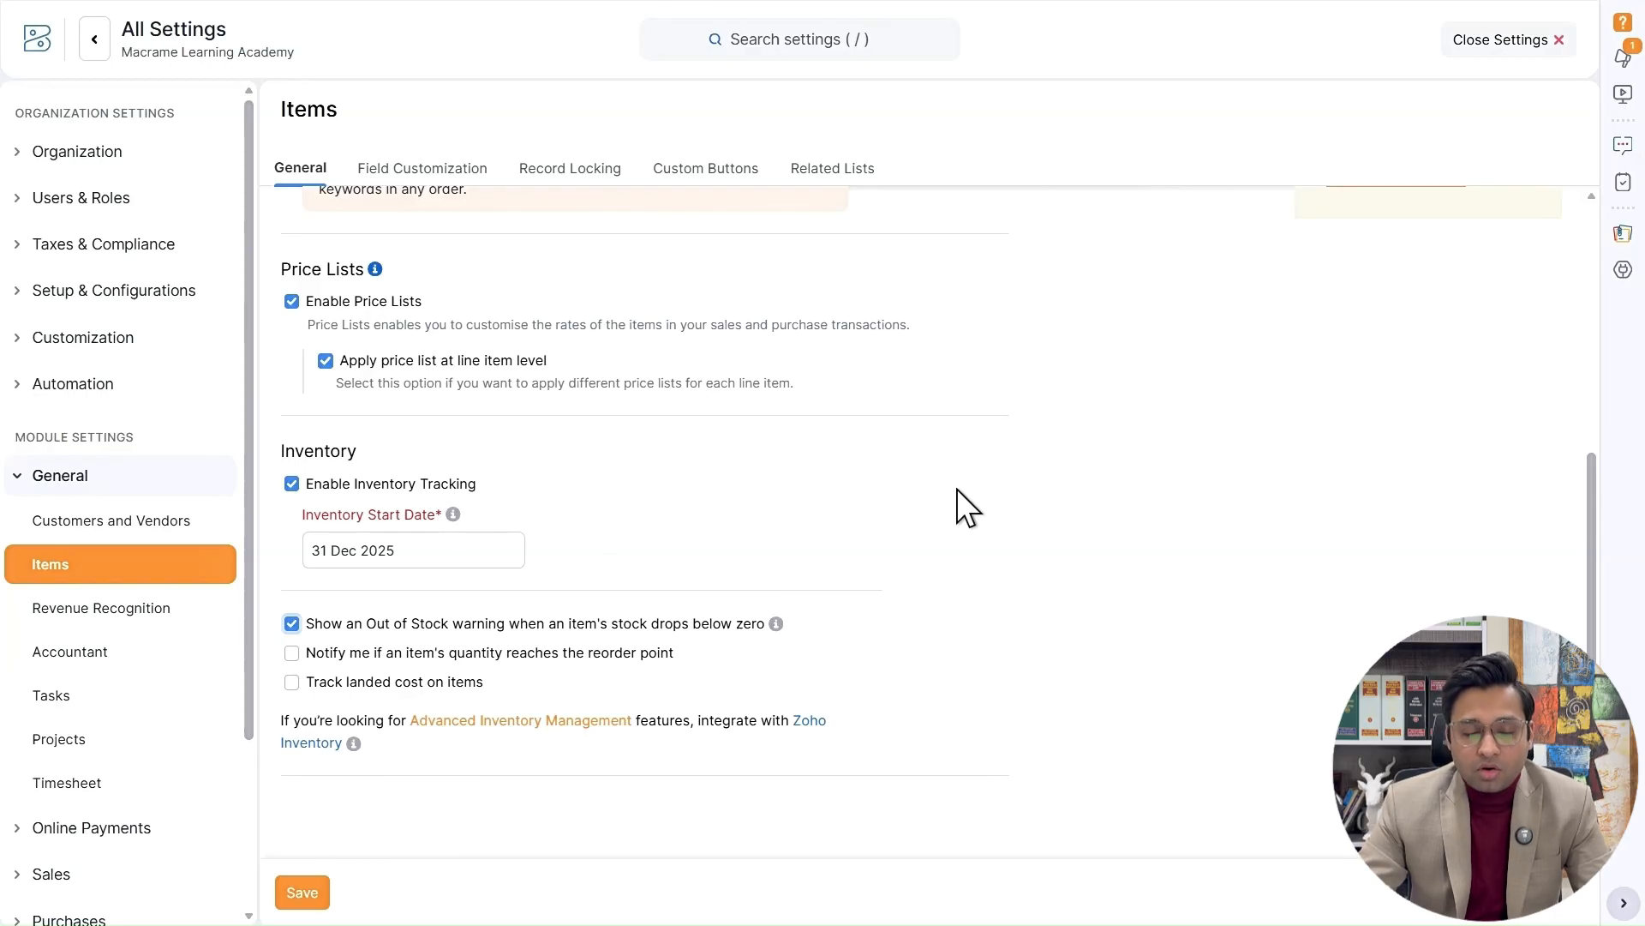
pyautogui.click(436, 667)
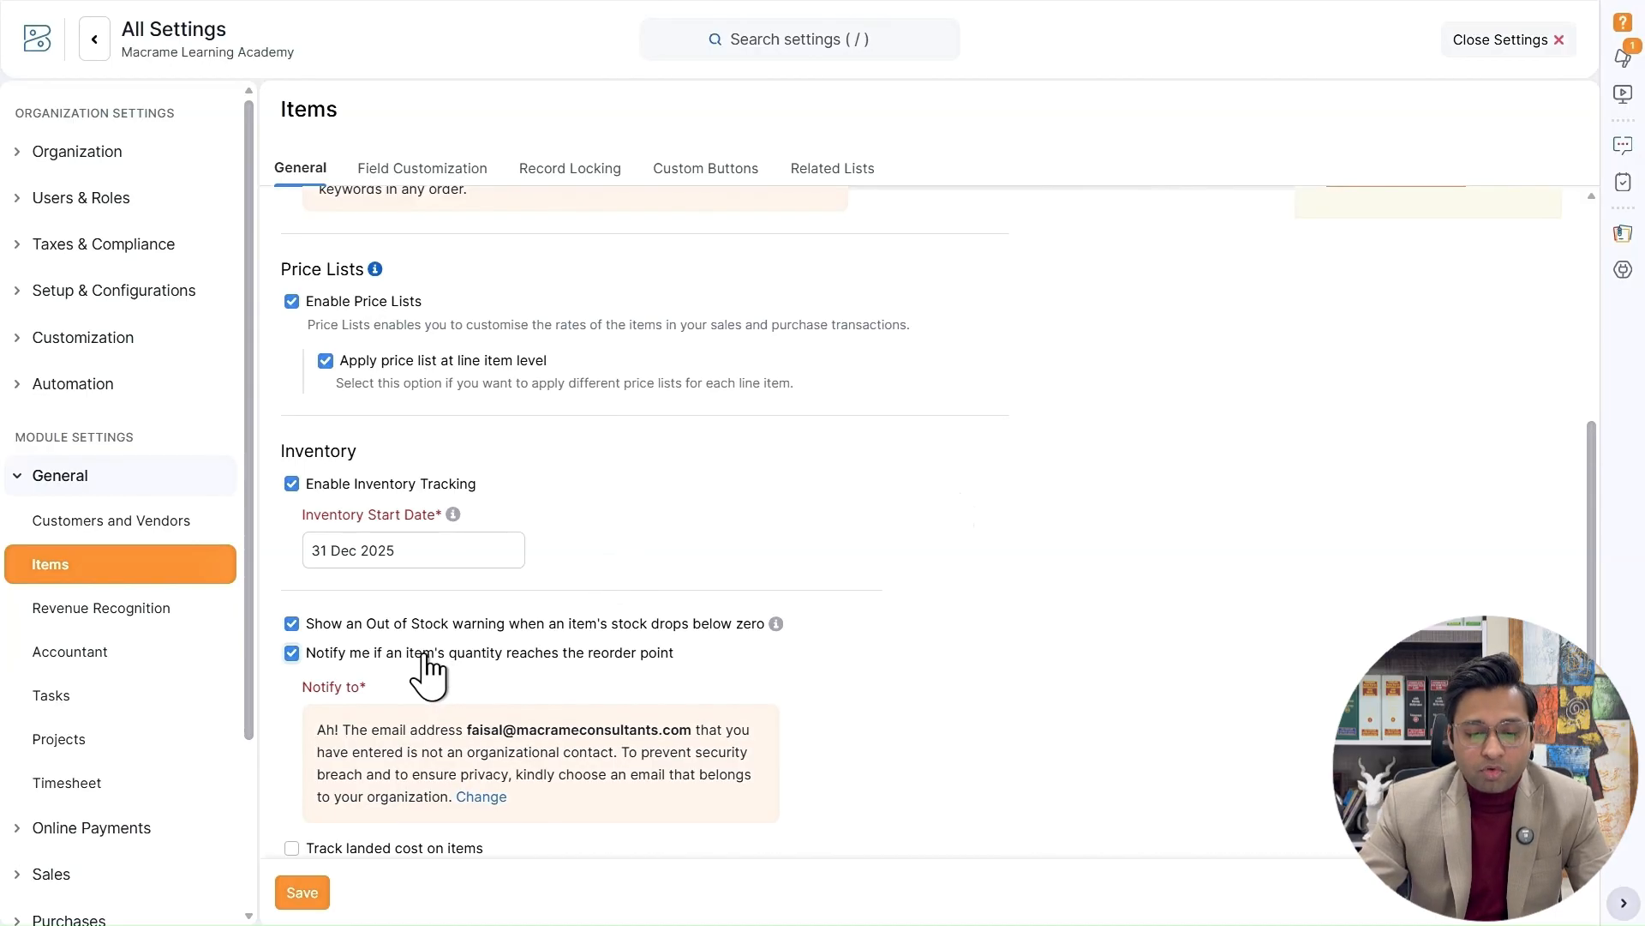
# - Enable landed cost tracking on items and save the item settings
pyautogui.scroll(-2, 761, 509)
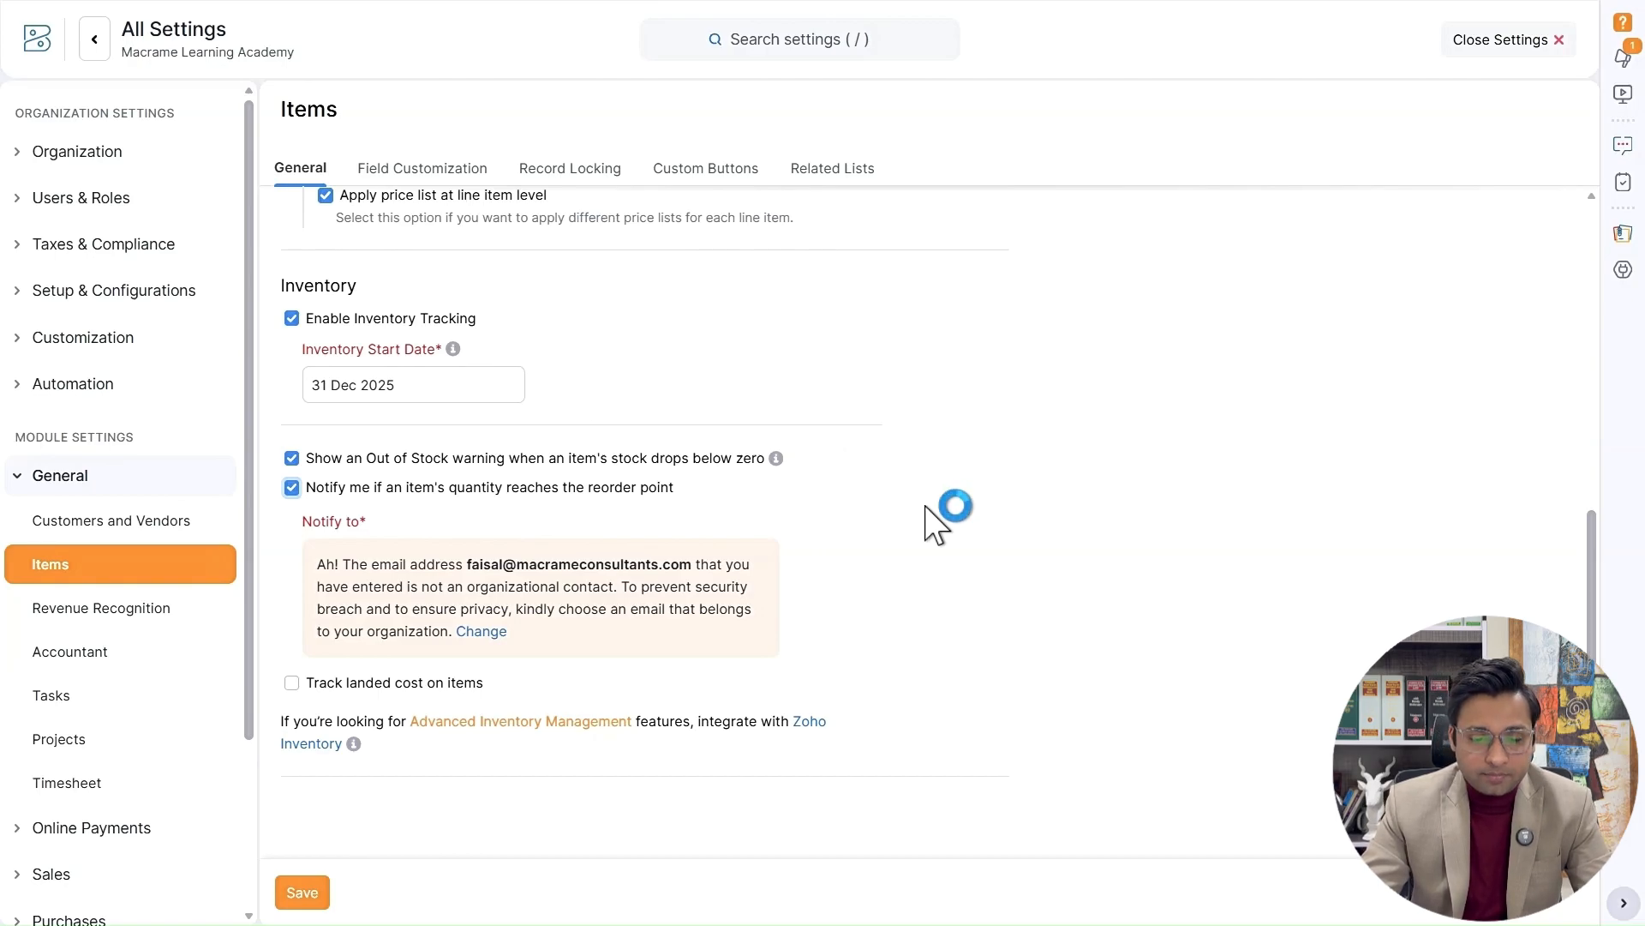
pyautogui.click(353, 685)
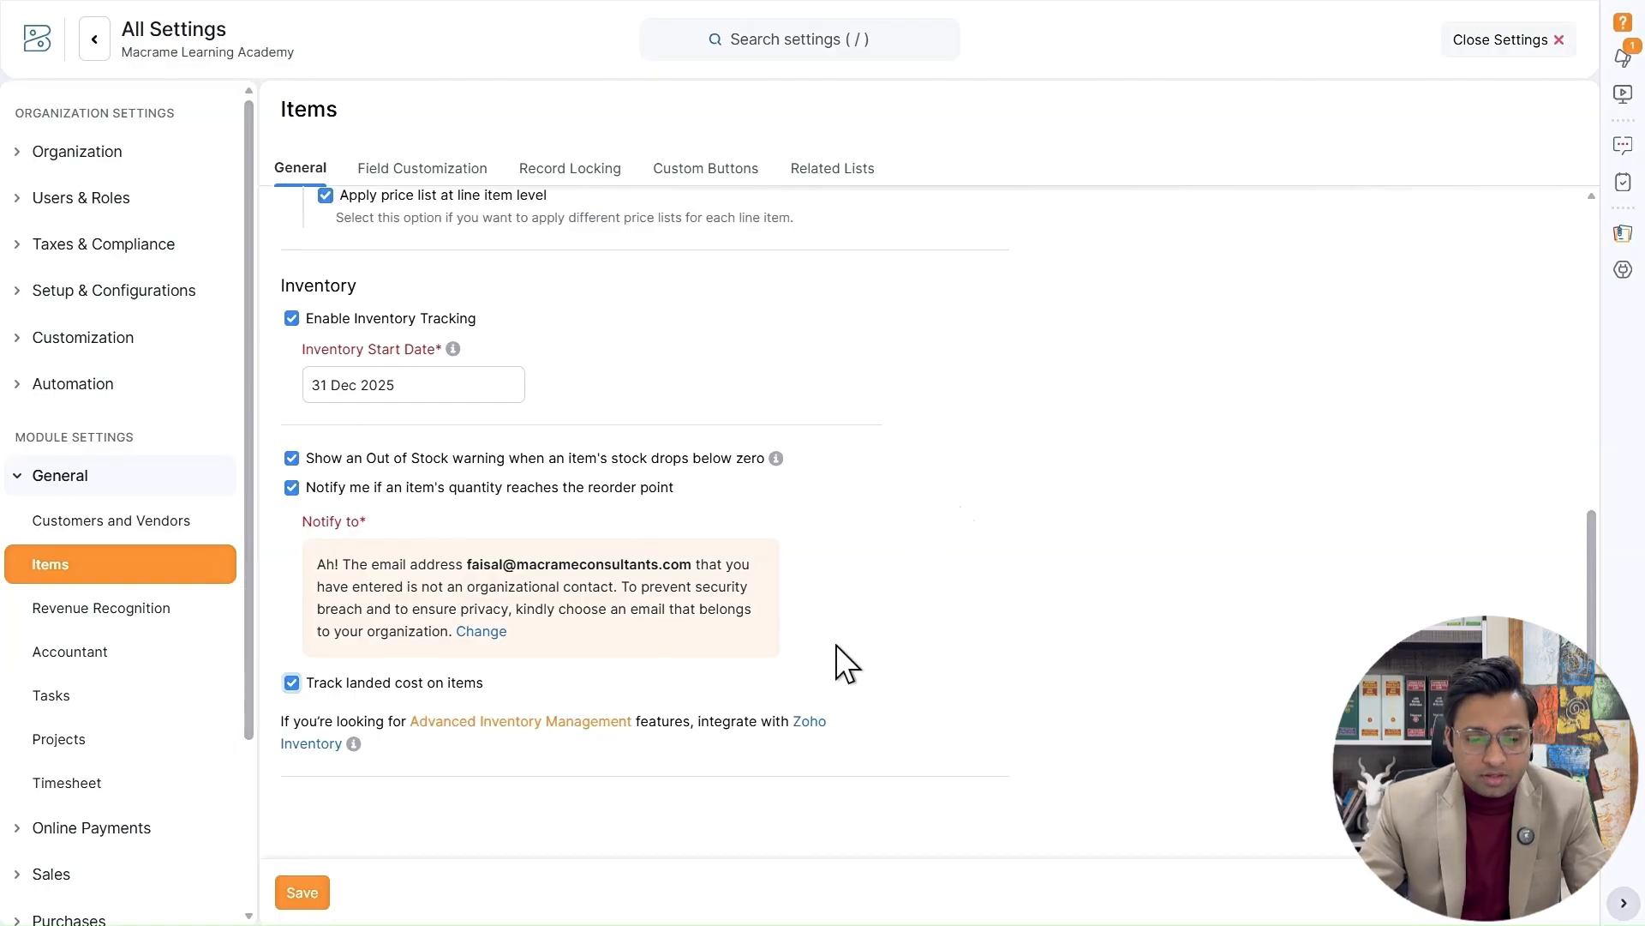
pyautogui.click(309, 876)
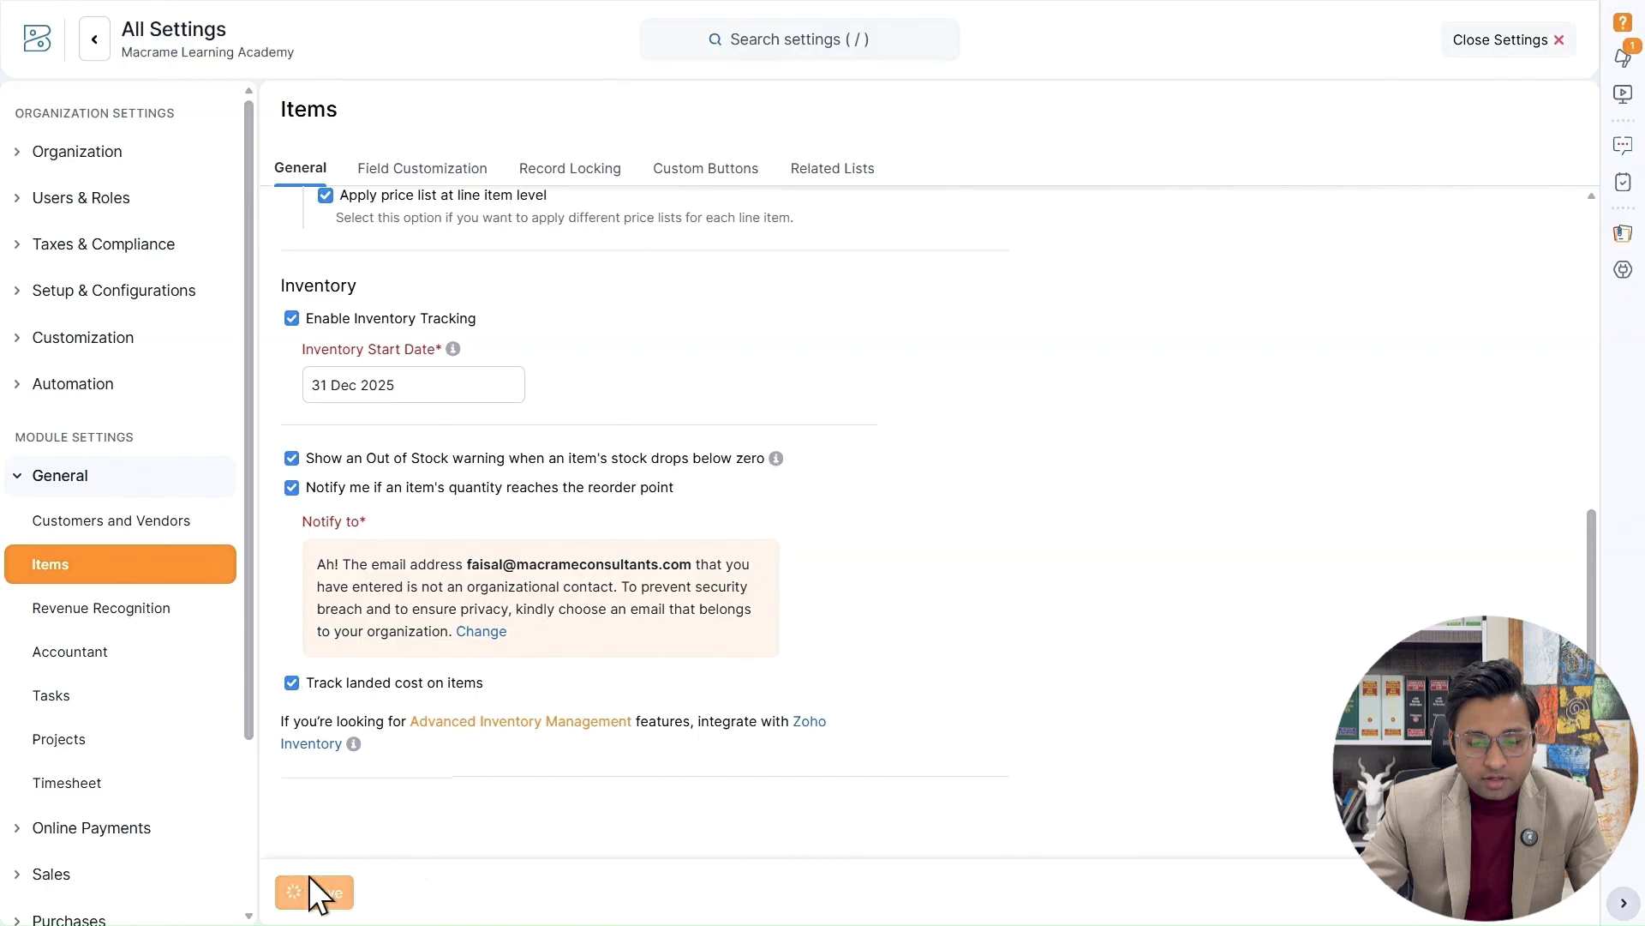
# - View Revenue Recognition, and in the Accountant settings make account codes mandatory for new accounts and unique
pyautogui.click(171, 619)
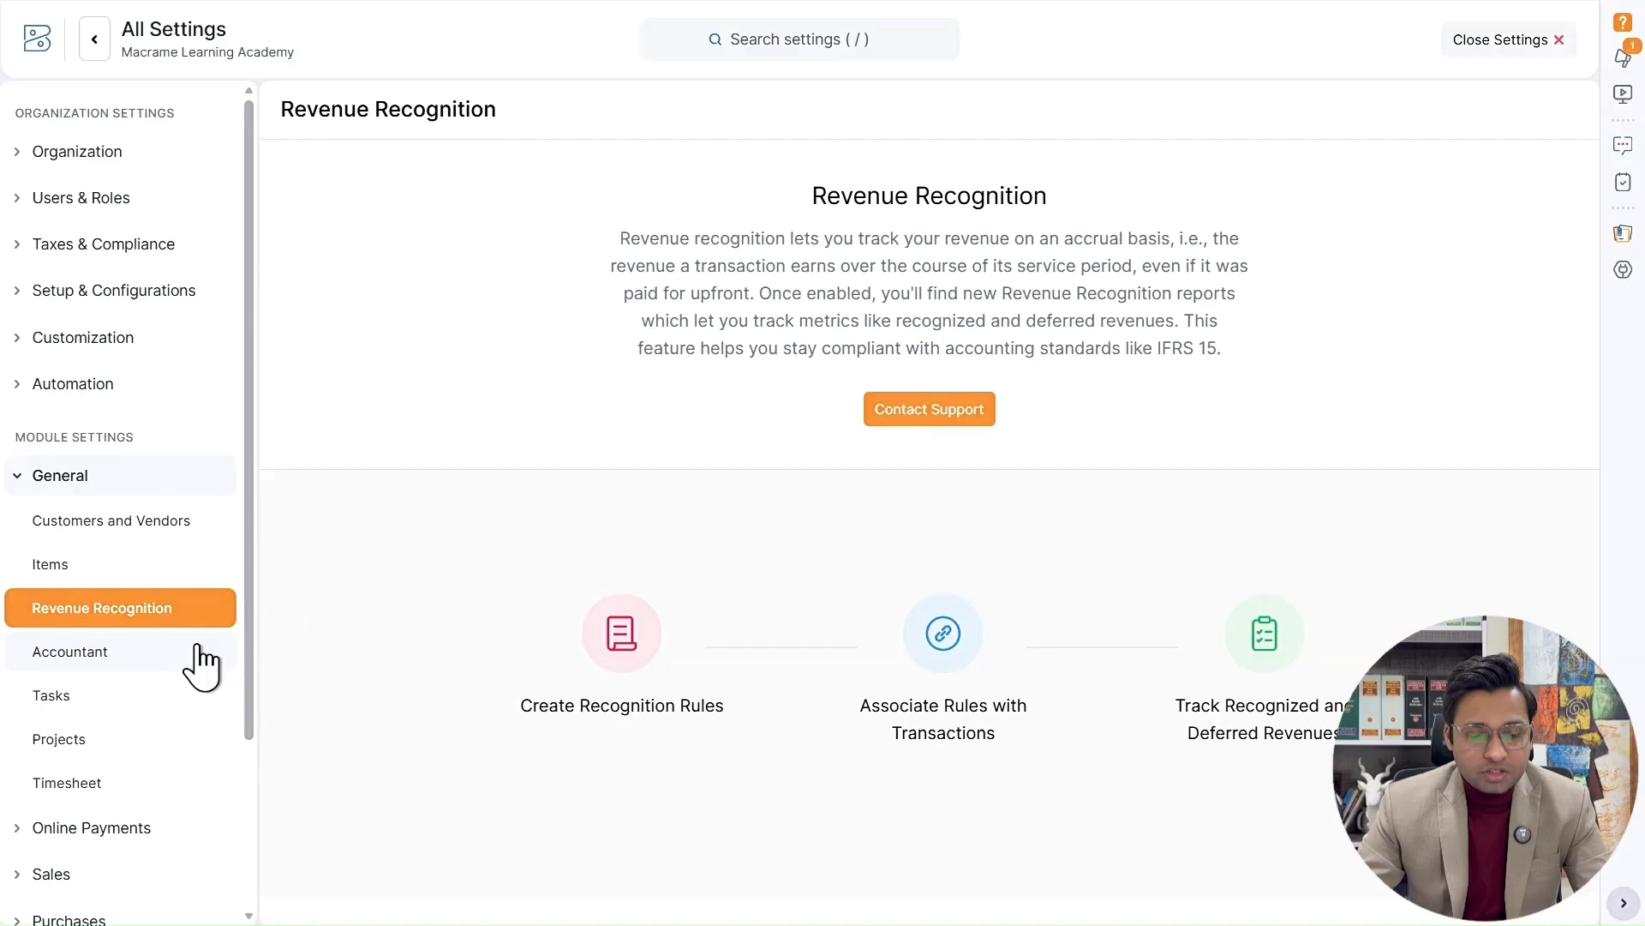
pyautogui.click(199, 650)
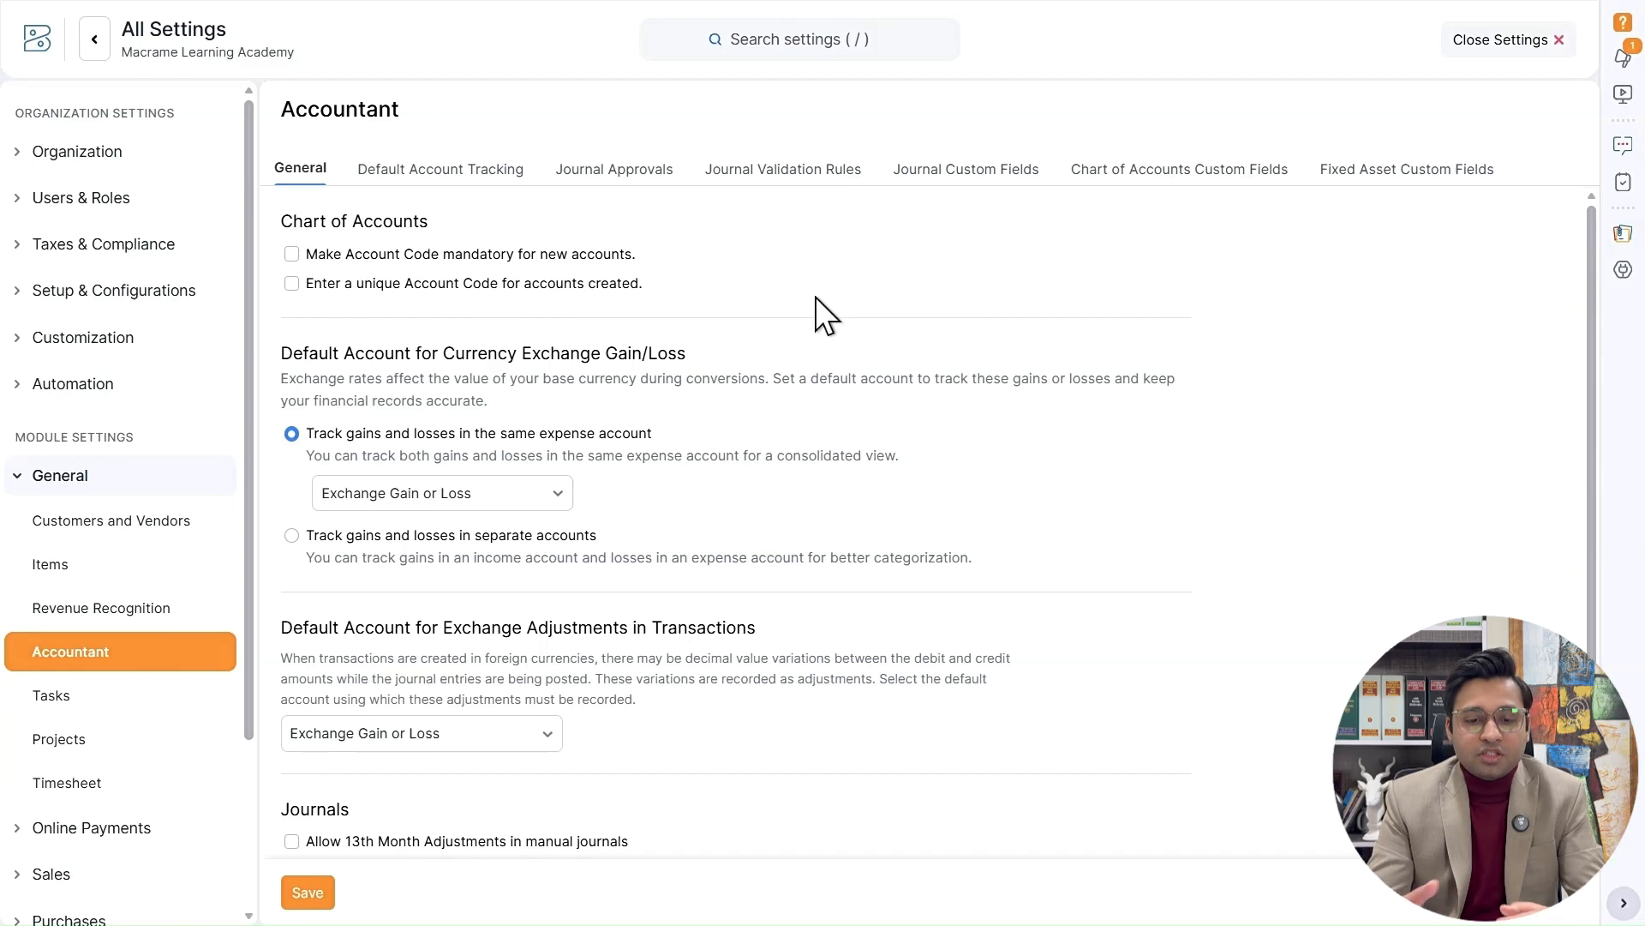
pyautogui.click(591, 254)
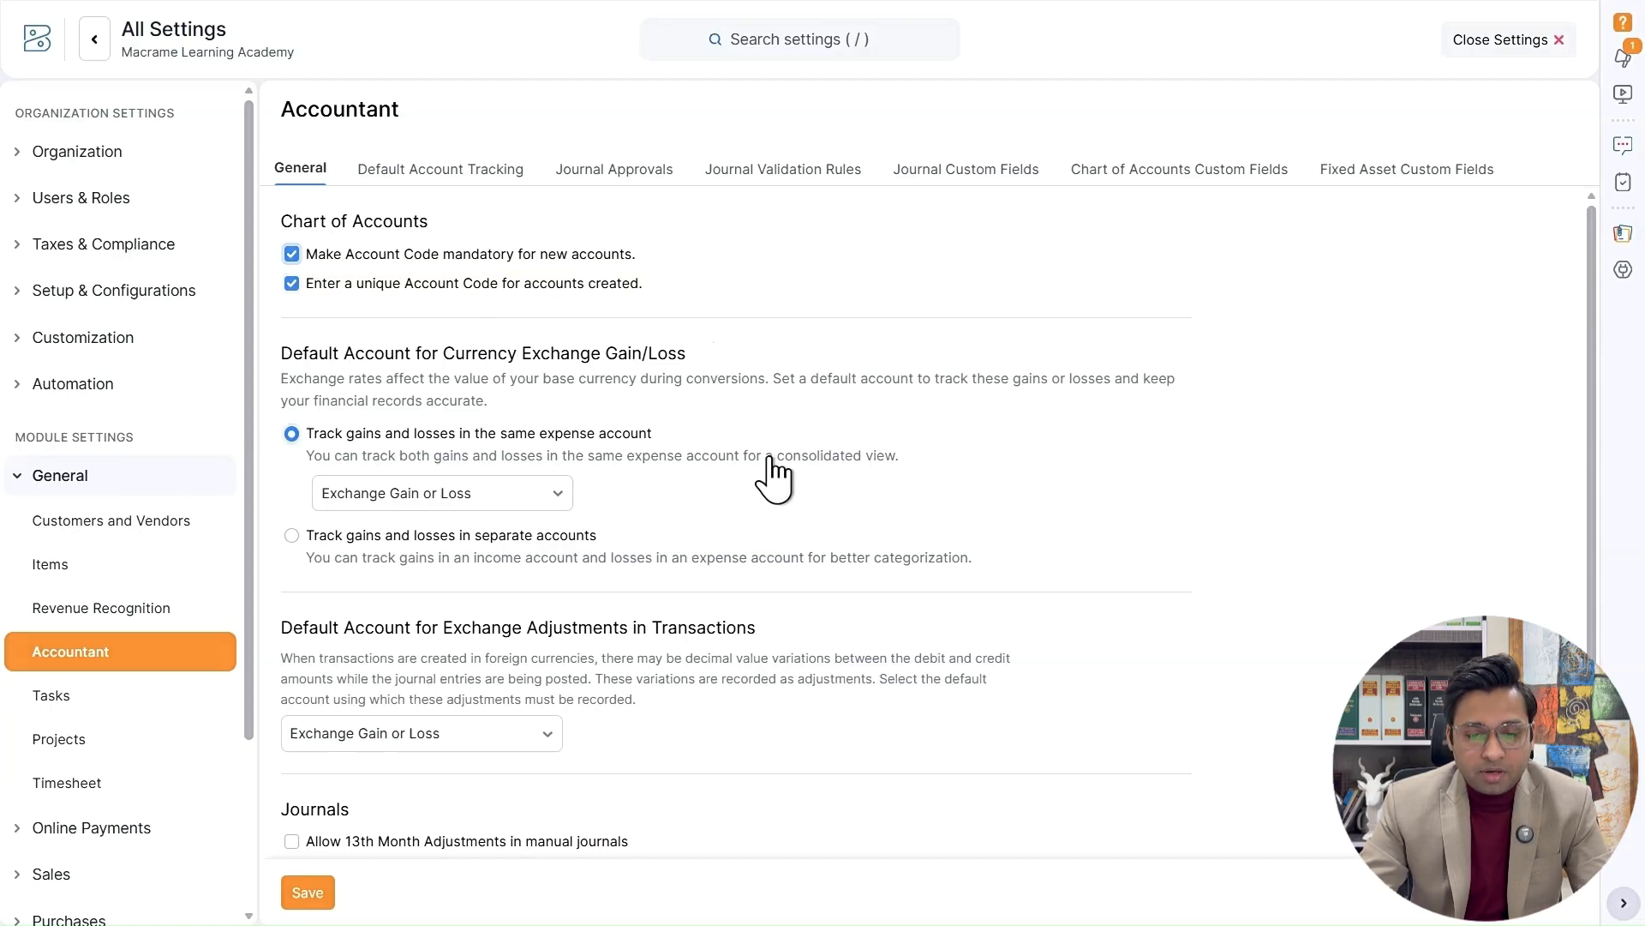
# - Compare the currency exchange tracking options and choose the same expense account option with Exchange Gain or Loss
pyautogui.scroll(-1, 666, 418)
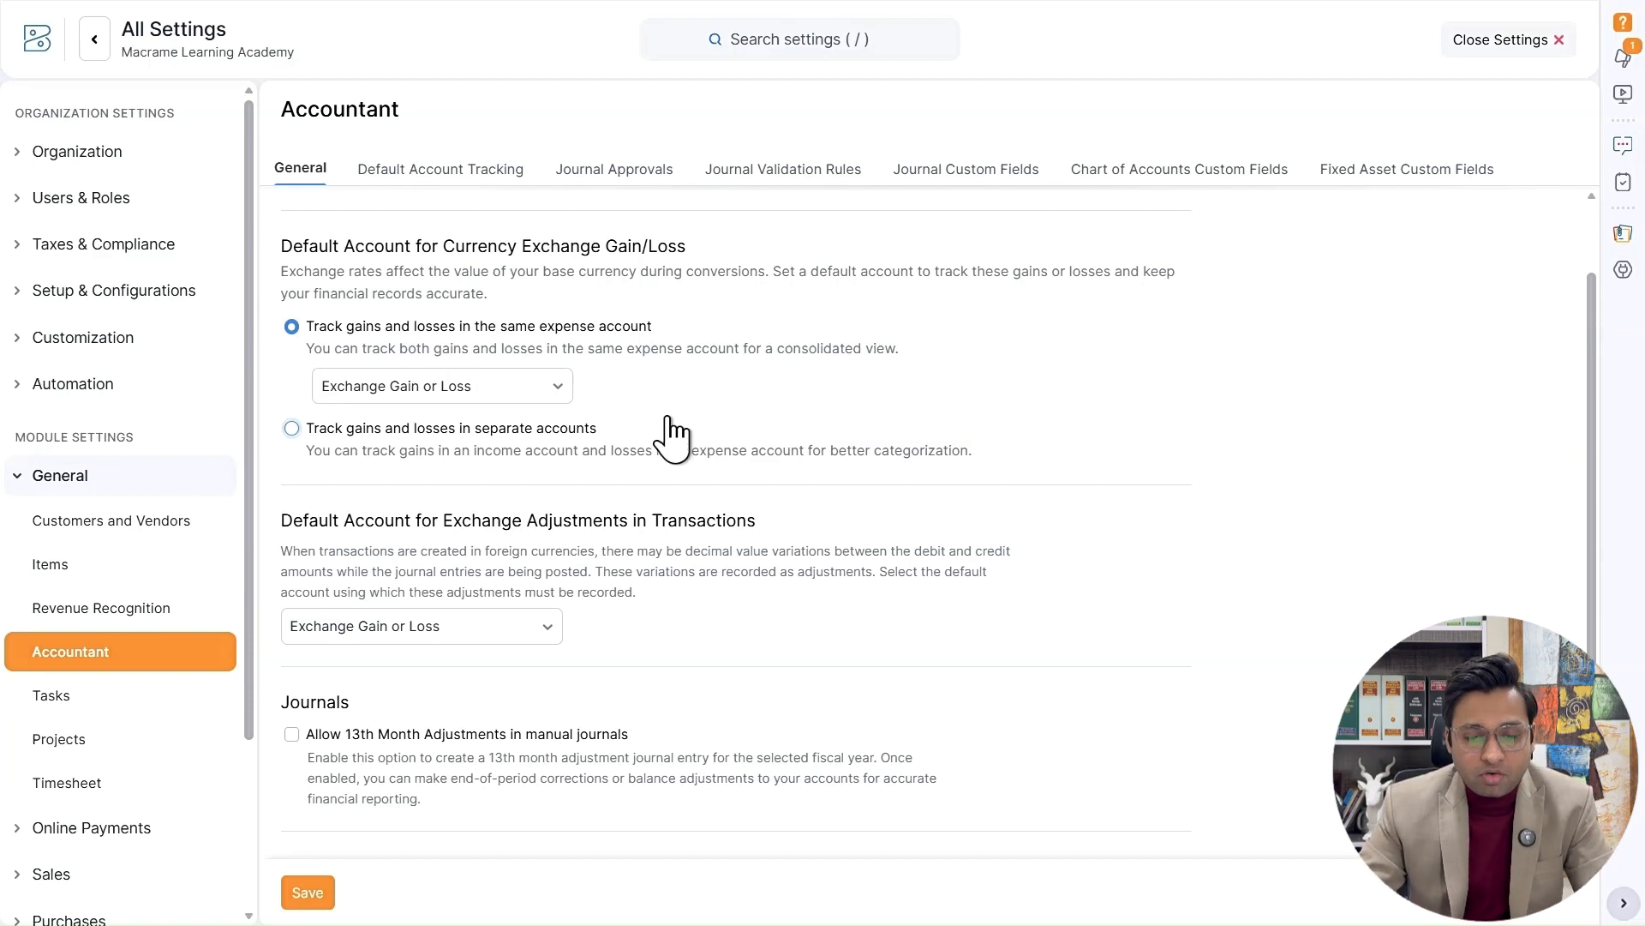
pyautogui.click(521, 426)
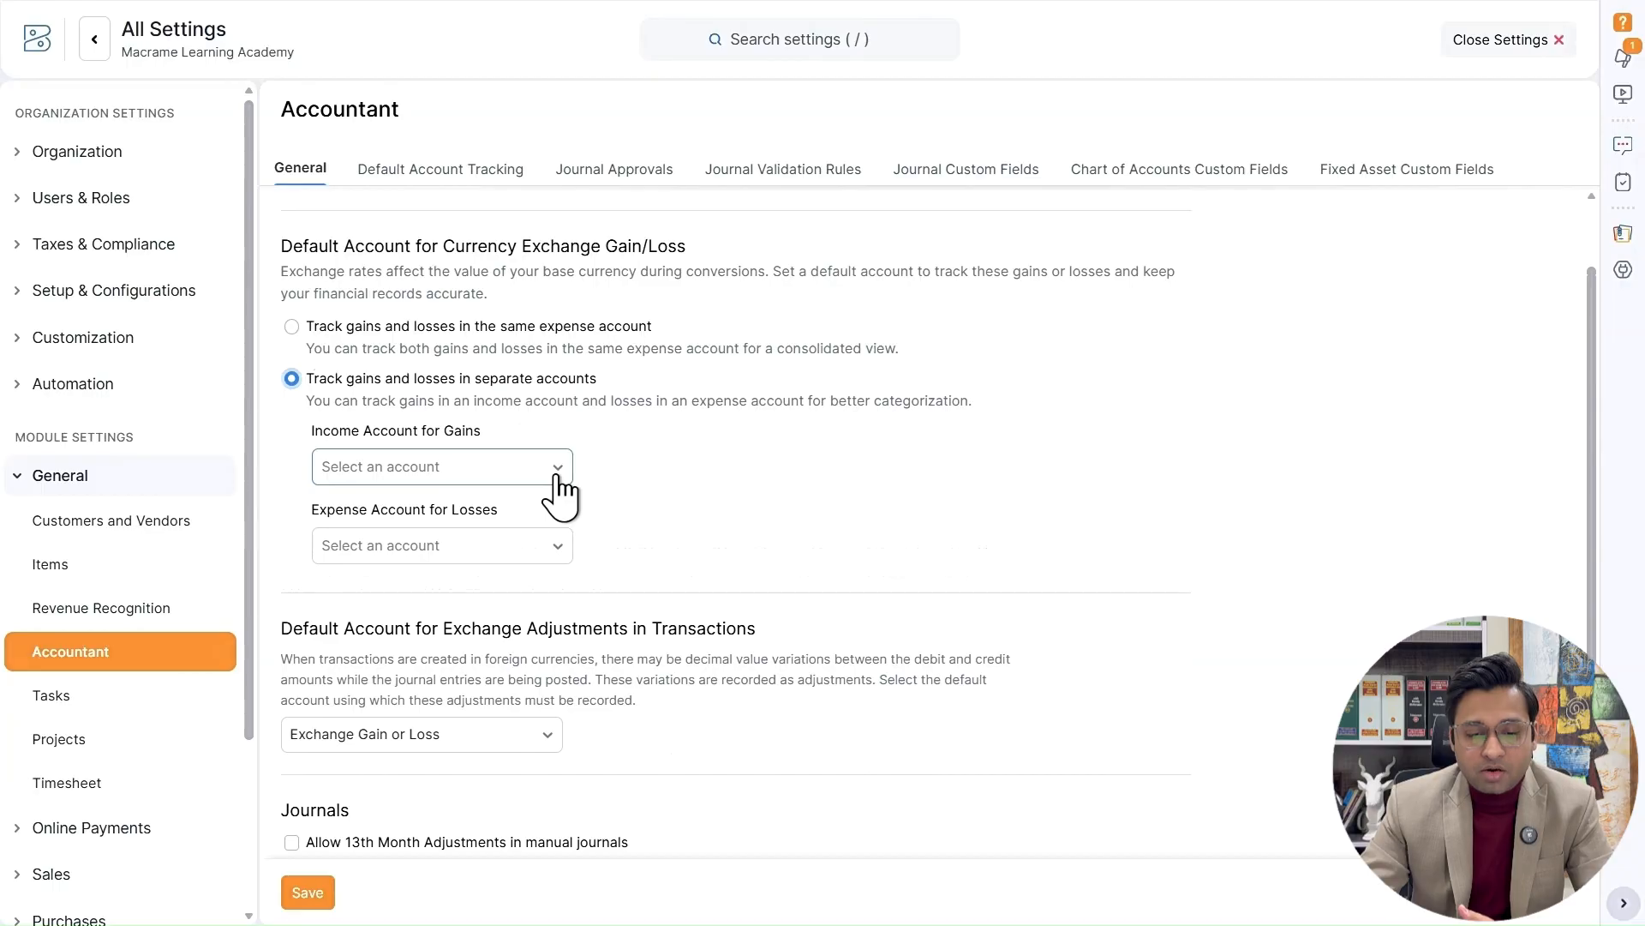
pyautogui.click(511, 339)
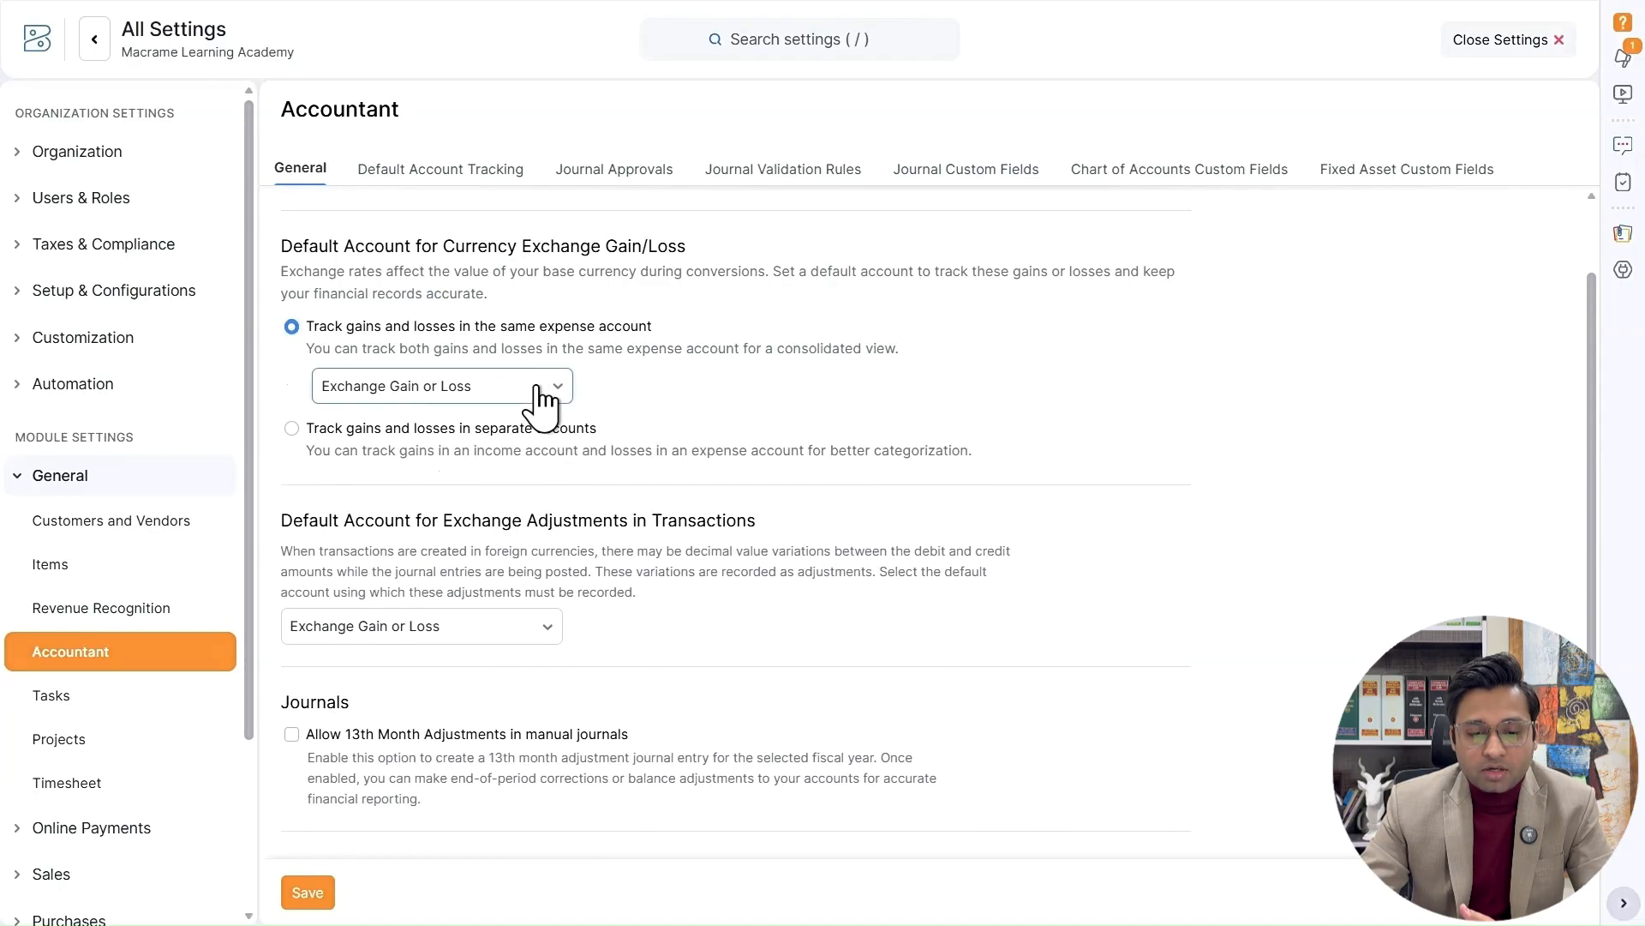
pyautogui.click(514, 387)
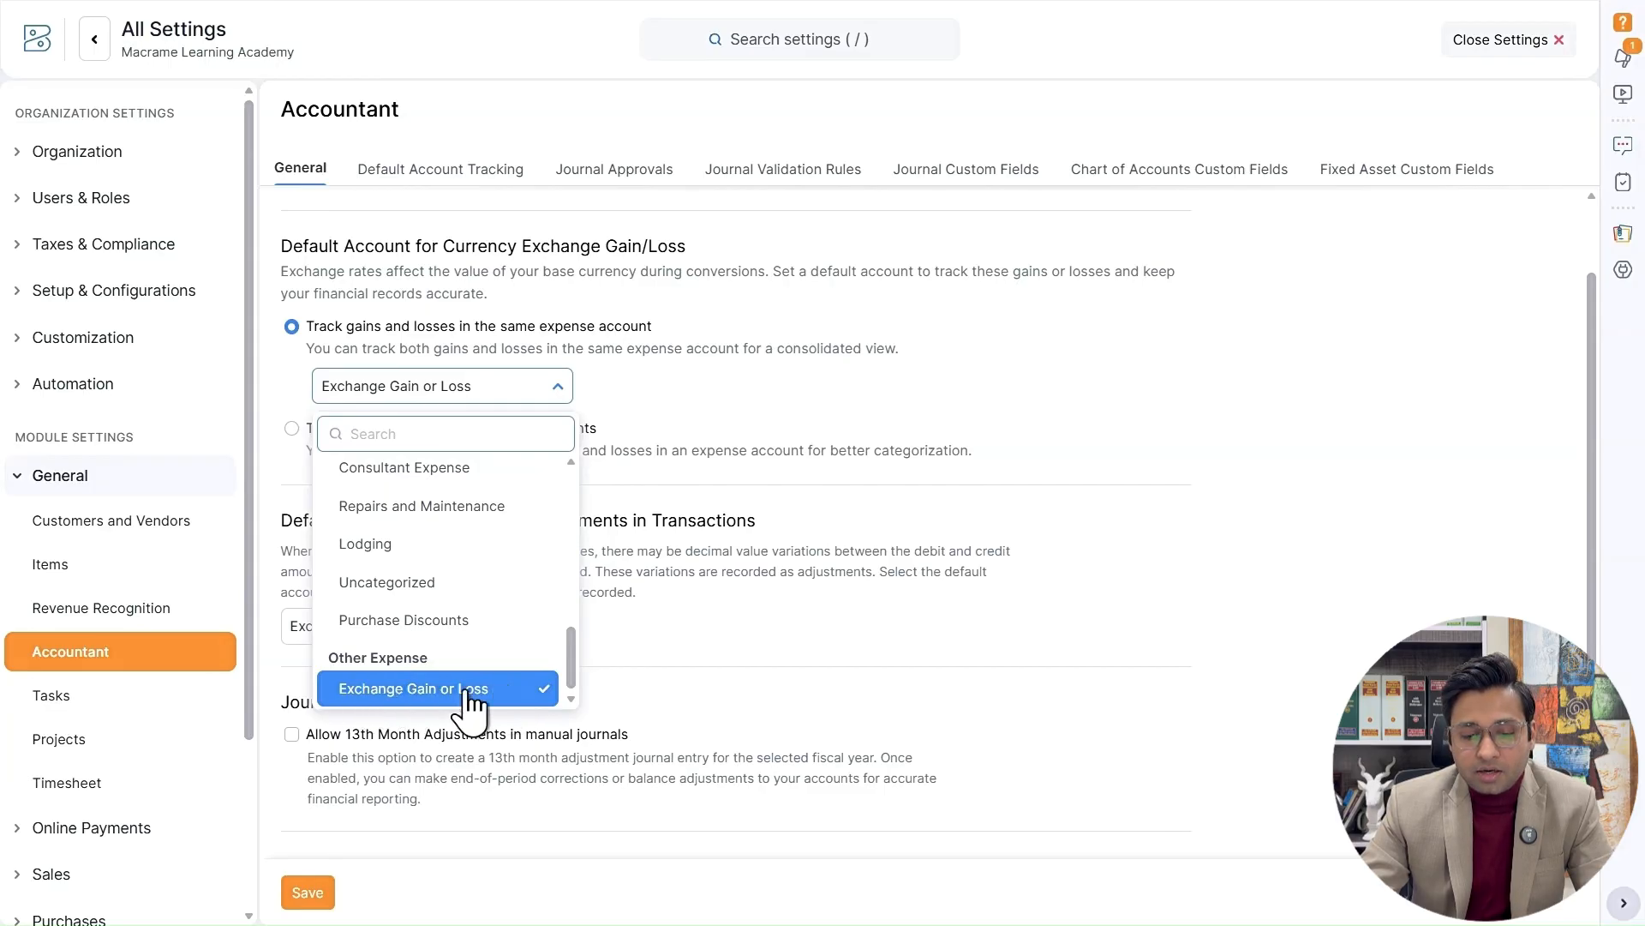
pyautogui.click(432, 690)
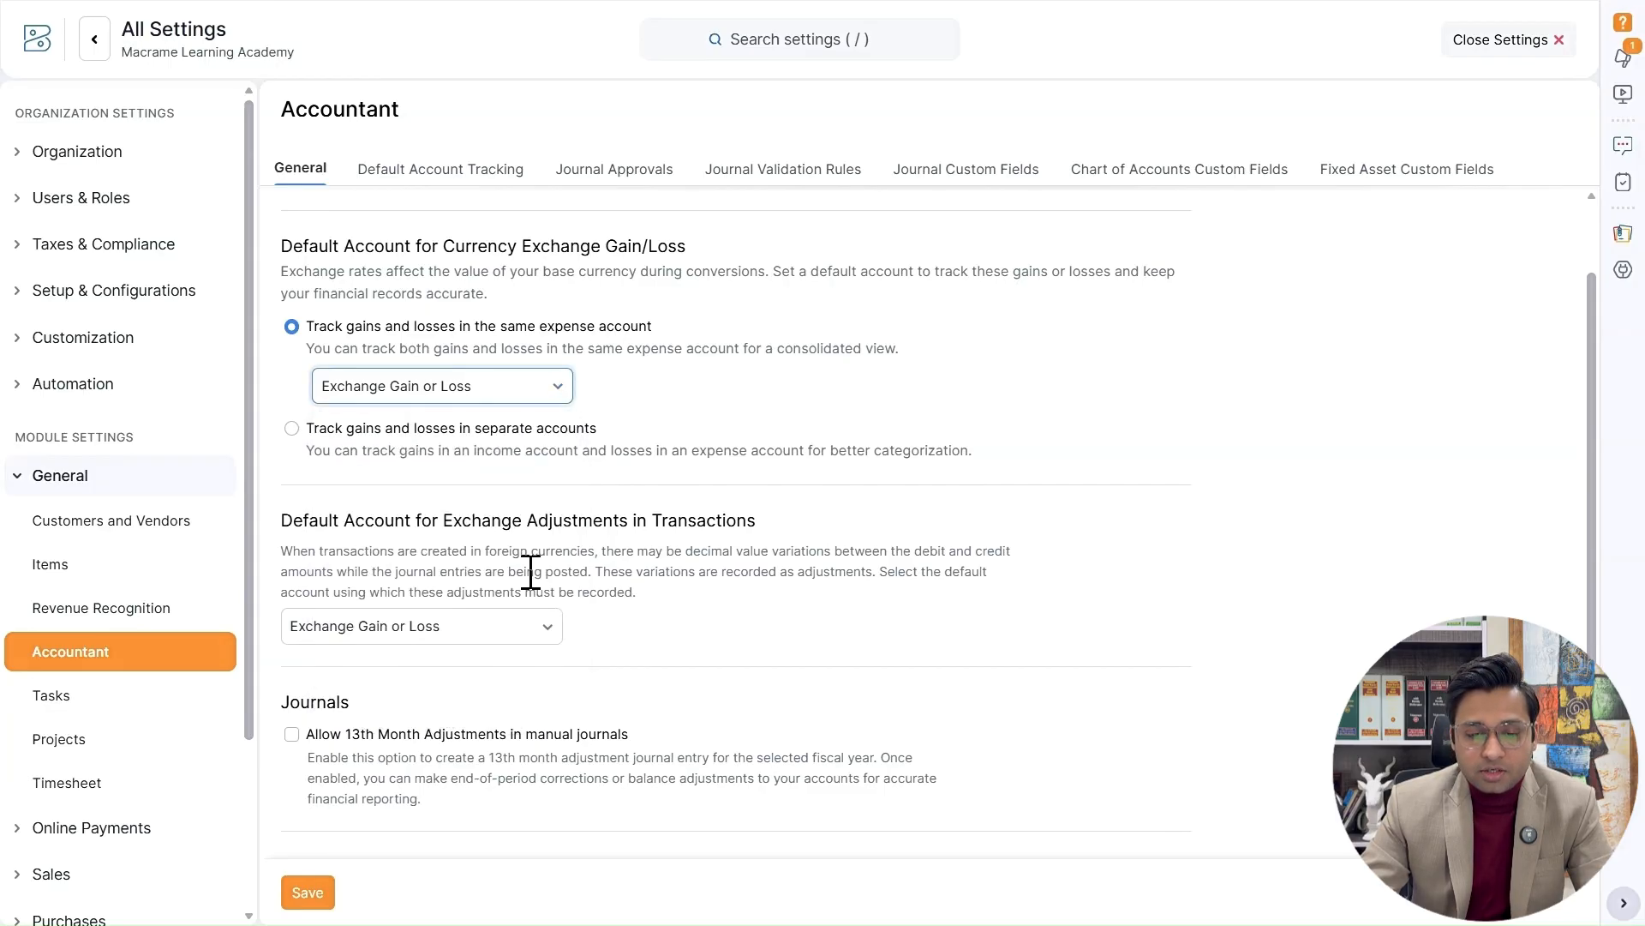
# - Track currency exchange gains and losses in separate accounts, and look through the available income and expense accounts
pyautogui.click(542, 428)
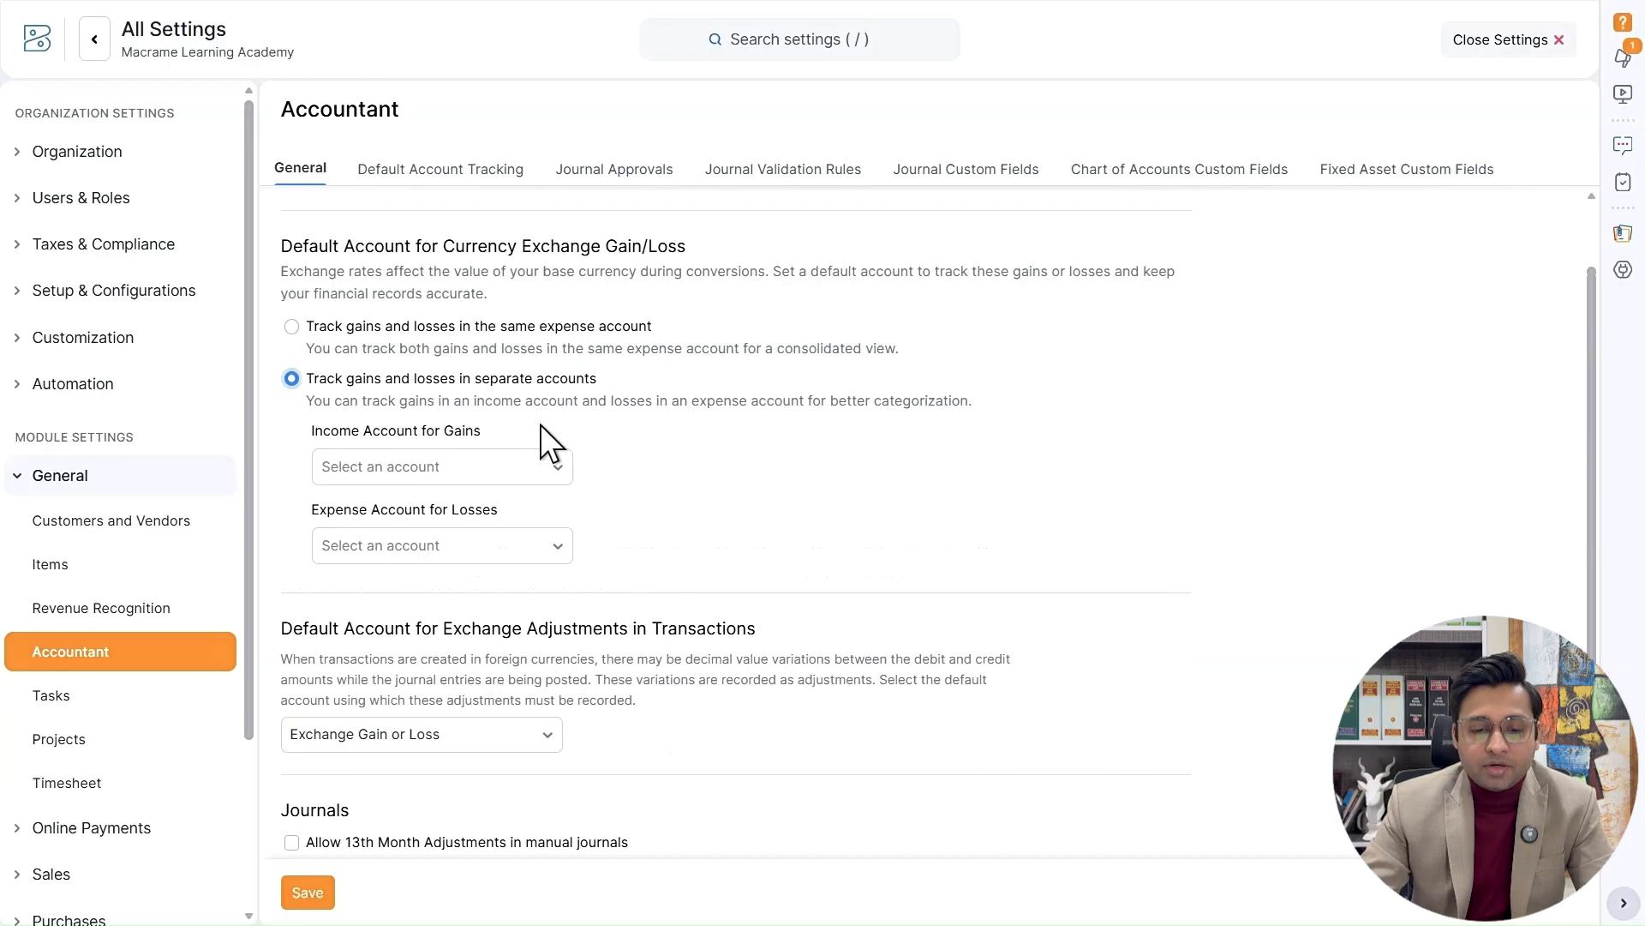
pyautogui.click(547, 474)
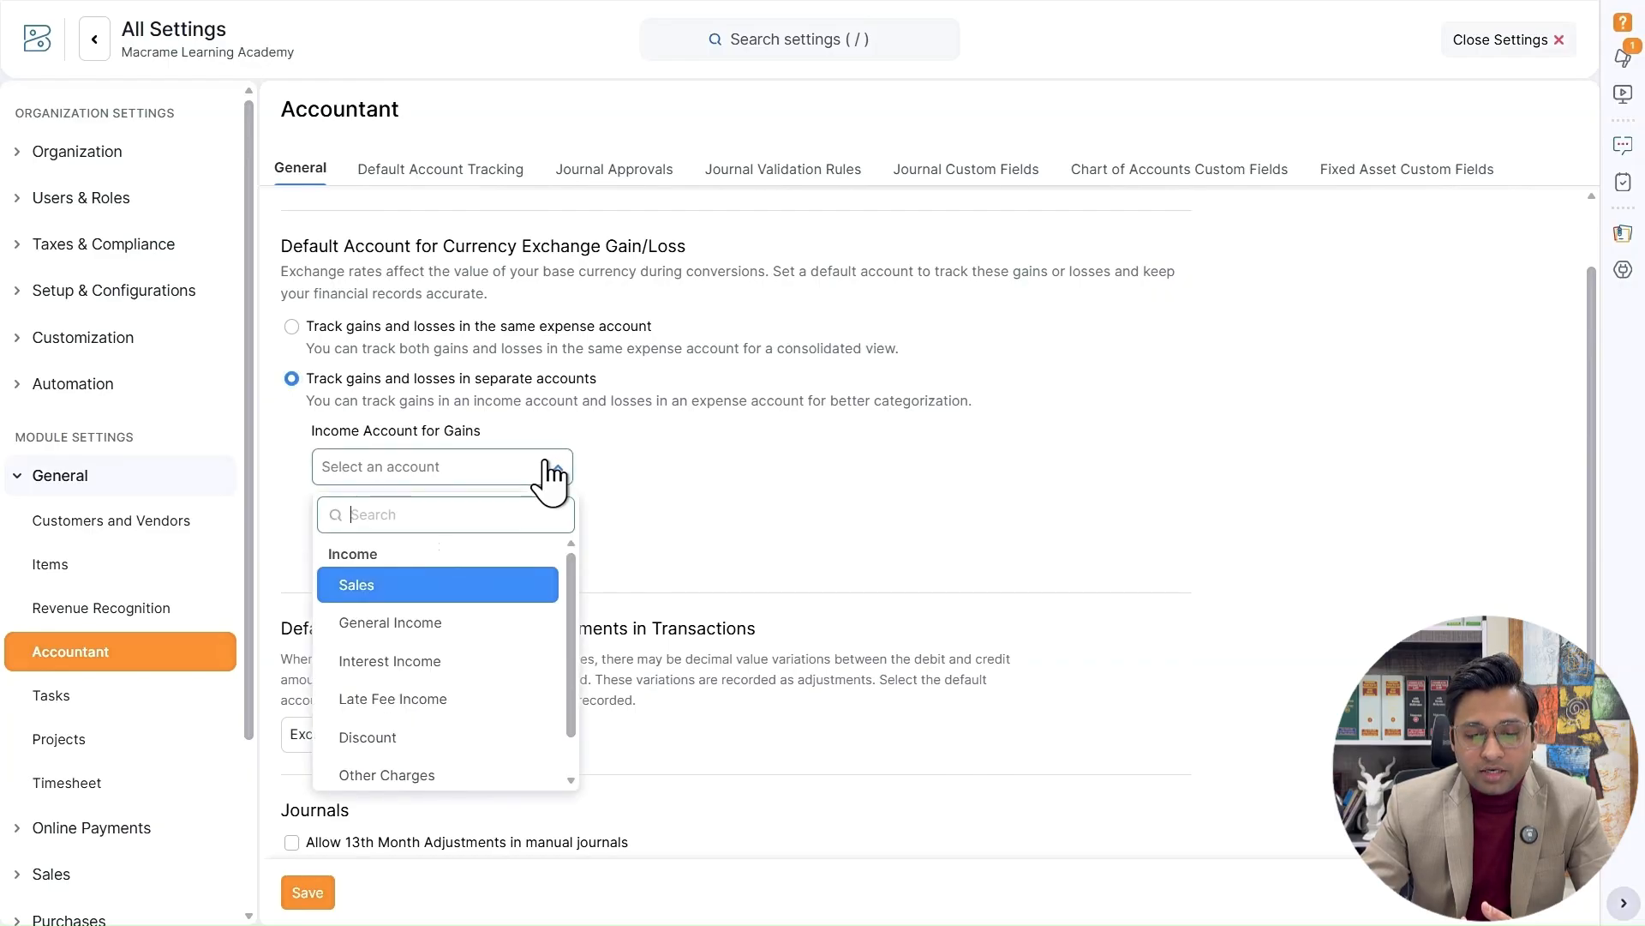
pyautogui.click(698, 509)
pyautogui.click(519, 545)
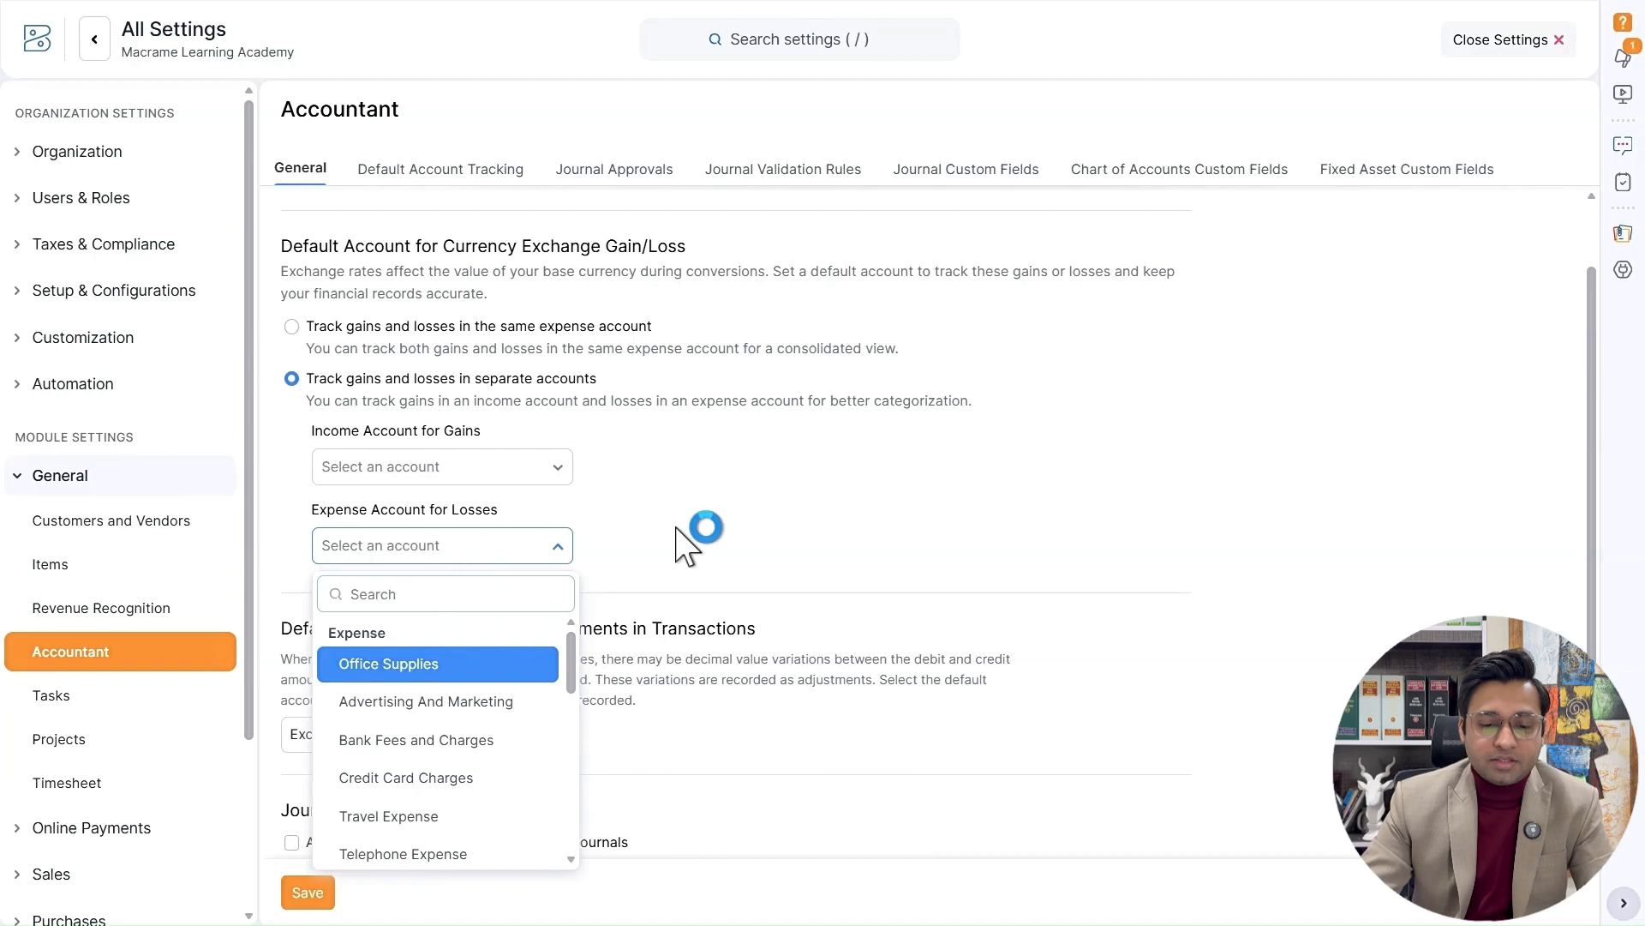
pyautogui.click(688, 545)
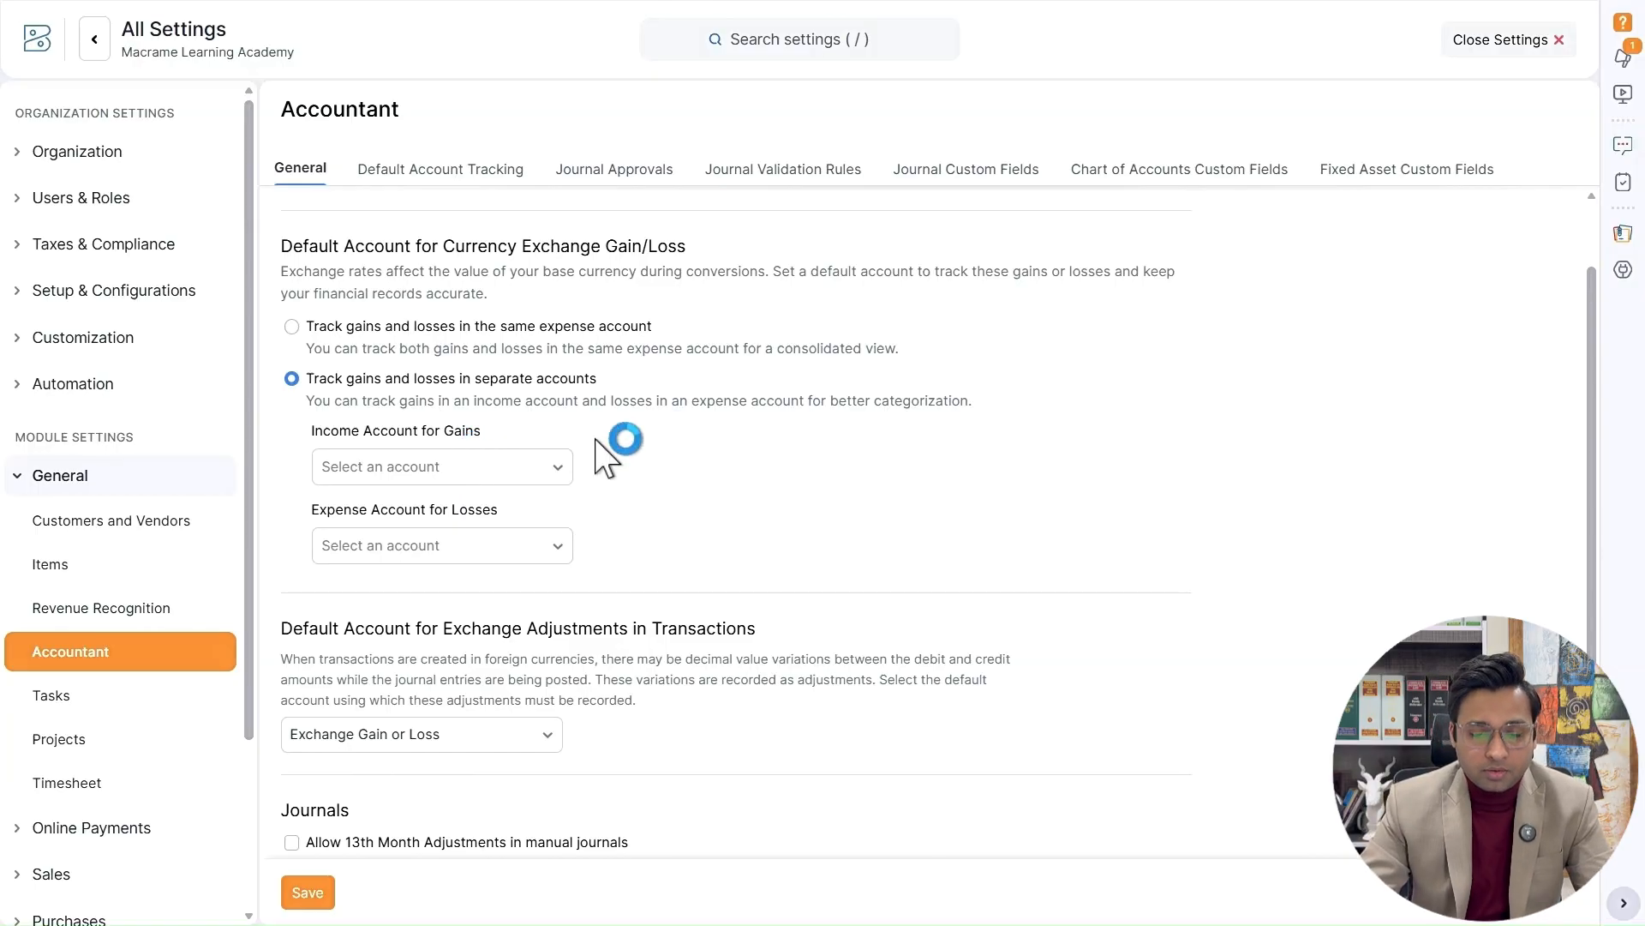
# - Allow 13th month adjustments in manual journals and have recurring journals created in the Published state
pyautogui.scroll(-1, 744, 435)
pyautogui.scroll(-1, 743, 435)
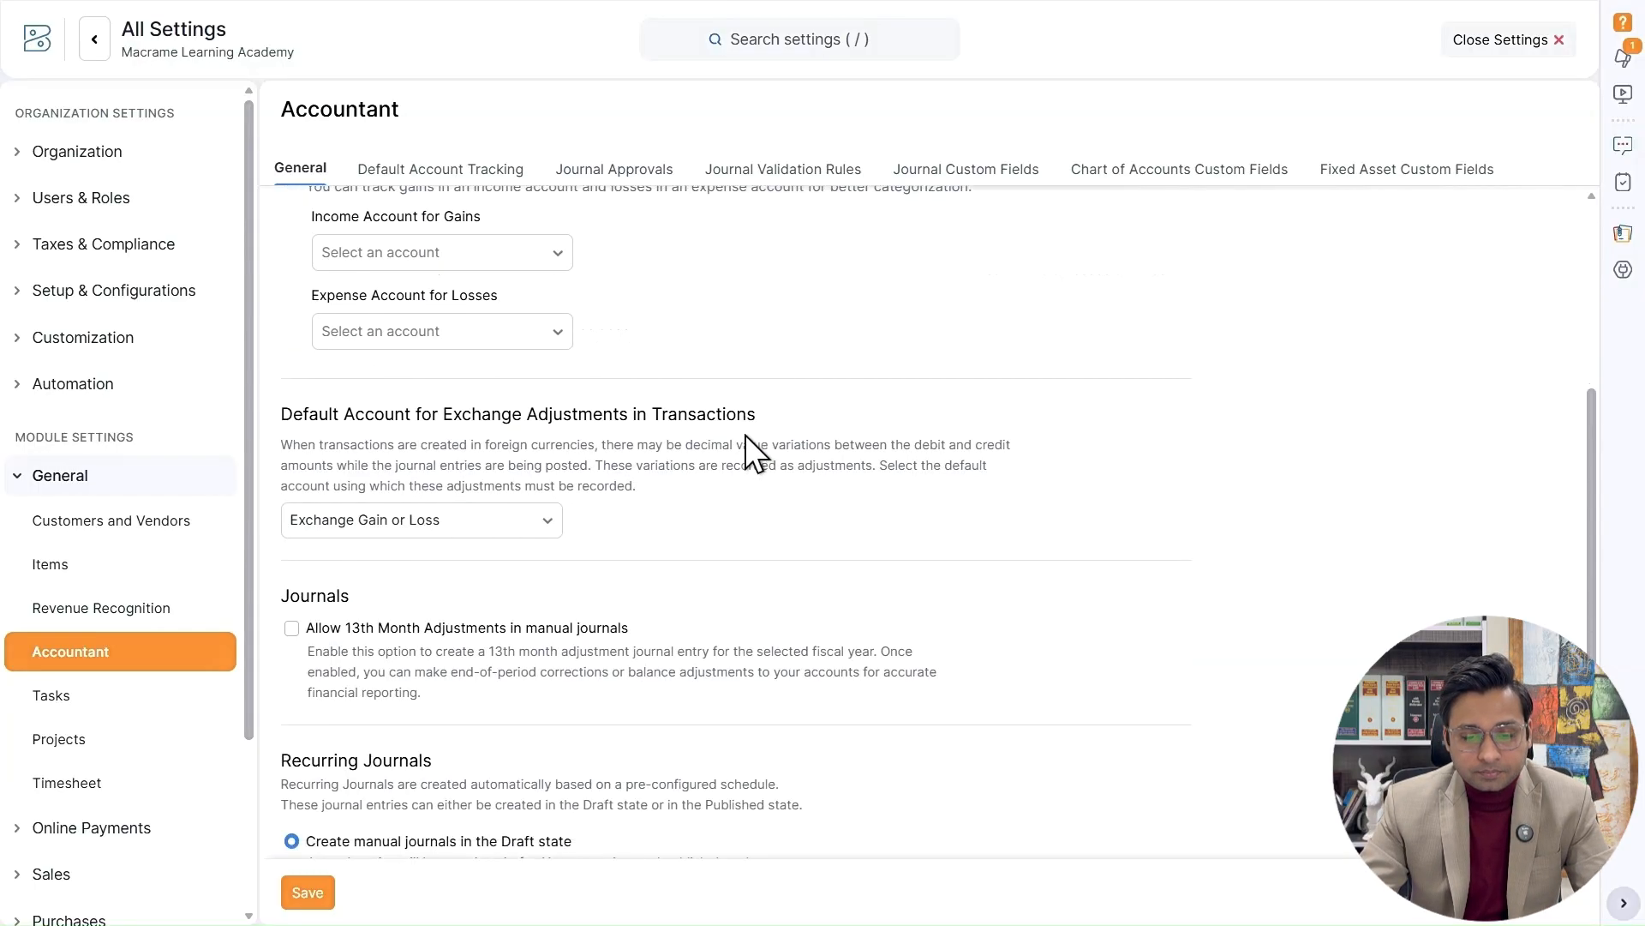
pyautogui.scroll(-1, 744, 435)
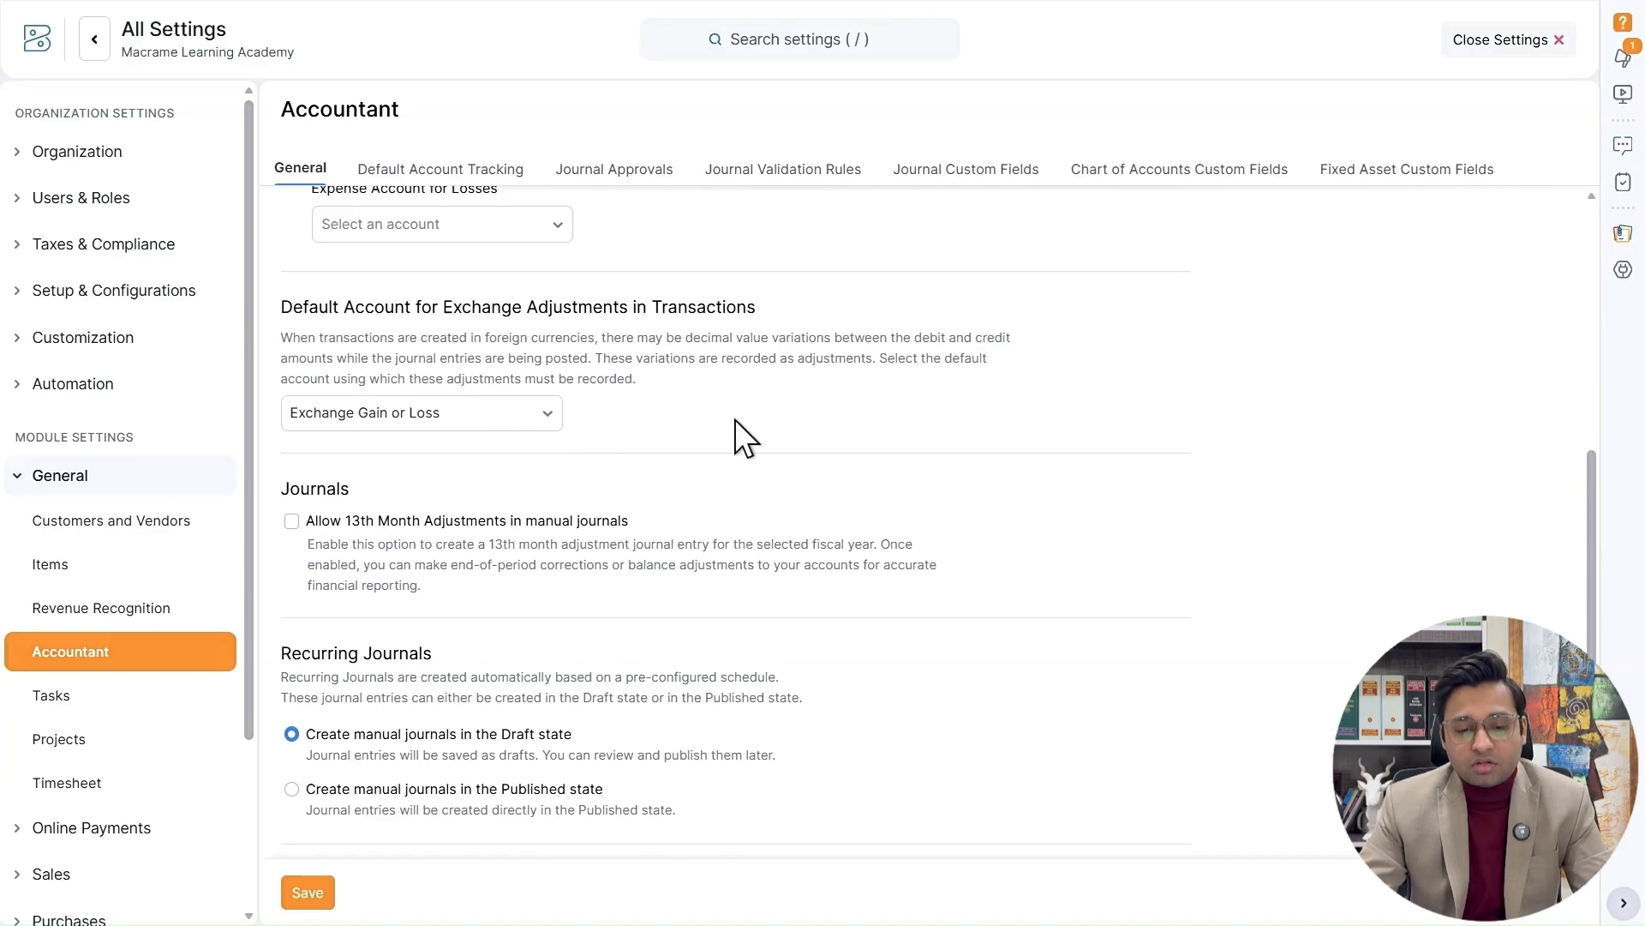
pyautogui.scroll(-1, 589, 424)
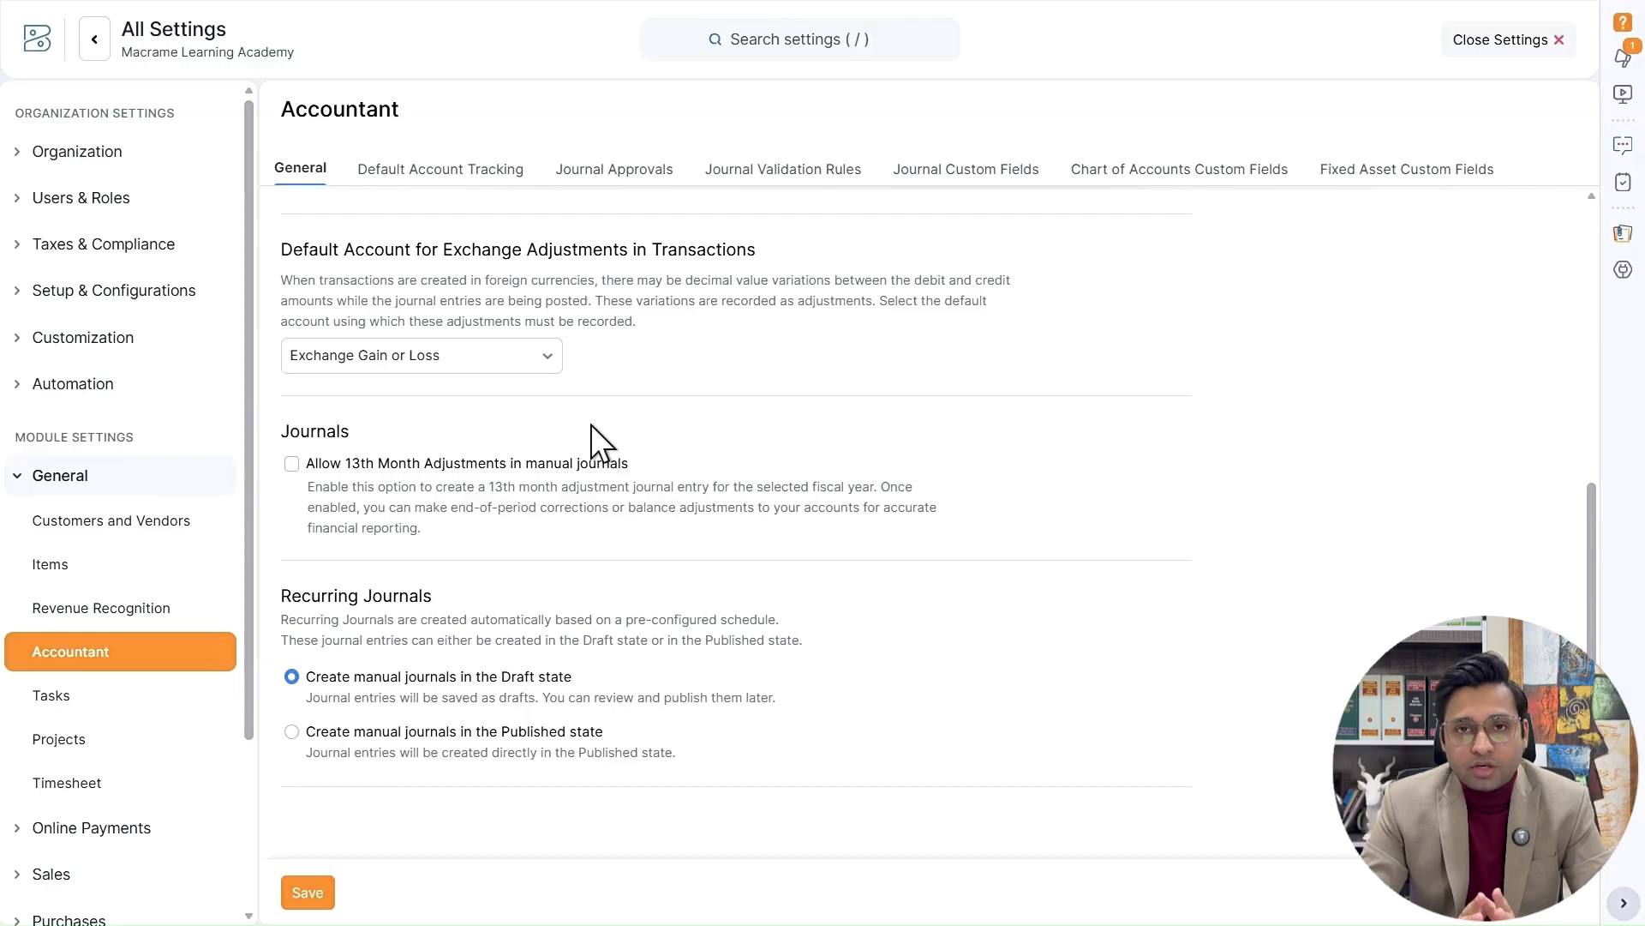
pyautogui.click(555, 464)
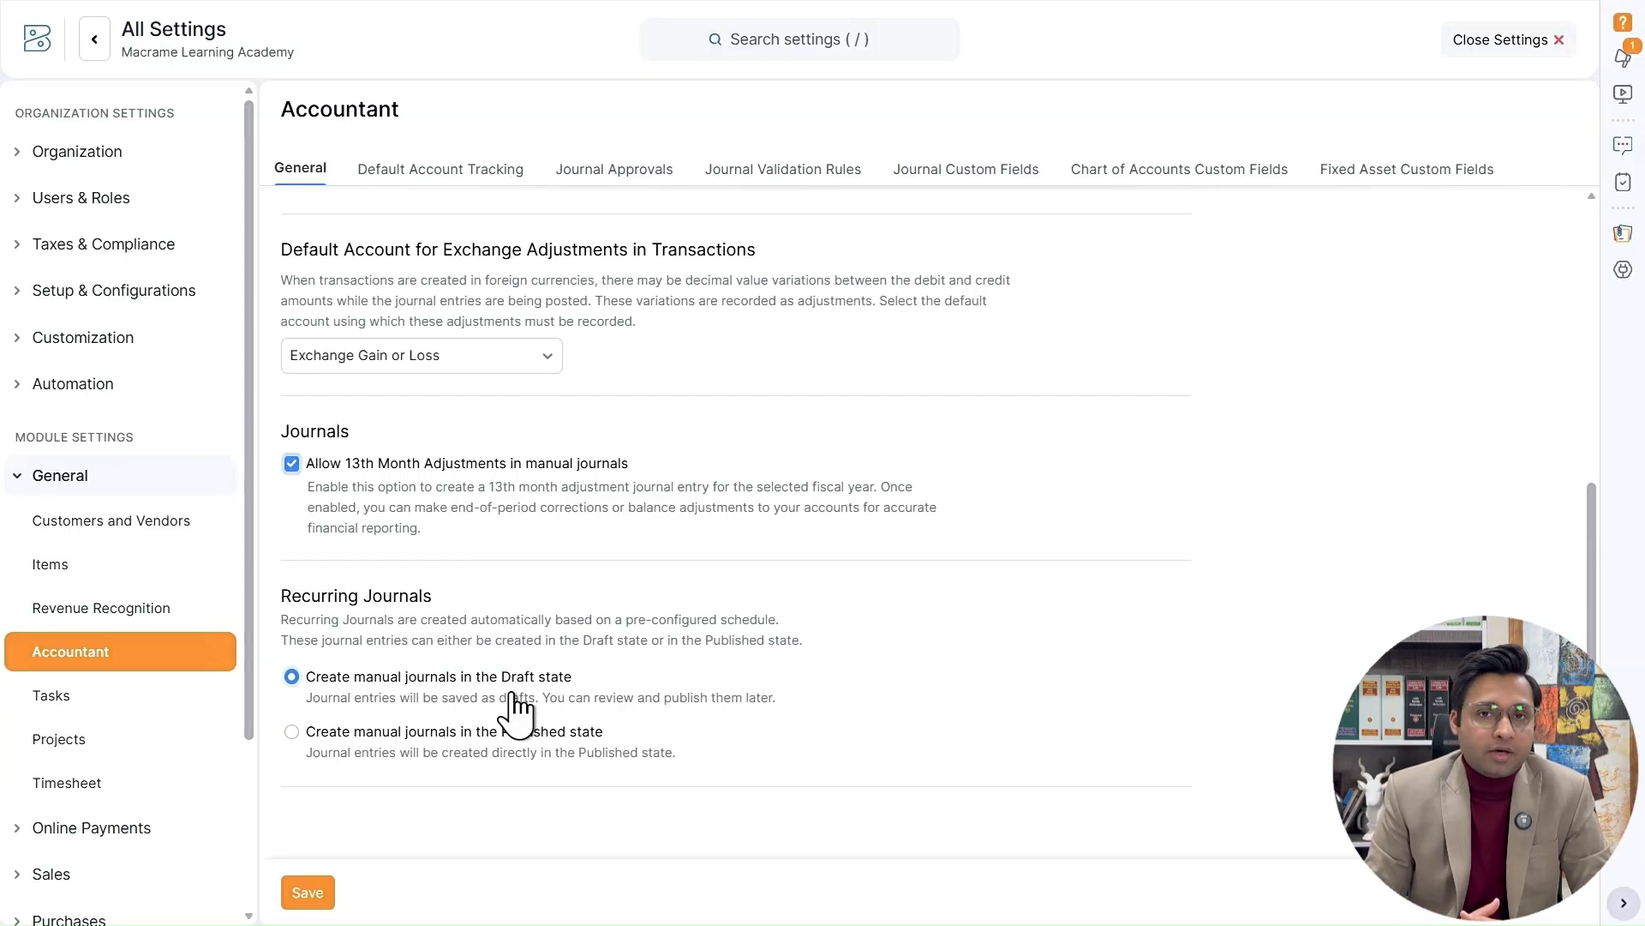
pyautogui.click(579, 733)
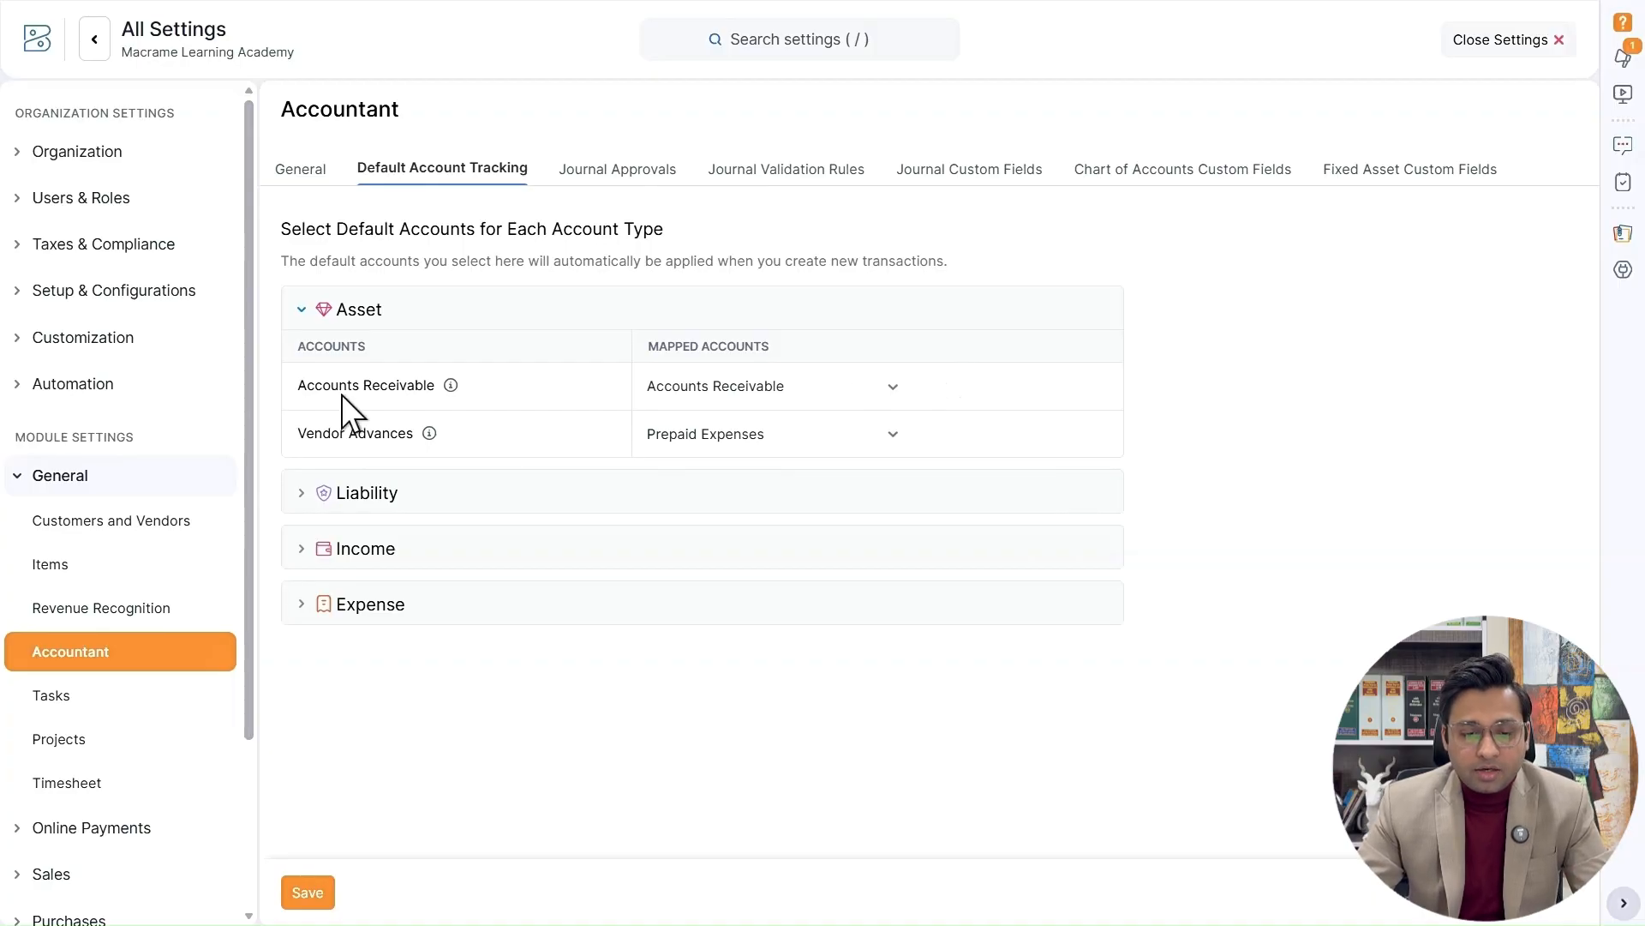
# - In Default Account Tracking, check the Accounts Receivable account choices and map Vendor Advances to Prepaid Expenses
pyautogui.moveTo(459, 385)
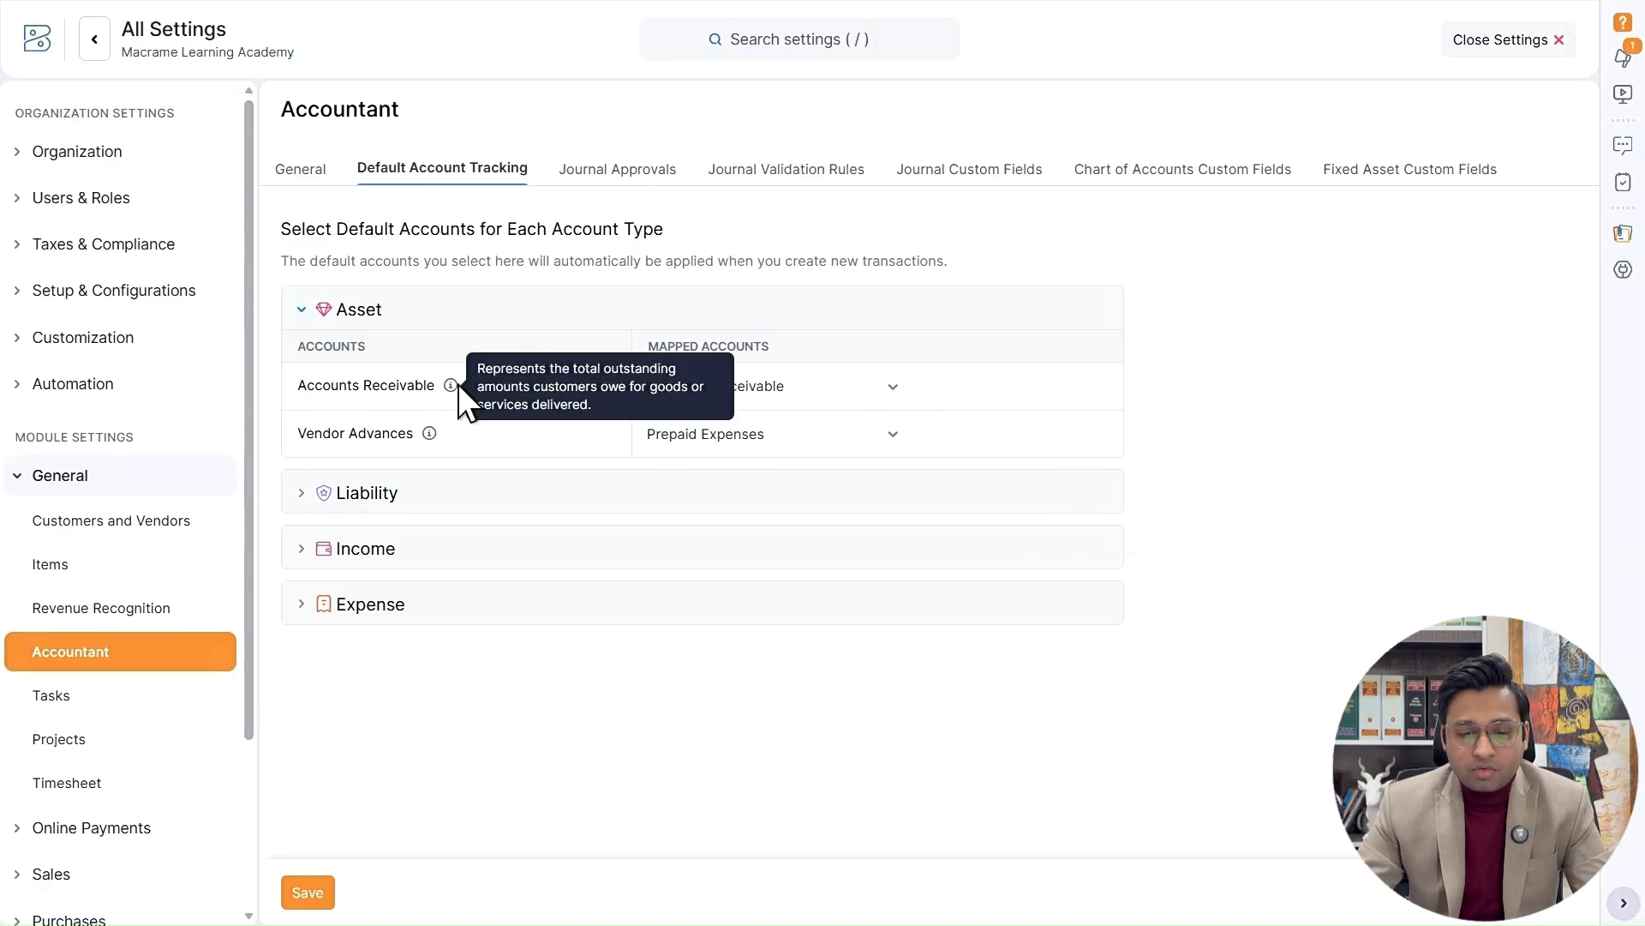
pyautogui.click(844, 388)
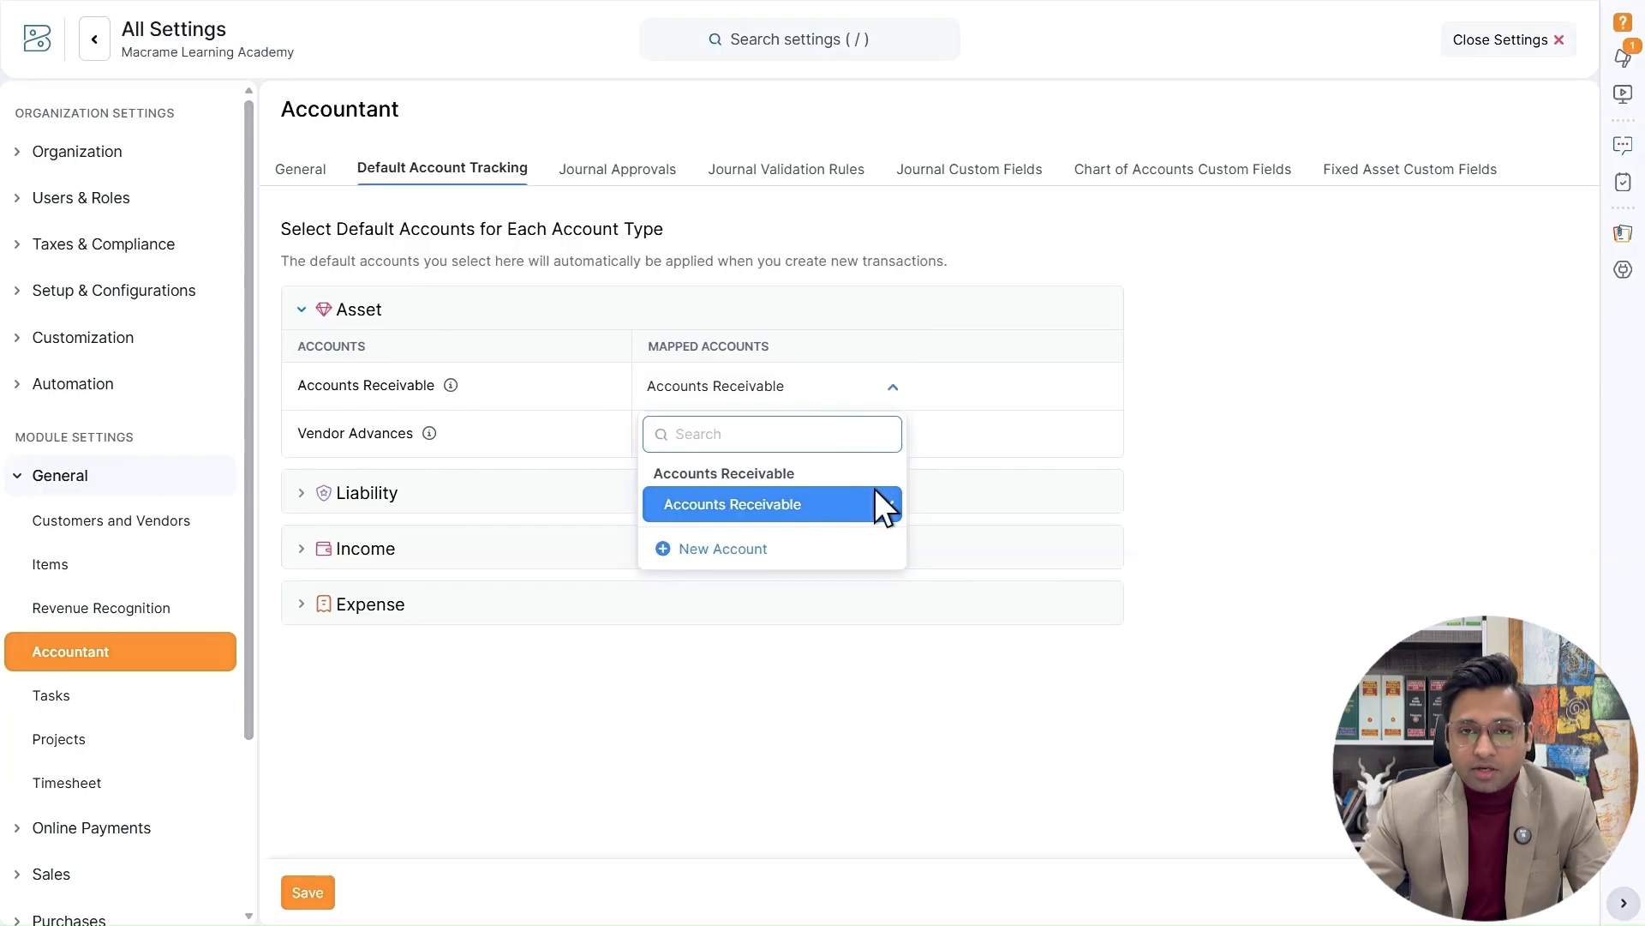
pyautogui.click(1245, 367)
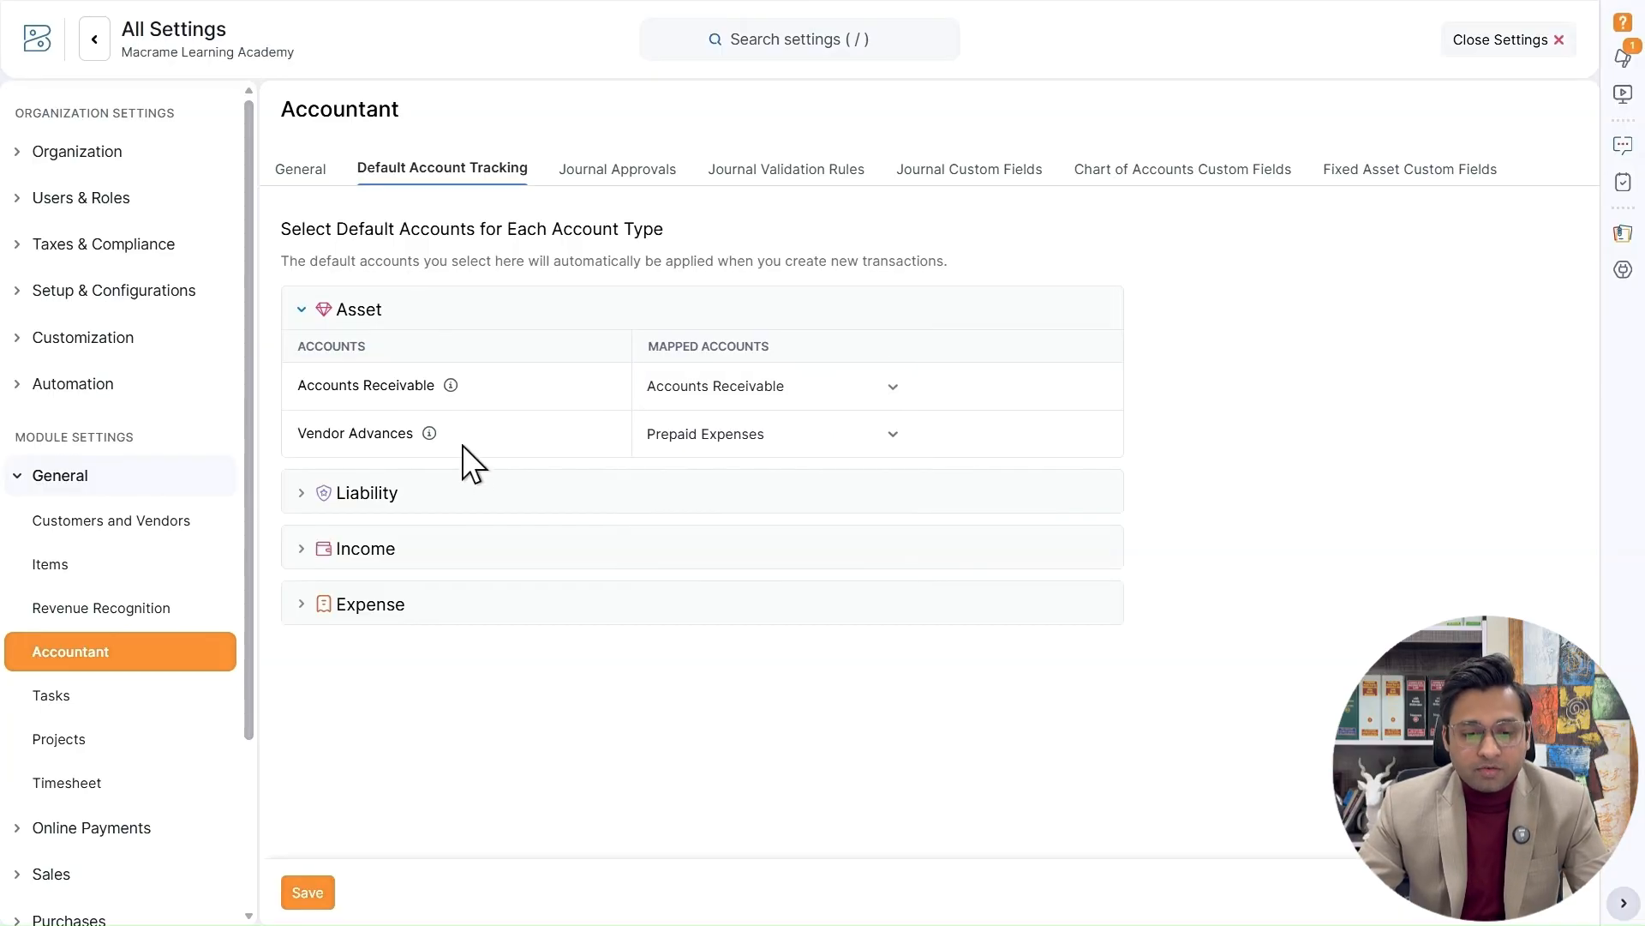
pyautogui.click(838, 434)
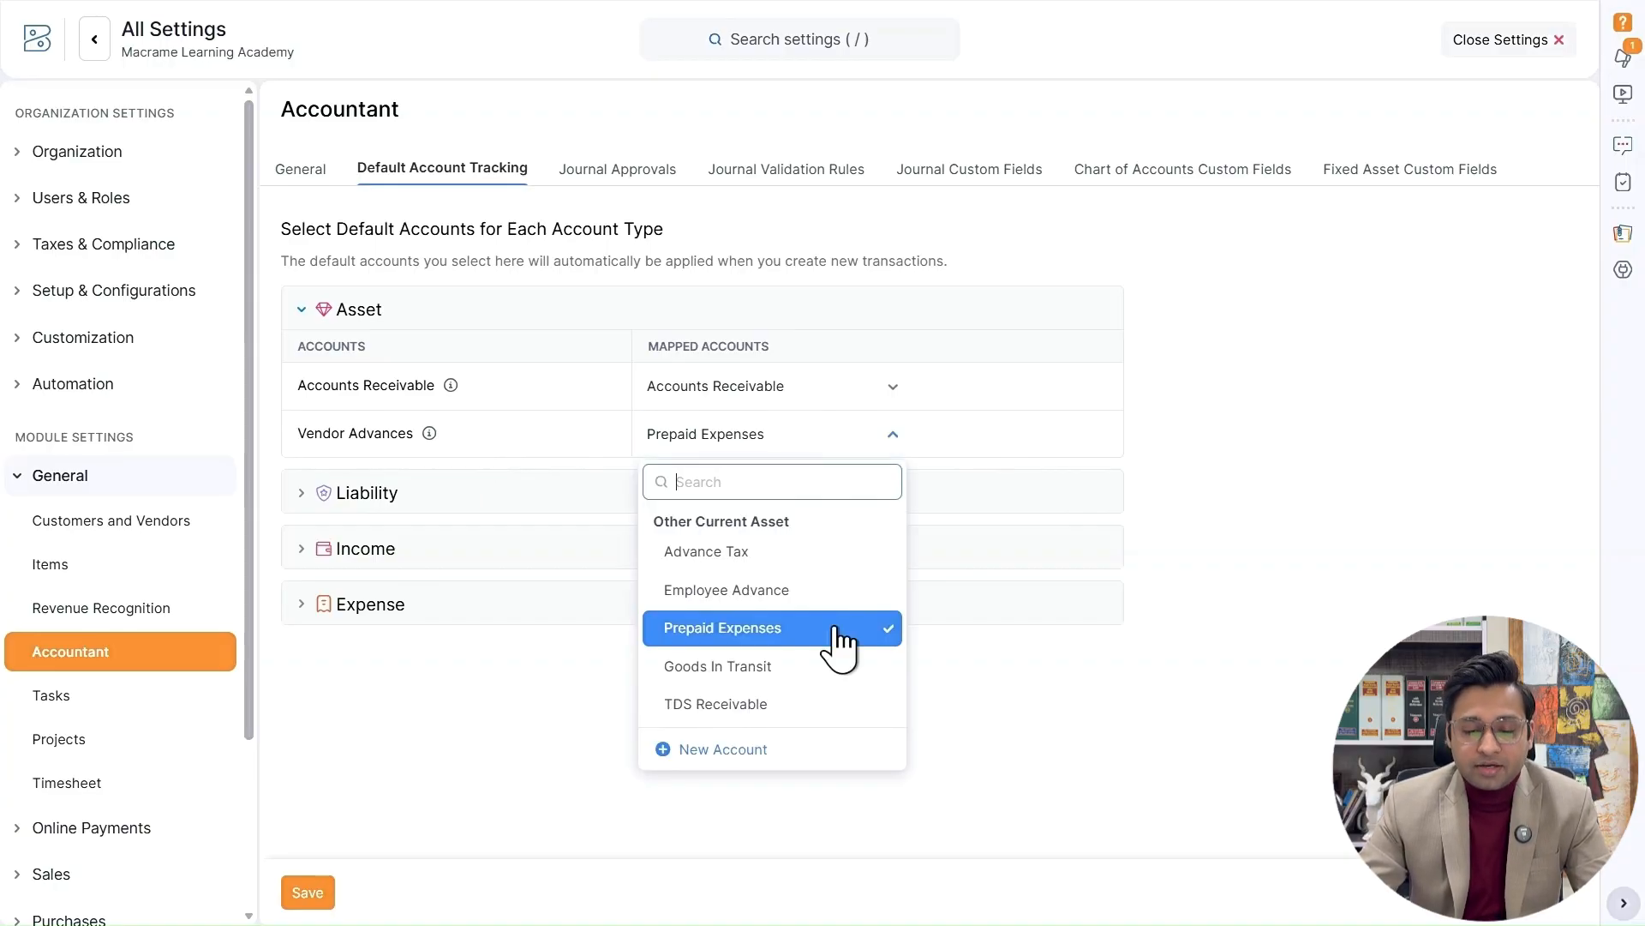
pyautogui.click(837, 627)
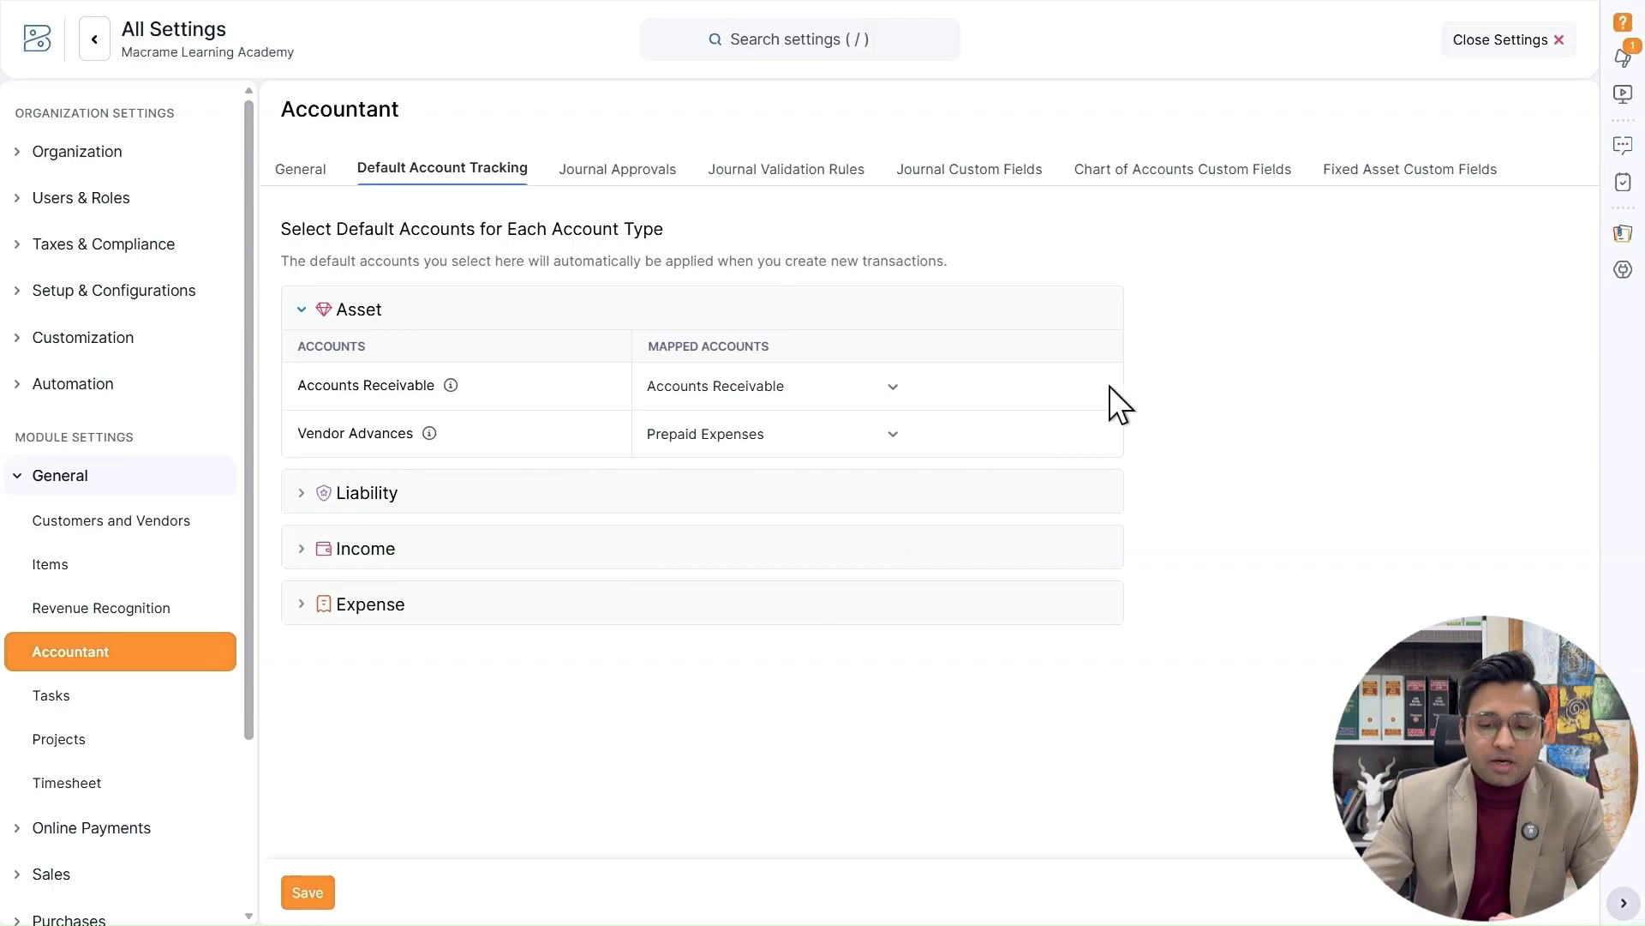
# - Examine the default liability accounts and the mapping choices for Accounts Payable and Customer Advances
pyautogui.click(627, 505)
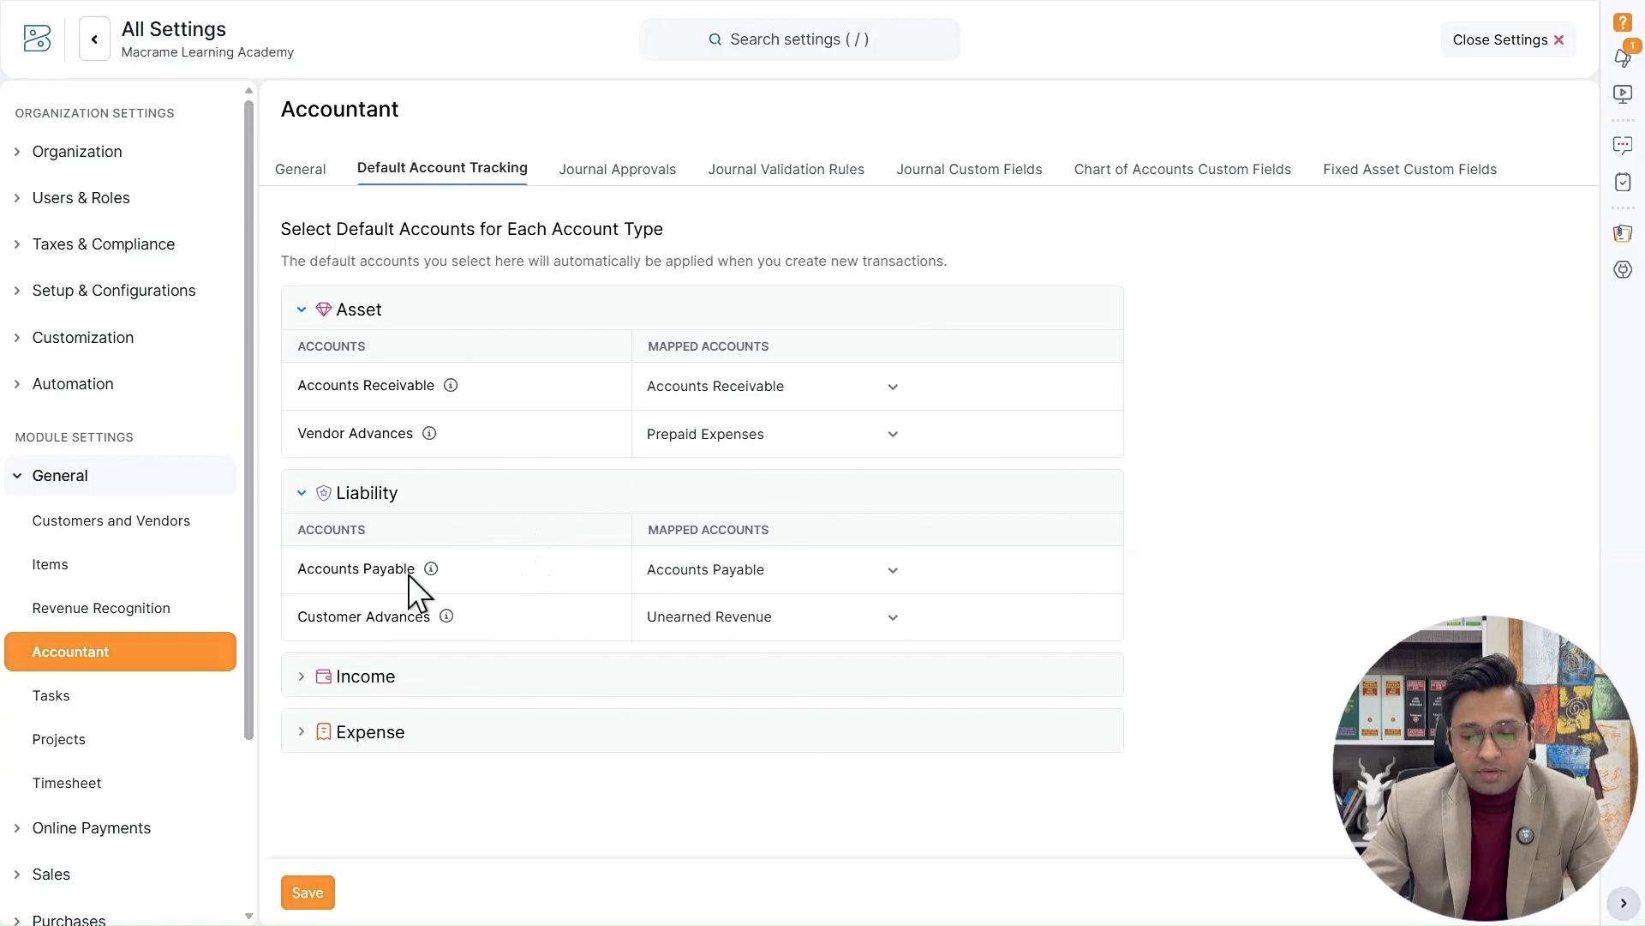
pyautogui.moveTo(432, 574)
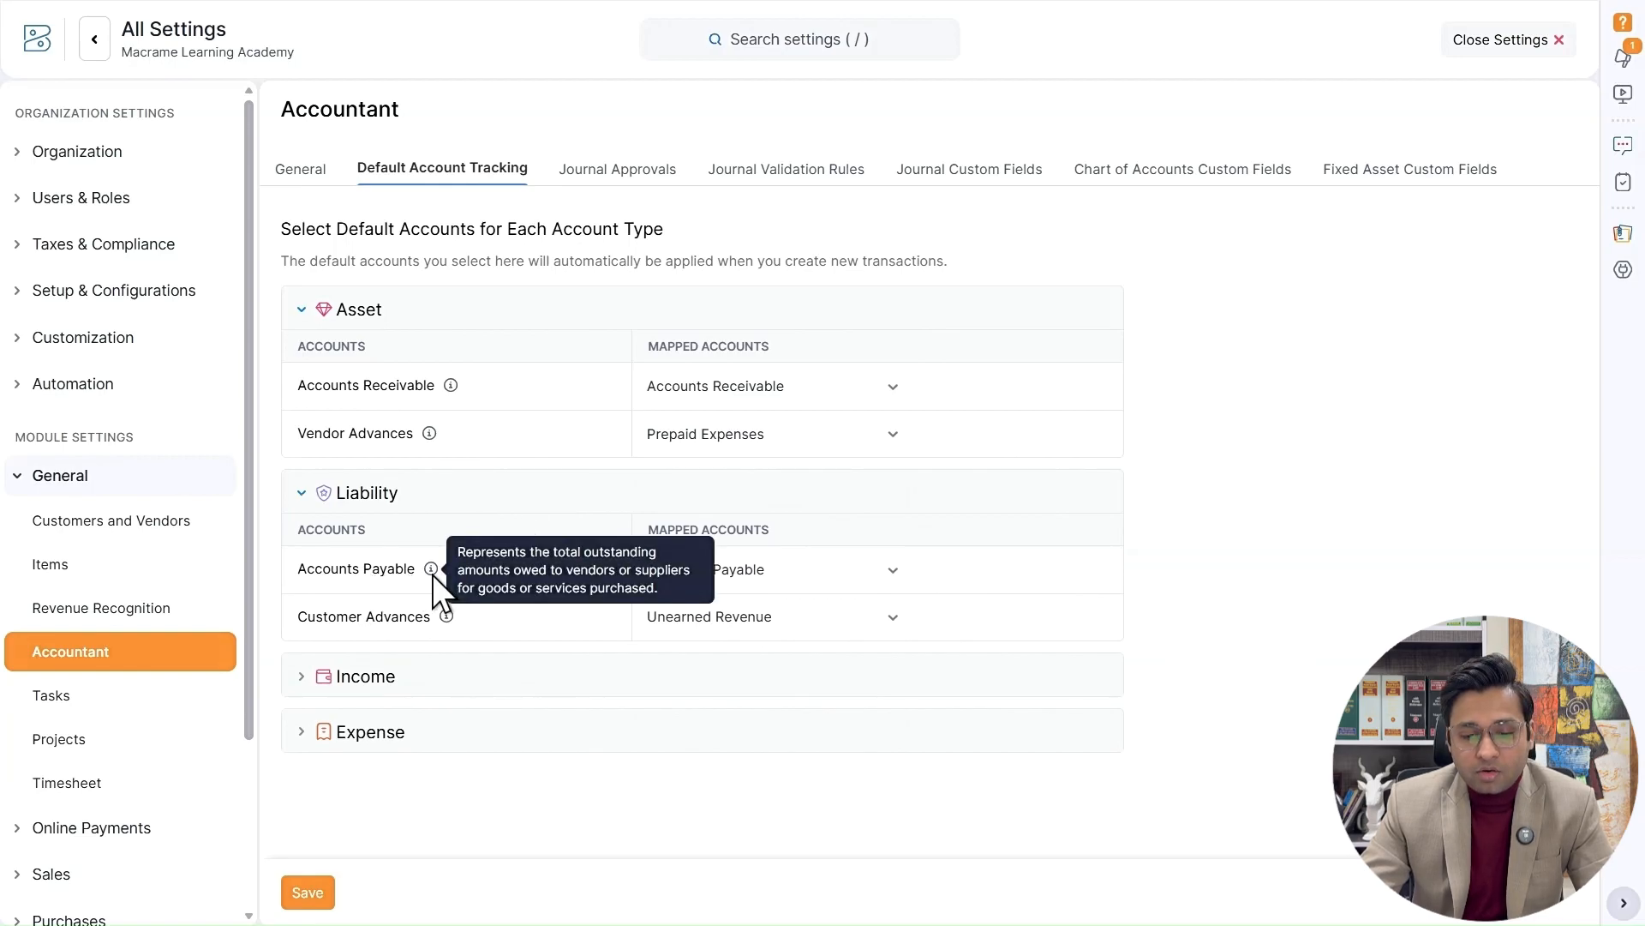
pyautogui.click(821, 581)
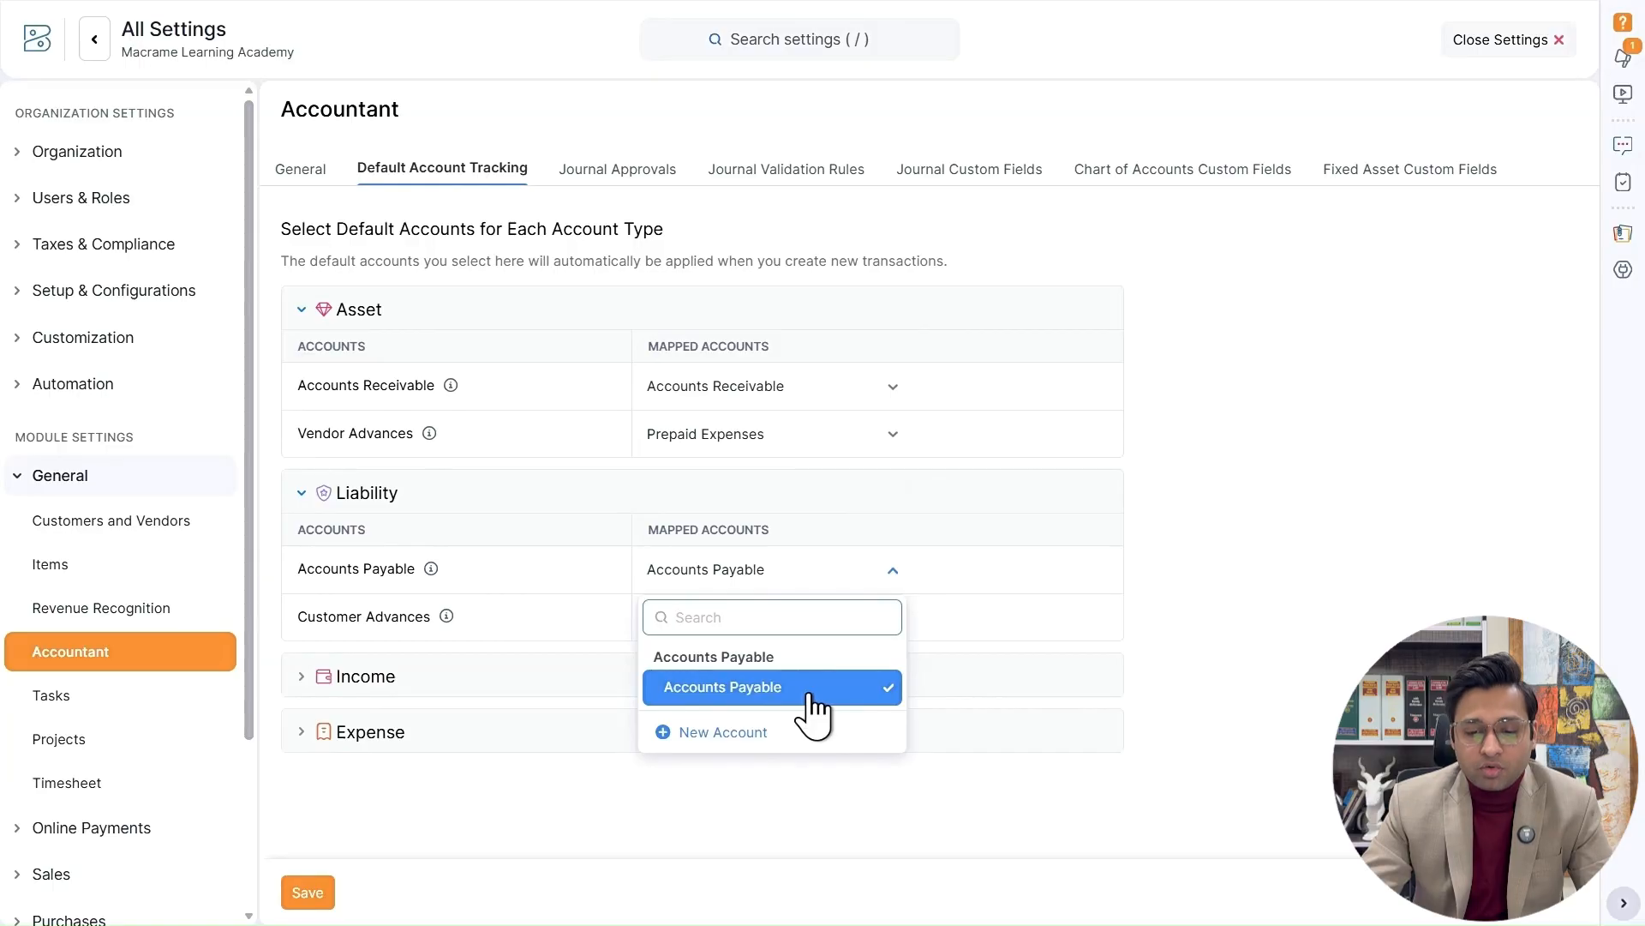
pyautogui.click(1150, 555)
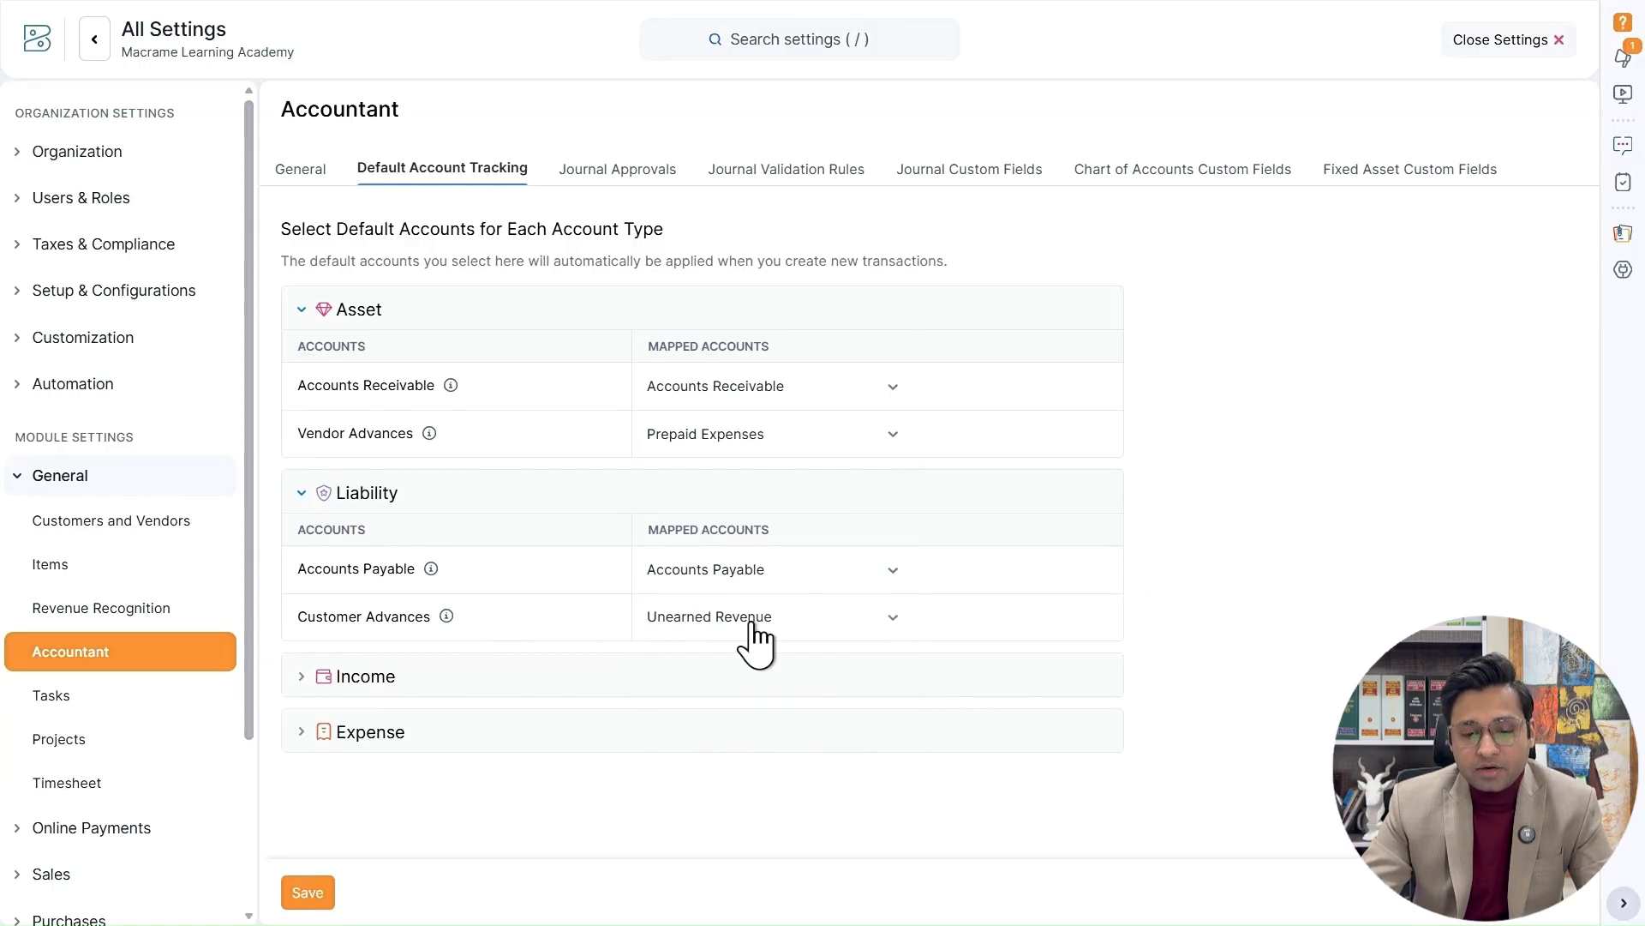
pyautogui.click(809, 632)
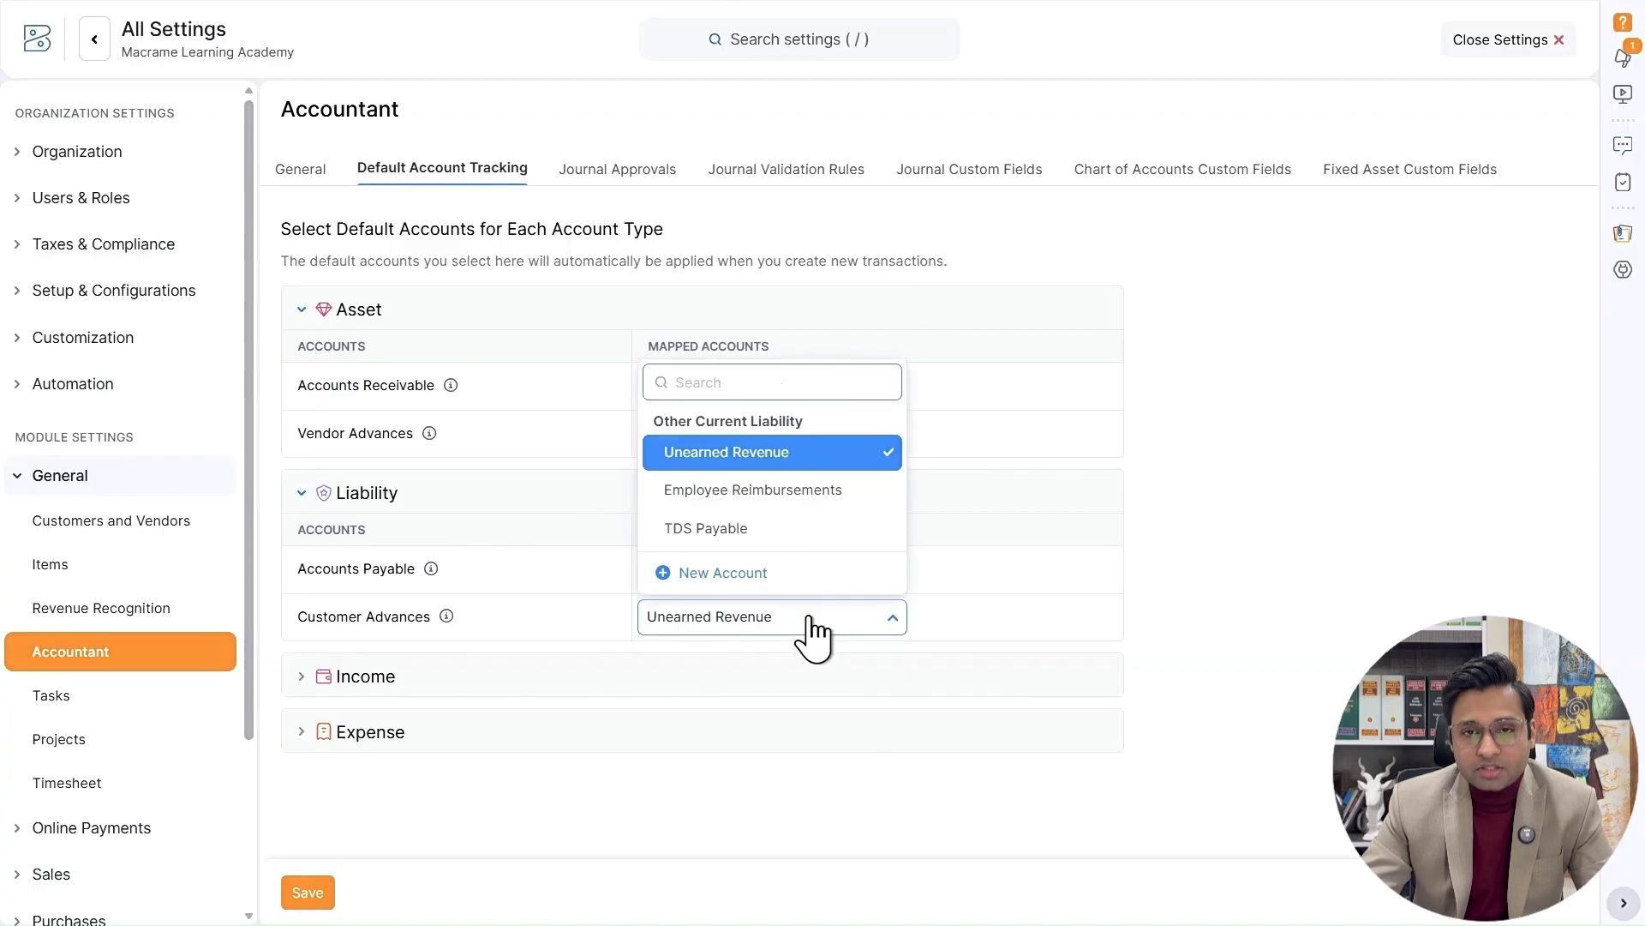
pyautogui.click(583, 567)
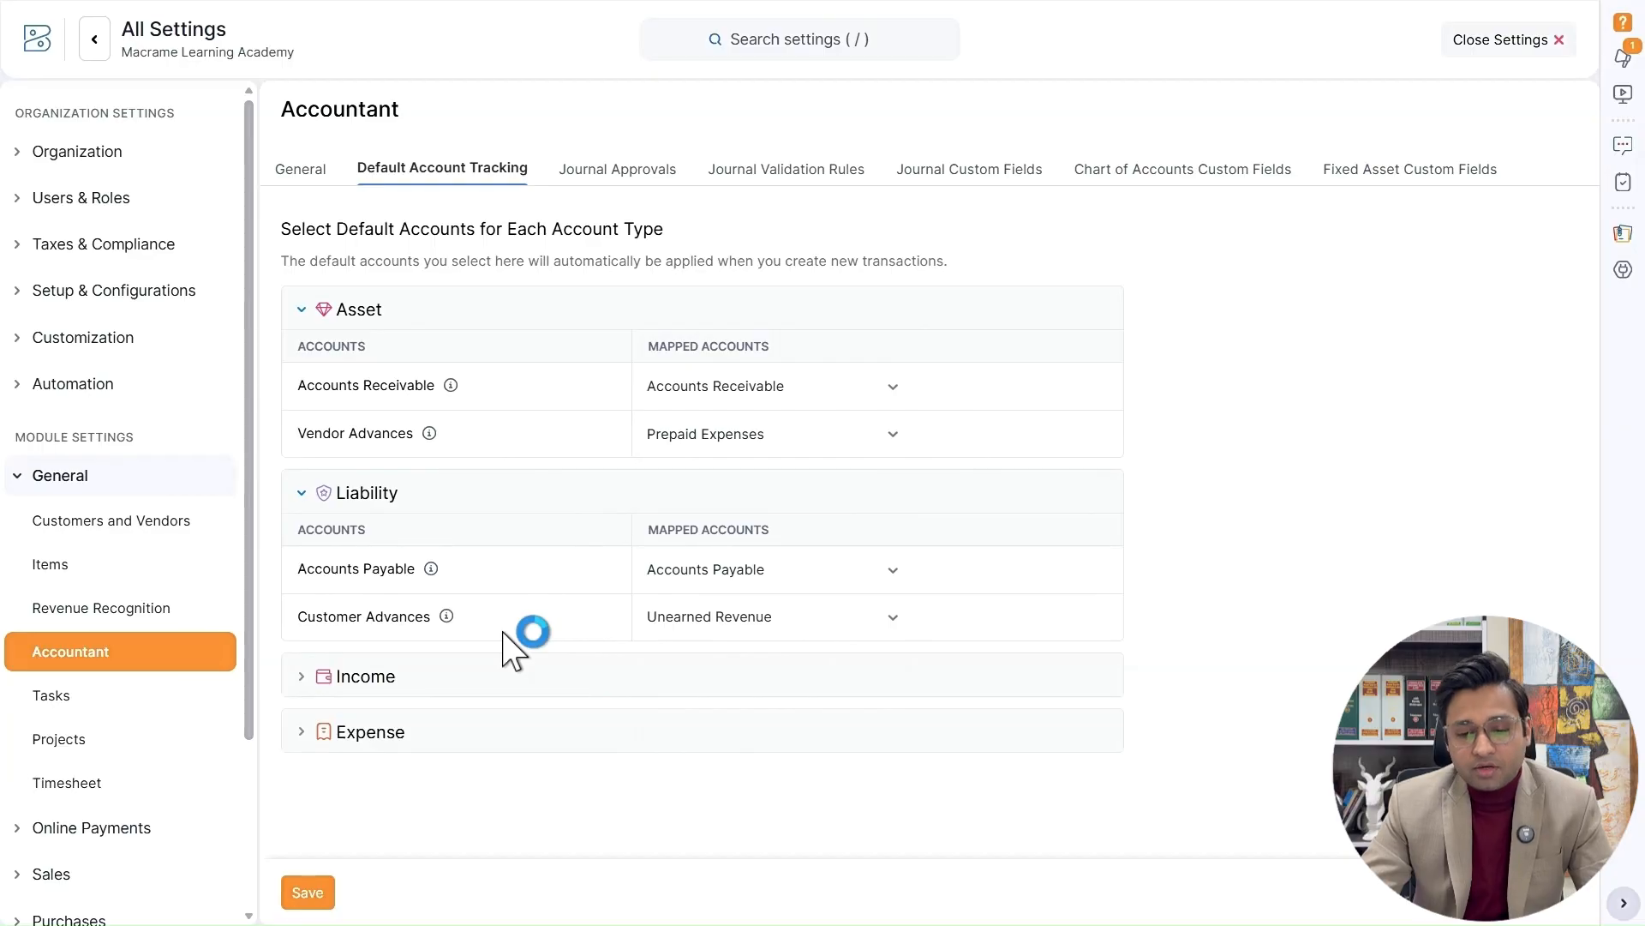
# - Review the default account mappings for the Income and Expense account types
pyautogui.click(480, 690)
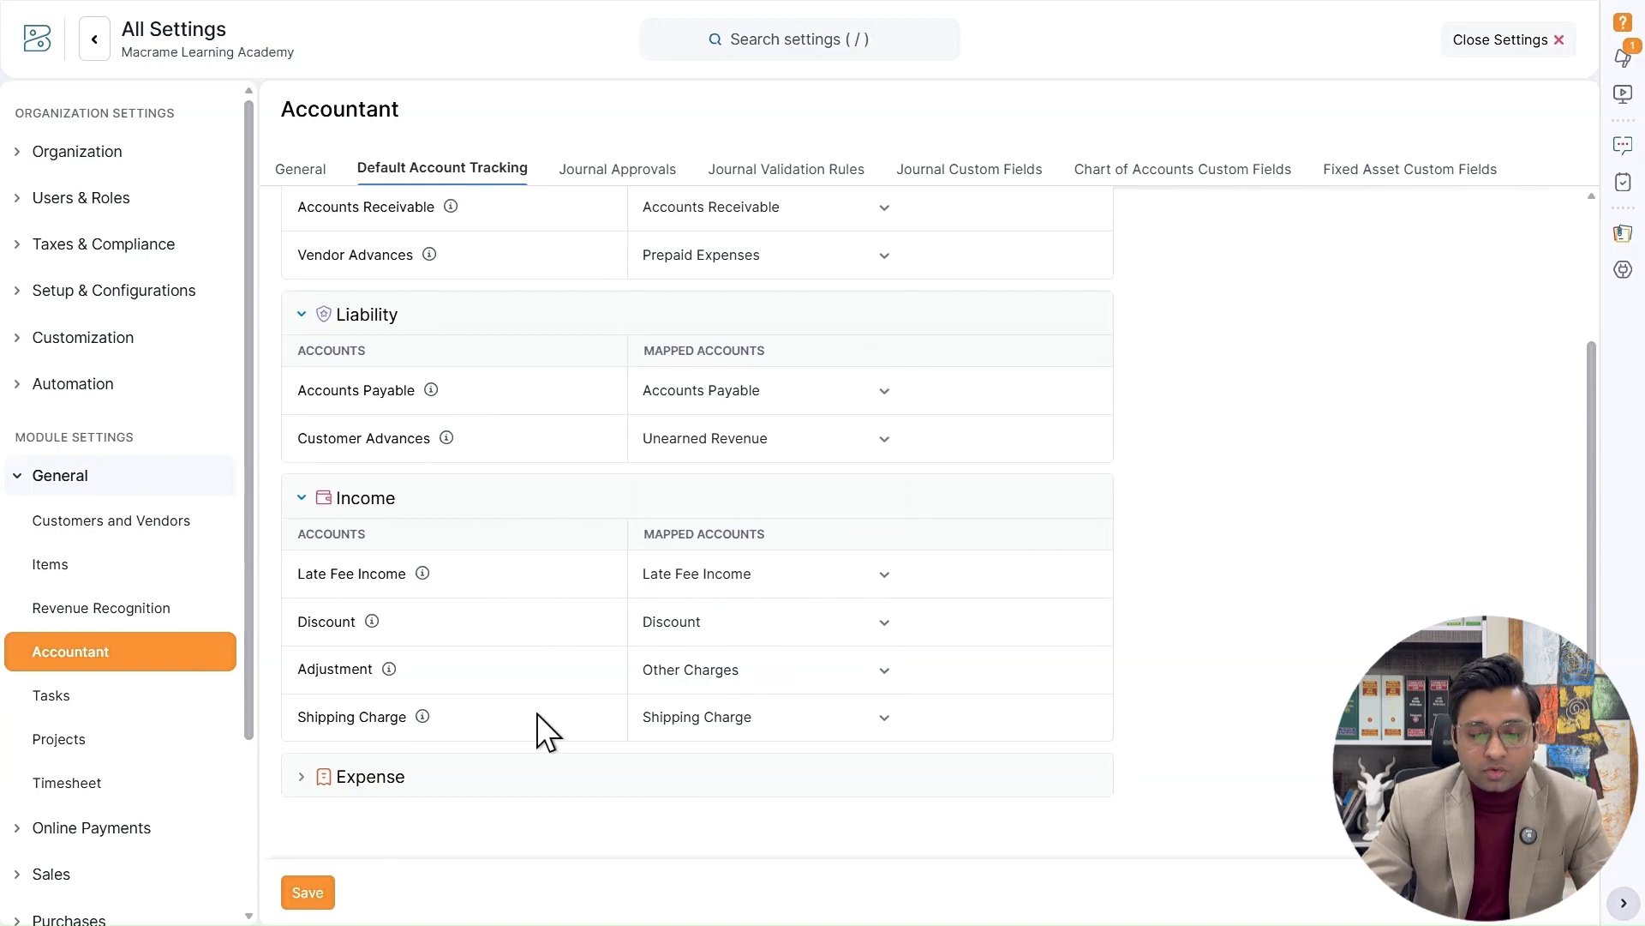
pyautogui.click(477, 777)
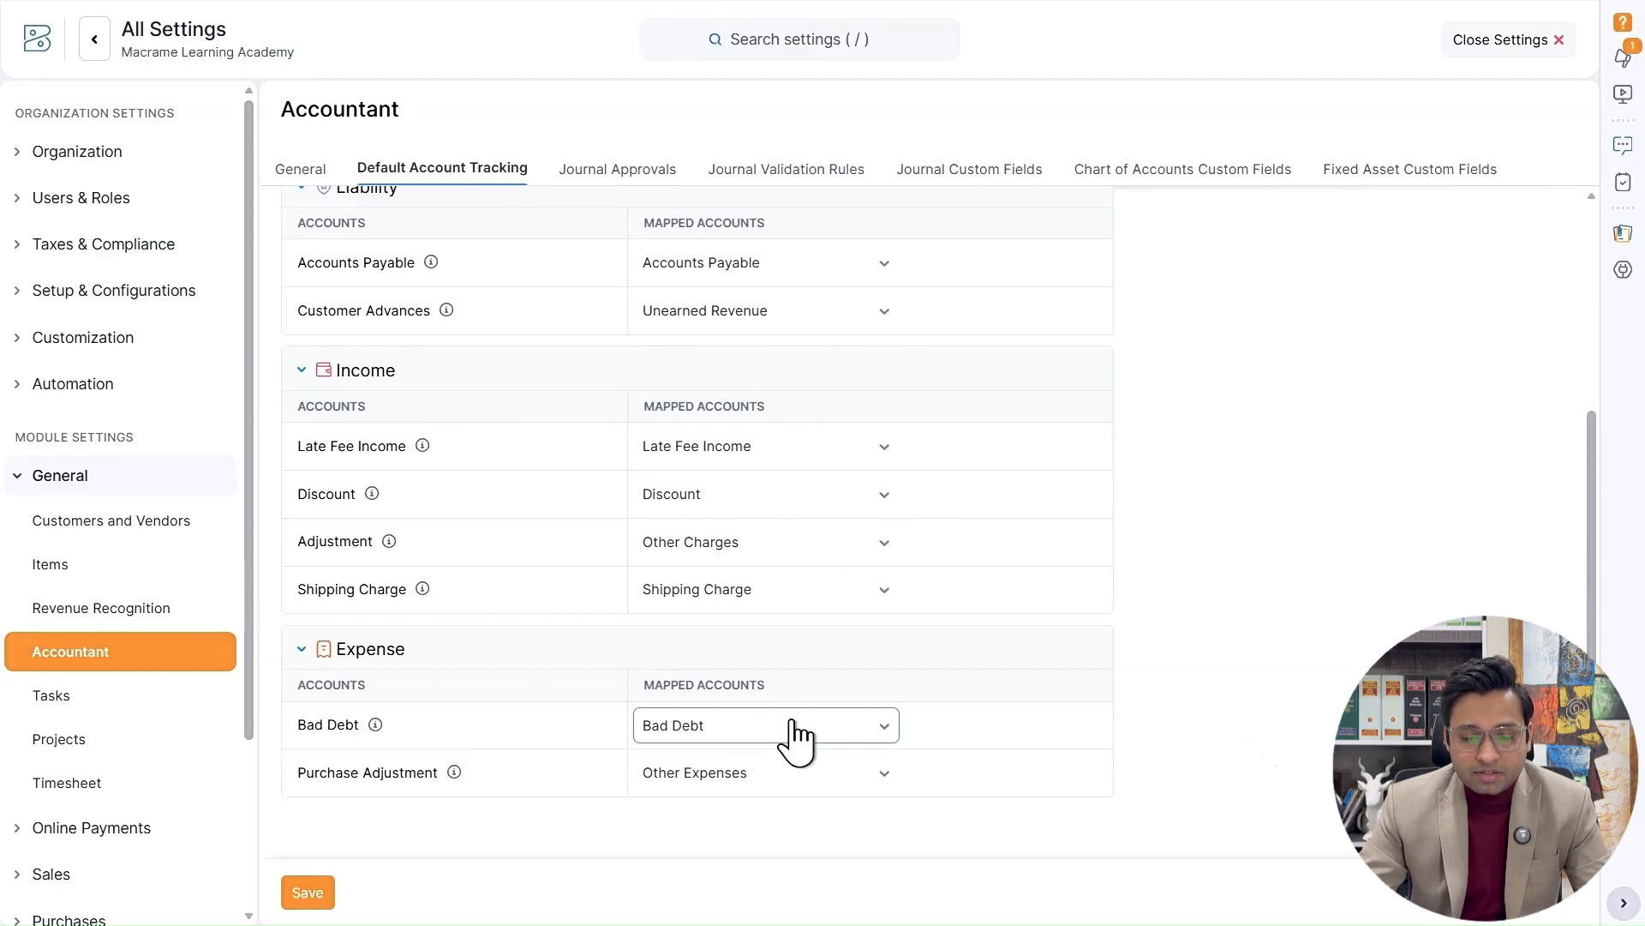
pyautogui.moveTo(458, 769)
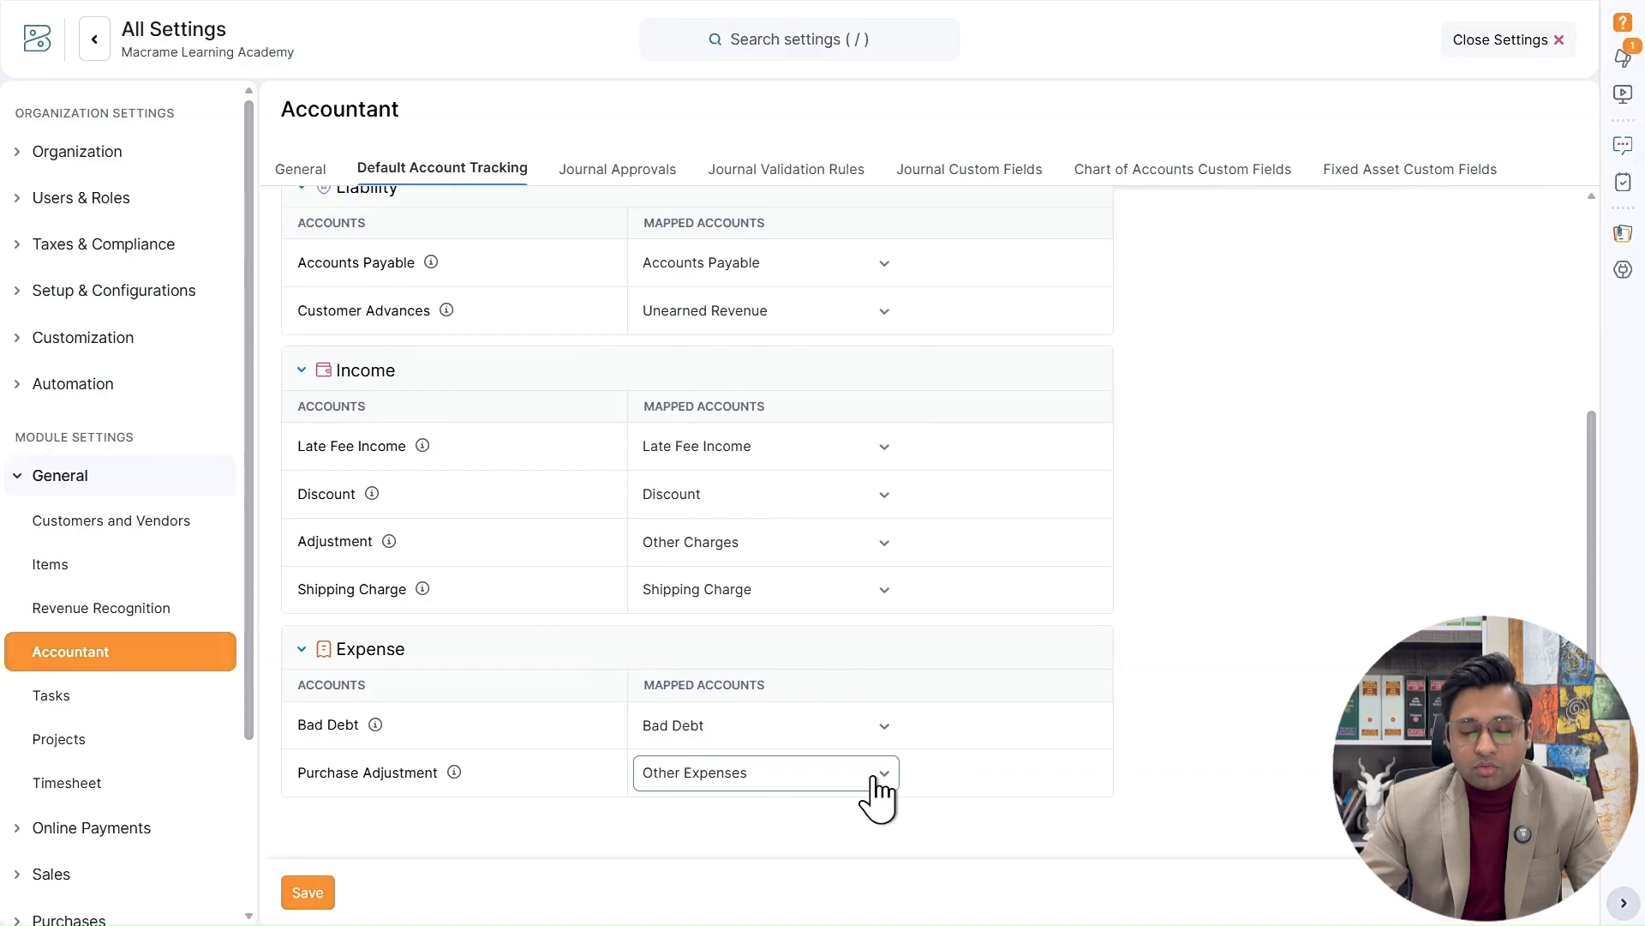
pyautogui.scroll(4, 794, 343)
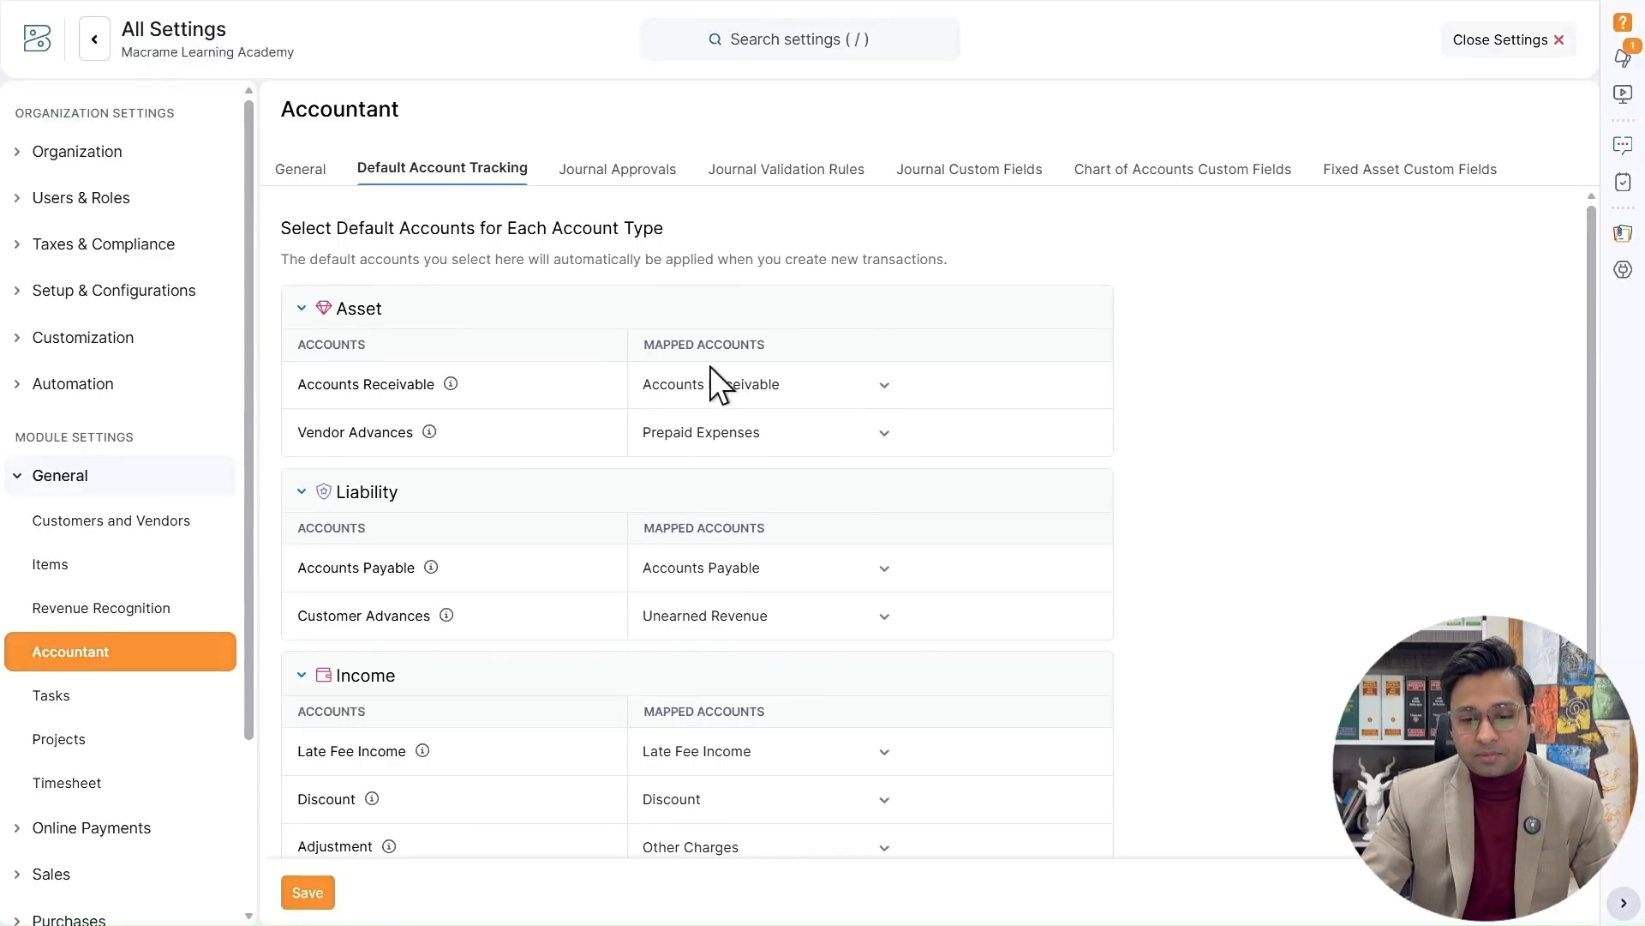
# - Review the accountant settings for journal approvals, journal validation rules and journal custom fields
pyautogui.click(639, 180)
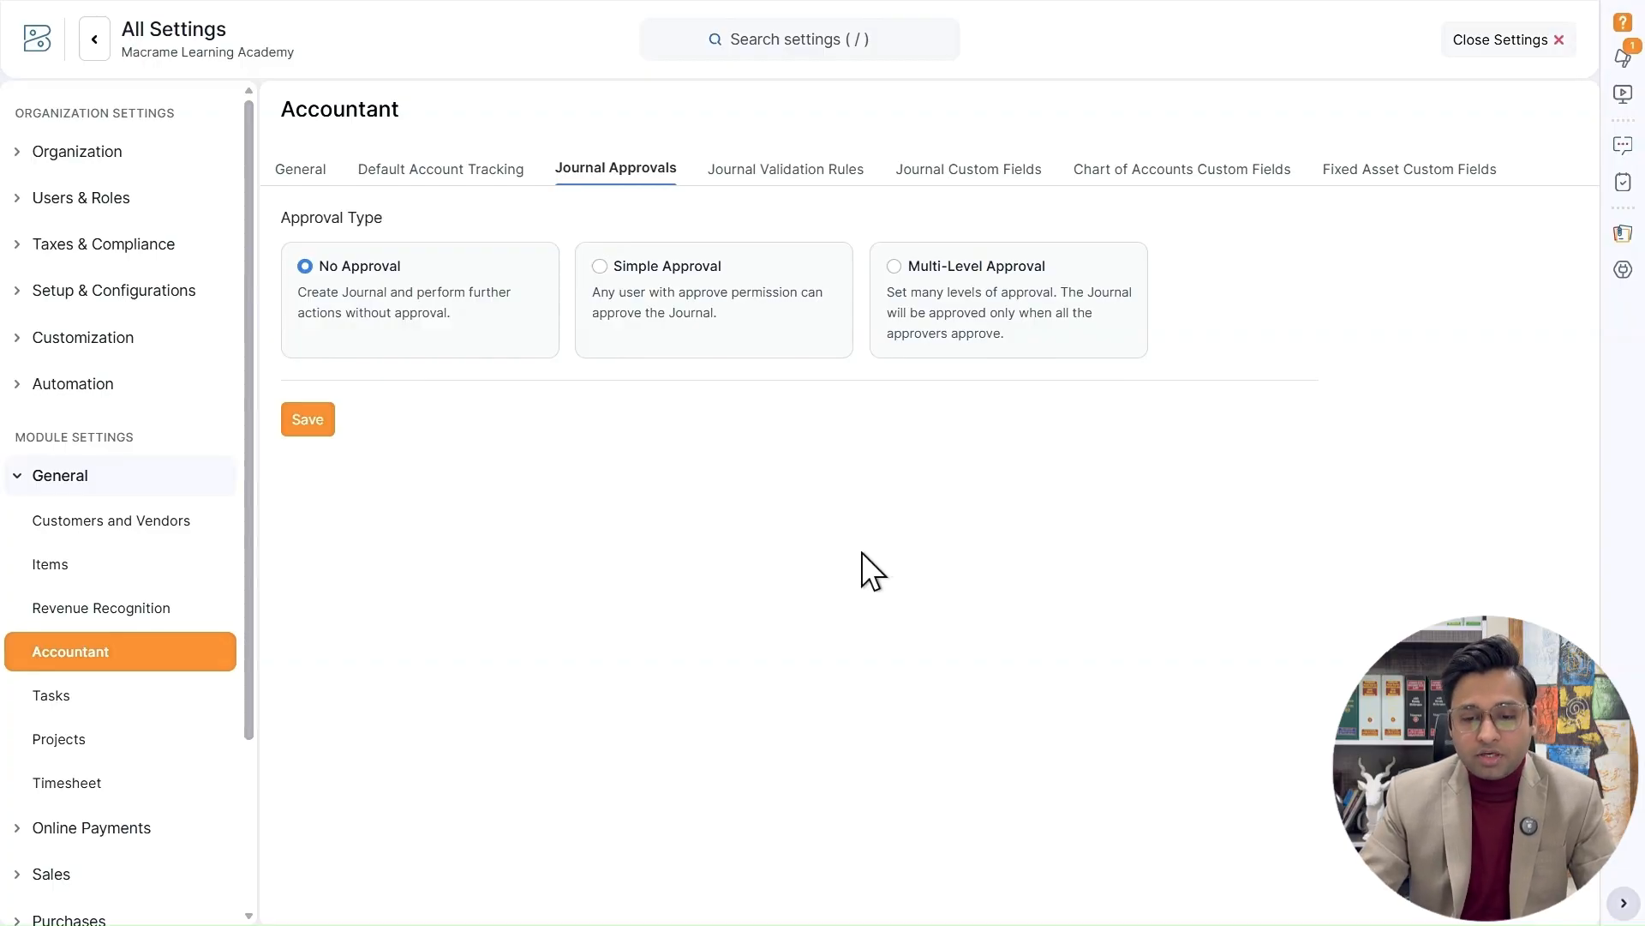
pyautogui.click(776, 180)
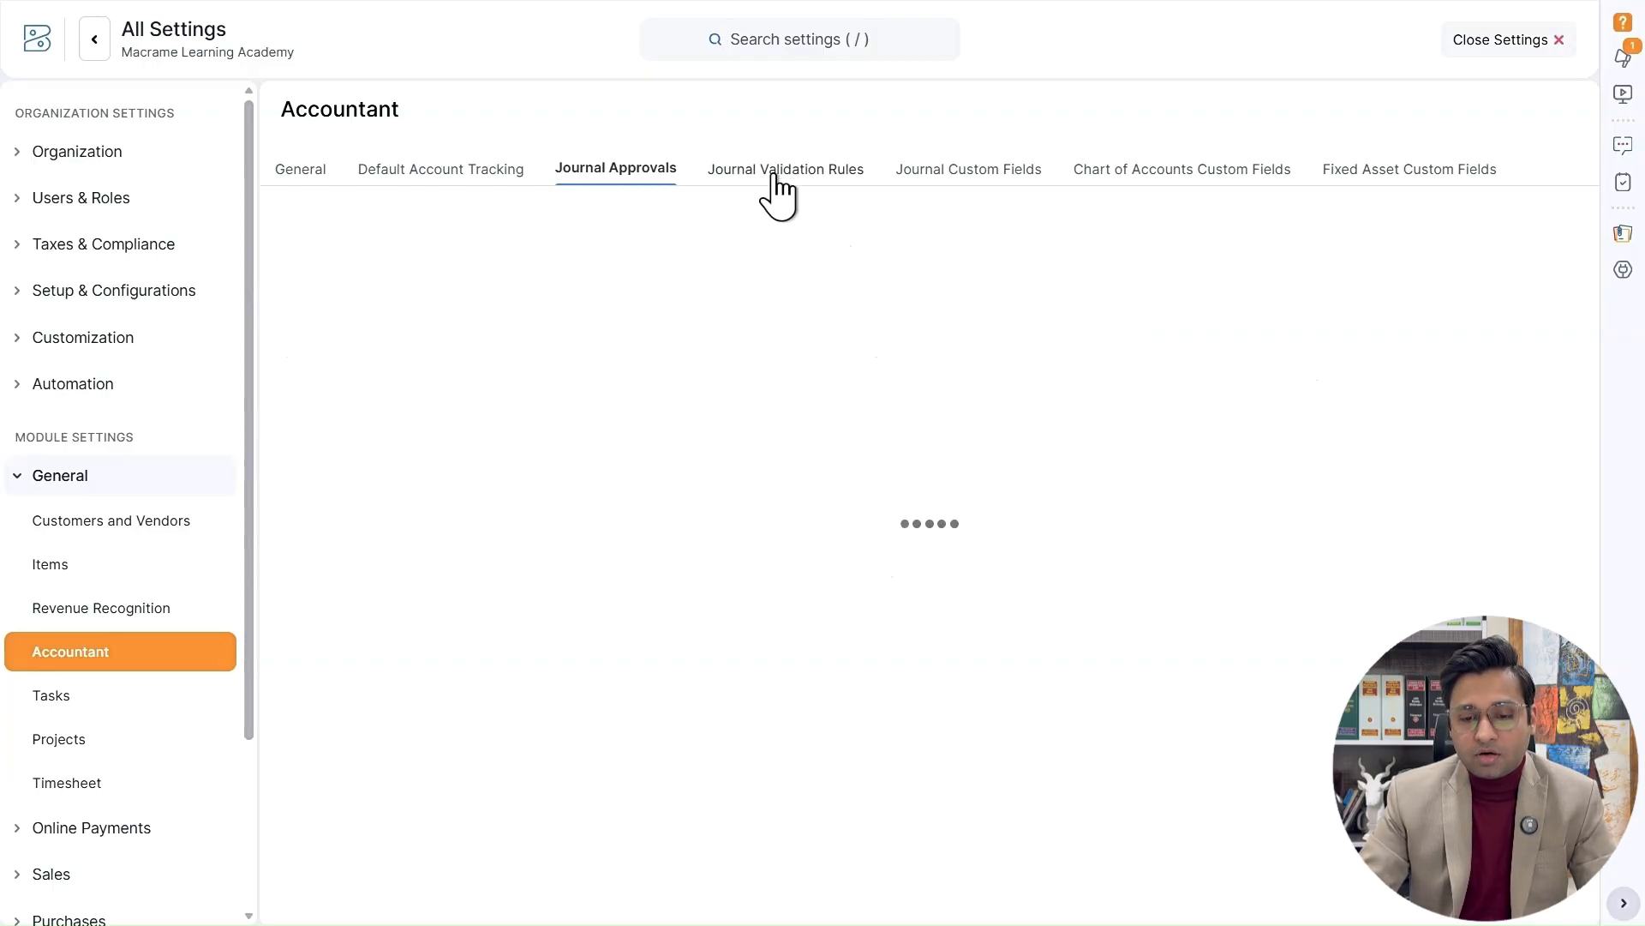
pyautogui.click(992, 181)
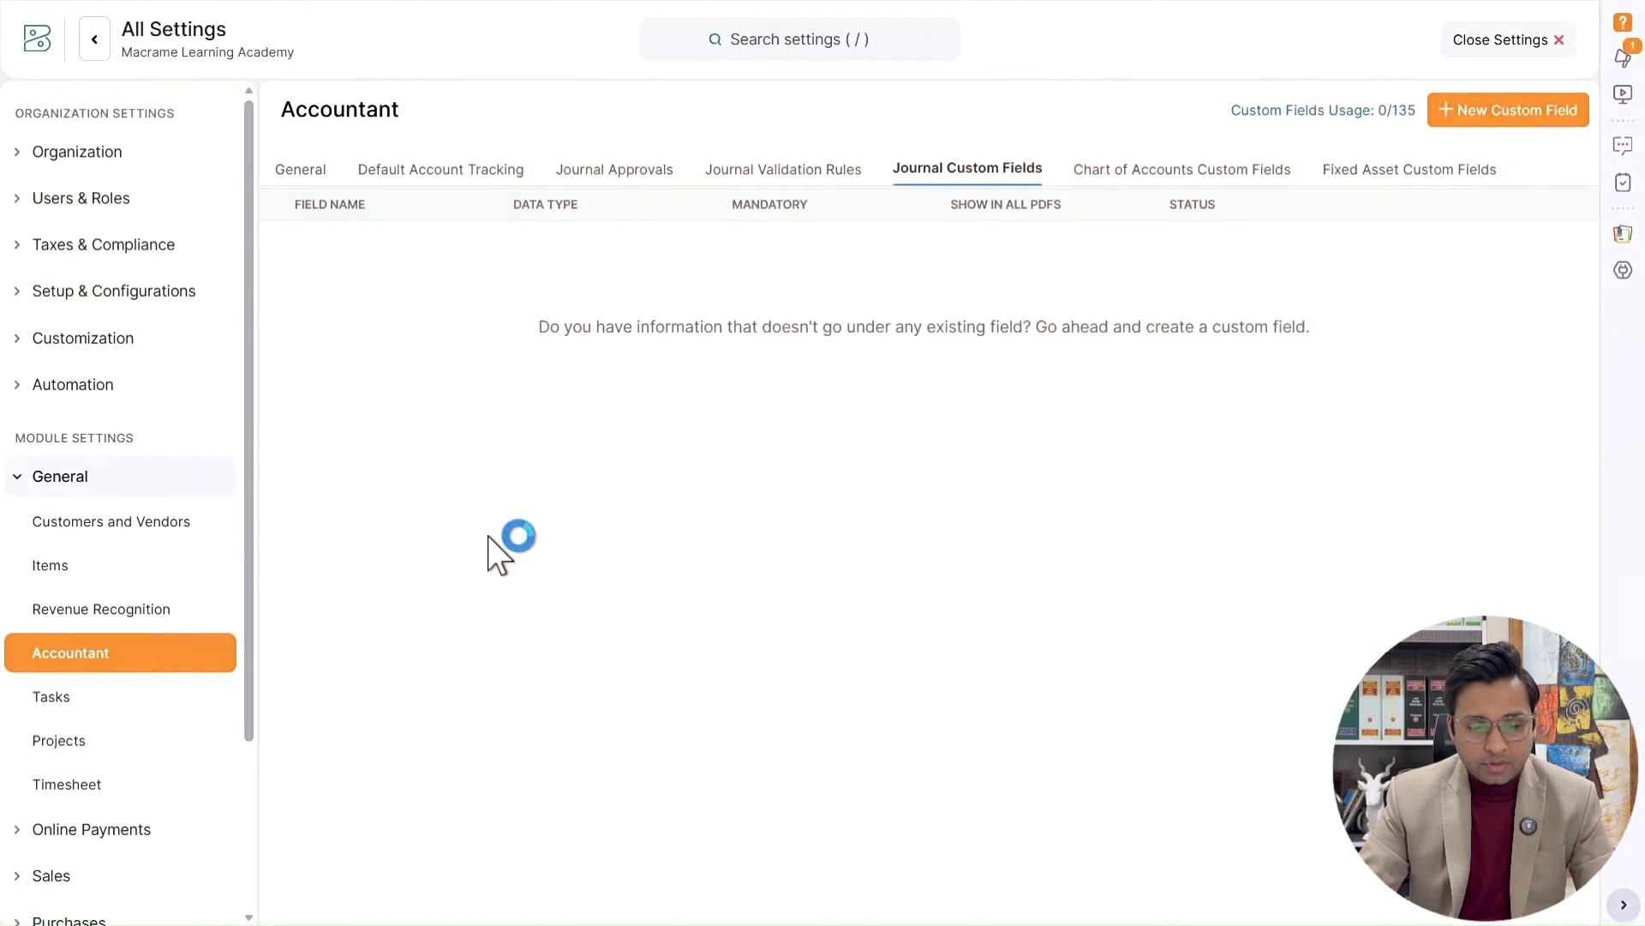
# - In the Tasks settings, notify users when a task is Completed and enable the default reminder preference by Email, with Days as the unit
pyautogui.click(104, 703)
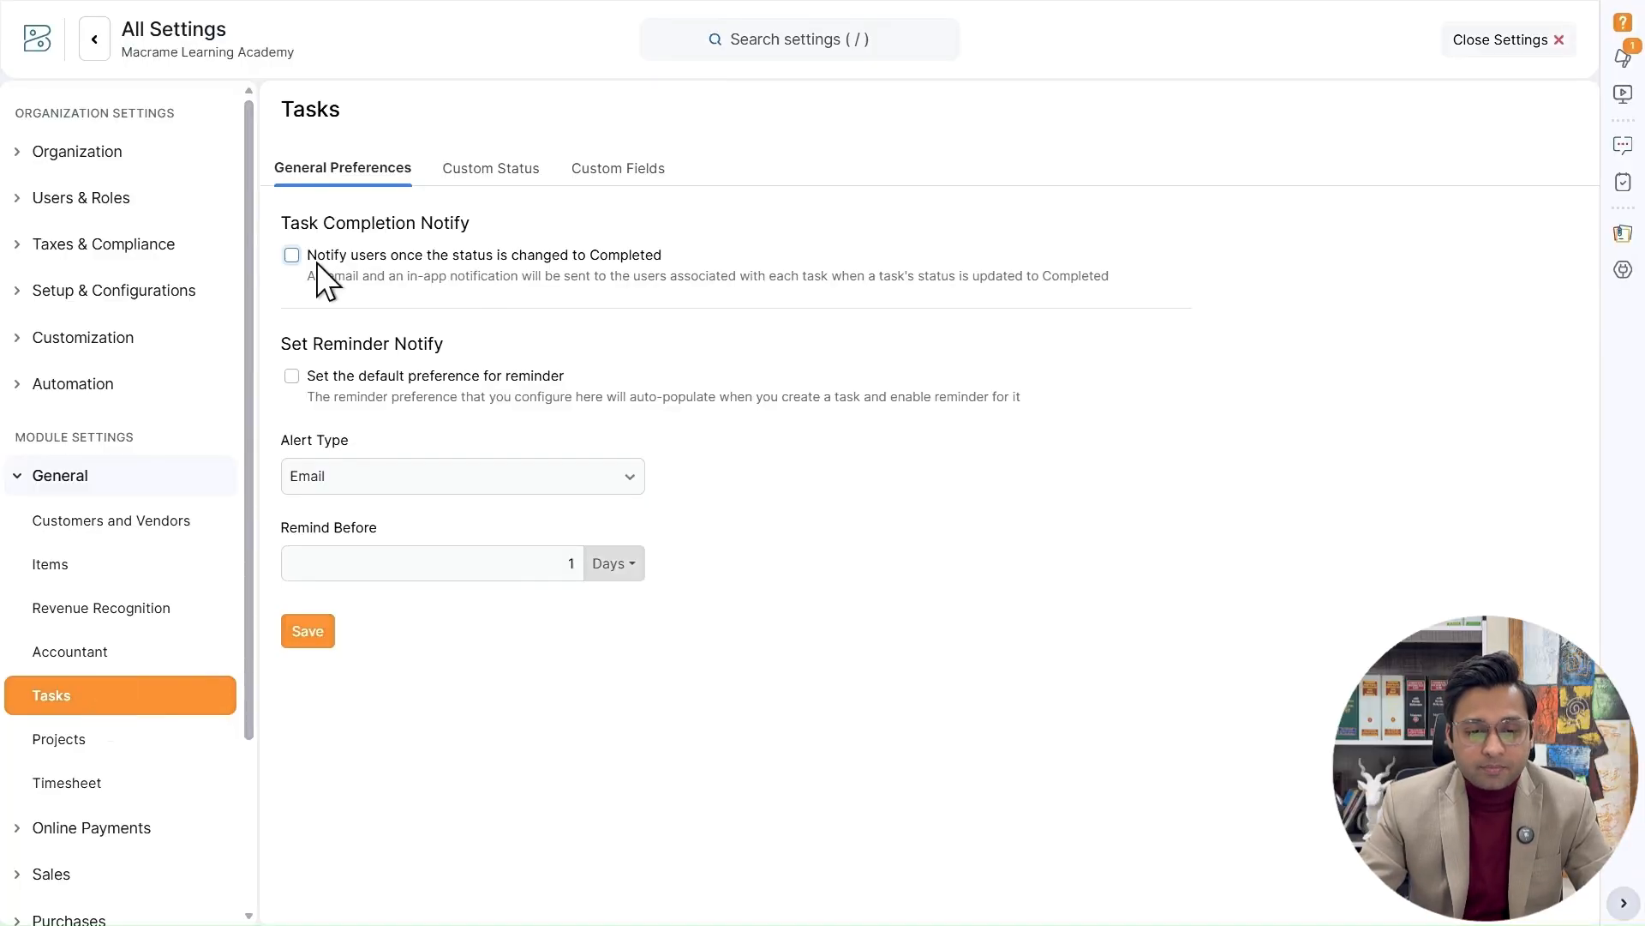
pyautogui.click(401, 255)
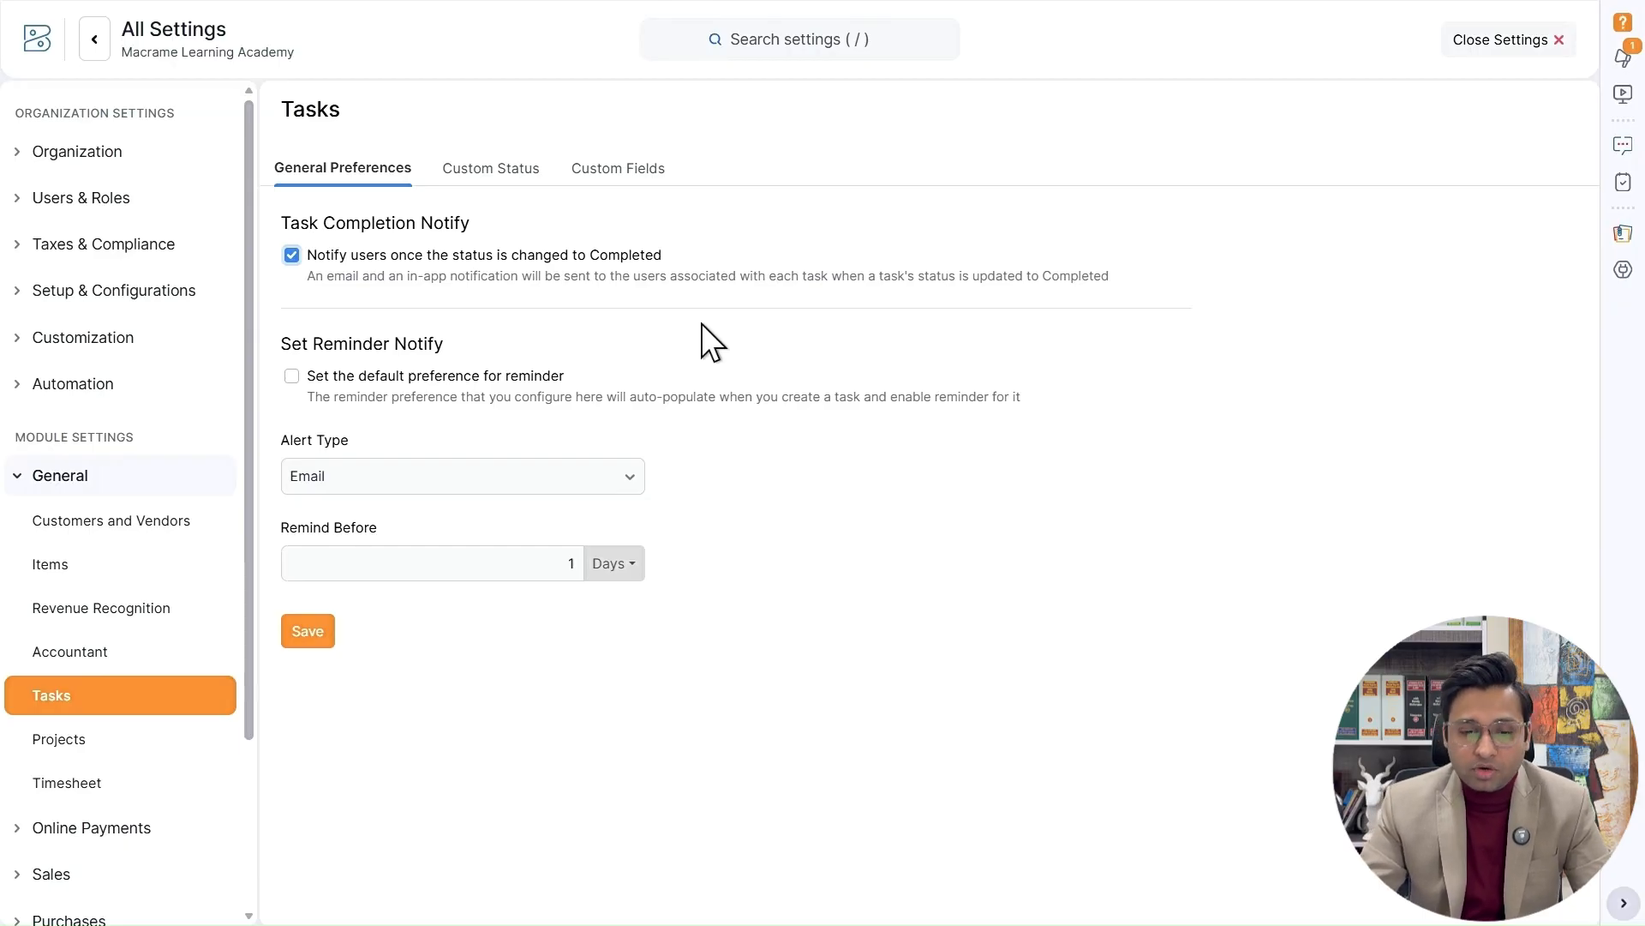
pyautogui.click(409, 379)
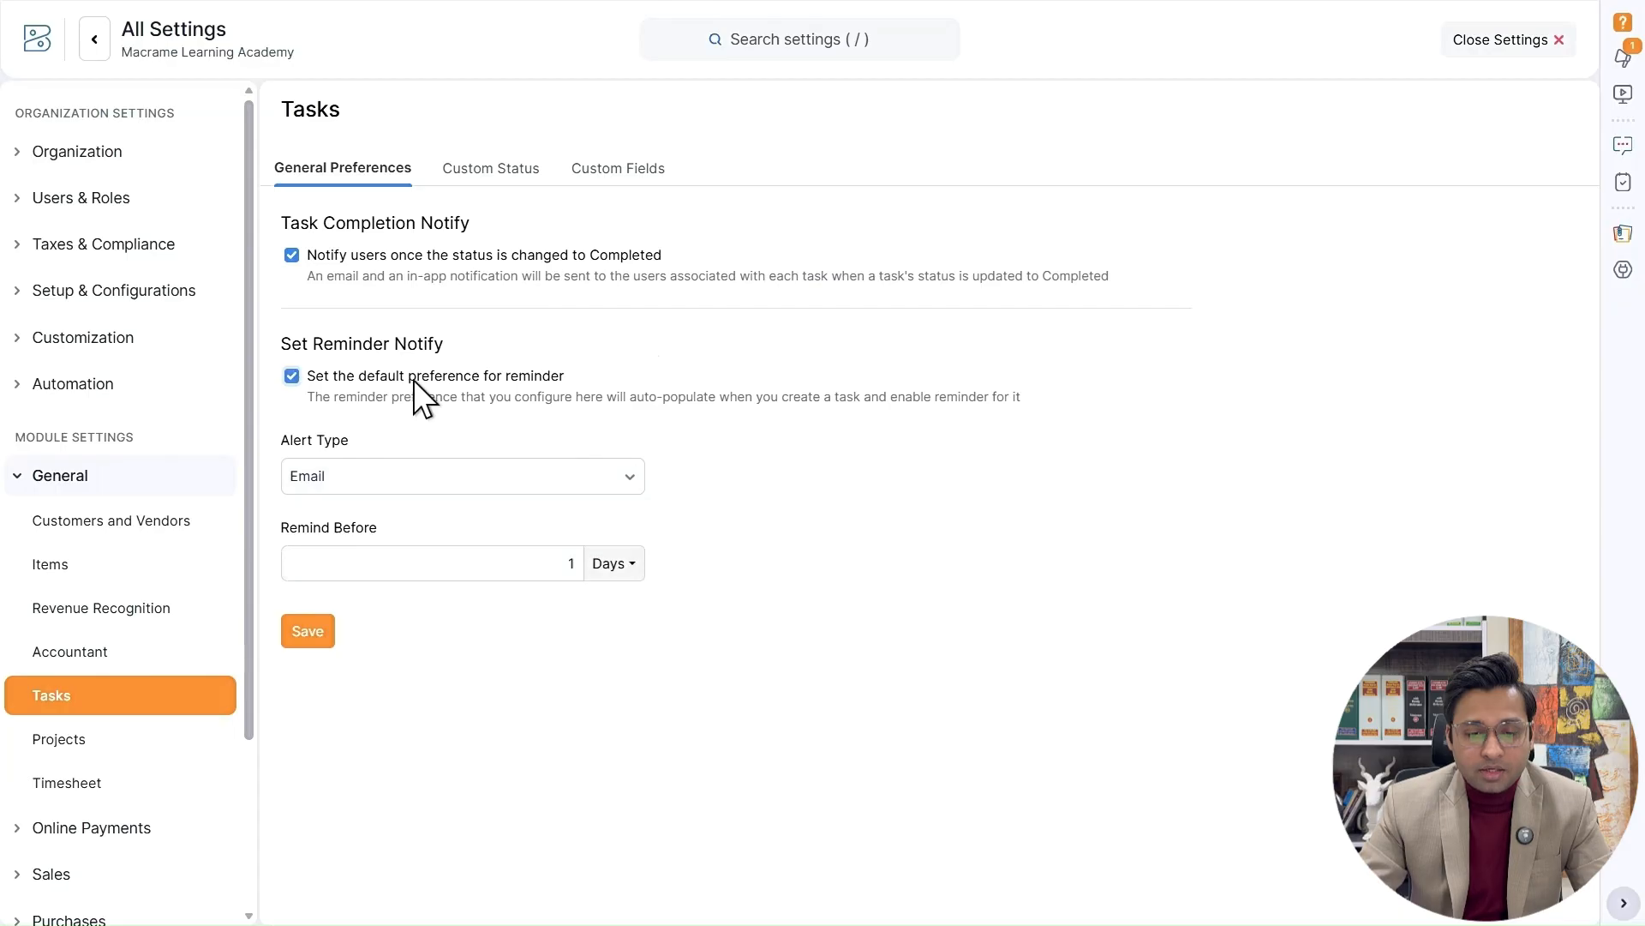
pyautogui.click(630, 486)
pyautogui.click(629, 484)
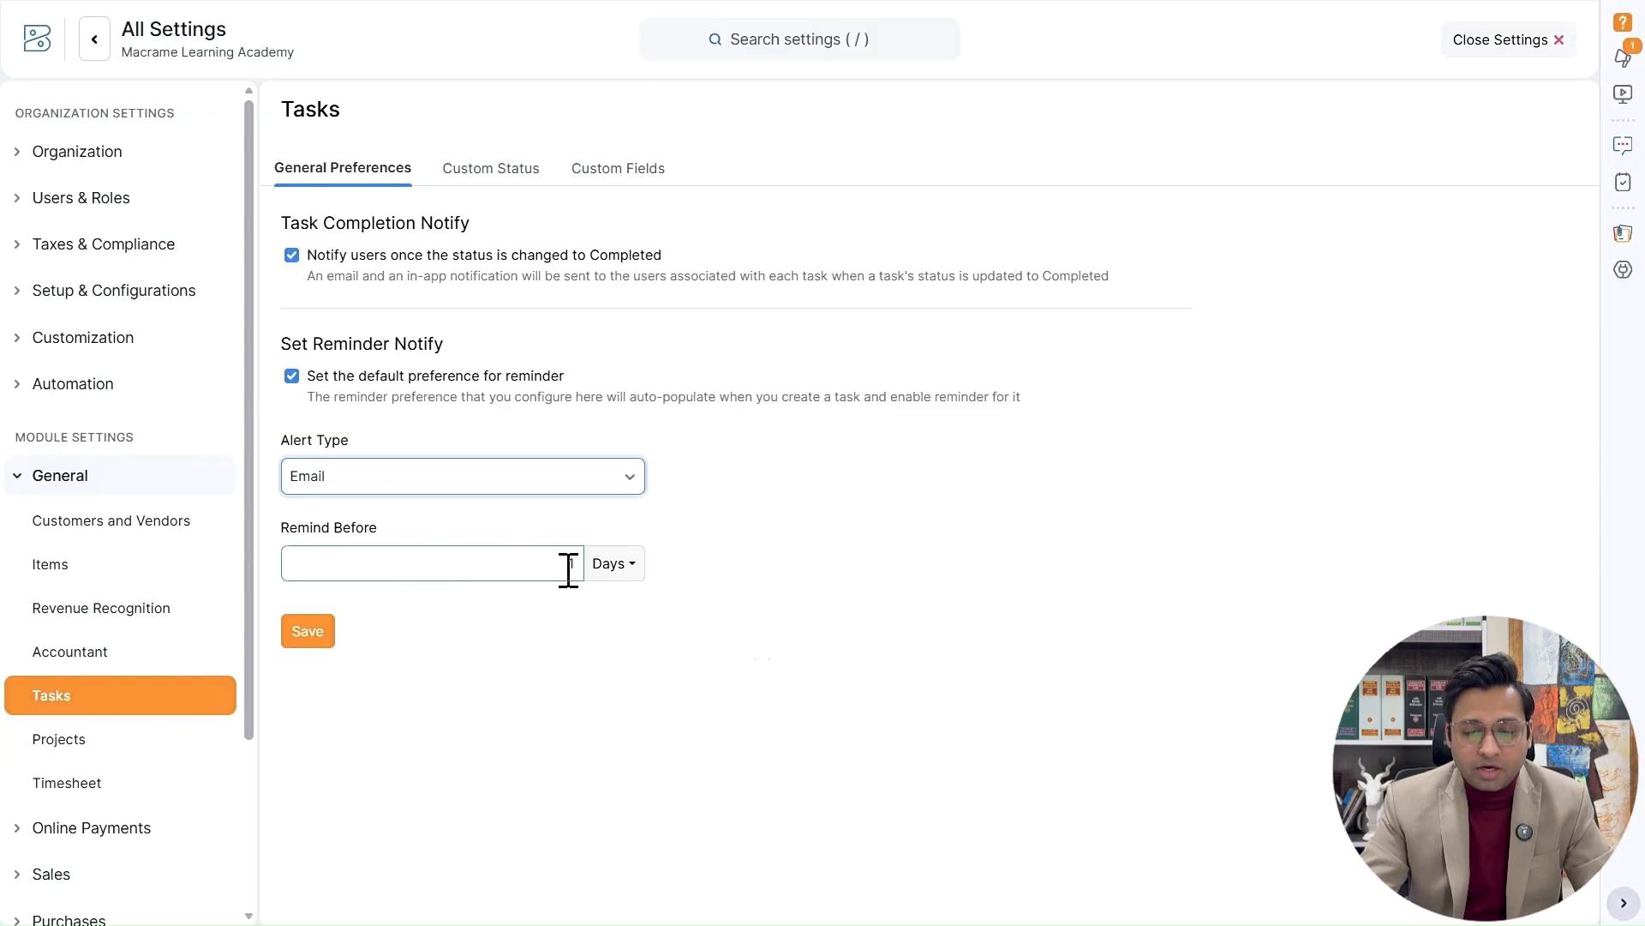
pyautogui.click(610, 565)
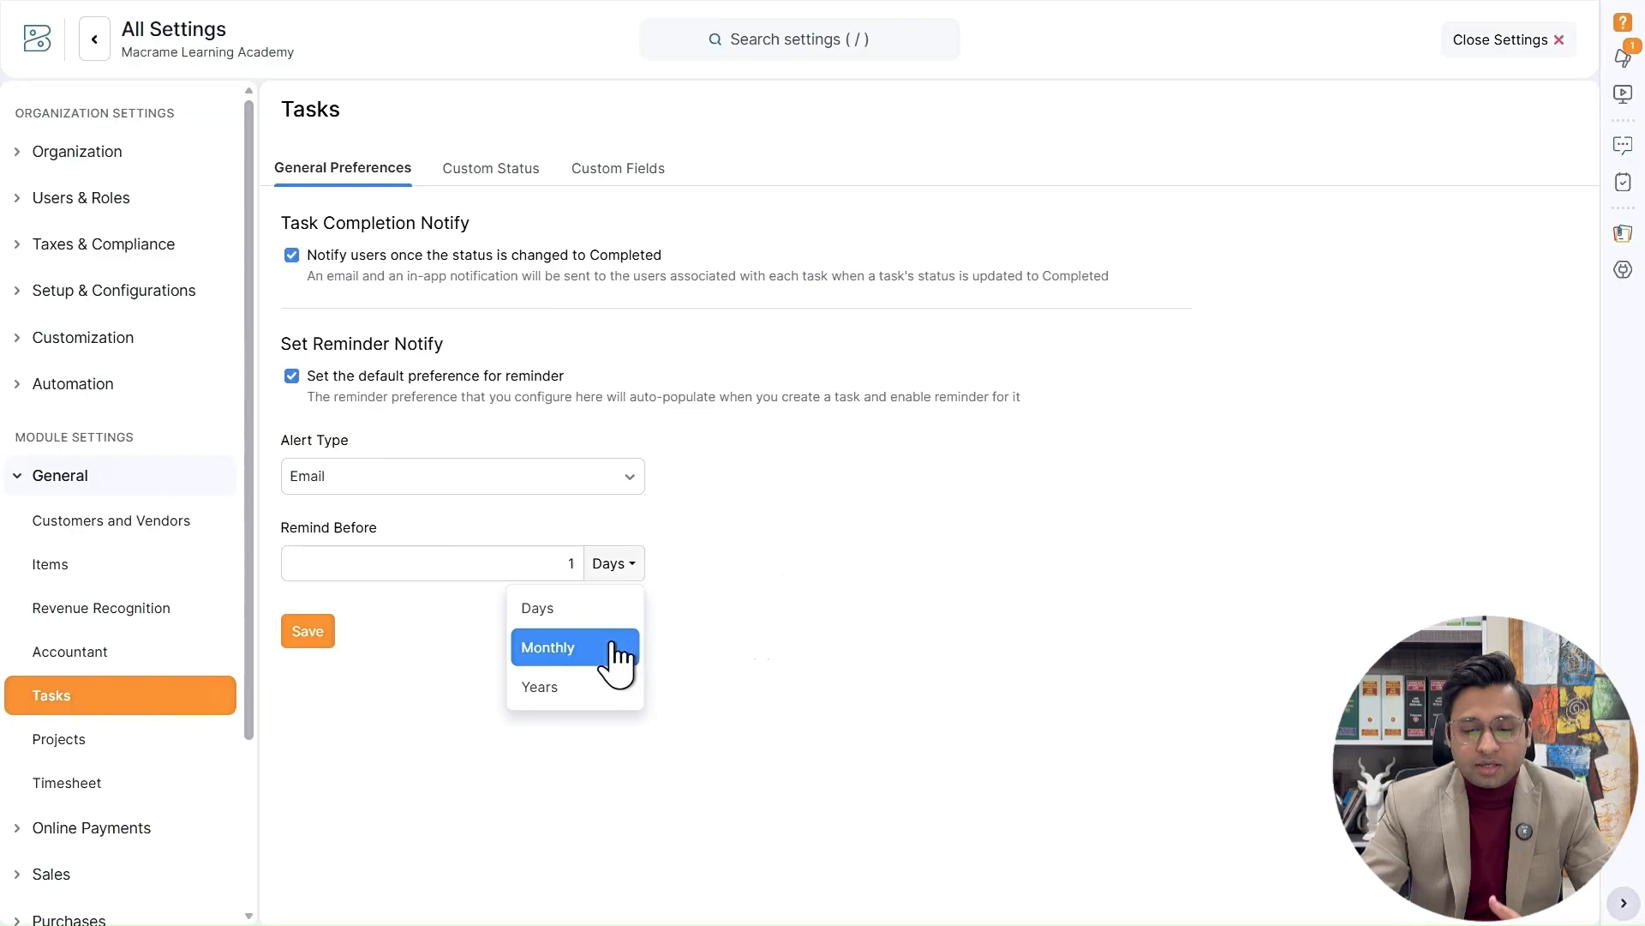
pyautogui.click(588, 612)
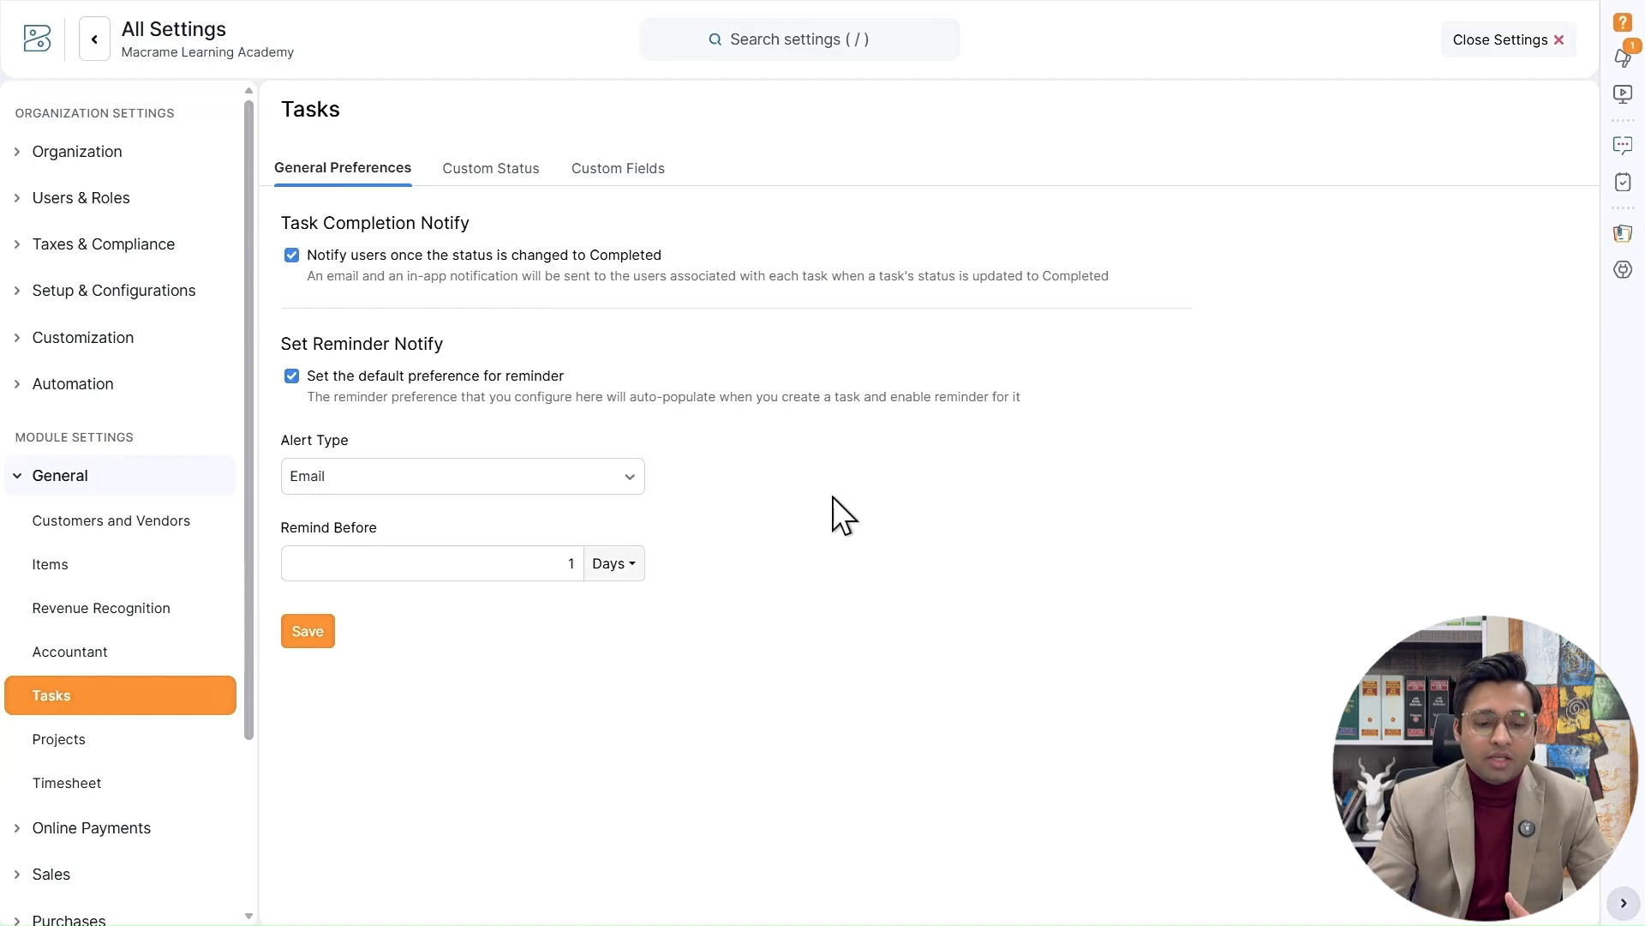
# - Review the field customization settings for the Projects module
pyautogui.scroll(-3, 254, 499)
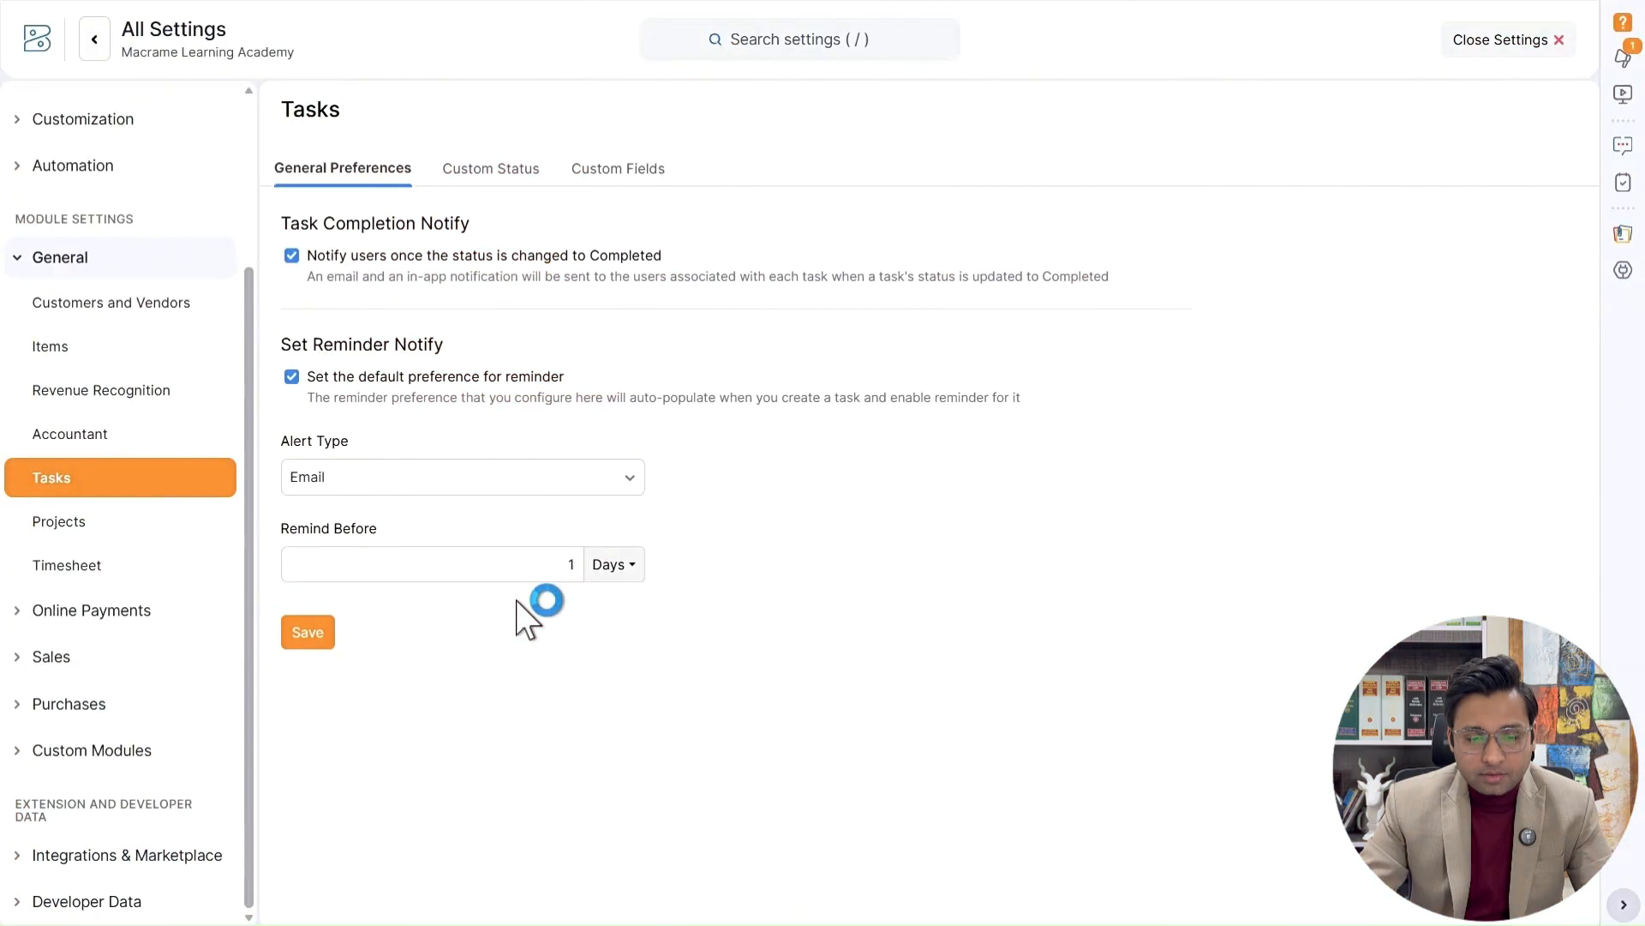
pyautogui.click(84, 525)
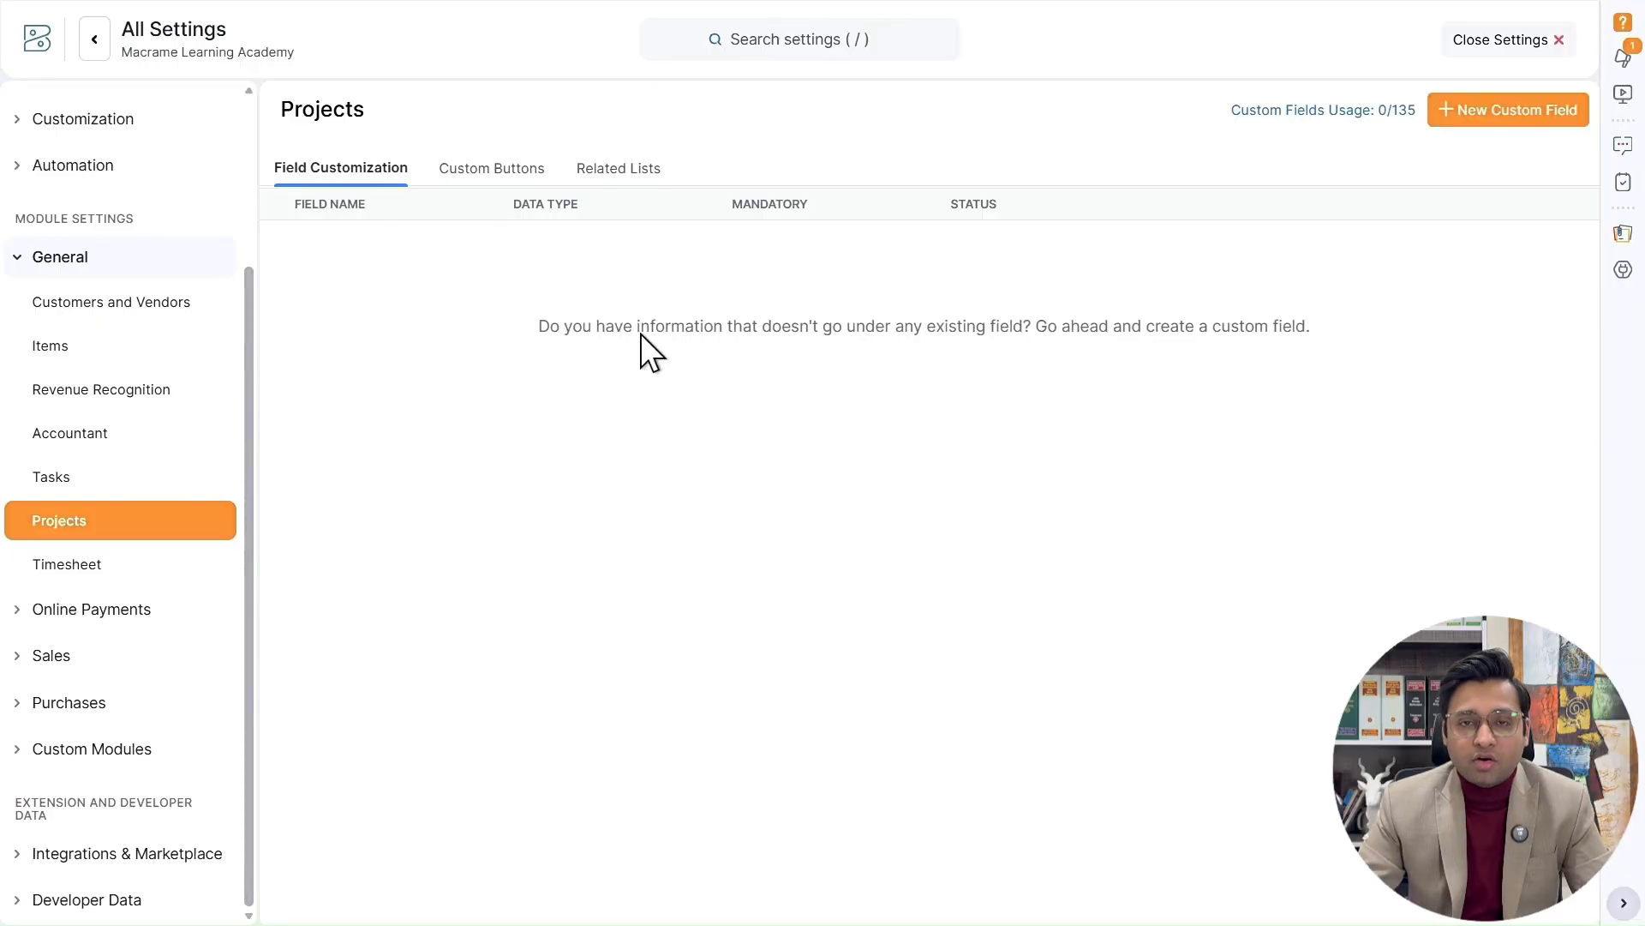
# - In the Timesheet settings, try the round-off options, choose Round to nearest, and check the available minute multiples
pyautogui.click(158, 563)
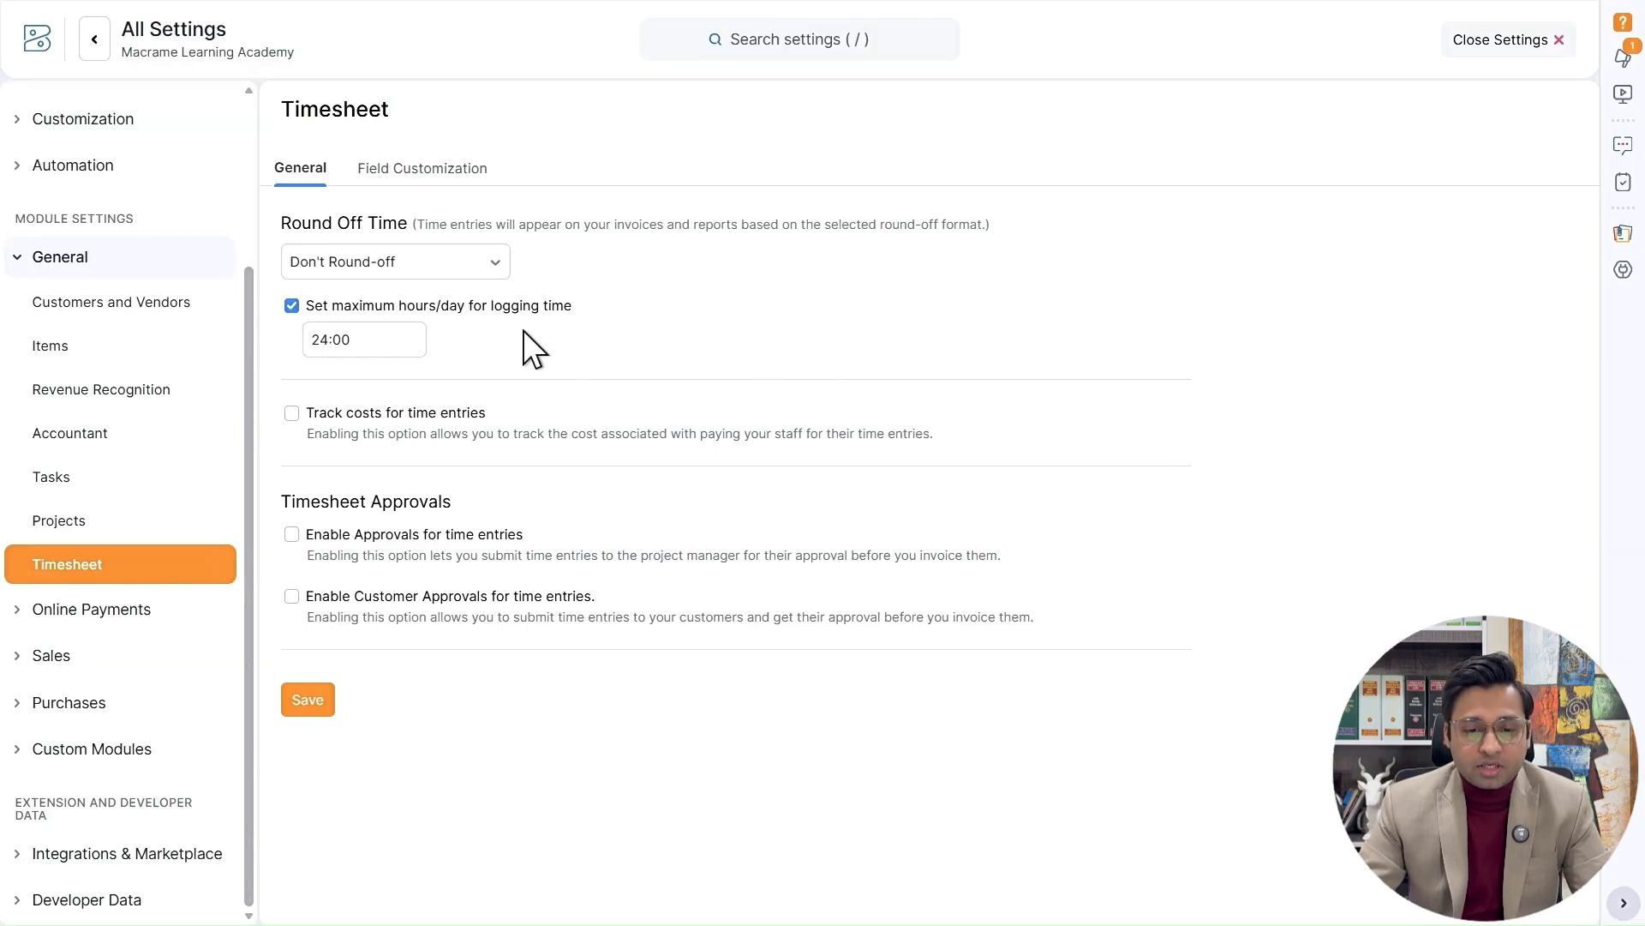
pyautogui.click(495, 276)
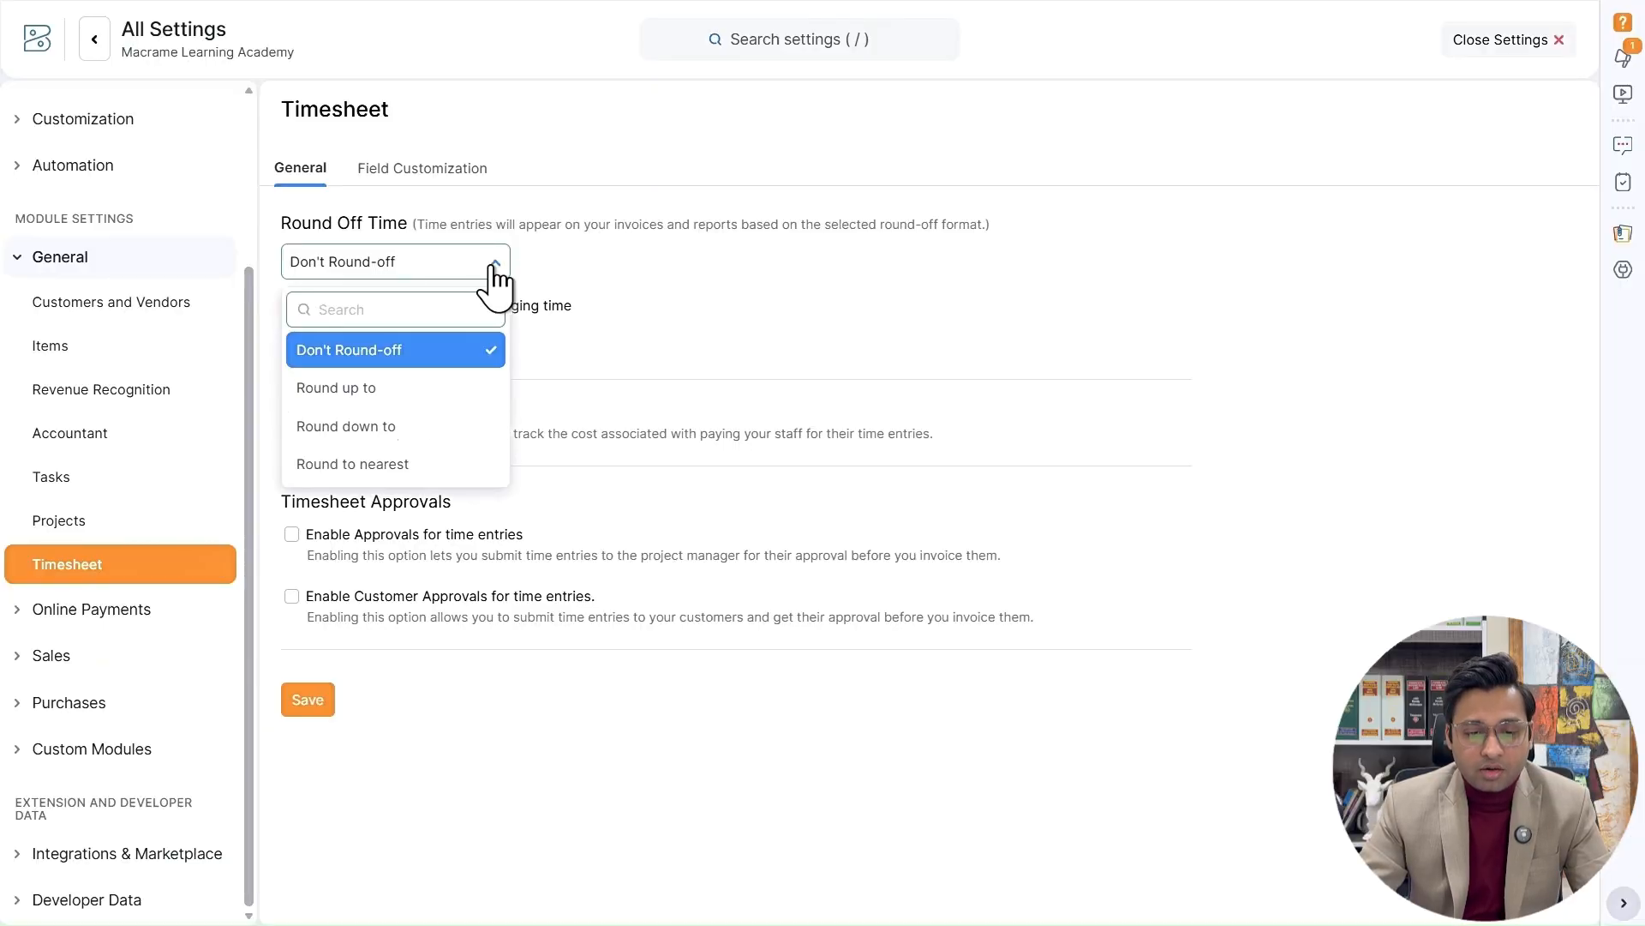
pyautogui.click(436, 393)
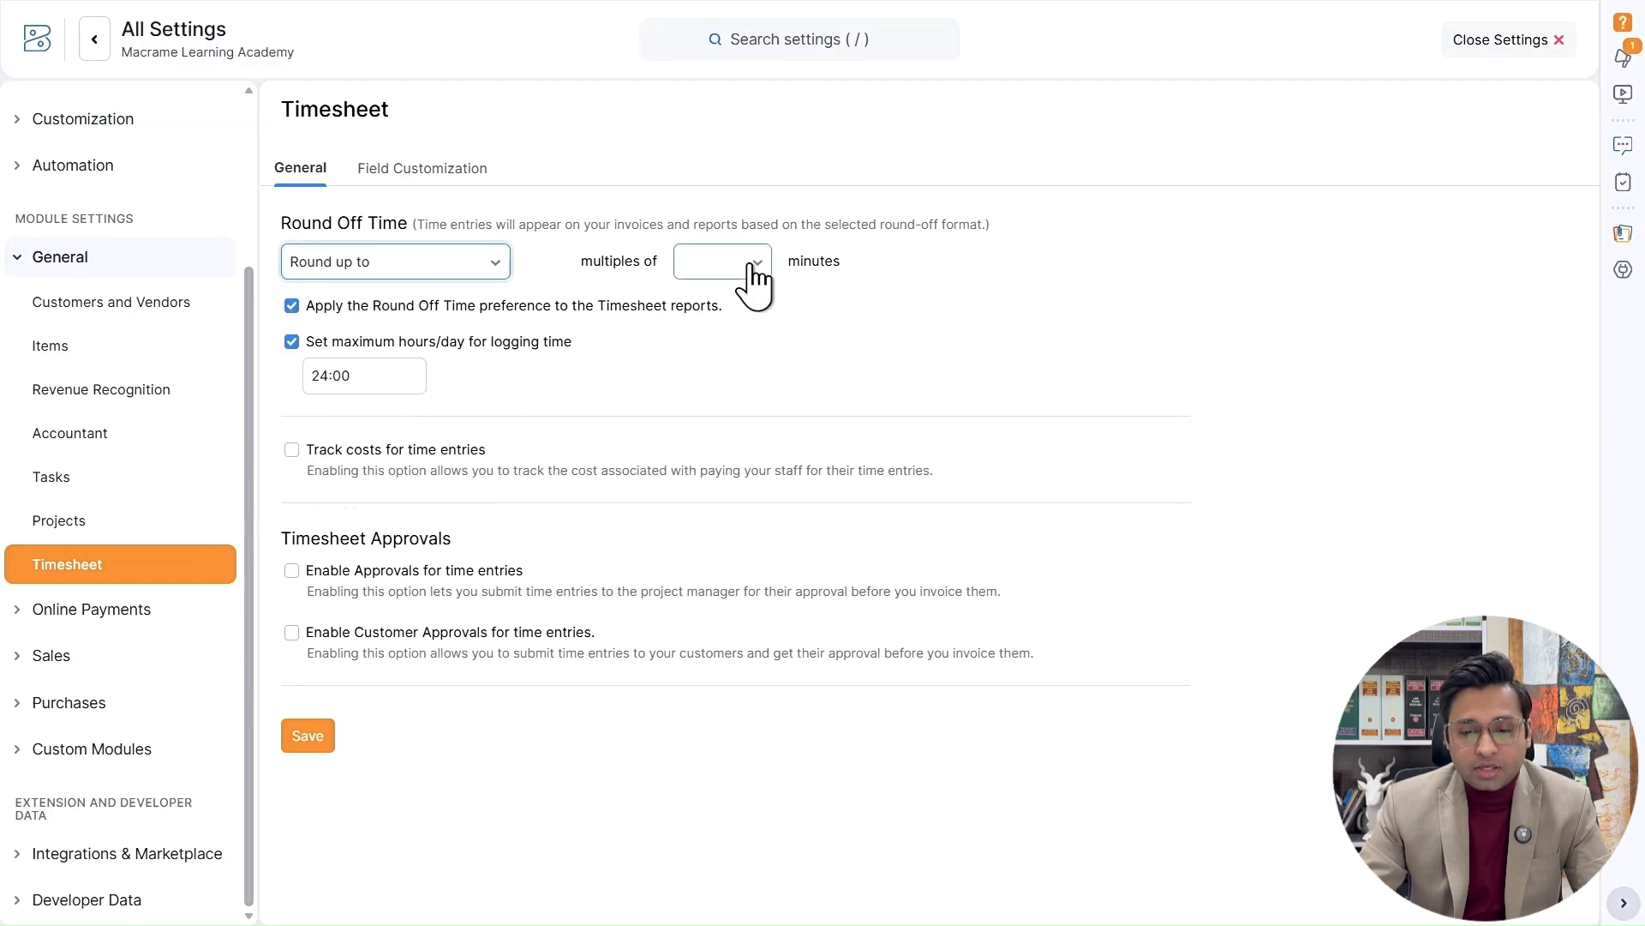
pyautogui.click(435, 262)
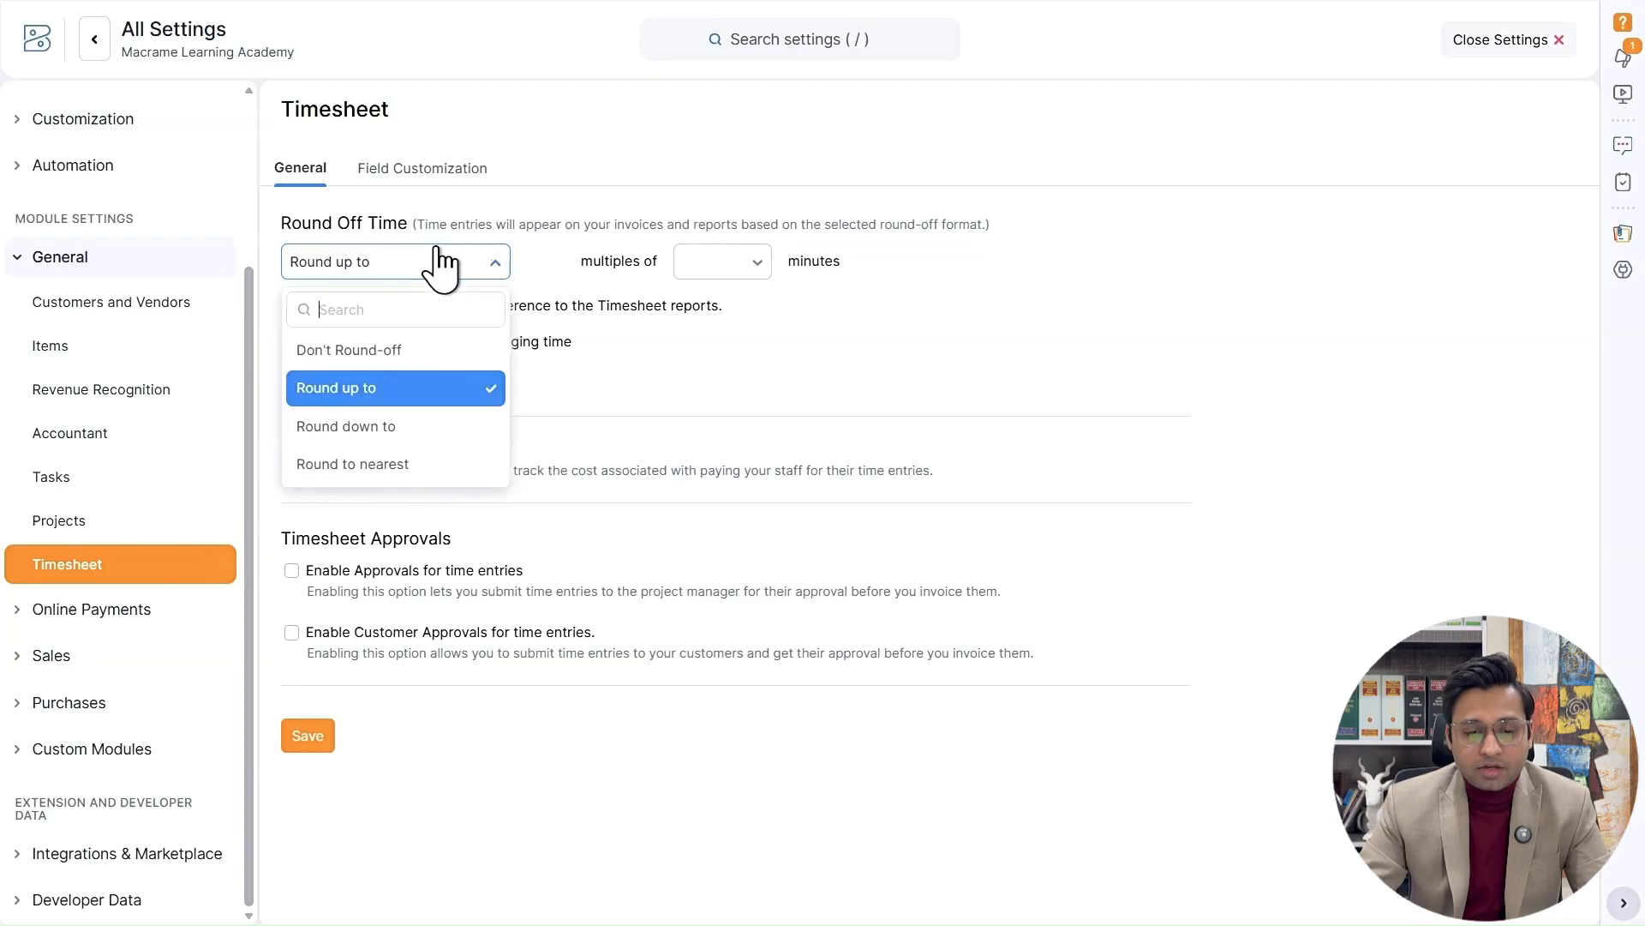
pyautogui.click(439, 428)
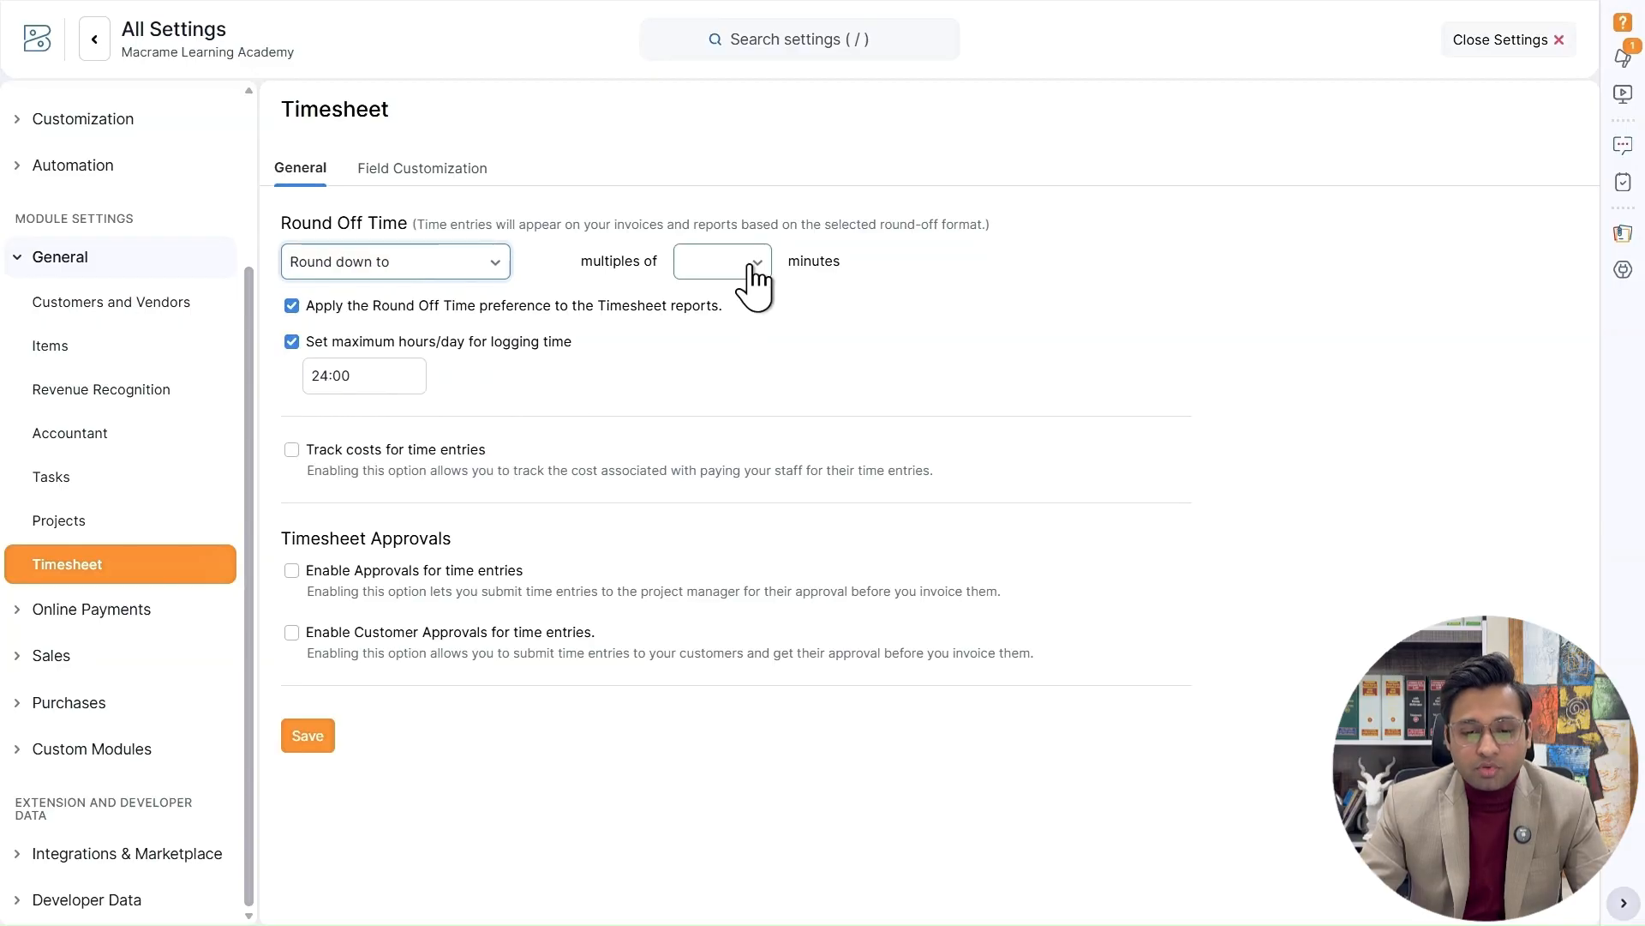
pyautogui.click(452, 267)
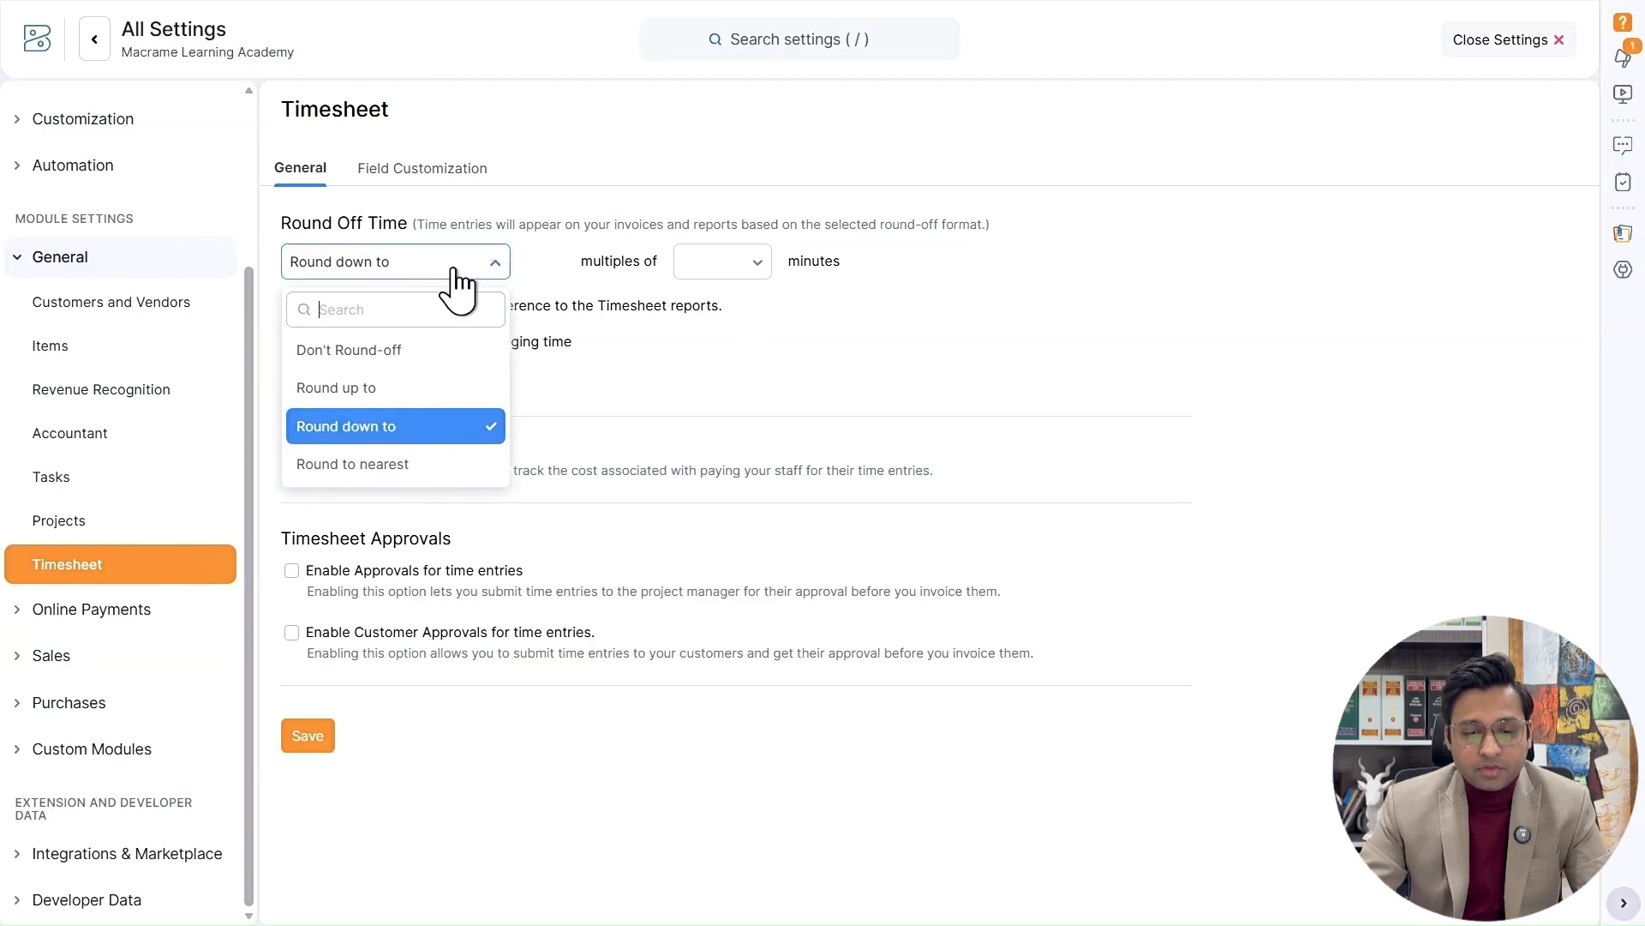
pyautogui.click(418, 464)
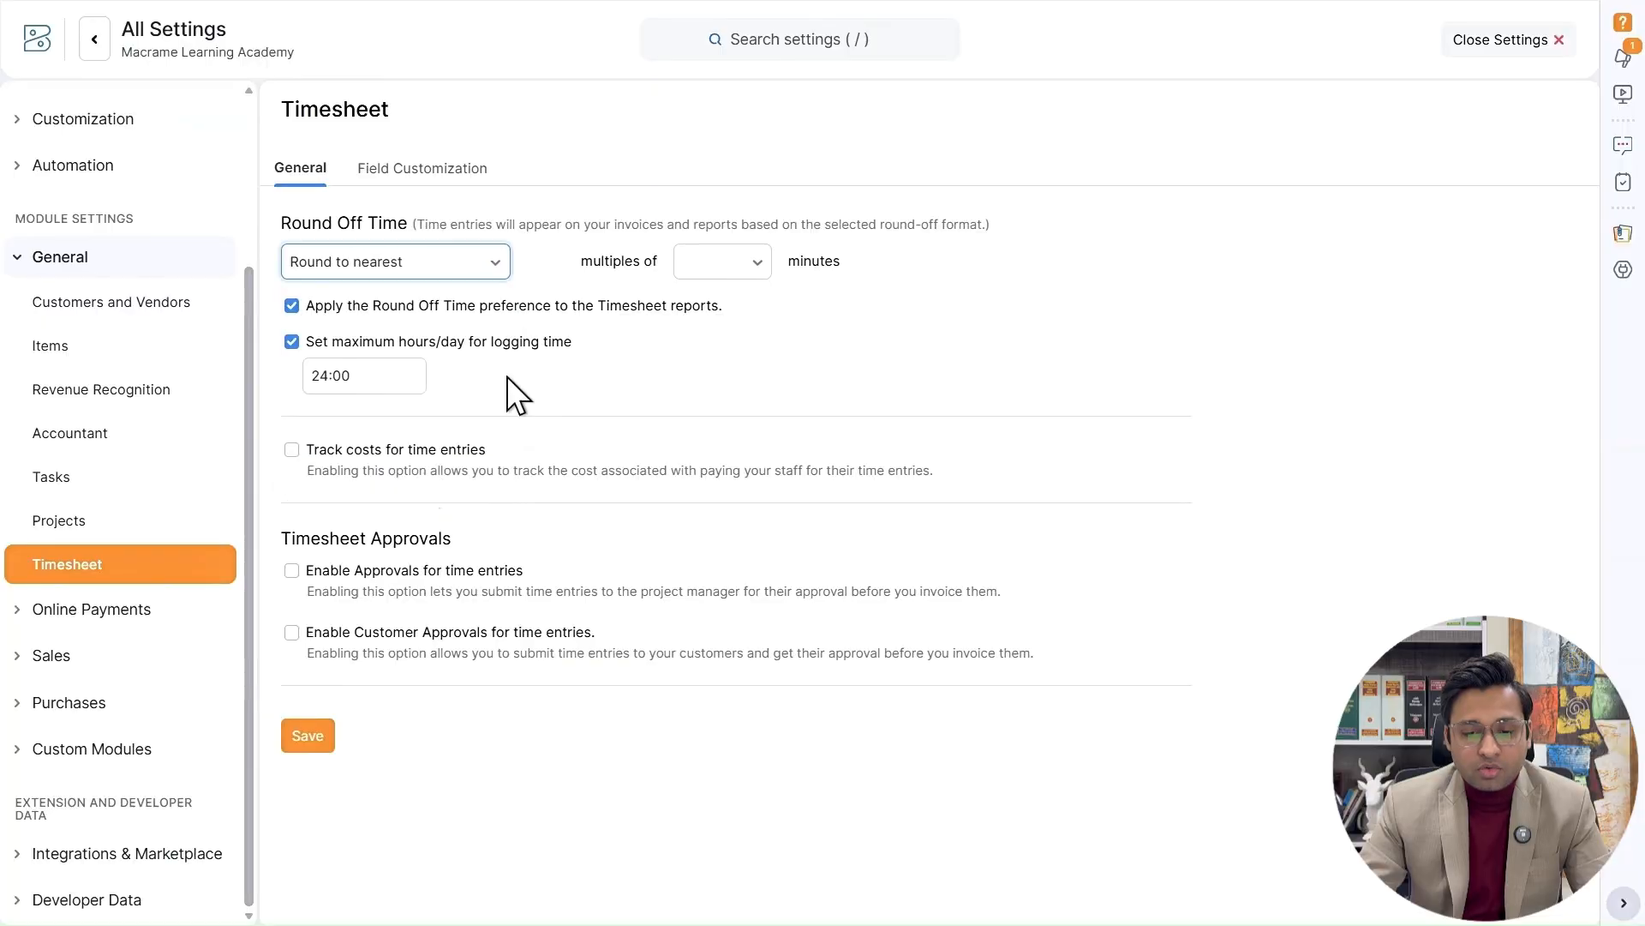
pyautogui.click(735, 271)
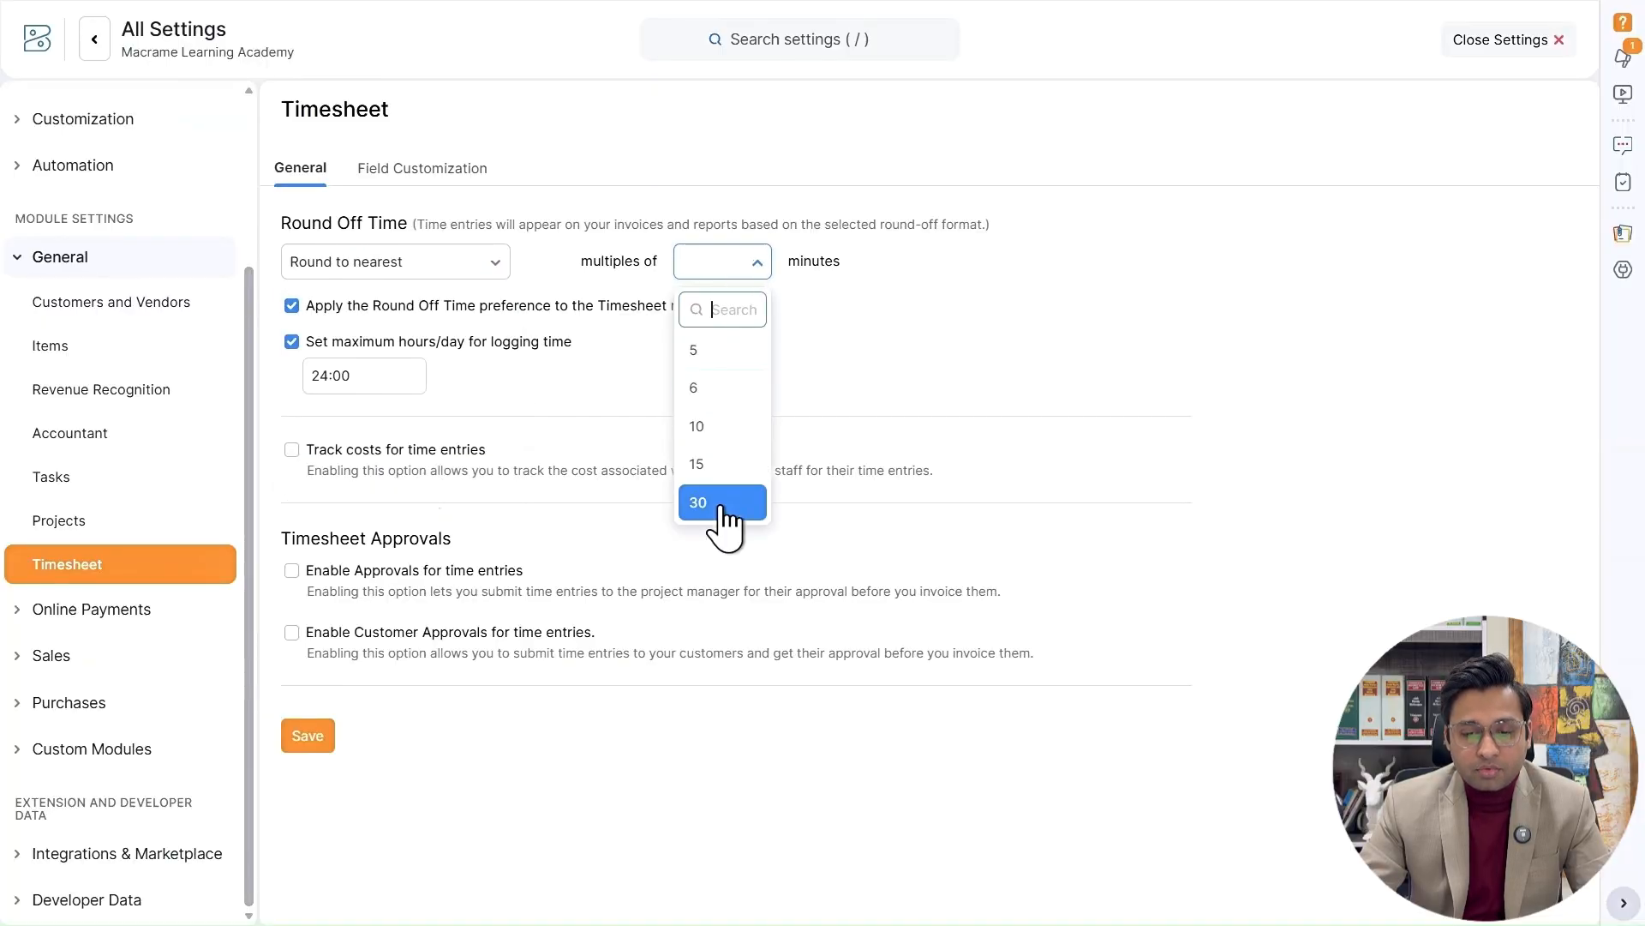
pyautogui.click(848, 350)
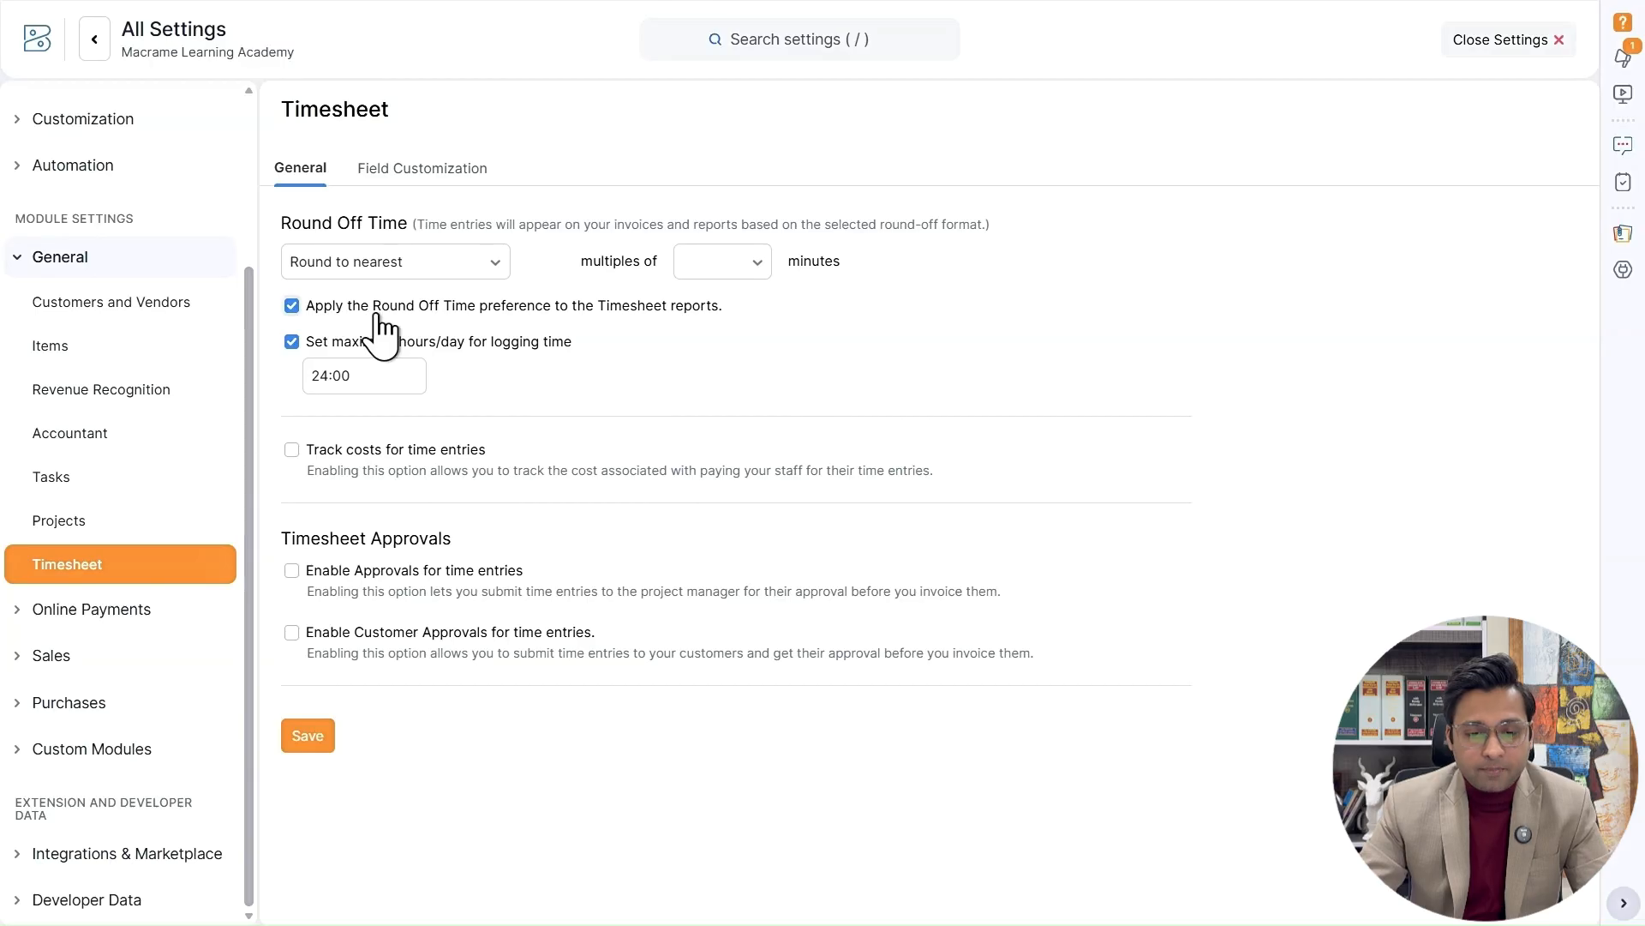